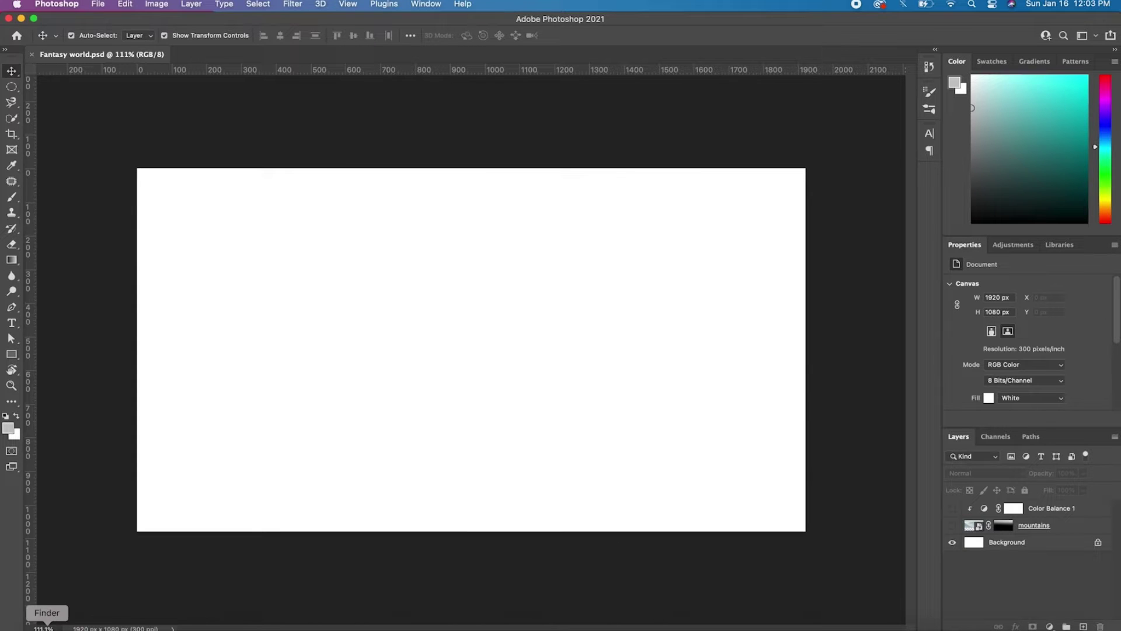
Place mountains.jpeg onto the canvas, then enlarge and reposition it to cover the canvas.
left_click(47, 625)
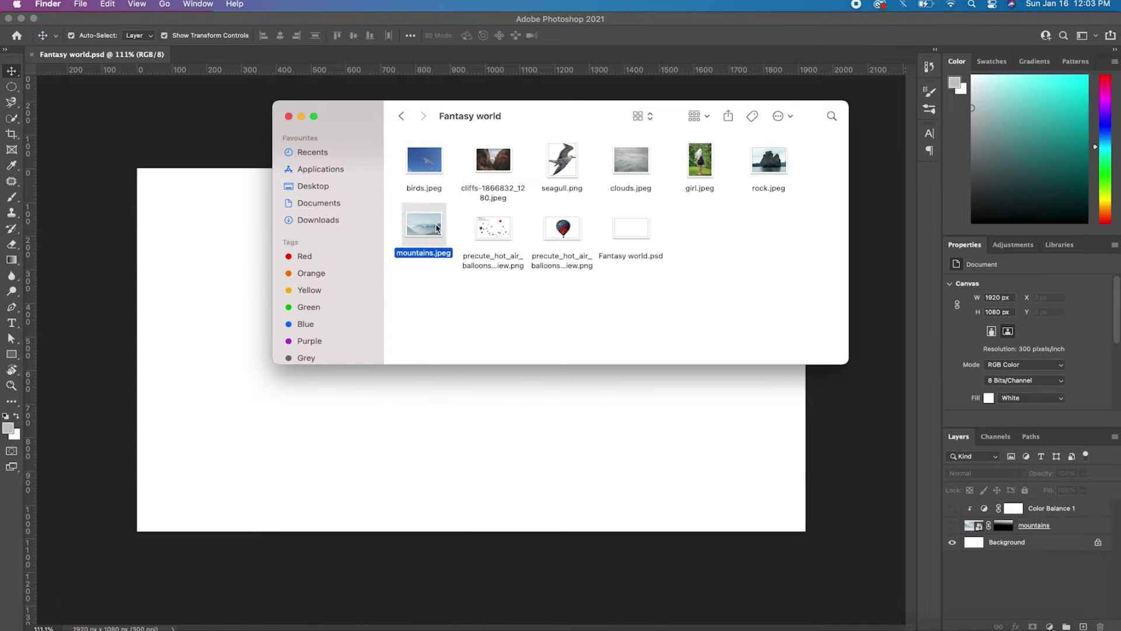
left_click_drag(425, 228, 474, 464)
left_click_drag(754, 166, 808, 133)
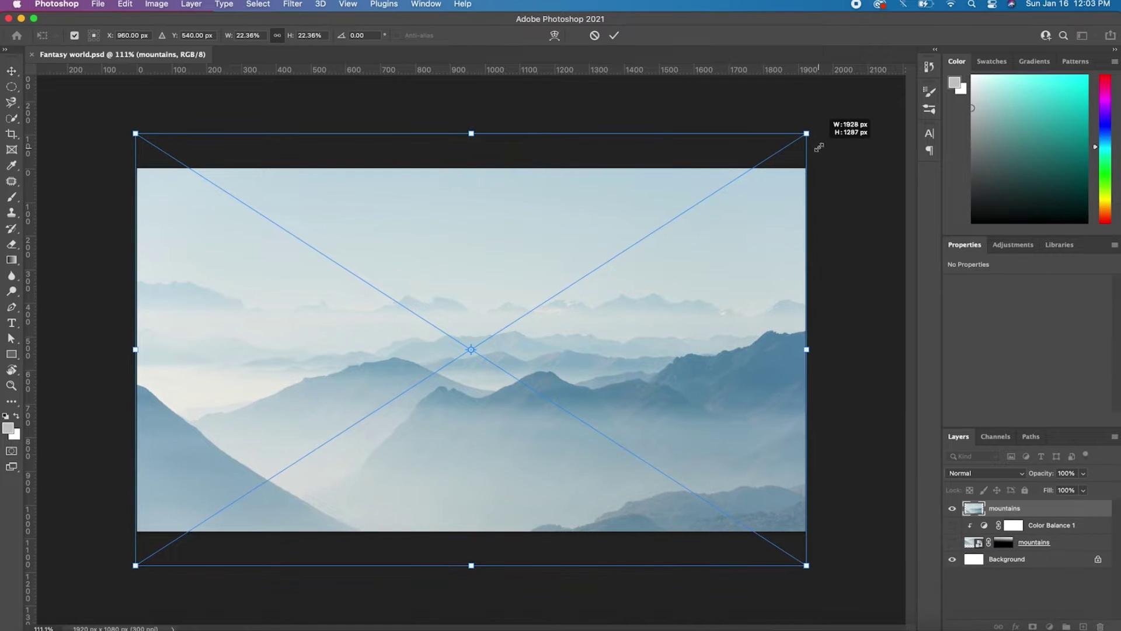
left_click(613, 39)
scroll(471, 349, "down", 2)
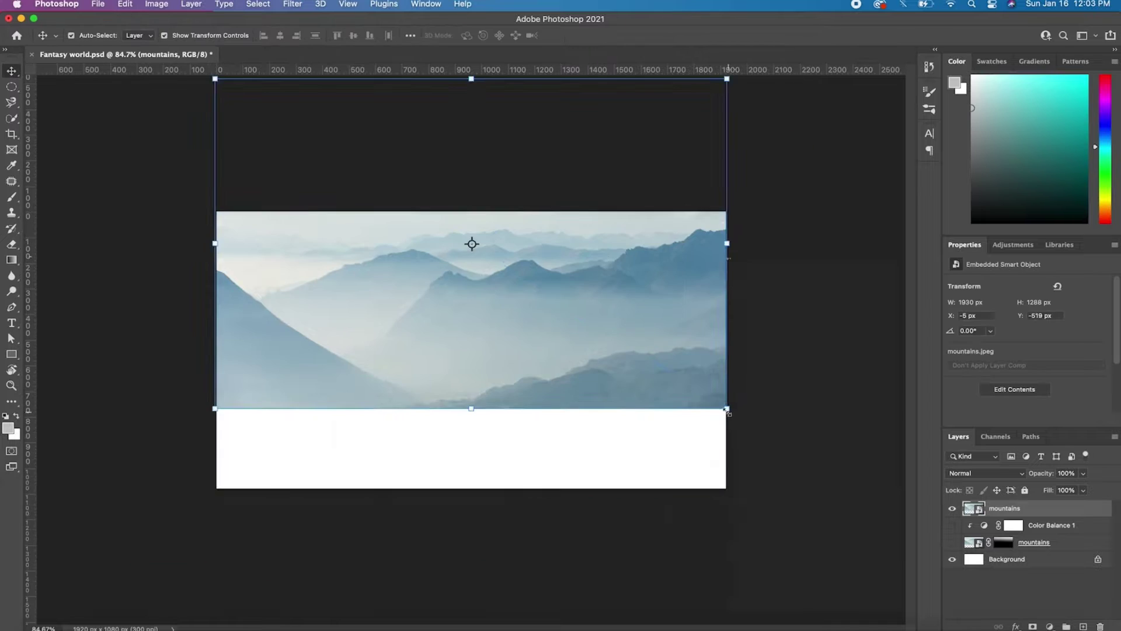
key("super+t")
left_click_drag(618, 292, 618, 339)
left_click(615, 35)
Add a layer mask to the mountains with a gradient fading their lower half to white.
left_click(1032, 626)
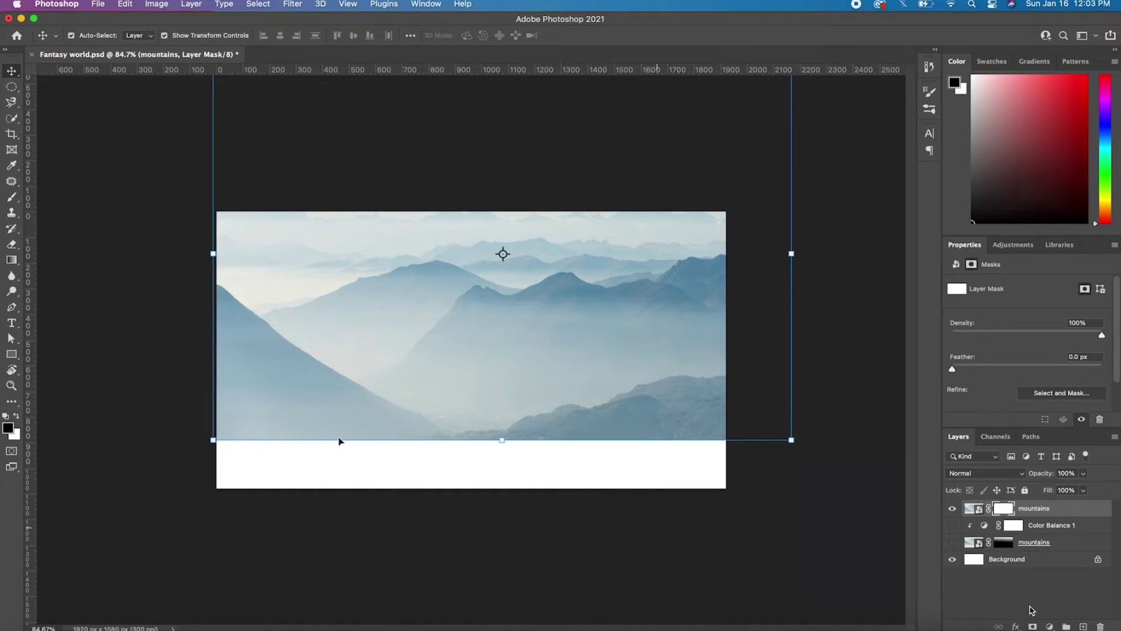
left_click(12, 260)
left_click_drag(496, 443, 495, 444)
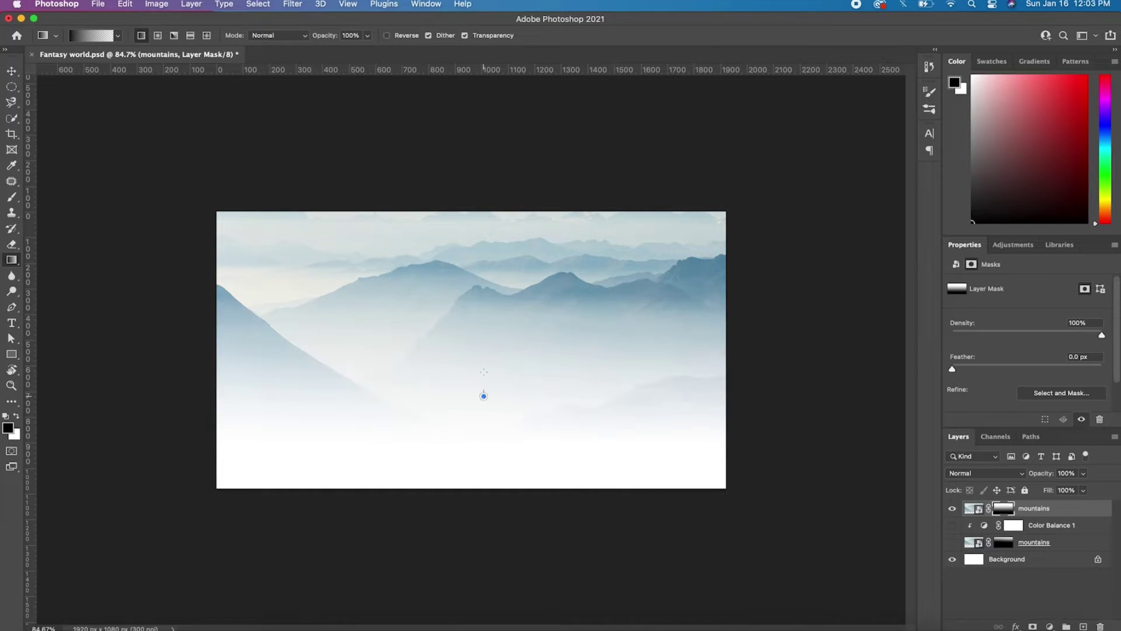
mouse_move(483, 371)
left_mouse_down()
mouse_move(487, 237)
mouse_move(493, 247)
left_mouse_up()
Place clouds.jpeg onto the canvas over the lower picture.
key("v")
left_click(99, 270)
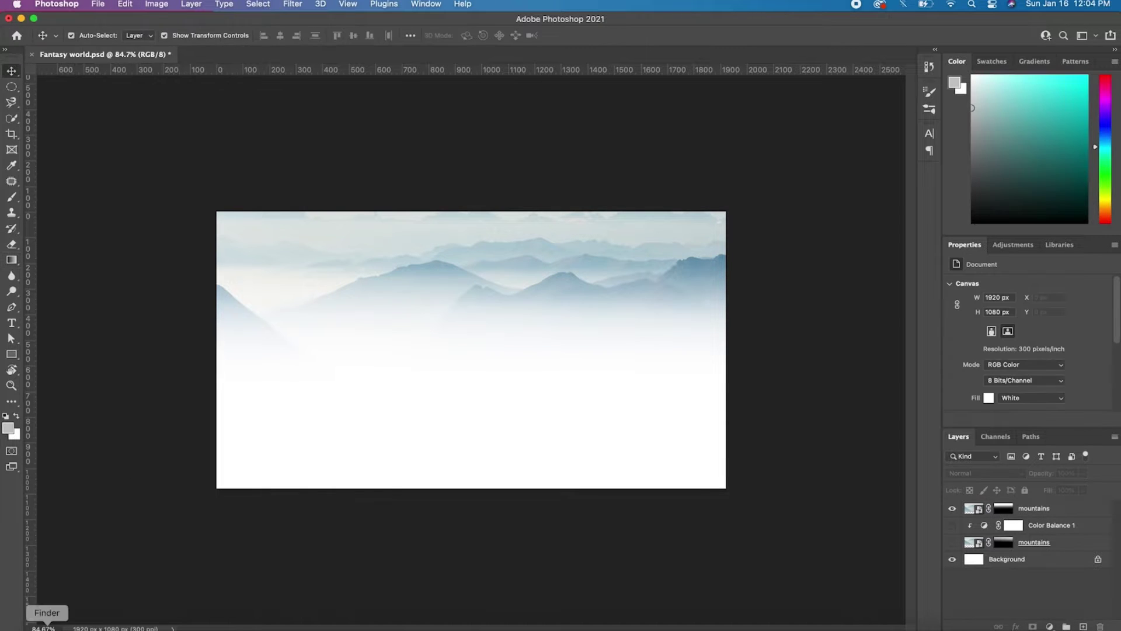
left_click(47, 613)
left_click(634, 167)
left_click_drag(634, 168, 475, 450)
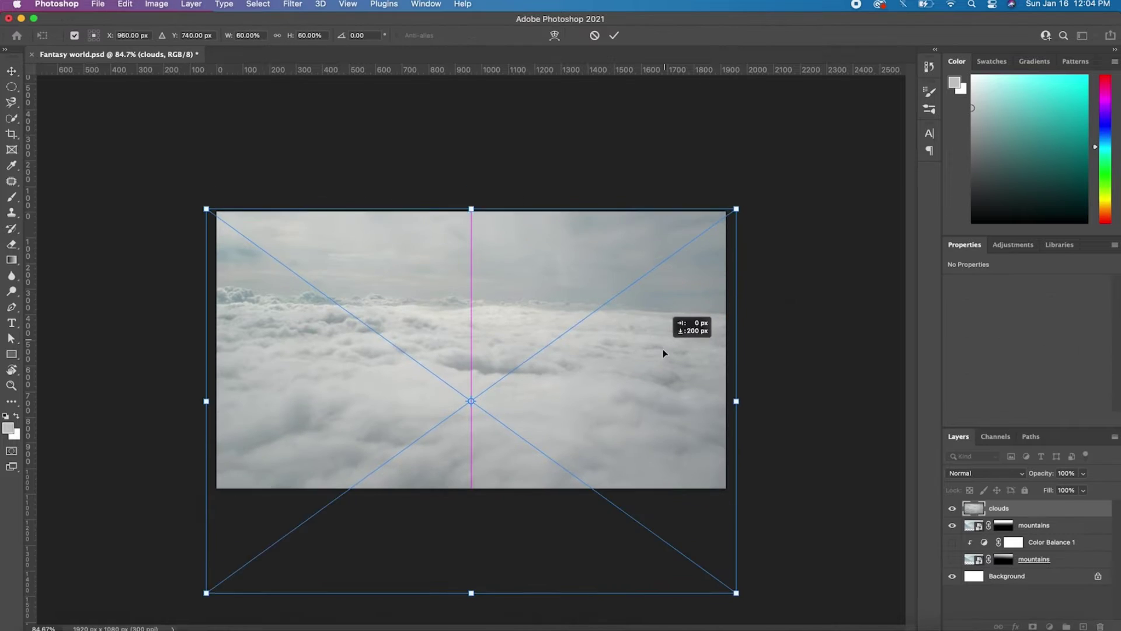
left_click(616, 35)
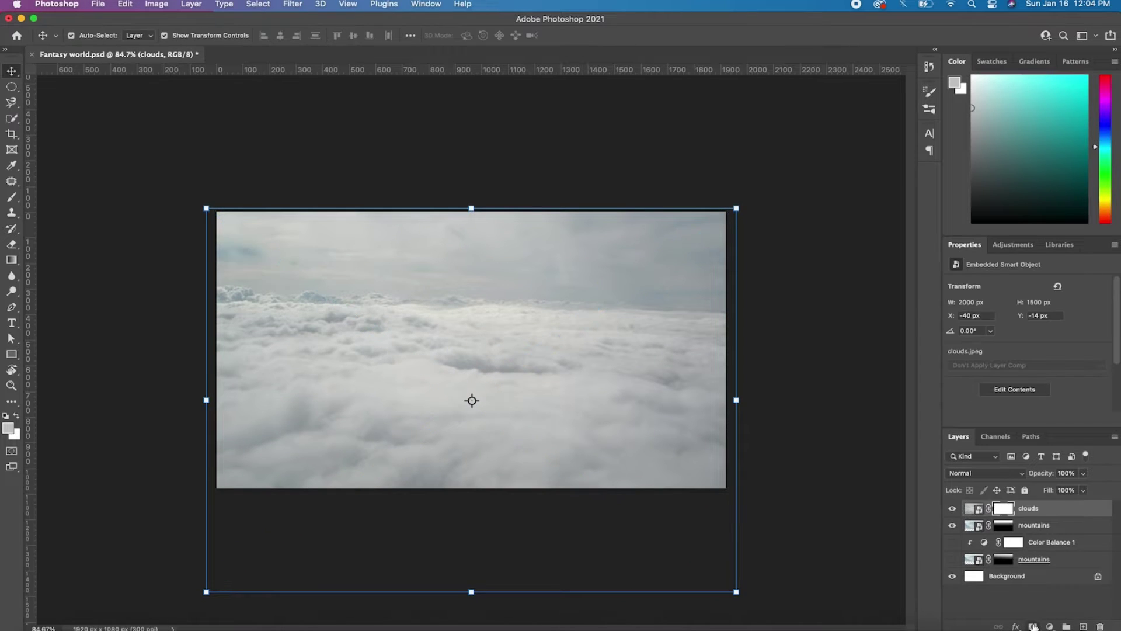
Mask the top of the clouds with a gradient and soft brush to reveal the mountains.
left_click(12, 260)
left_click_drag(479, 215, 479, 309)
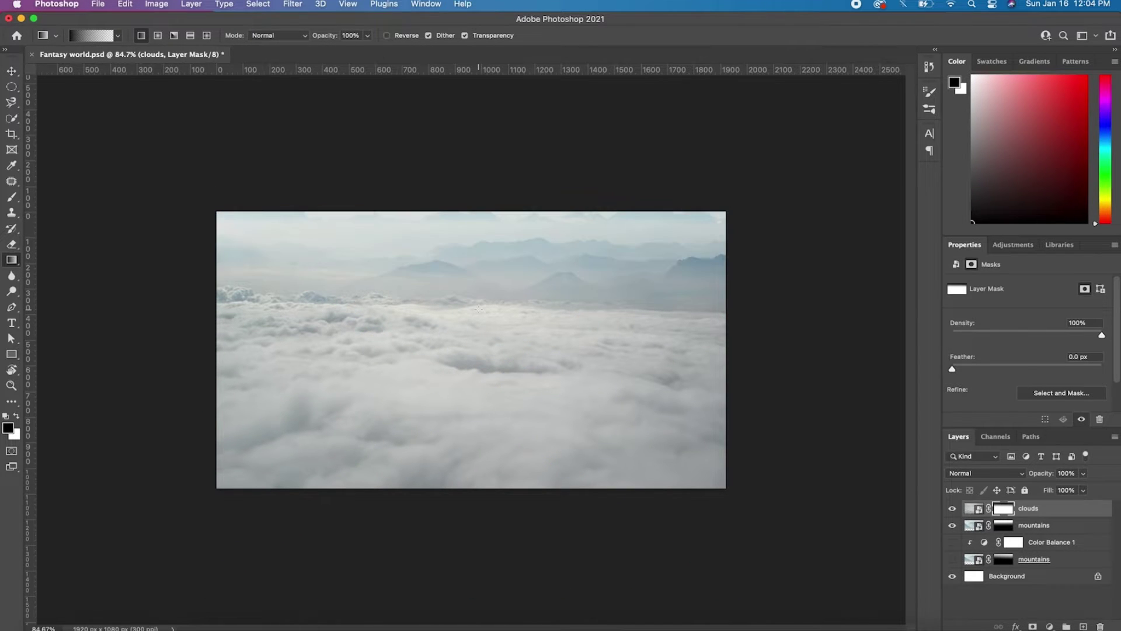
key("b")
mouse_move(701, 315)
left_mouse_down()
mouse_move(222, 300)
mouse_move(262, 295)
left_mouse_up()
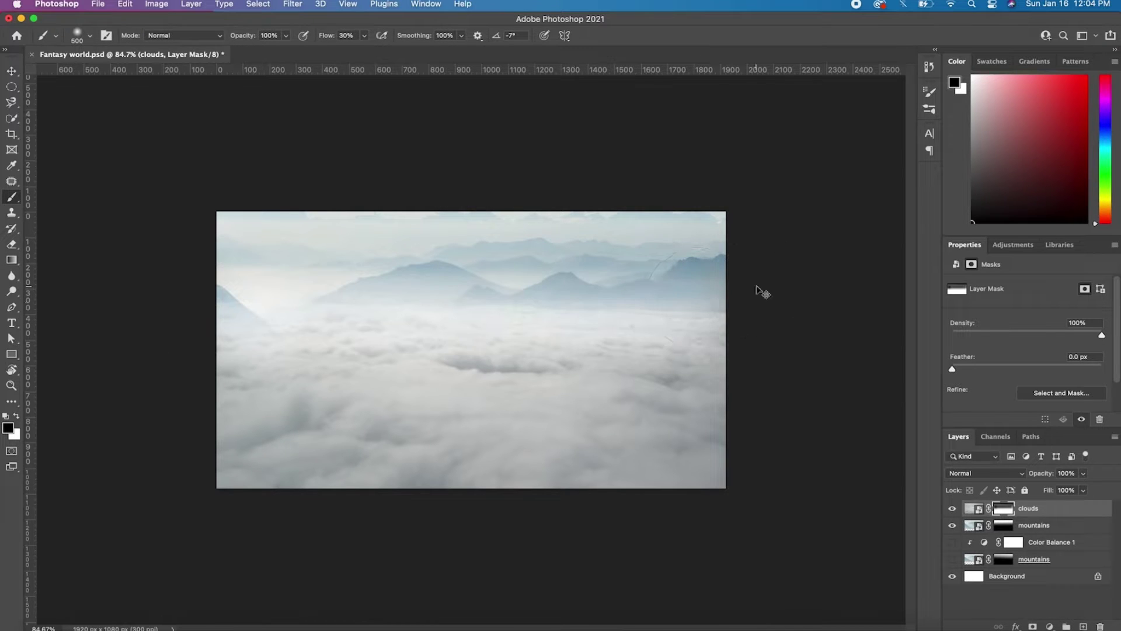
Lower the mountains' opacity to 79%, enlarge them slightly and shift them left.
key("v")
left_click(1033, 525)
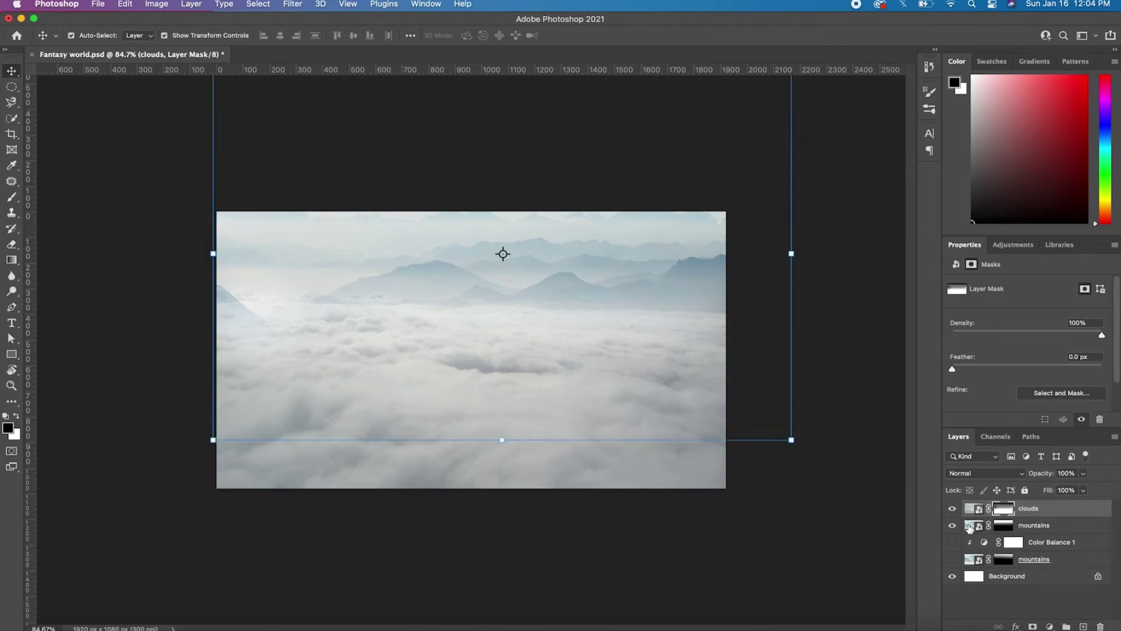
left_click(1082, 473)
left_click_drag(1082, 488, 1073, 489)
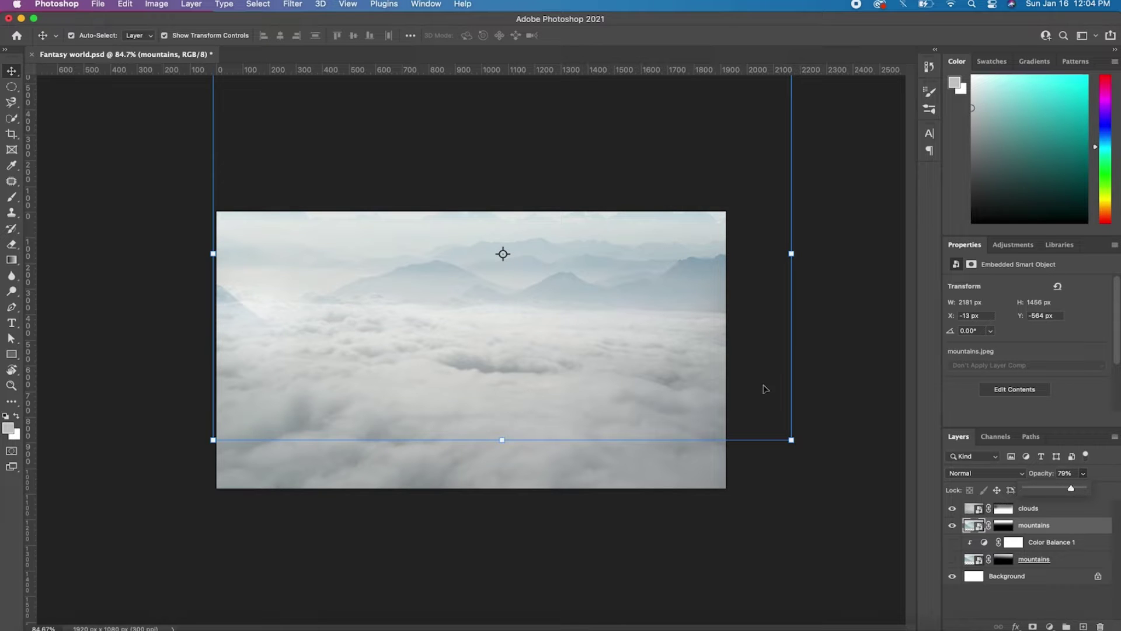
left_click_drag(791, 253, 827, 254)
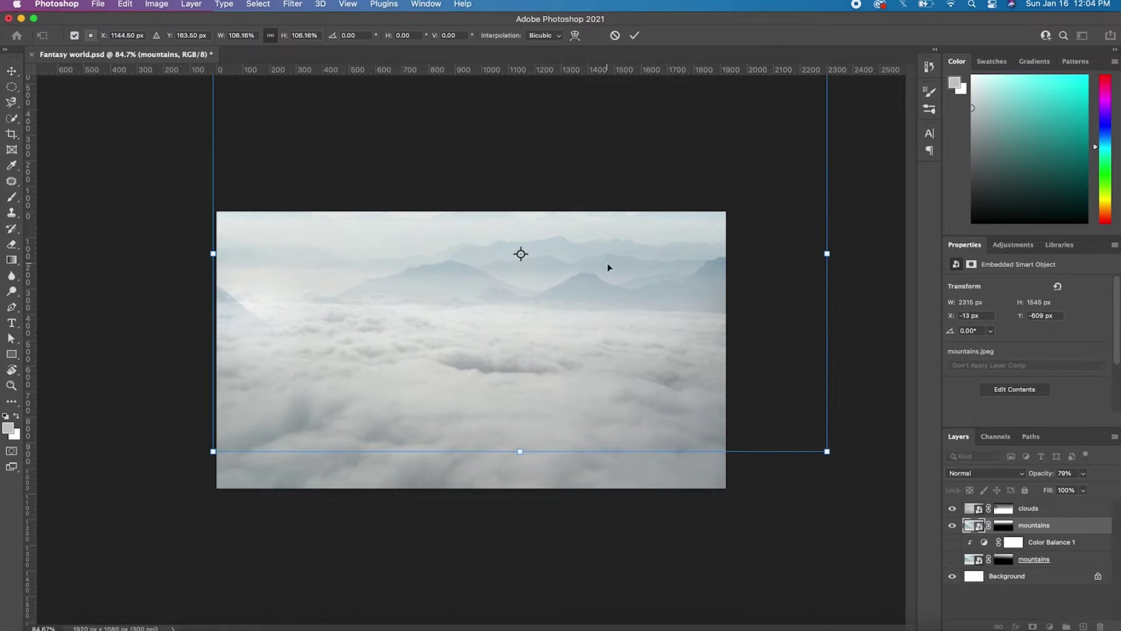
left_click_drag(655, 263, 641, 262)
key("Return")
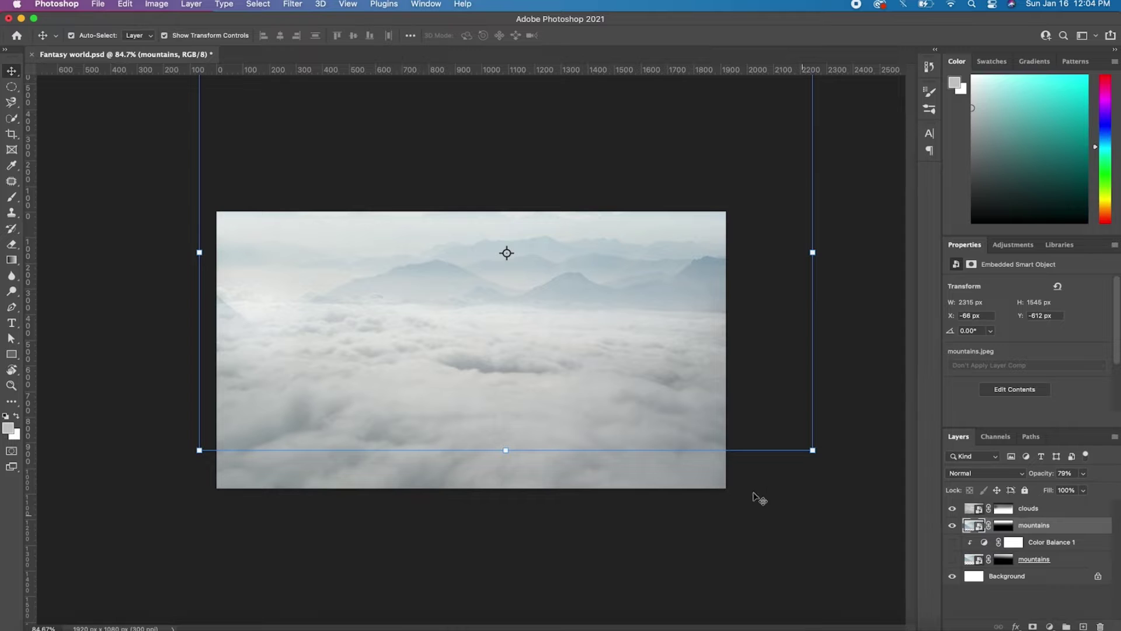
Make the mountains fainter still, then select the Background layer.
left_click(693, 275)
left_click(973, 529)
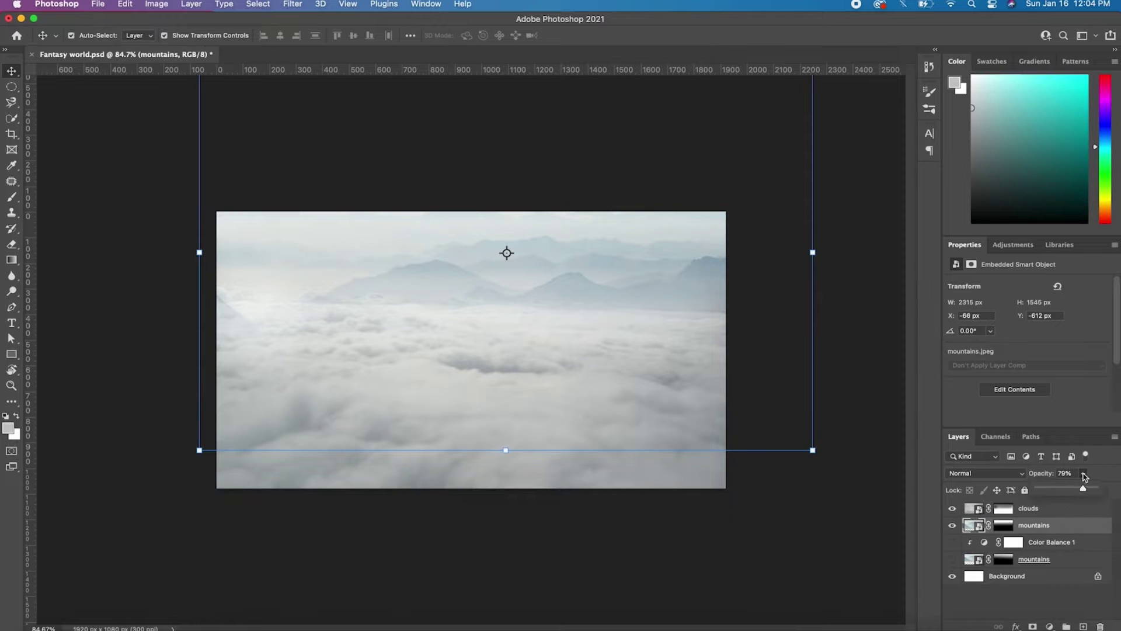
mouse_move(1084, 476)
left_mouse_down()
mouse_move(1065, 489)
mouse_move(1079, 488)
left_mouse_up()
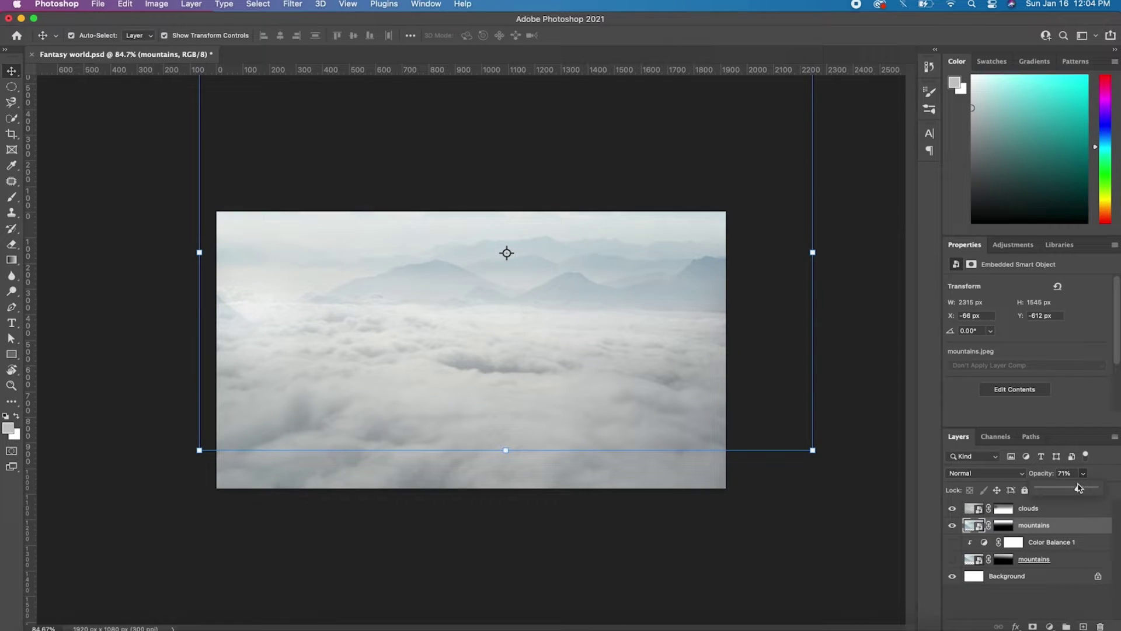
left_click(1007, 576)
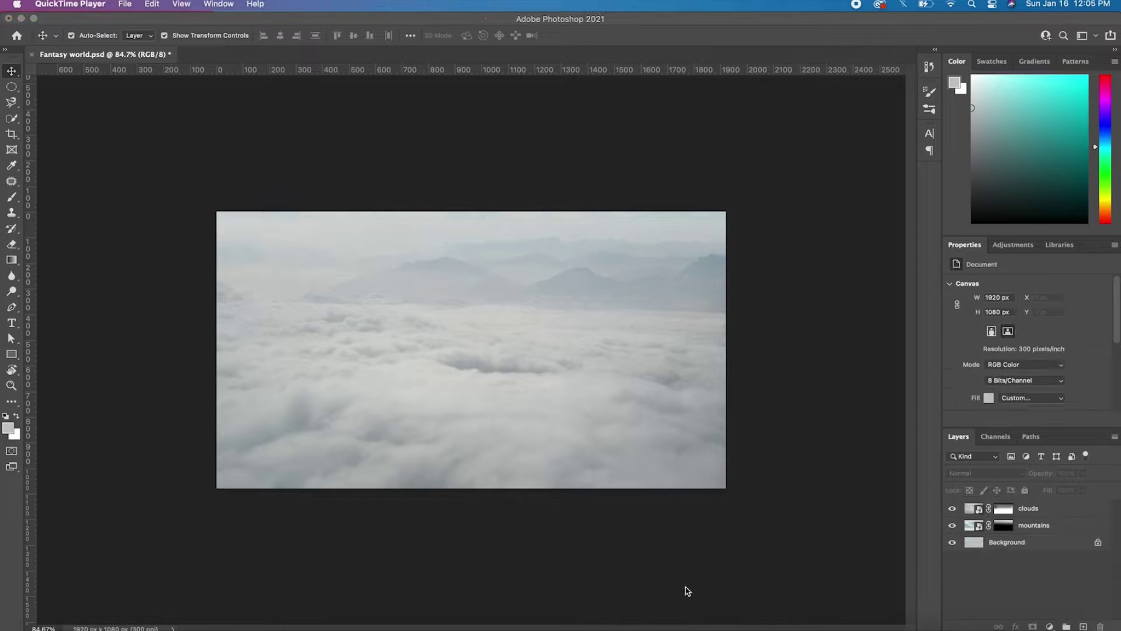
Add a Color Balance adjustment to the mountains with midtones Red +28 and Yellow/Blue -11.
left_click(1004, 526)
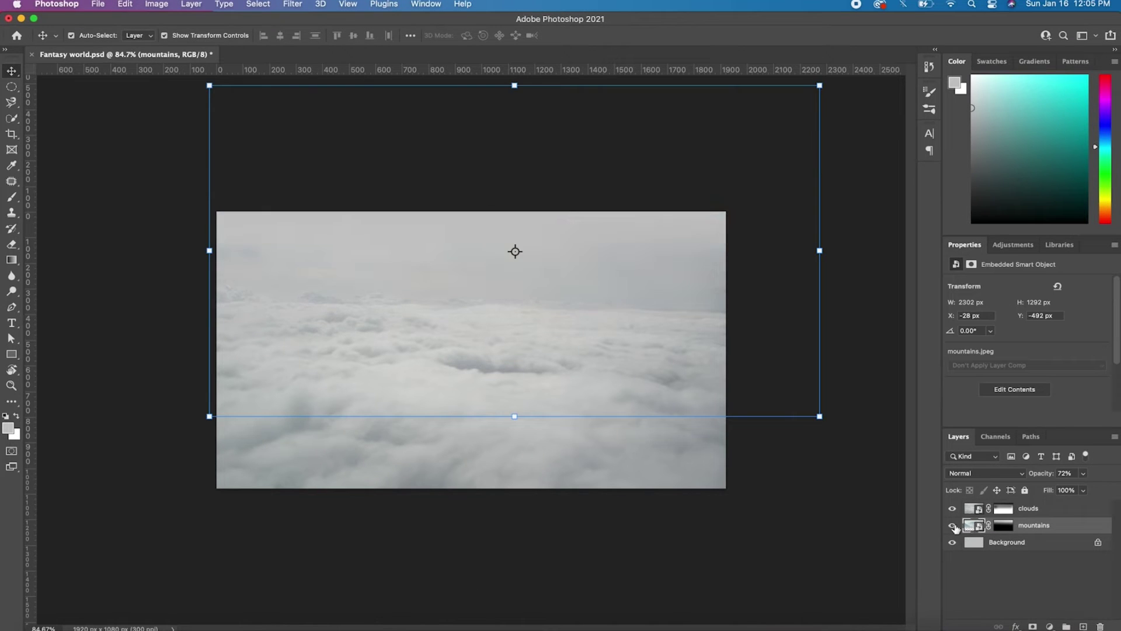
key("b")
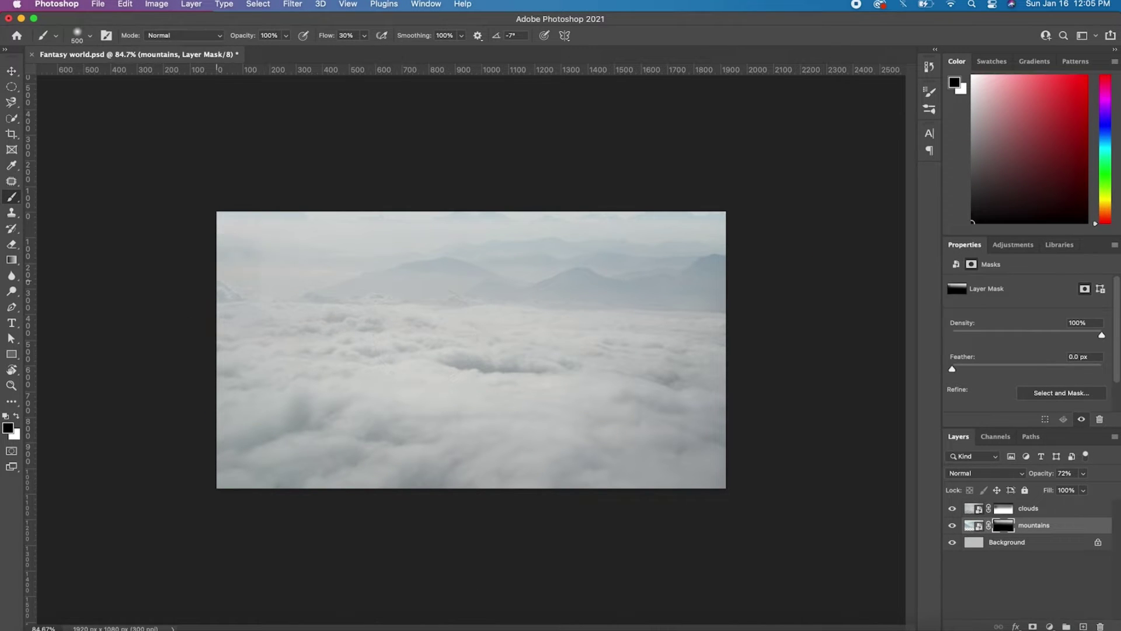
key("v")
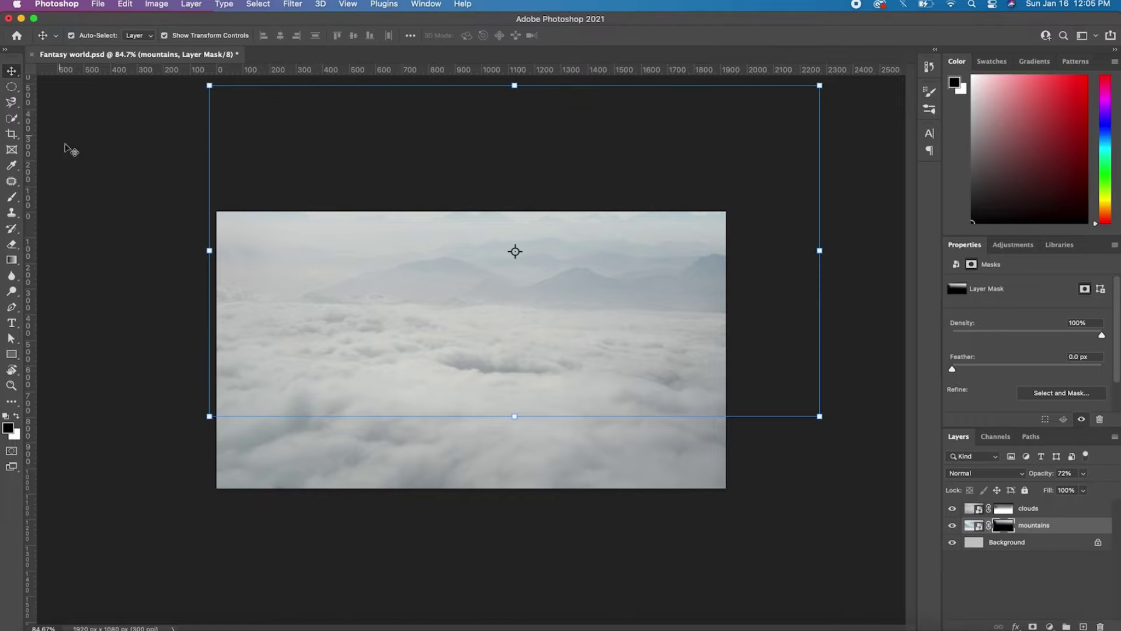
left_click(973, 525)
left_click(1049, 627)
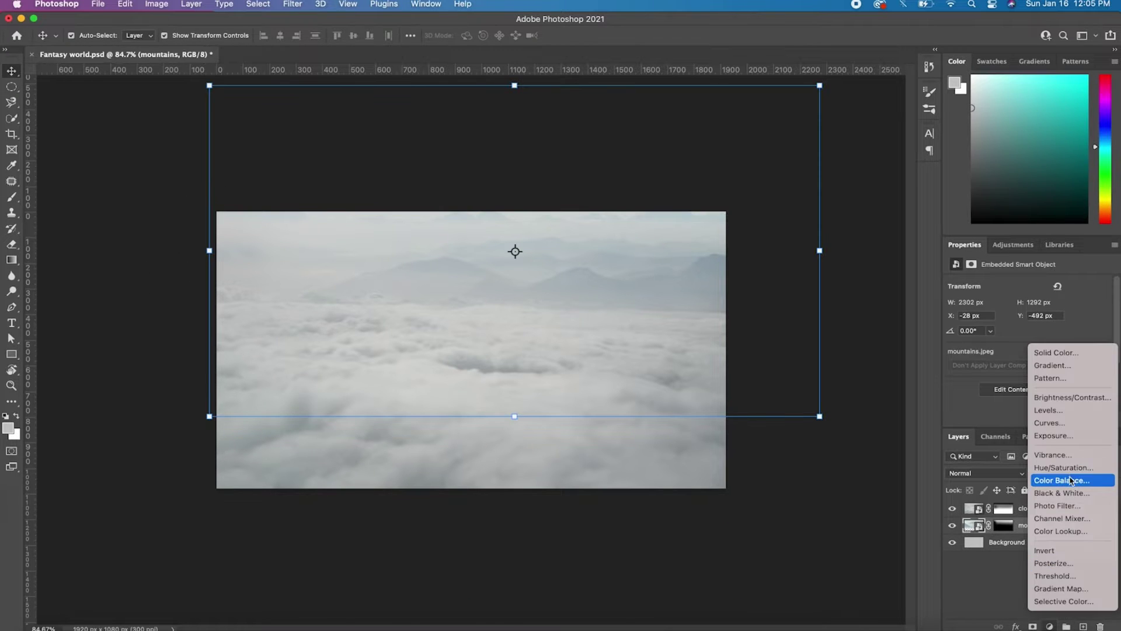
left_click(1028, 475)
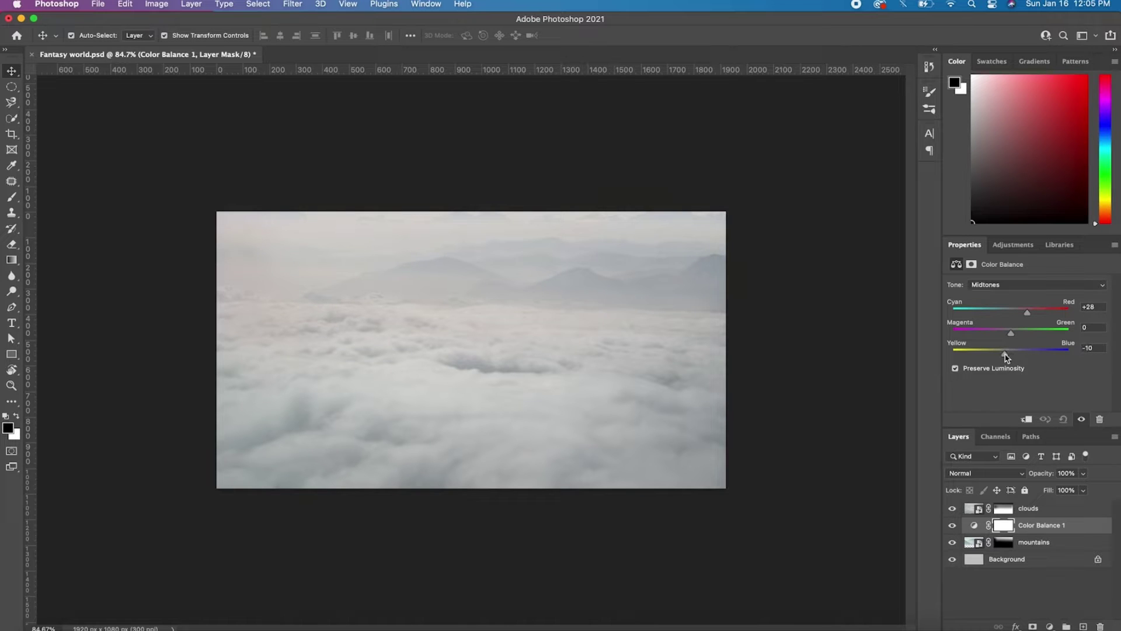
left_click(792, 397)
Place the cliffs photo, select the left cliff face and copy it to its own layer.
key("super+shift+p")
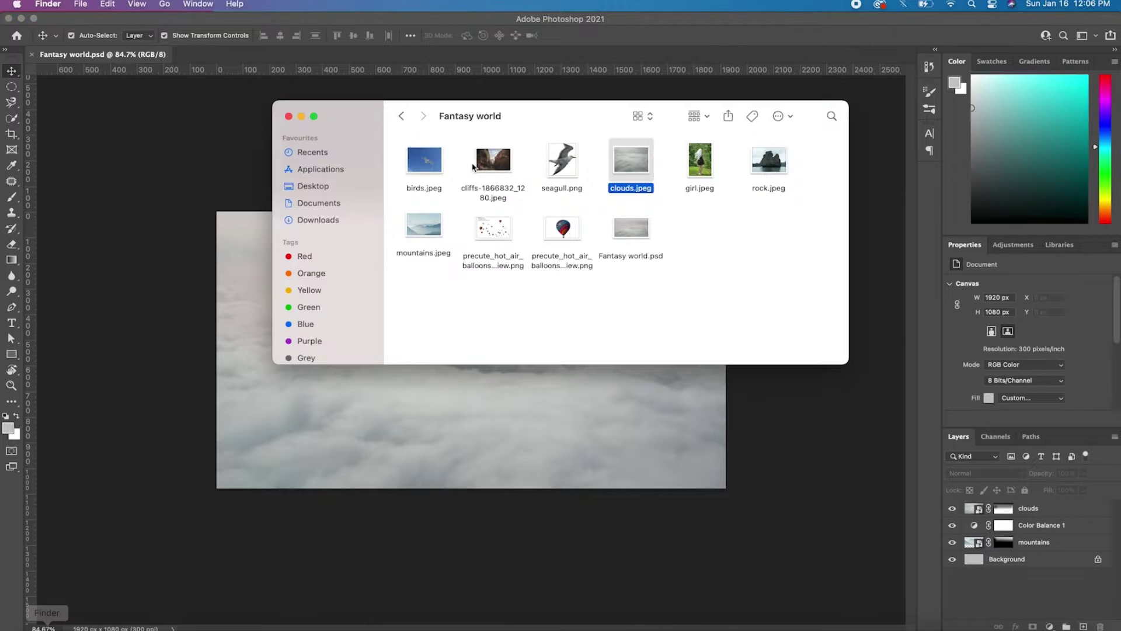
double_click(503, 236)
left_click(12, 118)
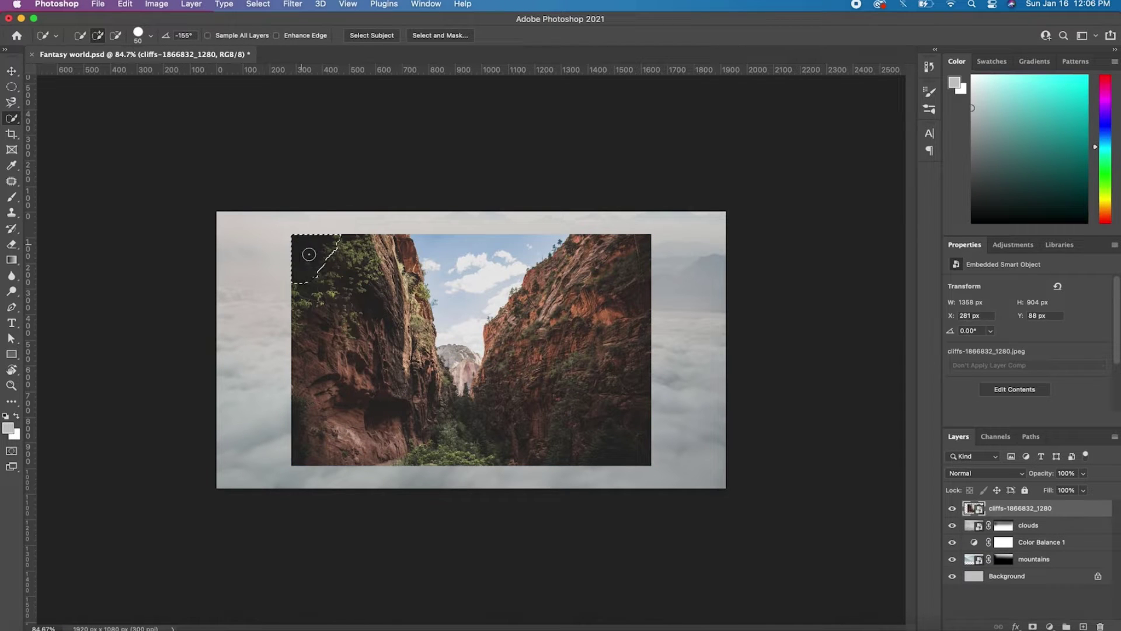
mouse_move(384, 408)
left_mouse_down()
mouse_move(429, 385)
mouse_move(440, 420)
left_mouse_up()
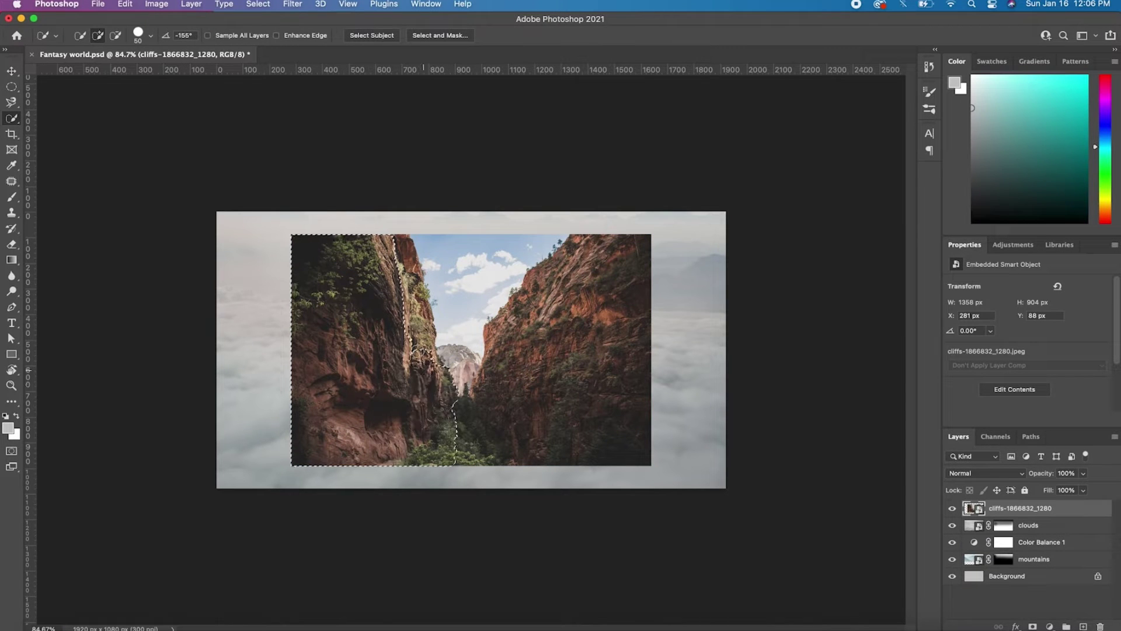
left_click_drag(412, 257, 450, 436)
mouse_move(453, 421)
left_mouse_down()
mouse_move(470, 397)
mouse_move(461, 412)
left_mouse_up()
key("alt")
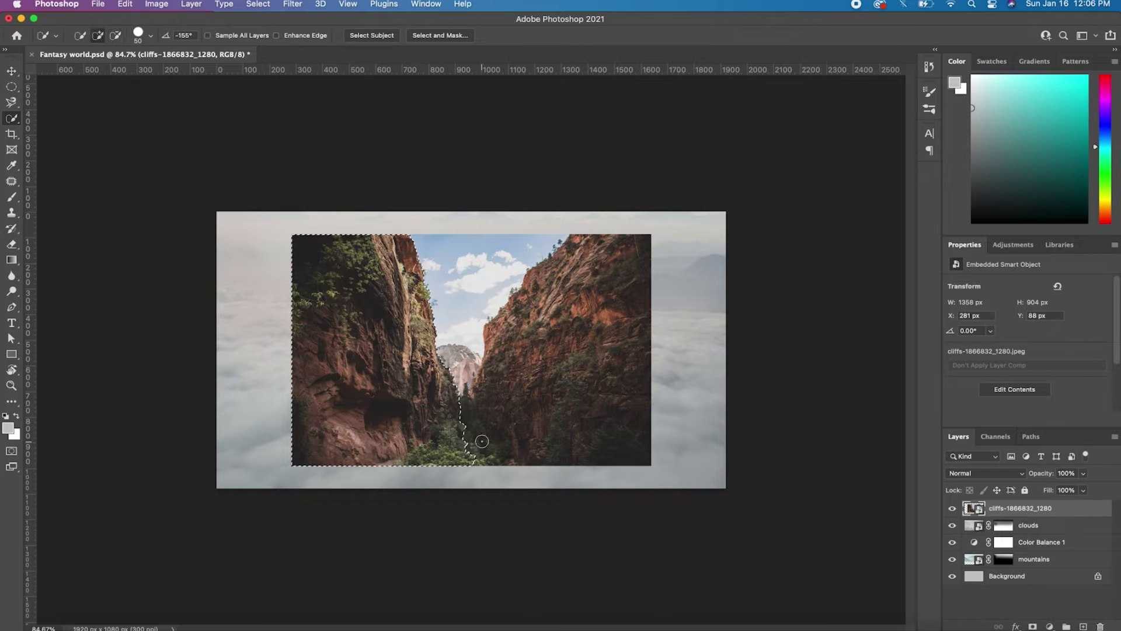
key("ctrl+j")
key("ctrl+comma")
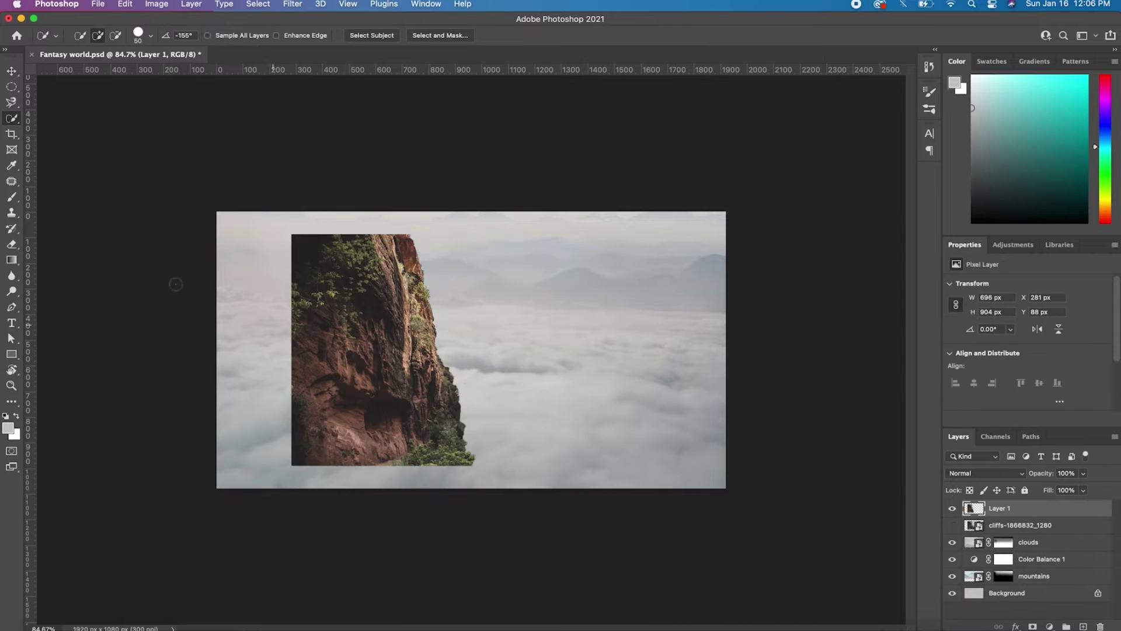
Move the cliff to the top-left corner and stretch it slightly larger.
left_click(12, 71)
left_click_drag(405, 308, 342, 288)
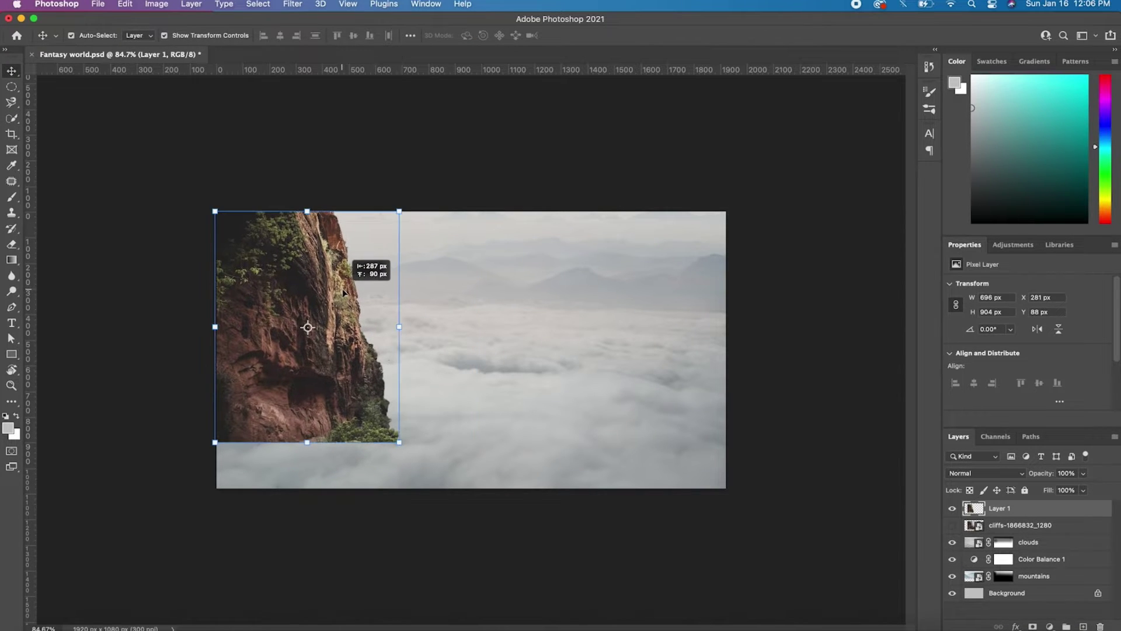
left_click_drag(399, 328, 403, 328)
left_click_drag(309, 443, 310, 449)
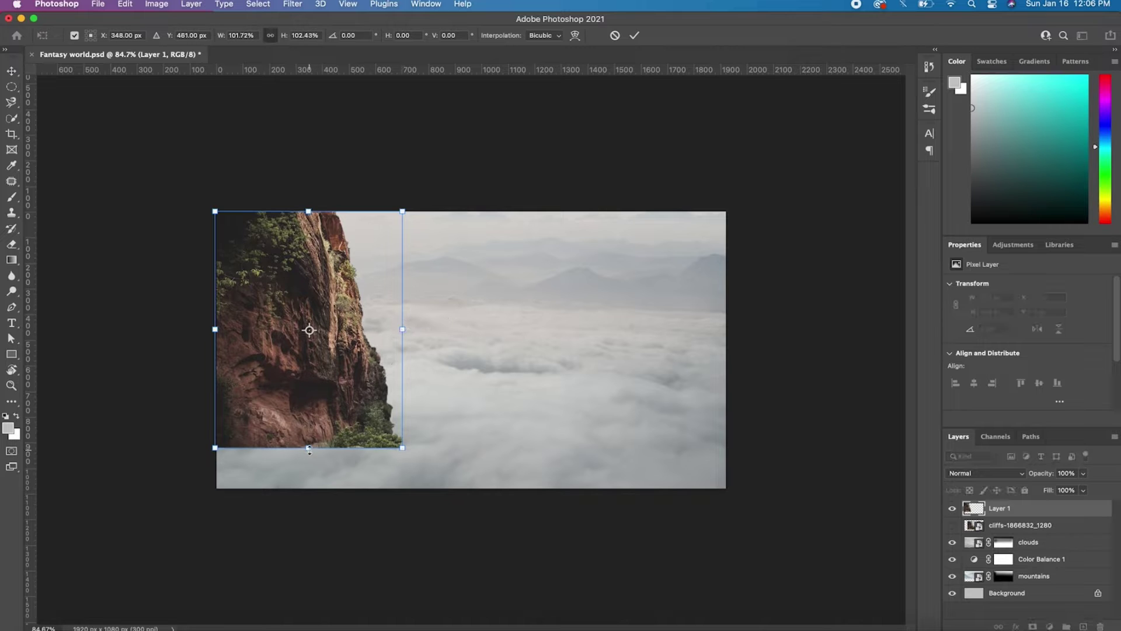
left_click_drag(402, 447, 409, 455)
mouse_move(388, 413)
left_mouse_down()
mouse_move(381, 404)
mouse_move(233, 467)
left_mouse_up()
left_click(638, 35)
Mask the cliff and brush its hard bottom and left edges away into the clouds.
left_click(1033, 625)
key("d")
key("b")
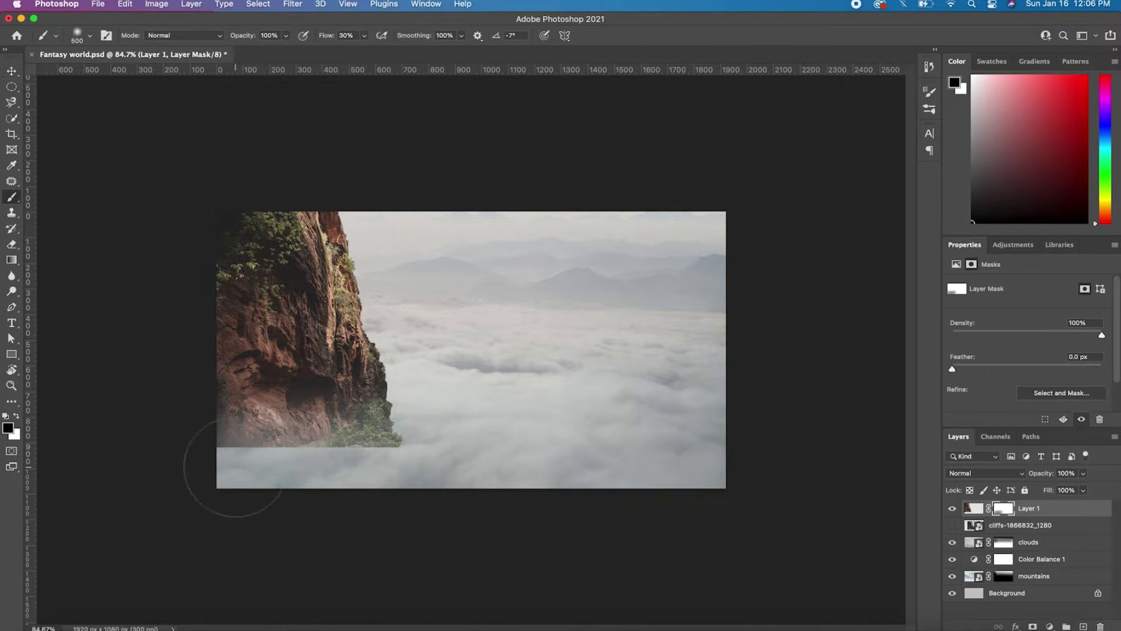
left_click(366, 36)
left_click_drag(379, 444, 175, 458)
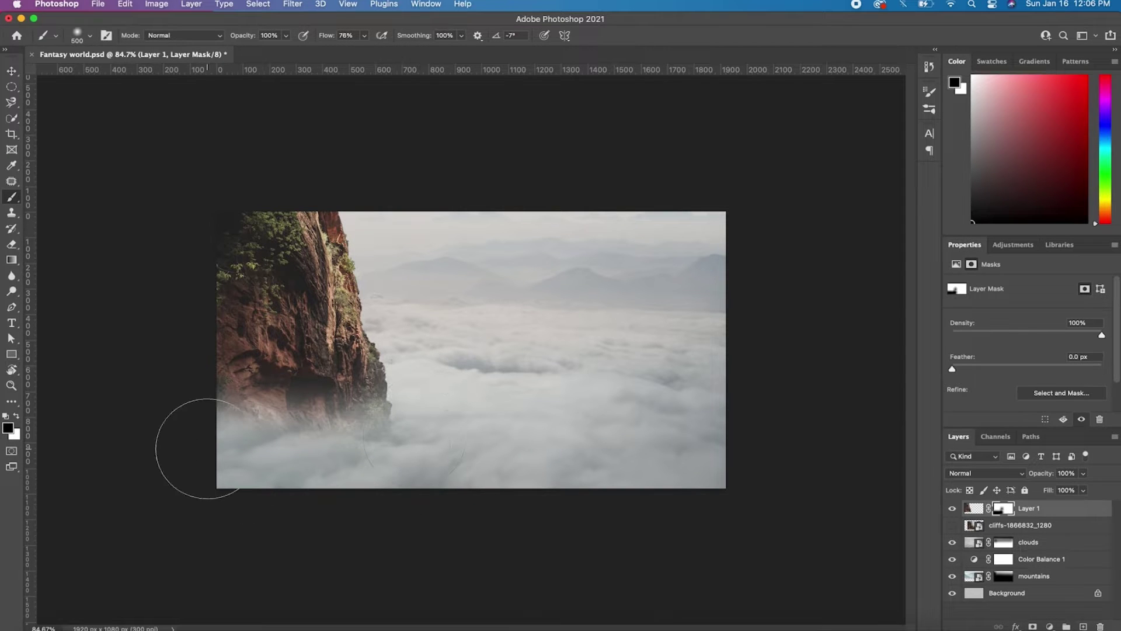
left_click_drag(350, 476, 181, 405)
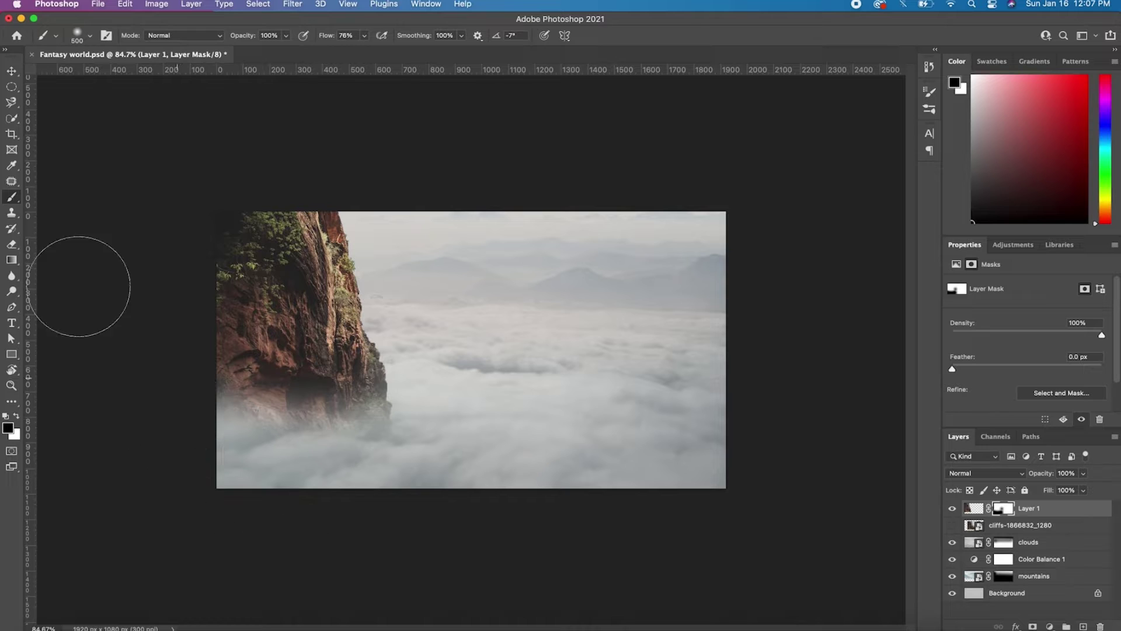
Nudge the cliff up, scale it to about 91%, then widen it to about 102%.
key("v")
left_click_drag(349, 394, 350, 378)
left_click_drag(404, 186, 395, 196)
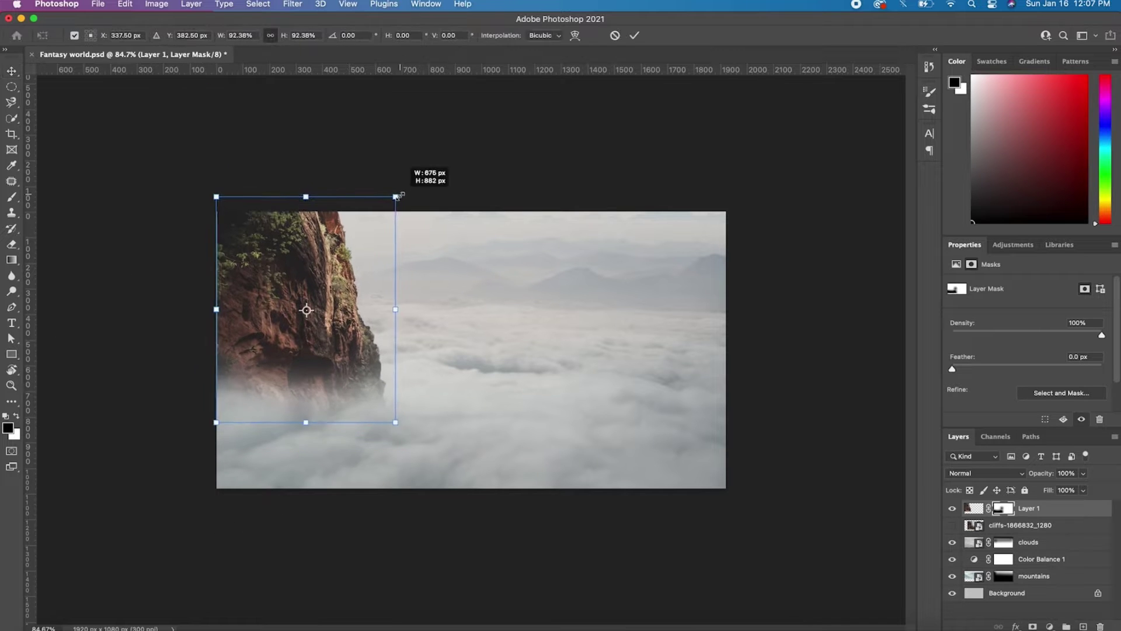
left_click_drag(345, 239, 320, 282)
left_click(634, 35)
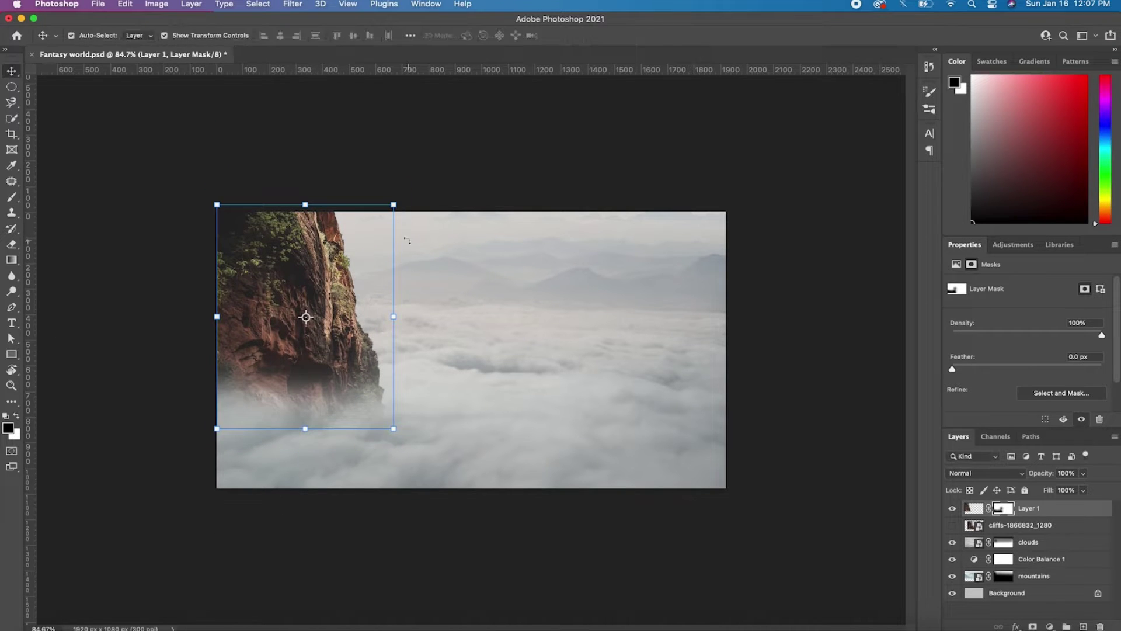
key("ctrl+t")
left_click_drag(393, 316, 398, 316)
left_click(634, 35)
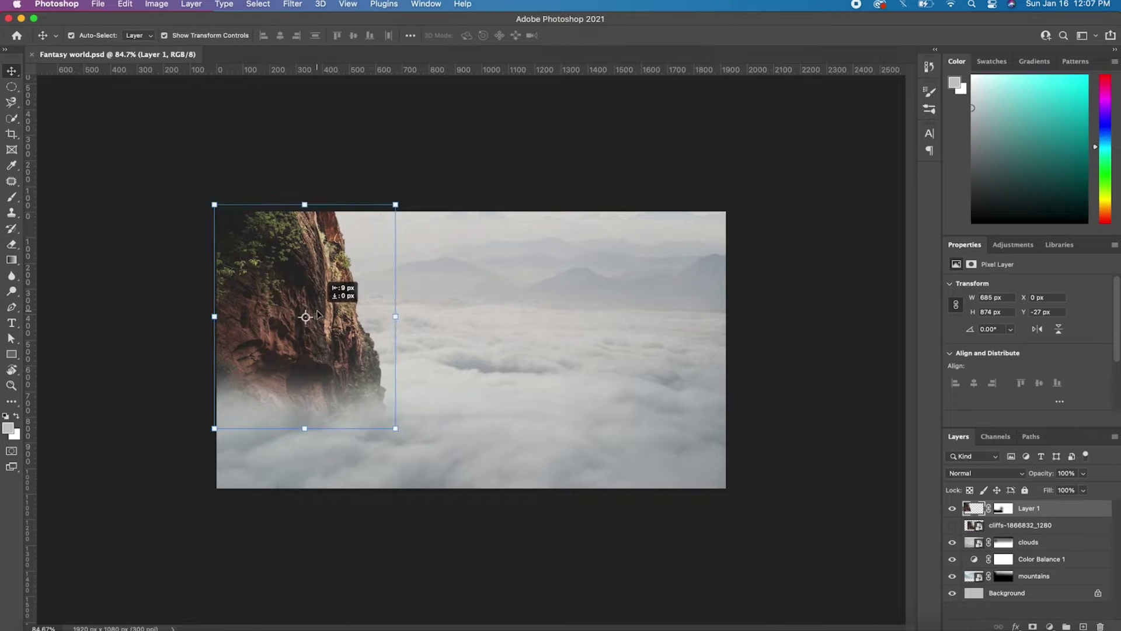
On a new layer, paint soft white fog over the lower cliff at 27% then 9% flow.
left_click(1083, 626)
key("b")
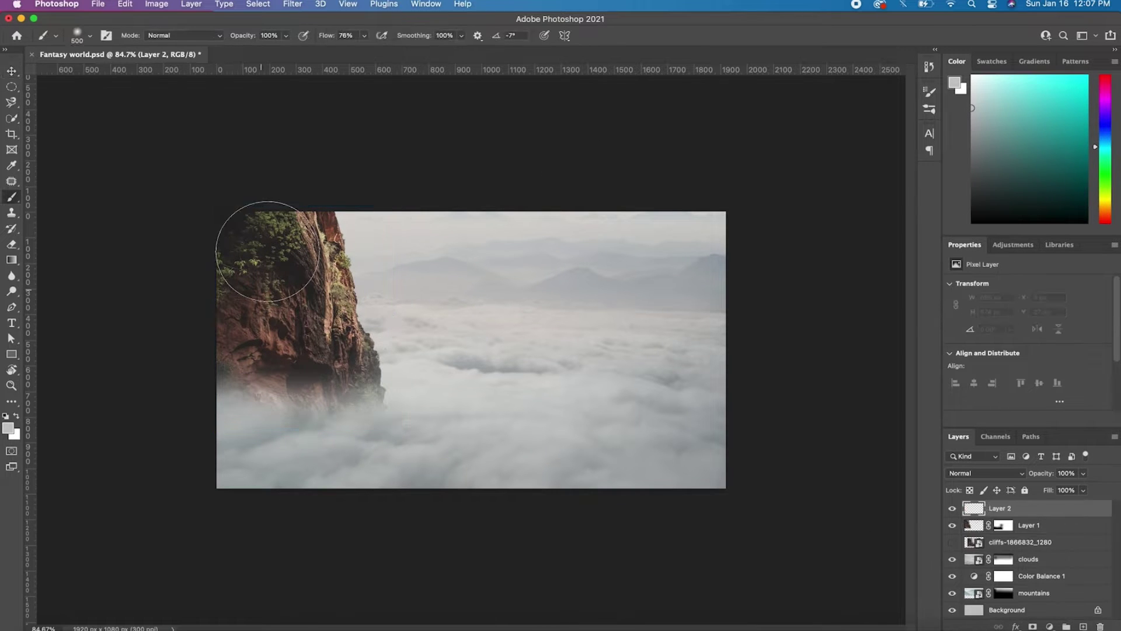
left_click(364, 35)
left_click_drag(336, 50, 337, 50)
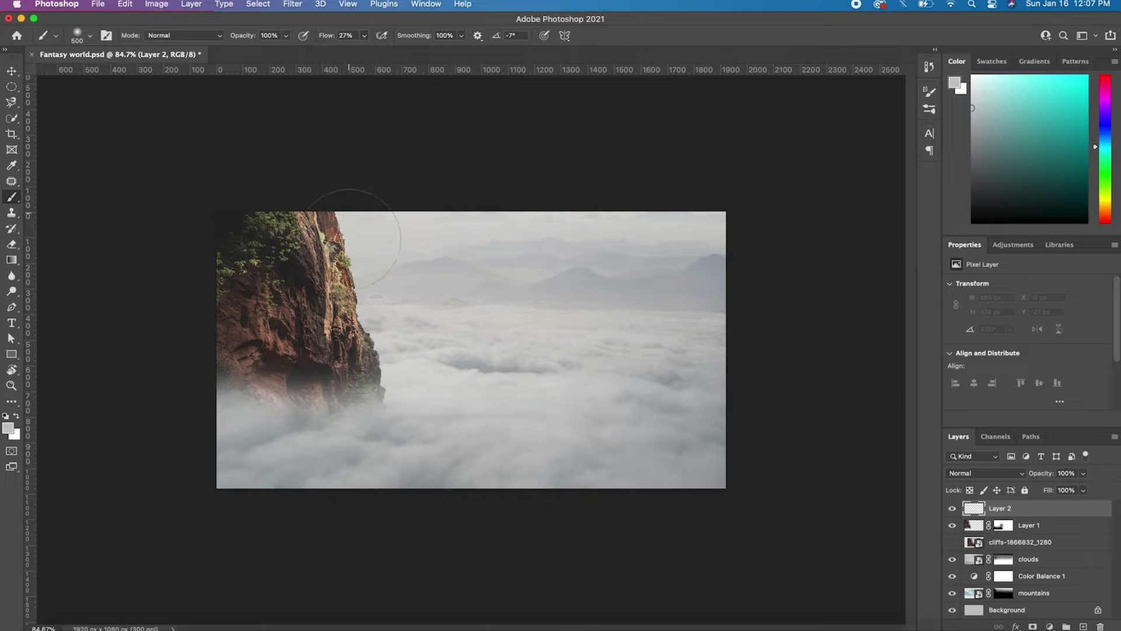
left_click_drag(131, 413, 310, 354)
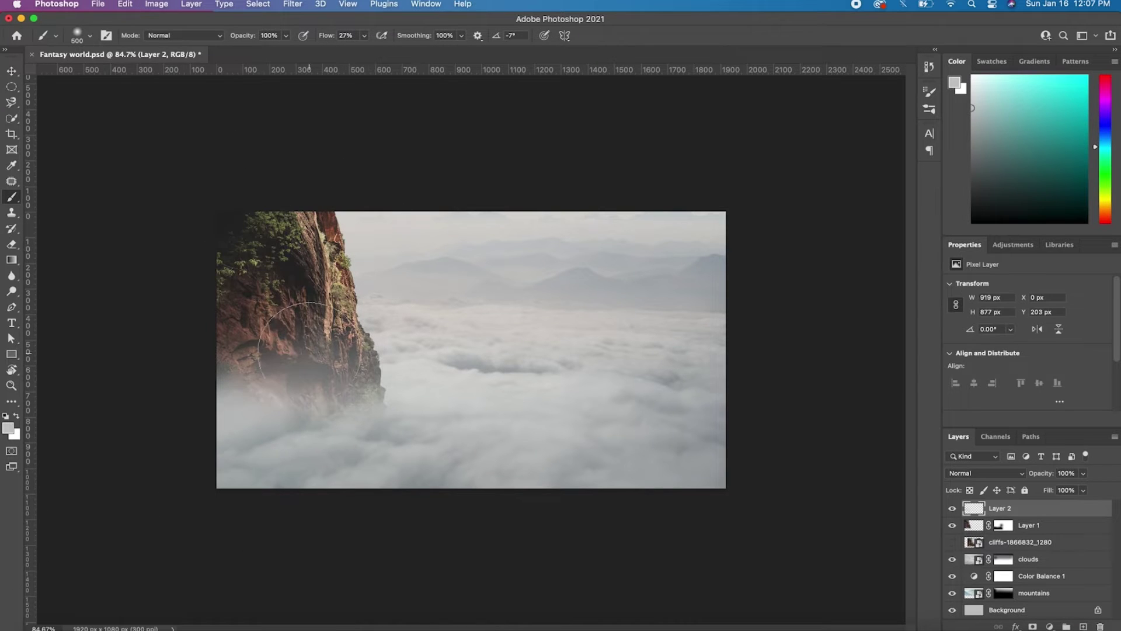
left_click_drag(368, 35, 326, 50)
left_click_drag(292, 327, 60, 472)
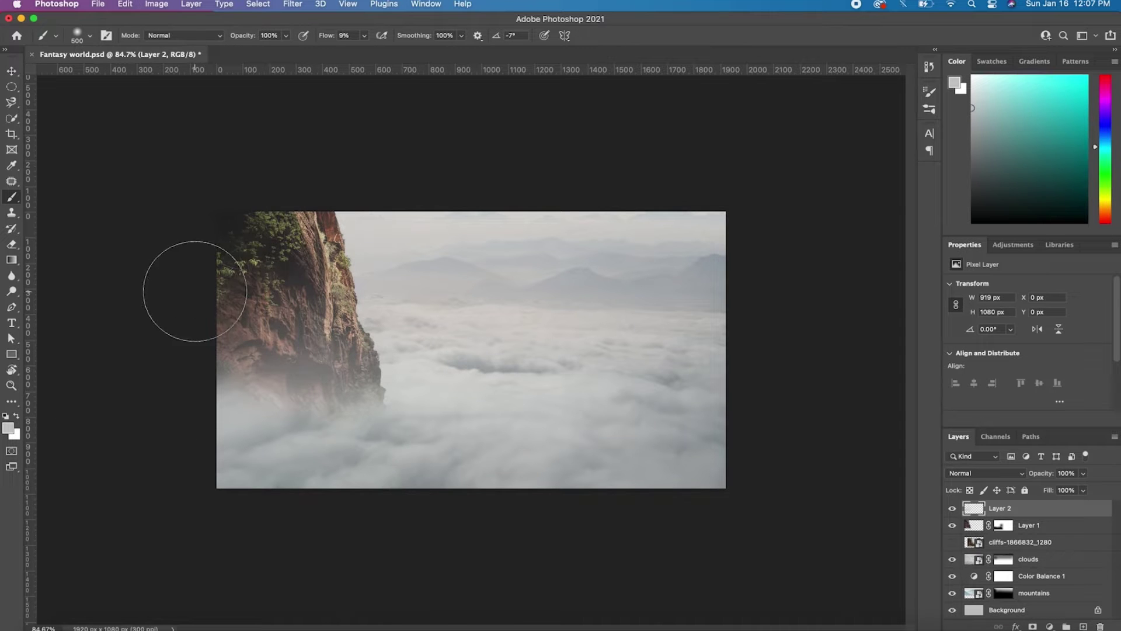
On another new layer, paint black shading around the cliff base at 36% layer opacity.
left_click(1083, 626)
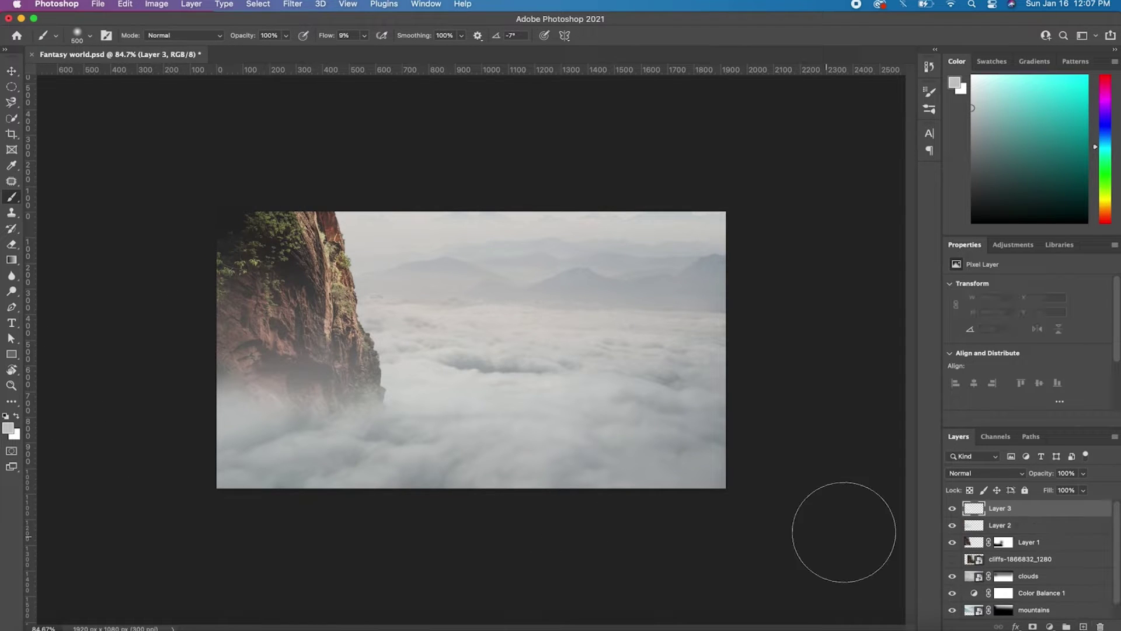
left_click_drag(364, 35, 378, 50)
key("d")
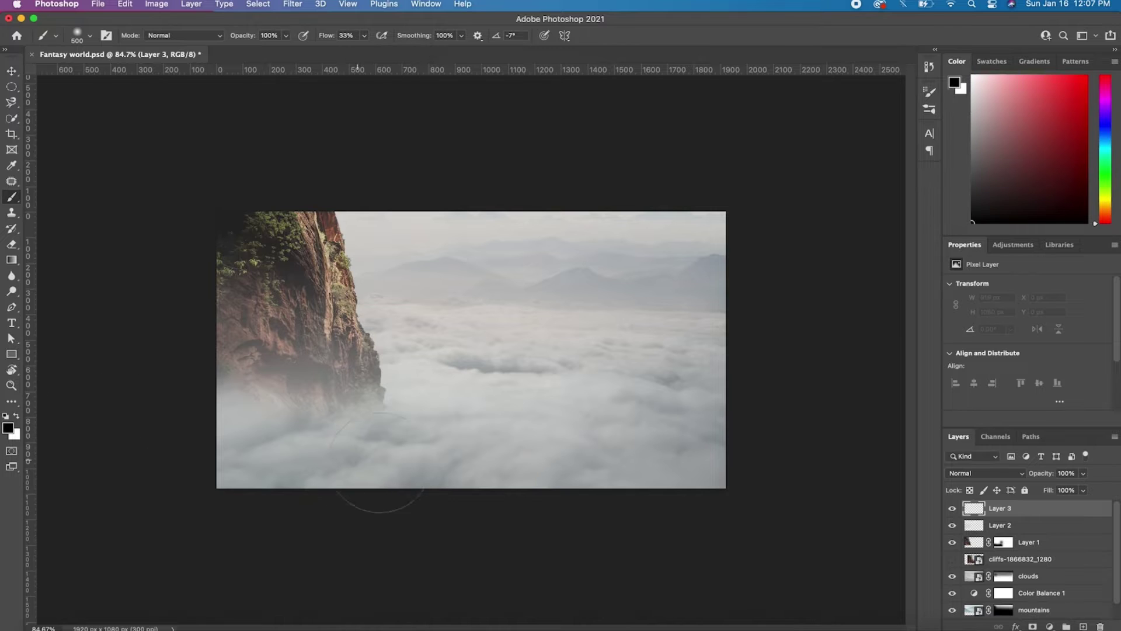
left_click_drag(375, 493, 75, 516)
mouse_move(213, 429)
left_mouse_down()
mouse_move(351, 494)
mouse_move(275, 476)
left_mouse_up()
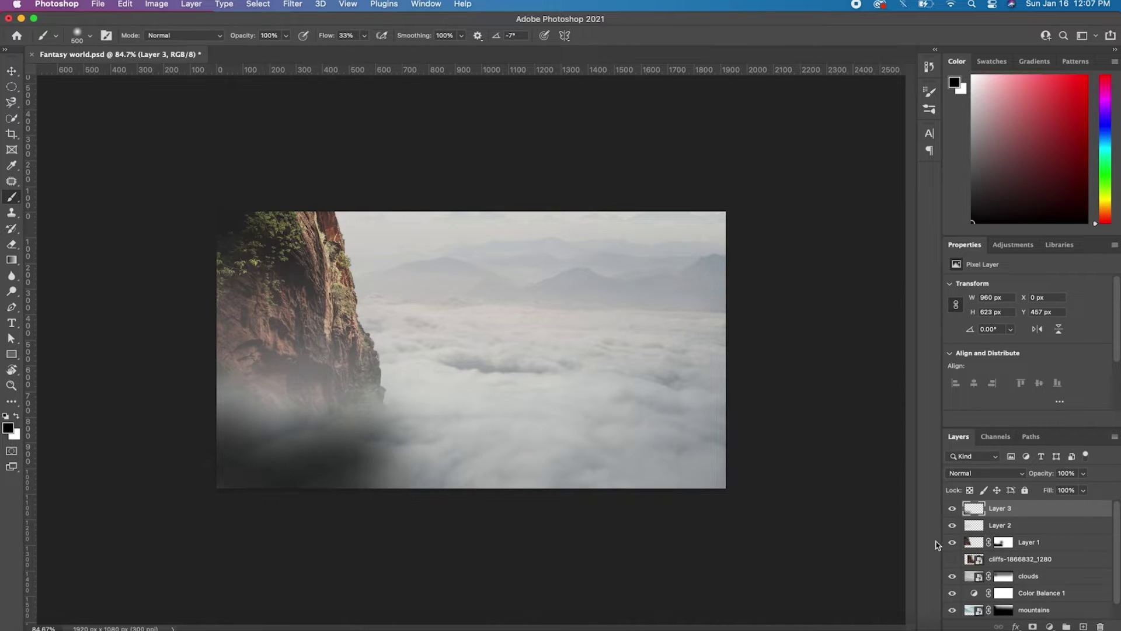
left_click_drag(1083, 487, 1049, 487)
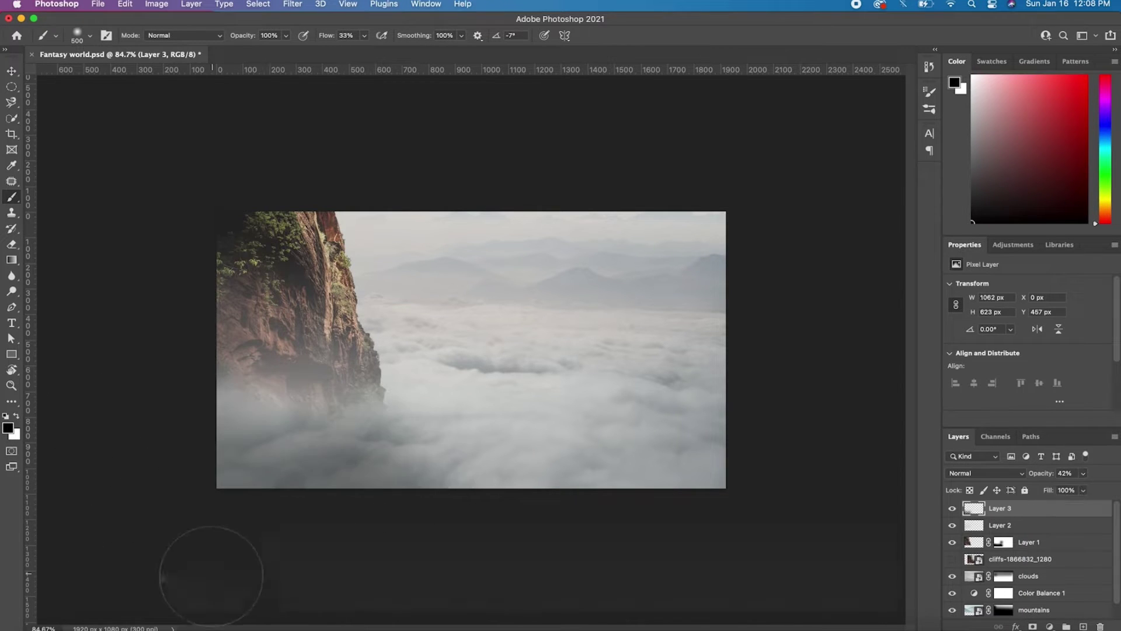
left_click_drag(327, 496, 274, 450)
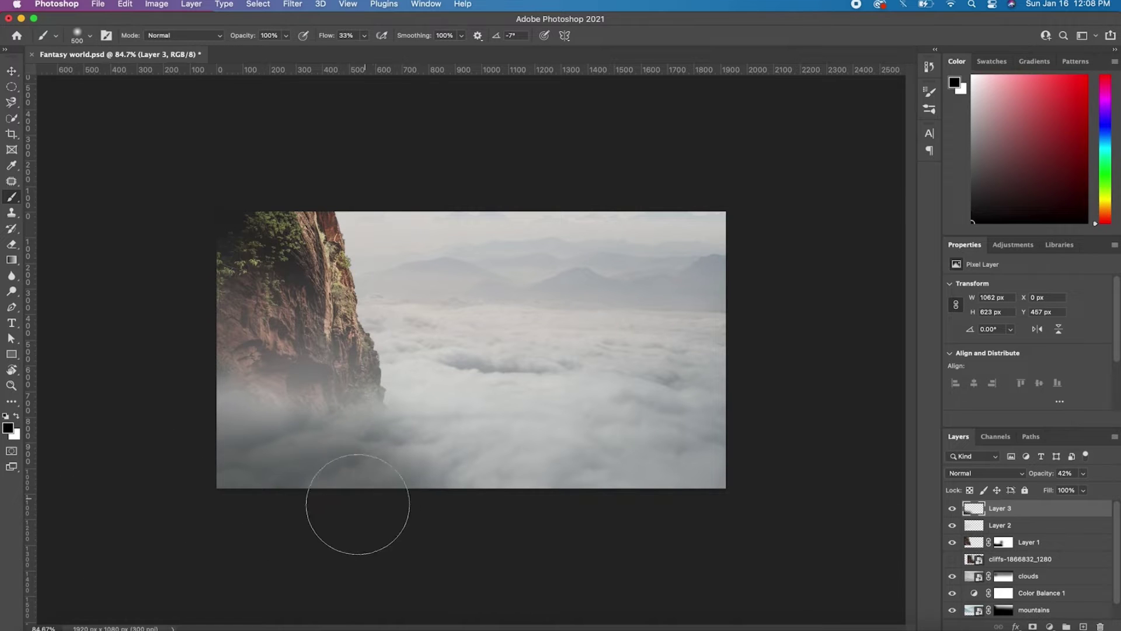
left_click_drag(1079, 487, 1081, 490)
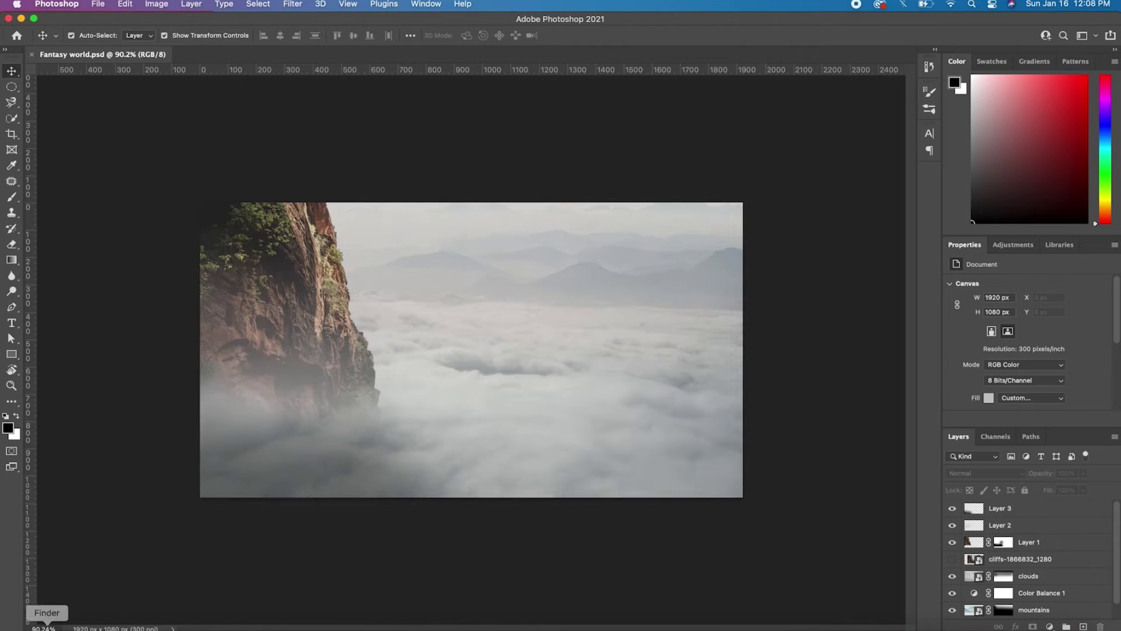
Place rock.jpeg into the composite and zoom in on it.
left_click(47, 626)
mouse_move(718, 162)
left_mouse_down()
mouse_move(468, 431)
mouse_move(591, 320)
left_mouse_up()
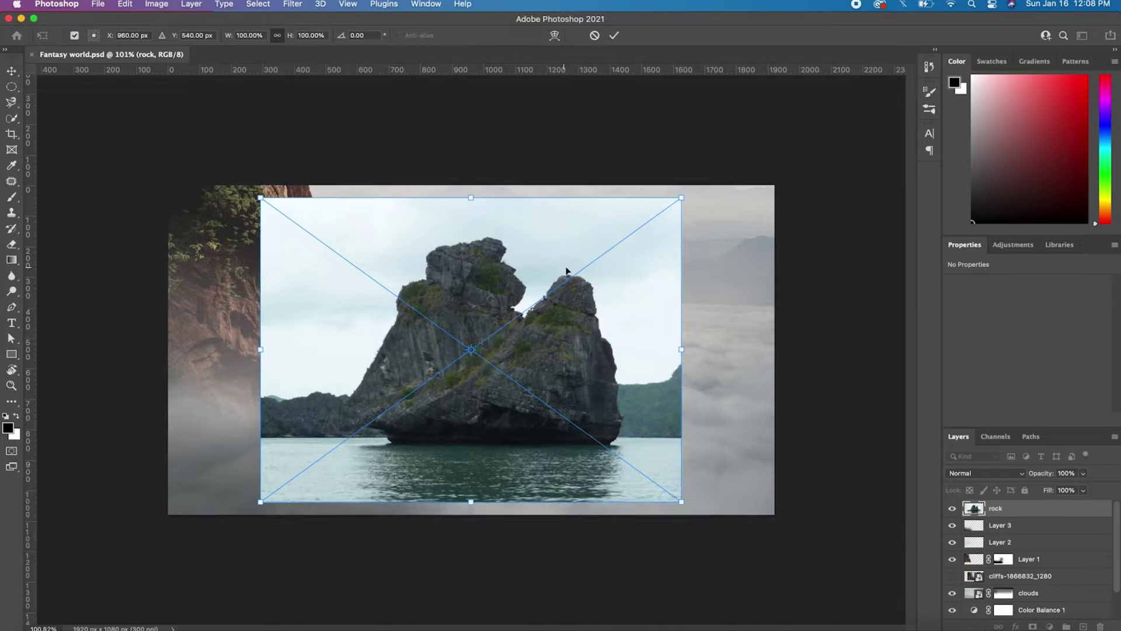
key("super+plus")
key("Return")
Quick-select the rock, copy it to its own layer and hide the original photo.
key("w")
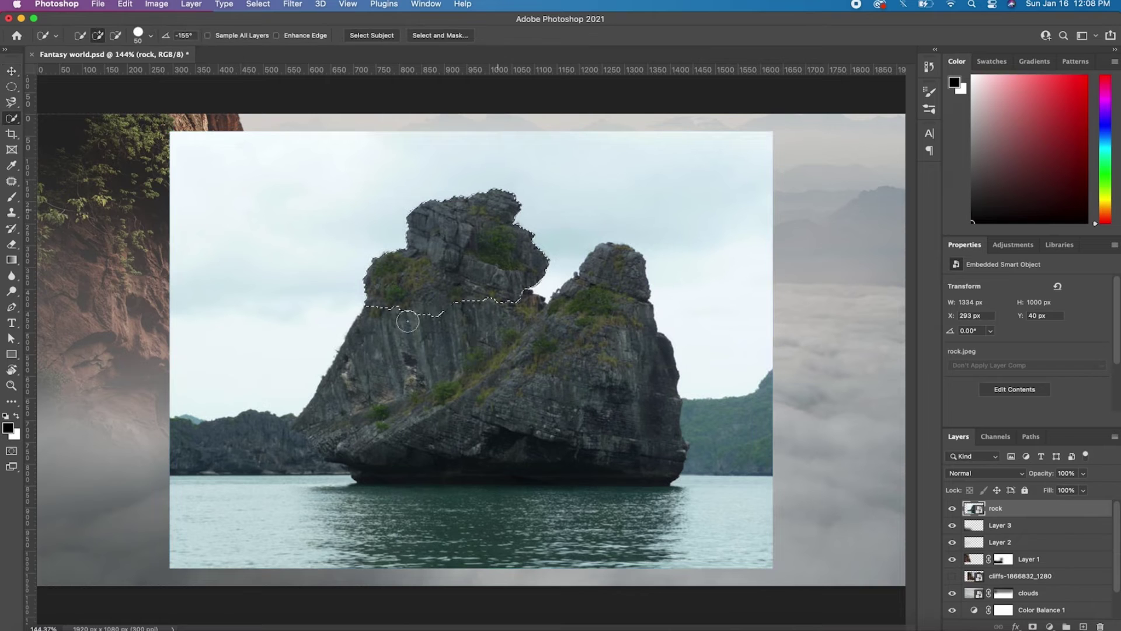
mouse_move(408, 320)
left_mouse_down()
mouse_move(638, 370)
mouse_move(430, 430)
mouse_move(352, 423)
left_mouse_up()
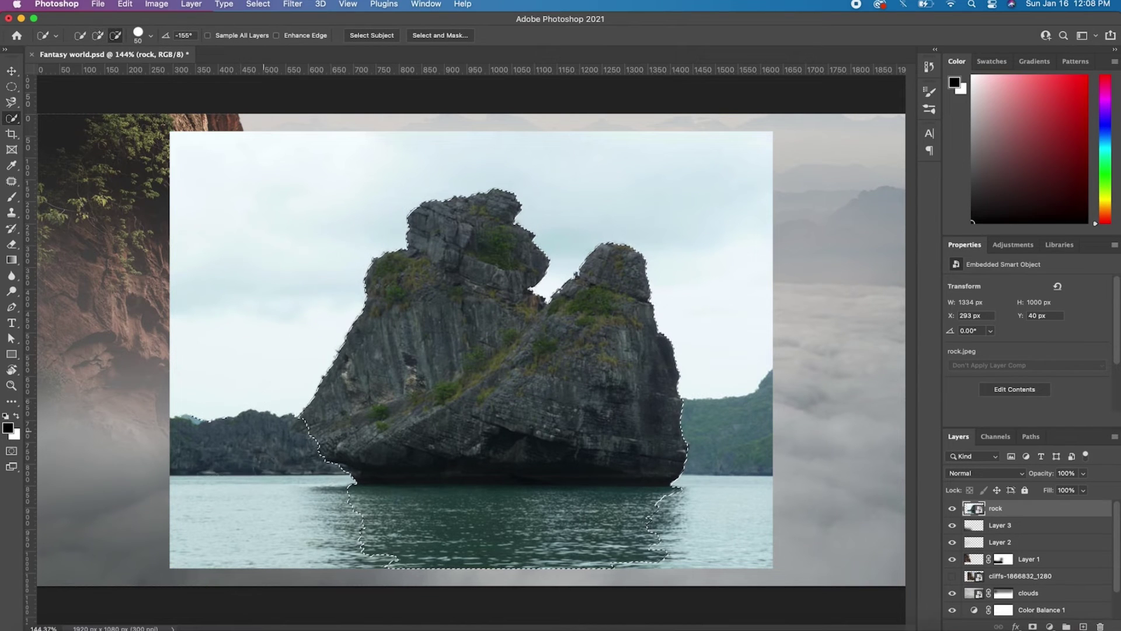
left_click_drag(660, 552, 616, 561)
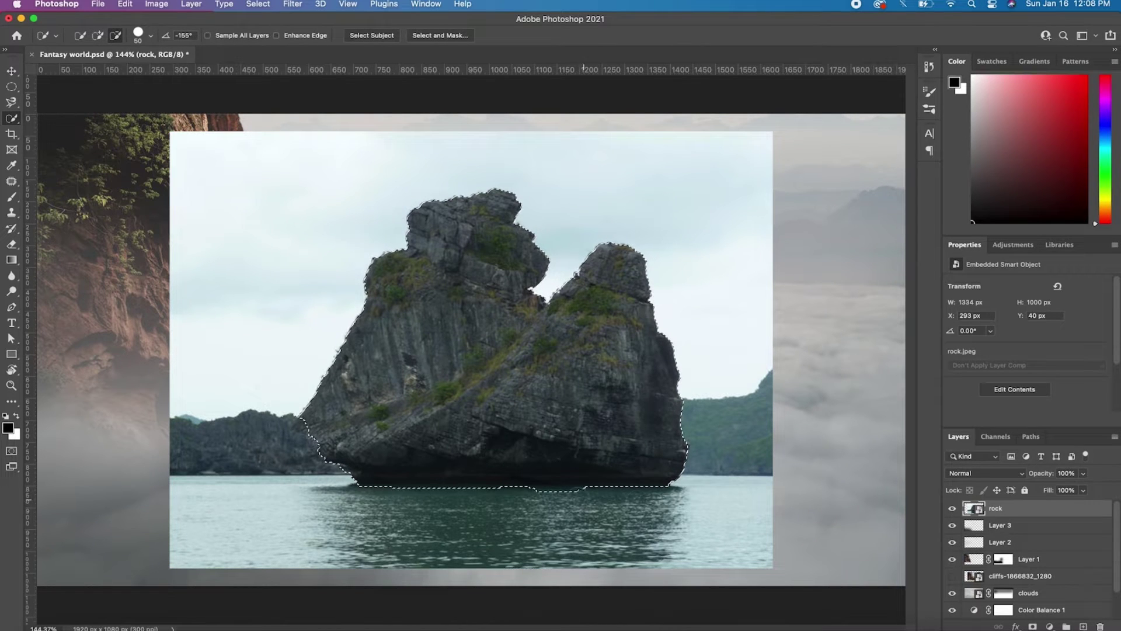
key("ctrl+j")
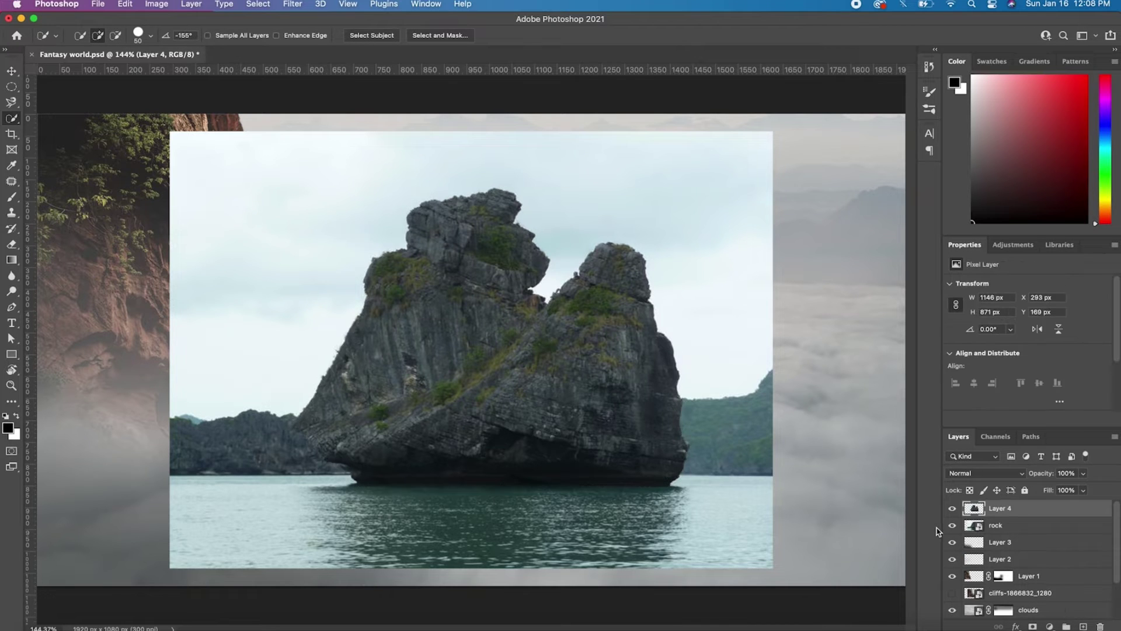
left_click(951, 525)
Shrink the cut-out rock to about 60% and move it right above the clouds.
scroll(443, 326, "down", 5)
key("ctrl+t")
left_click_drag(591, 258, 545, 251)
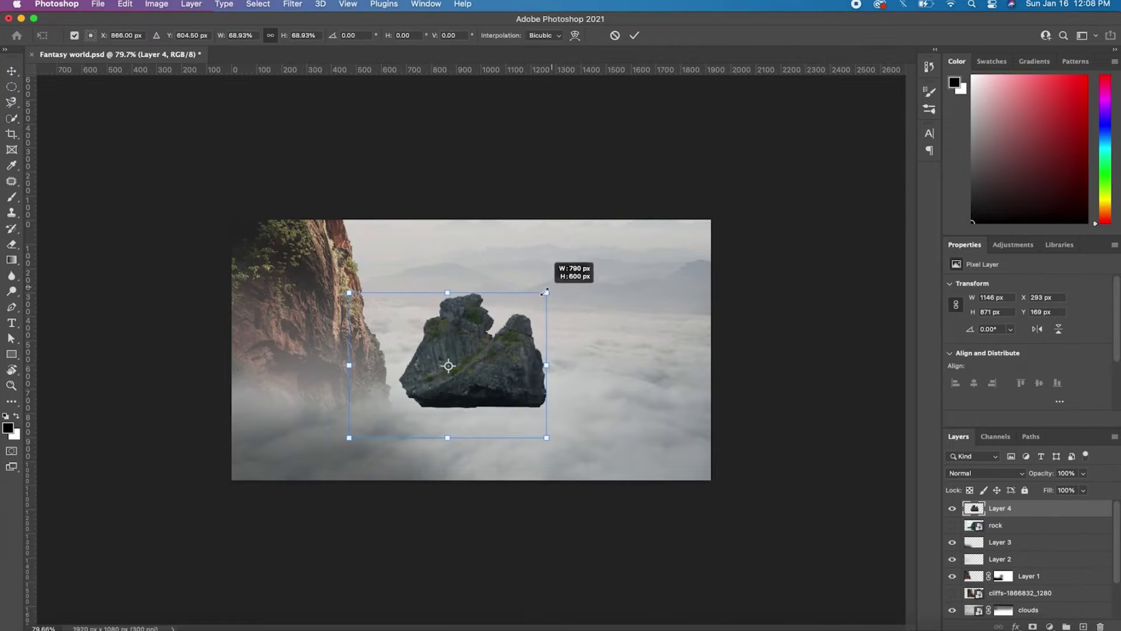
left_click_drag(528, 329, 655, 295)
left_click_drag(672, 237, 664, 247)
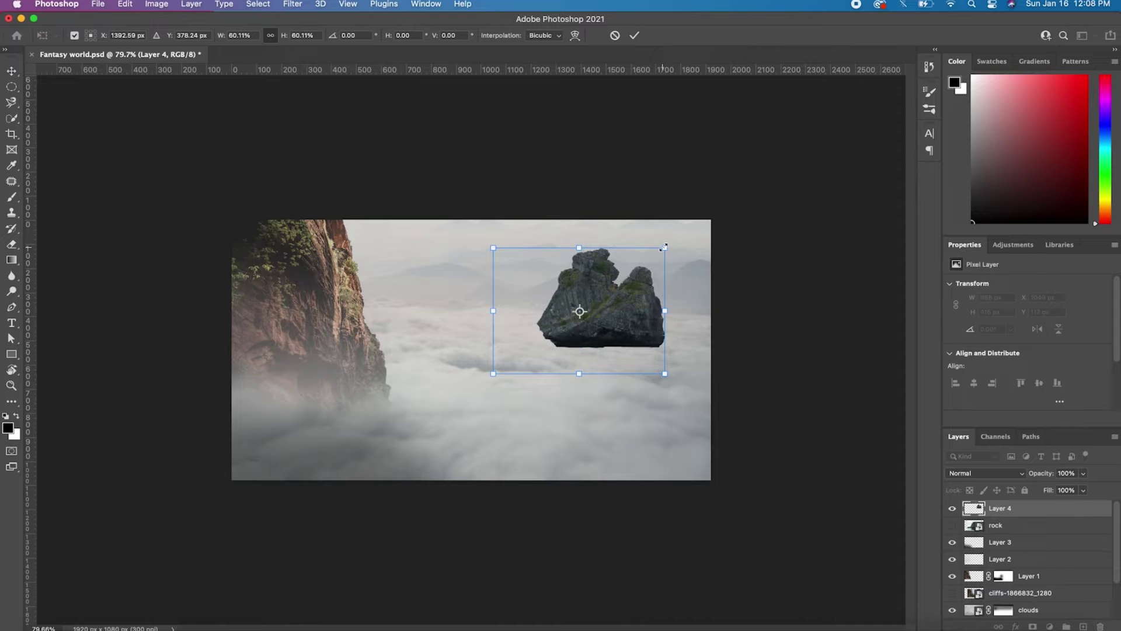
left_click(635, 36)
left_click_drag(691, 312, 646, 293)
Mask the rock and paint away its flat bottom at low flow, brush enlarged to 250.
left_click(1033, 625)
key("b")
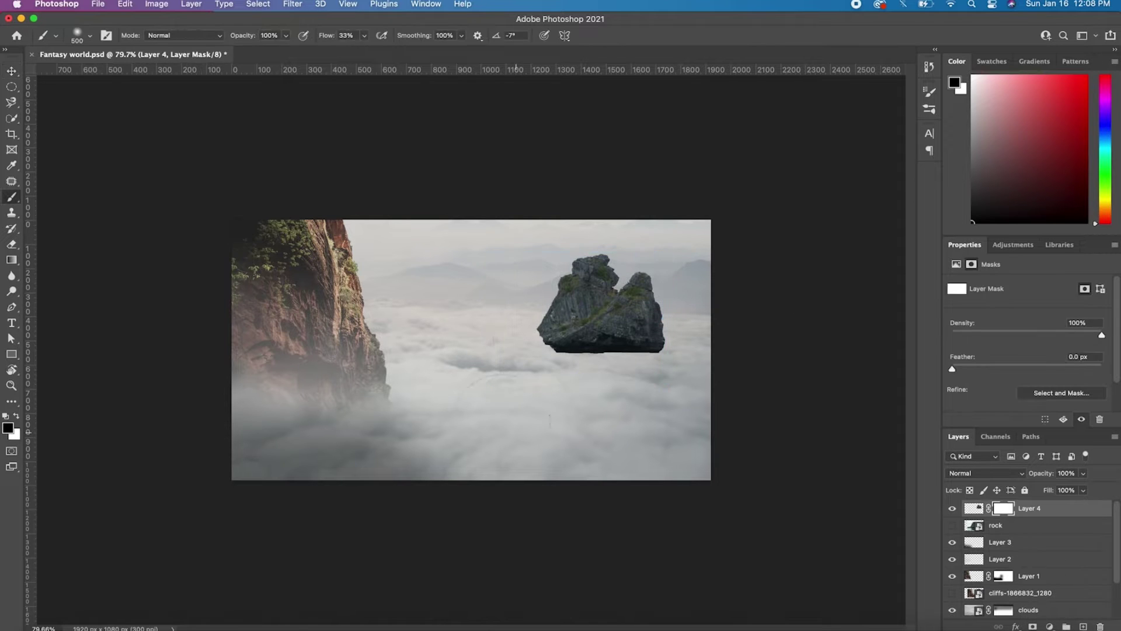
scroll(524, 412, "up", 3)
left_click_drag(562, 318, 700, 344)
left_click_drag(607, 341, 765, 342)
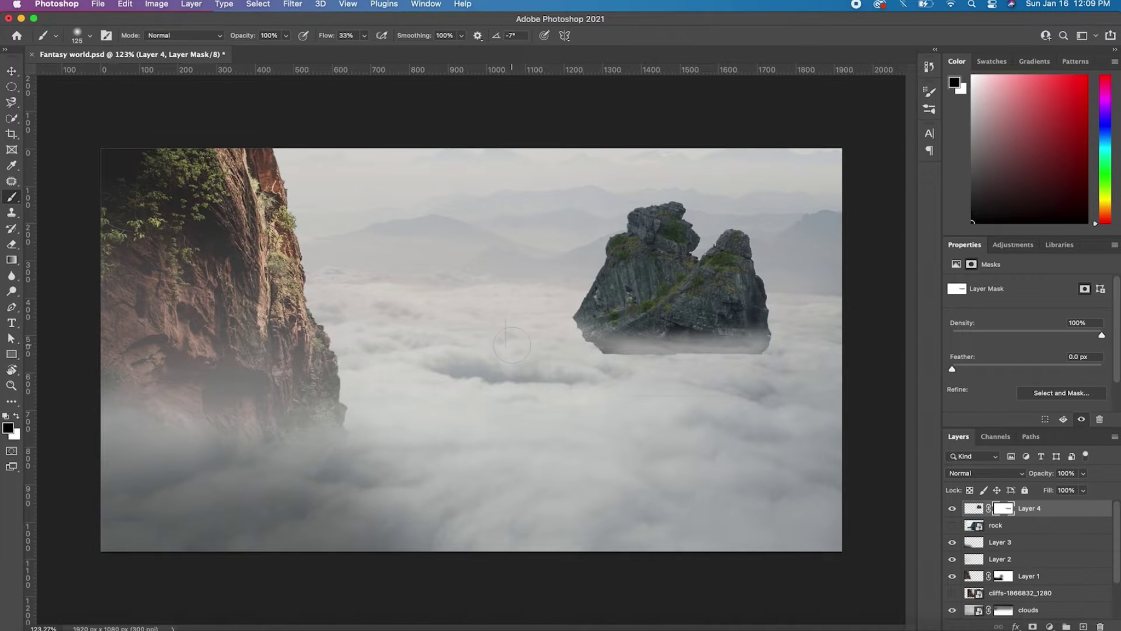
left_click(365, 35)
left_click(496, 400)
mouse_move(575, 327)
left_mouse_down()
mouse_move(768, 341)
mouse_move(615, 359)
left_mouse_up()
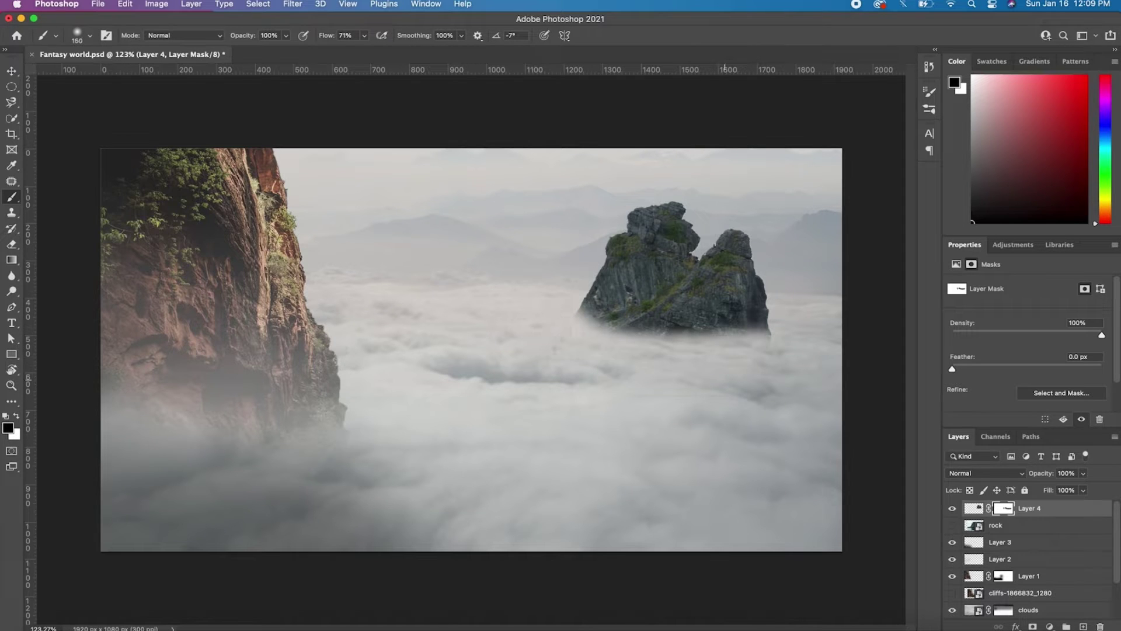
key("bracketright")
key("bracketright")
key("bracketright")
left_click_drag(765, 327, 568, 334)
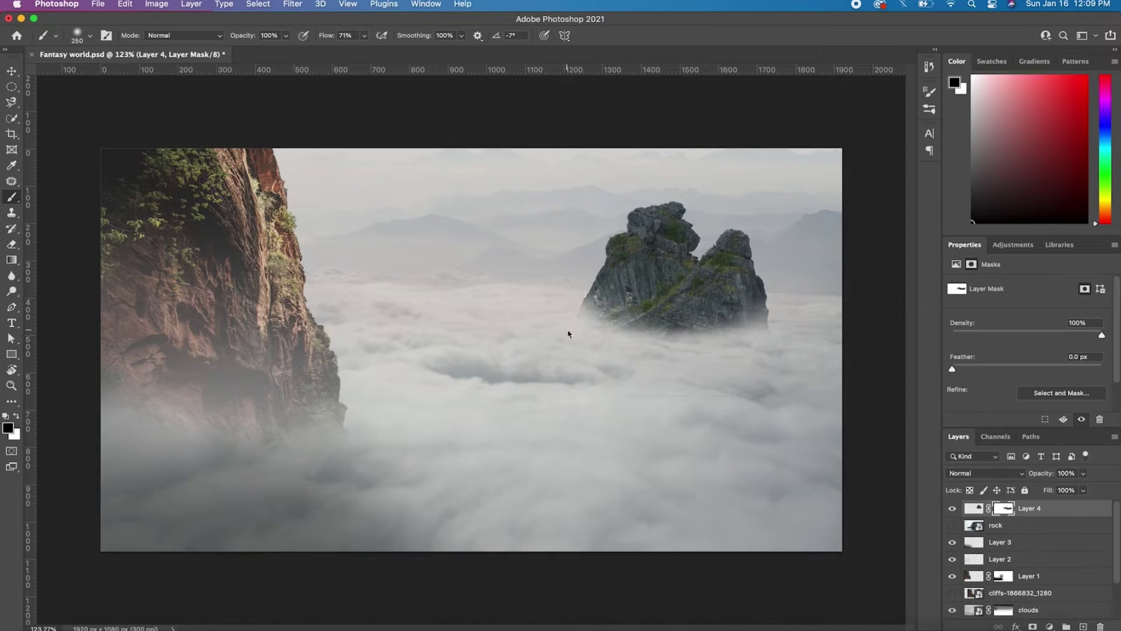
left_click(643, 351)
left_click_drag(642, 350, 626, 349)
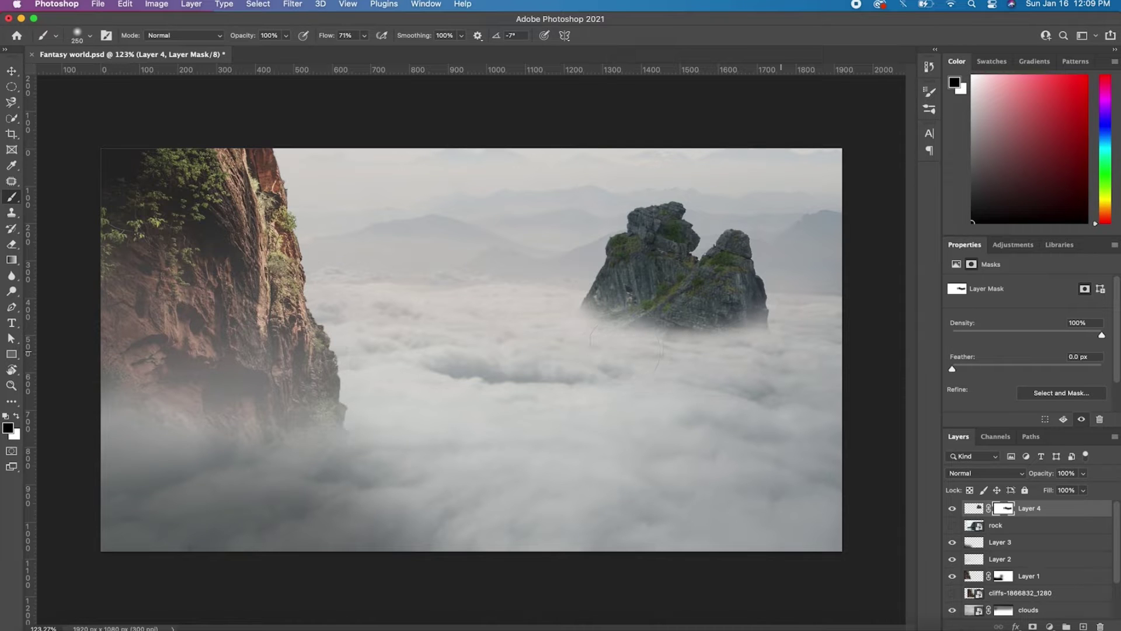
Load the rock selection and brush white mist on a new layer at 40% flow.
left_click(12, 72)
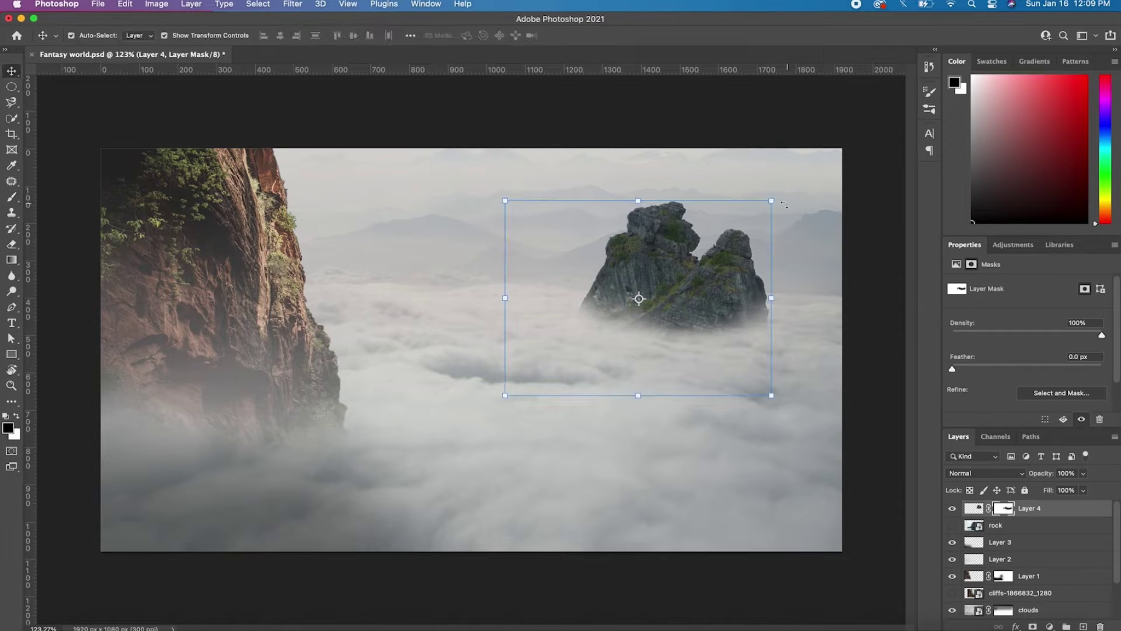
scroll(471, 351, "up", 3)
key("ctrl+shift+alt+n")
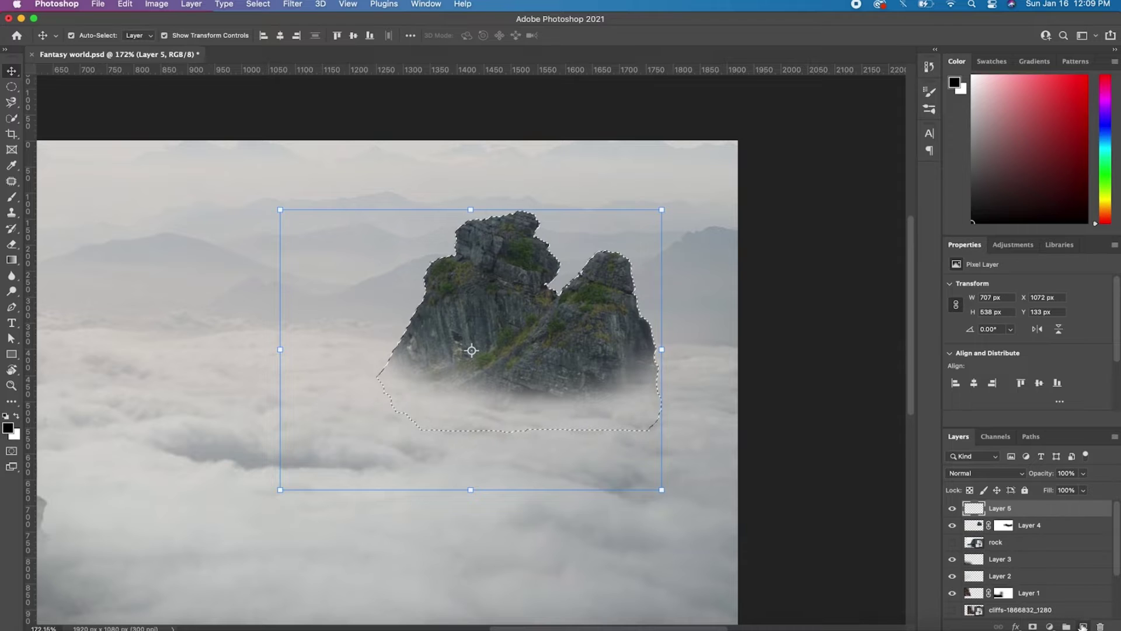
key("b")
scroll(803, 310, "down", 3)
key("x")
left_click_drag(803, 310, 614, 286)
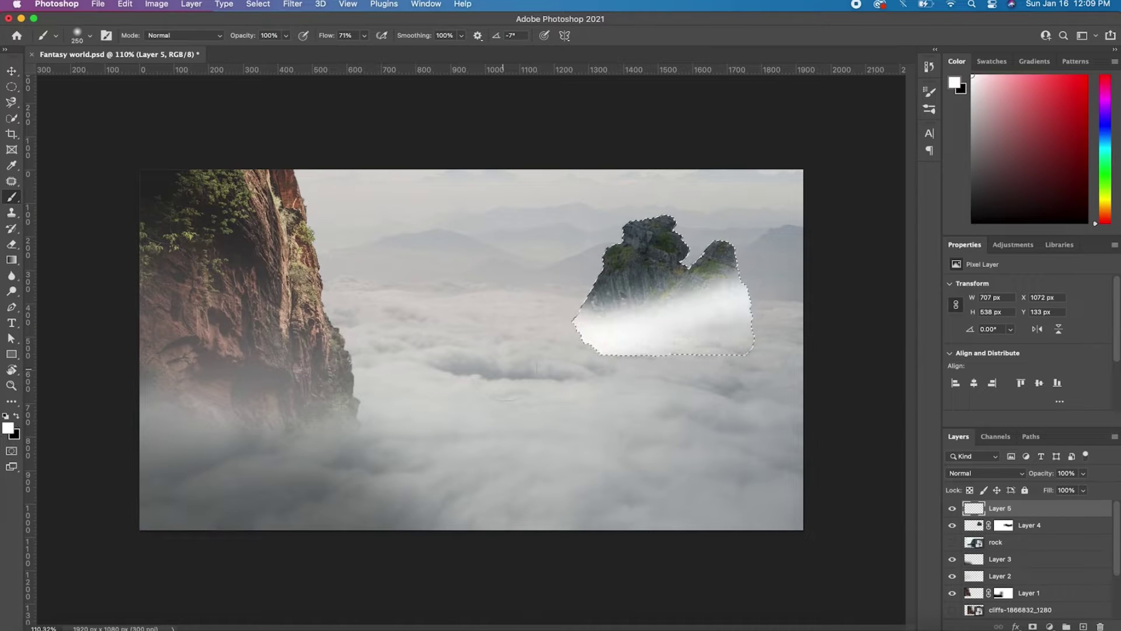
key("ctrl+z")
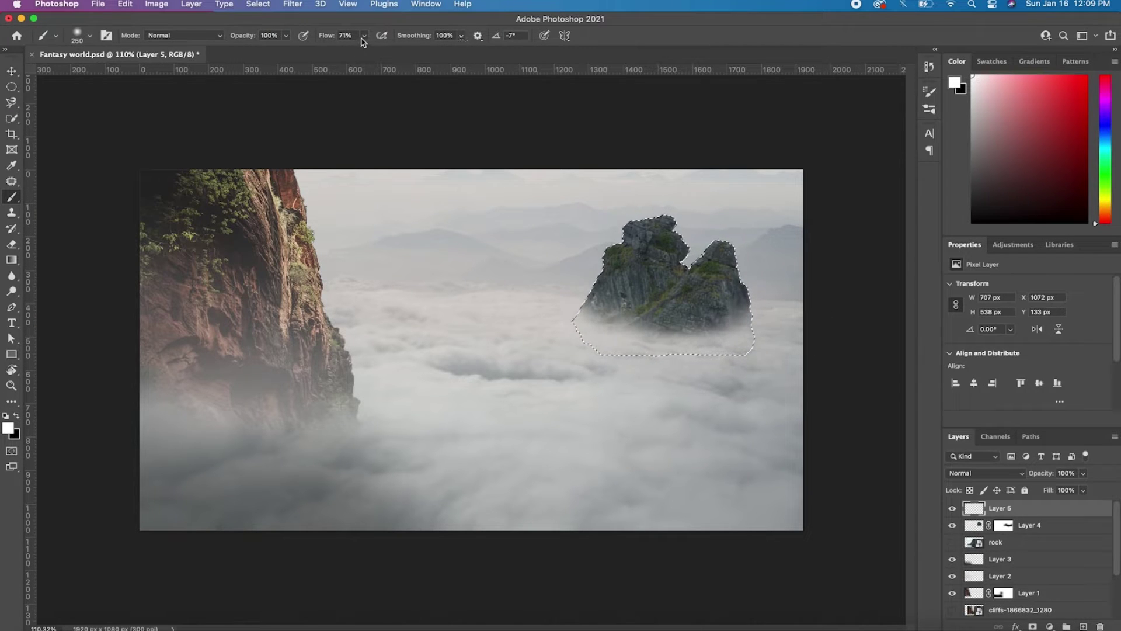
key("shift+4")
left_click_drag(759, 280, 578, 327)
Set the mist layer to 29% opacity, deselect, and add faint mist below the rock.
left_click(1083, 473)
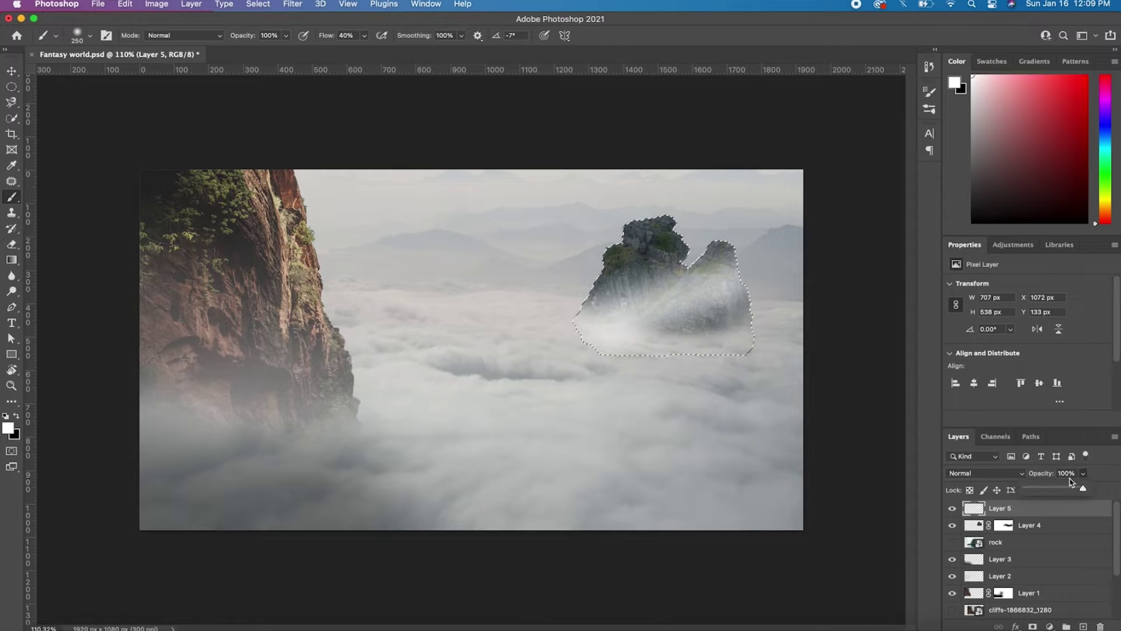
mouse_move(1086, 488)
left_mouse_down()
mouse_move(1055, 487)
mouse_move(1077, 488)
left_mouse_up()
key("ctrl+d")
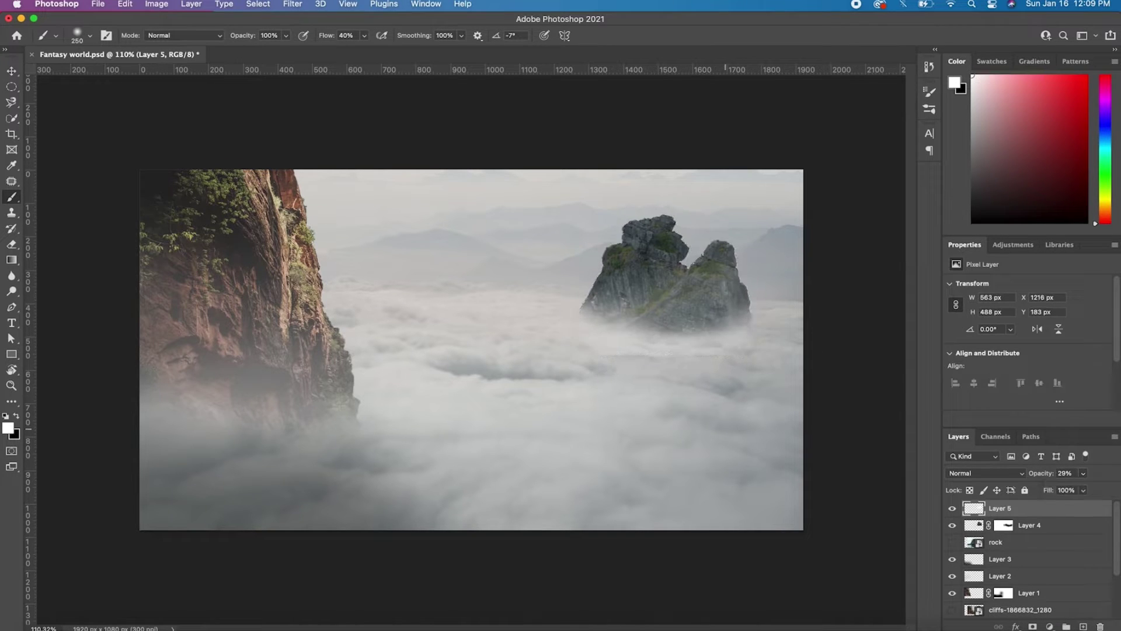
left_click_drag(587, 409, 625, 379)
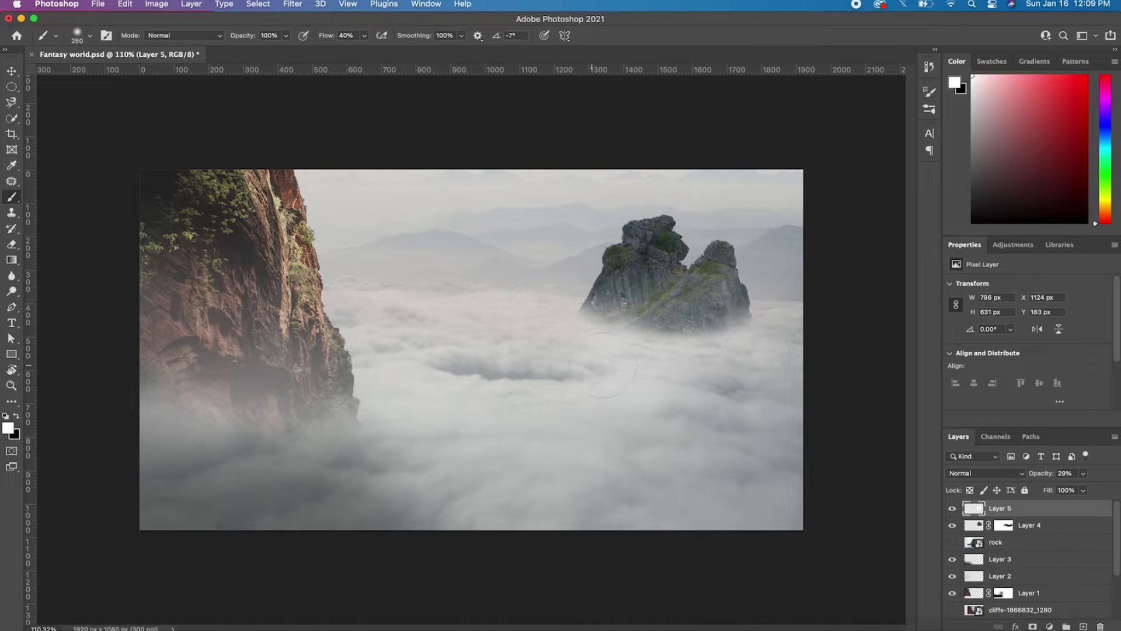
left_click(11, 71)
Add a Color Balance adjustment clipped to the rock, then delete it.
left_click(972, 528)
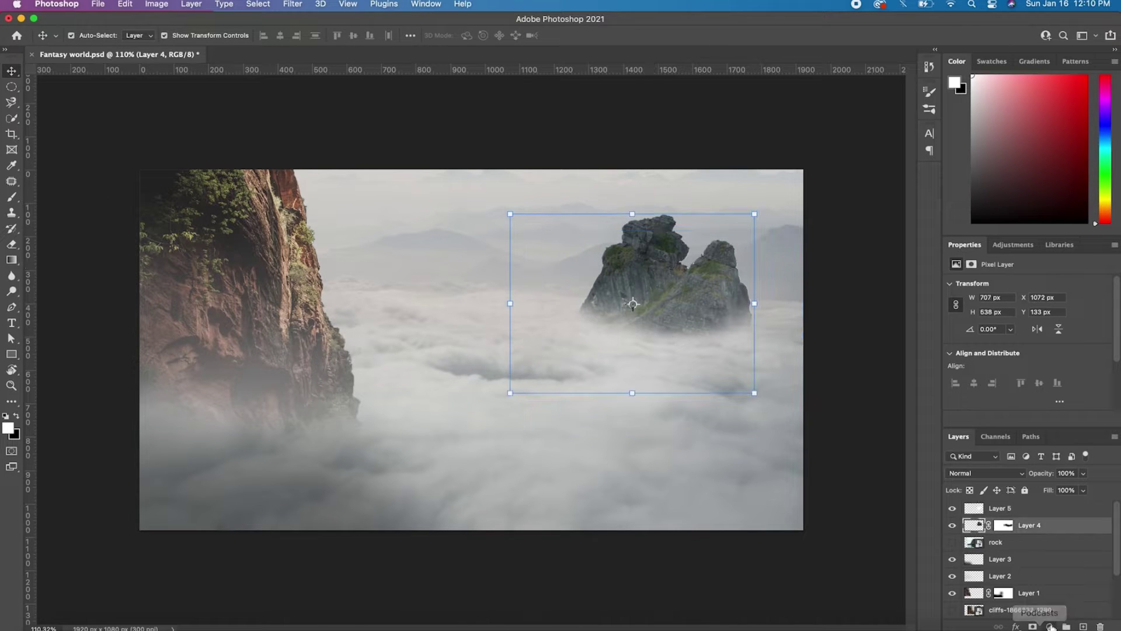
left_click(1050, 626)
left_click(1042, 477)
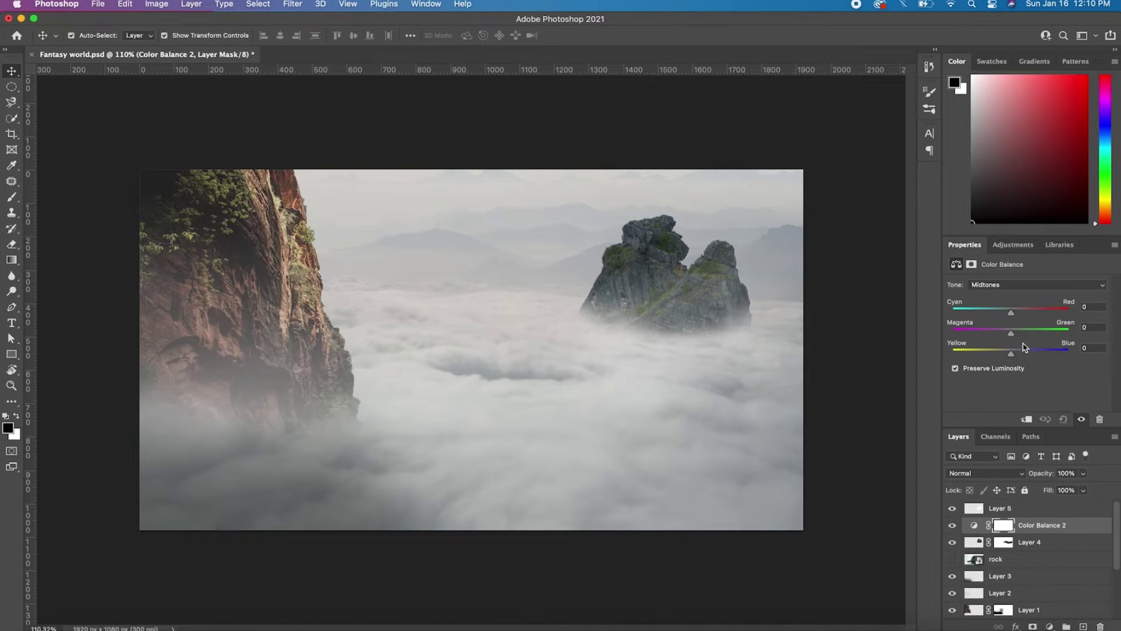
left_click(1026, 418)
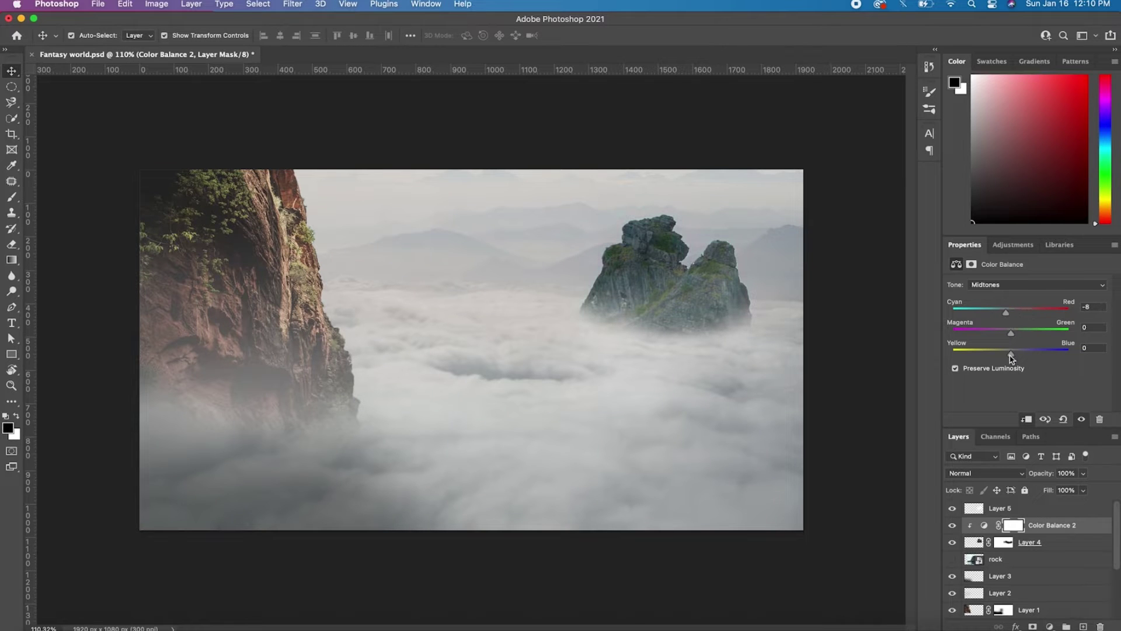
left_click(1100, 419)
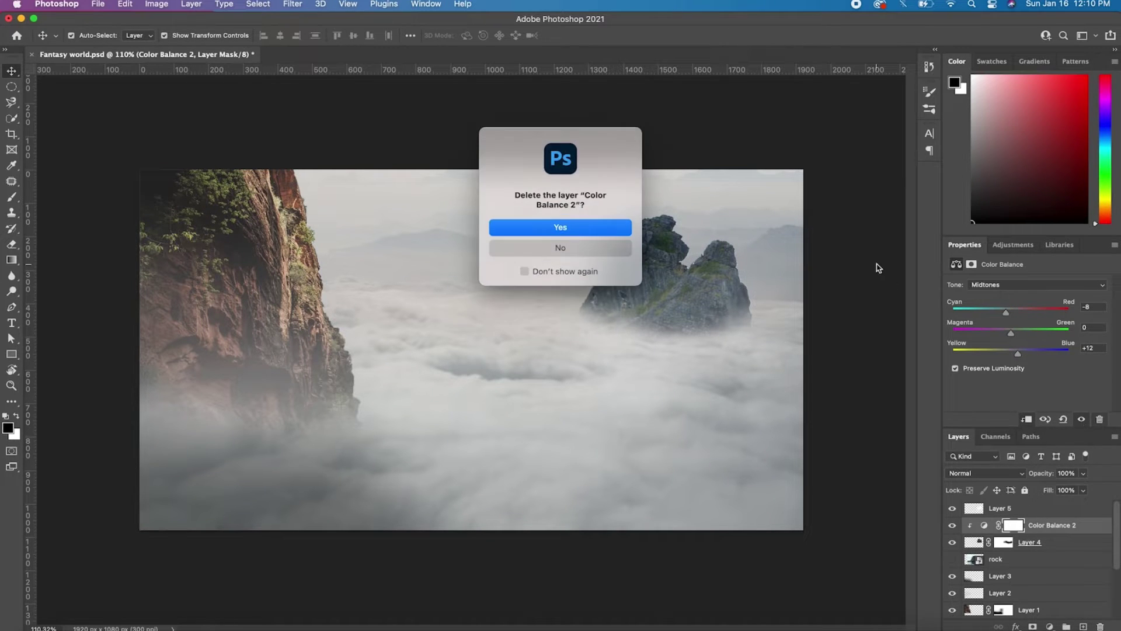
left_click(575, 226)
Clip a Vibrance adjustment (Vibrance -36, Saturation +37) to the rock and enlarge it to about 106%.
left_click(1049, 626)
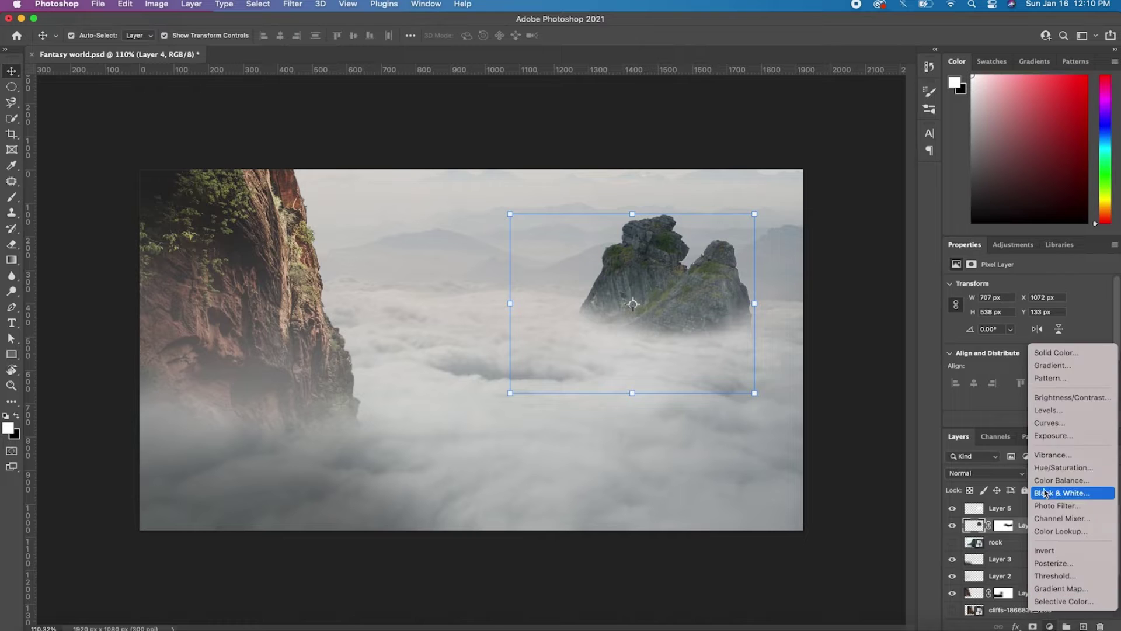
left_click(1043, 455)
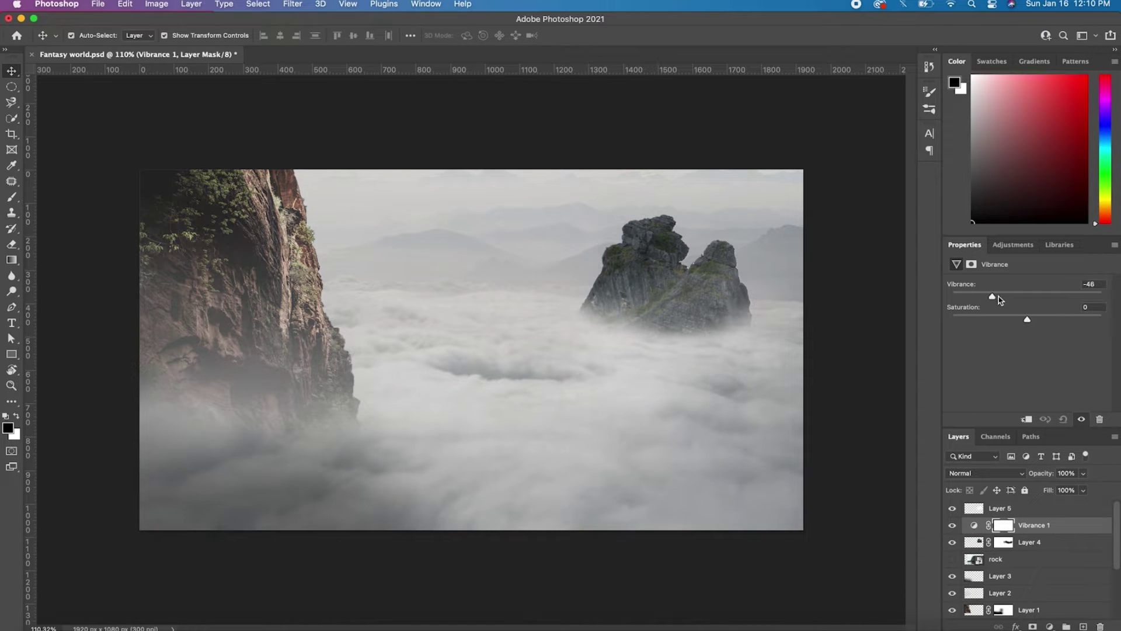
left_click(1026, 418)
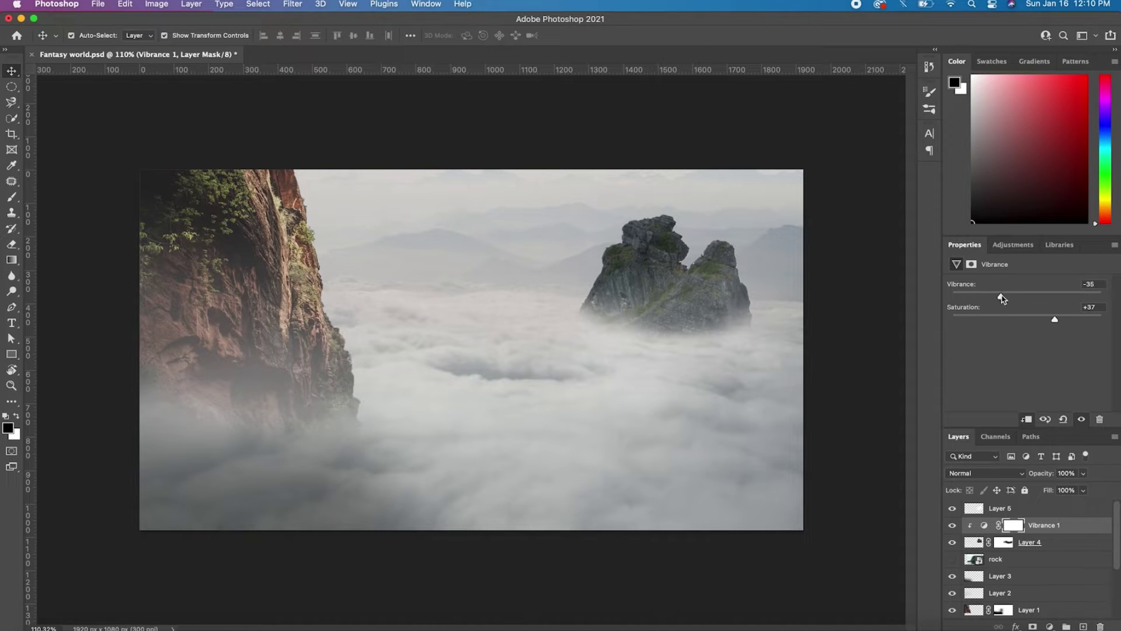
left_click(665, 239)
left_click_drag(751, 213, 765, 210)
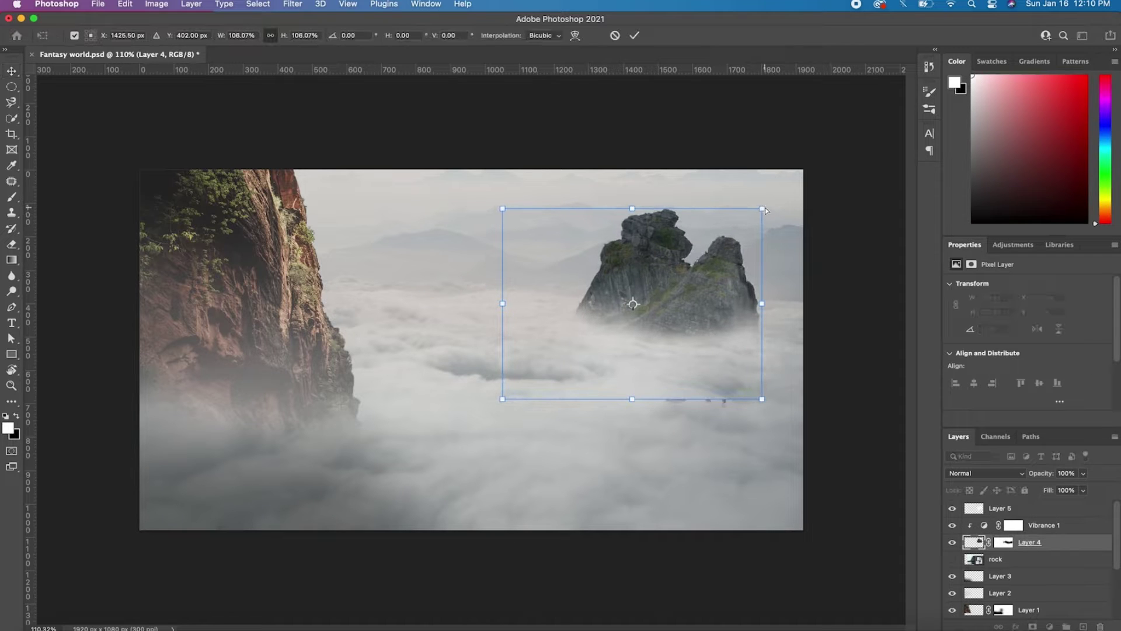
Enlarge the rock and its mist layer together by about 8%, nudging them up and left.
left_click(634, 35)
left_click(737, 266, "shift")
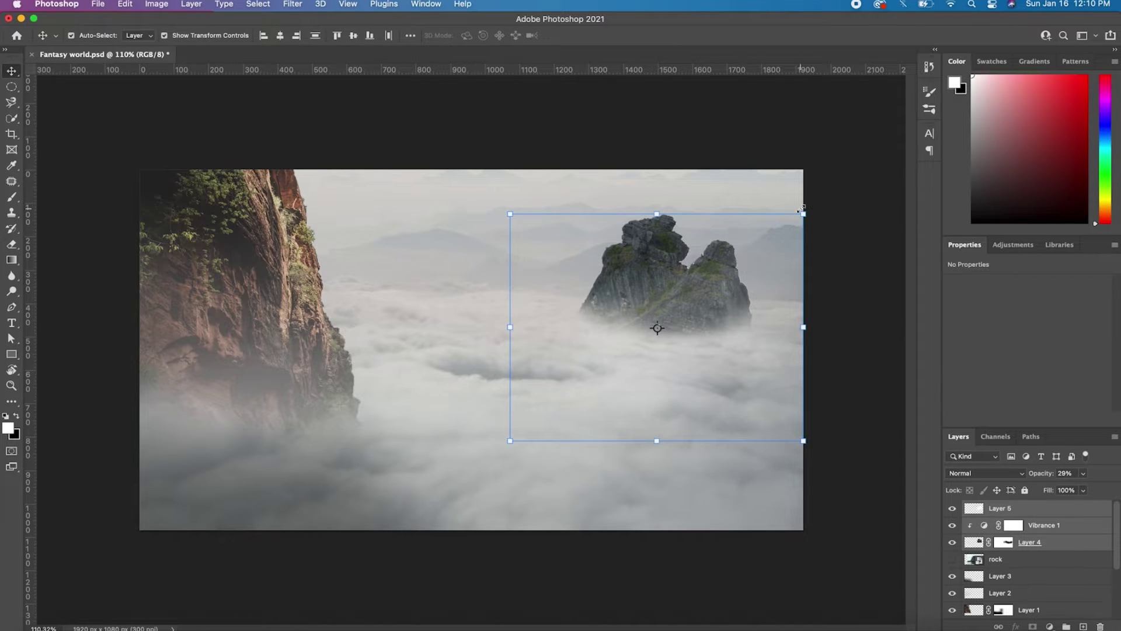
left_click_drag(801, 208, 825, 196)
left_click_drag(725, 301, 722, 298)
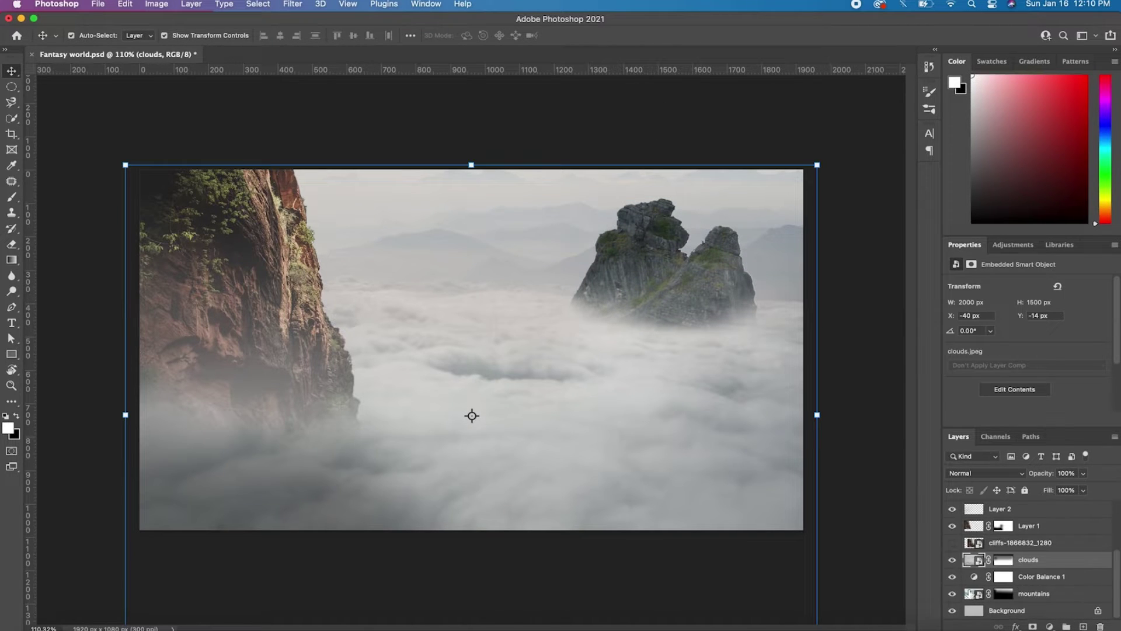
left_click(970, 593)
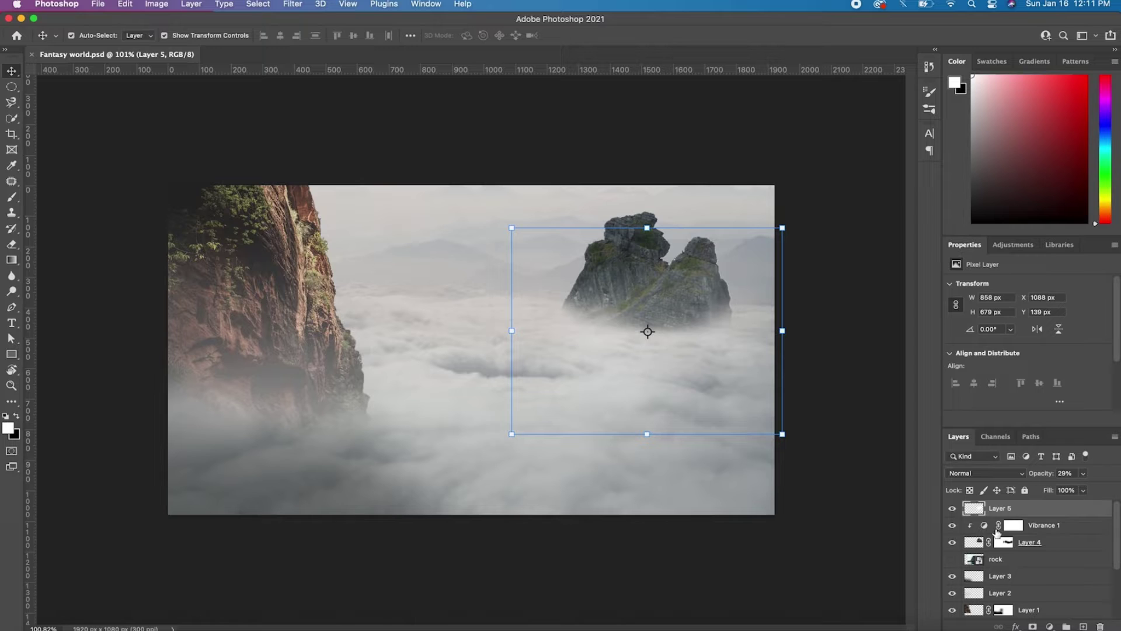
On a new Layer 6, paint soft white fog around the rock at 16% brush flow.
left_click(1083, 626)
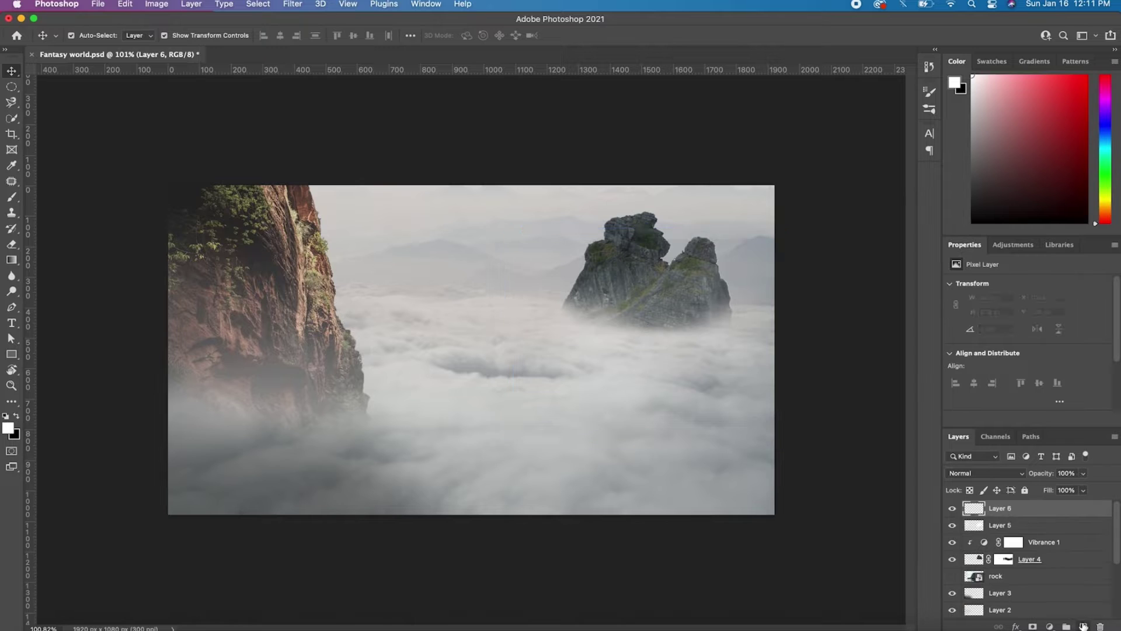
key("b")
left_click(364, 35)
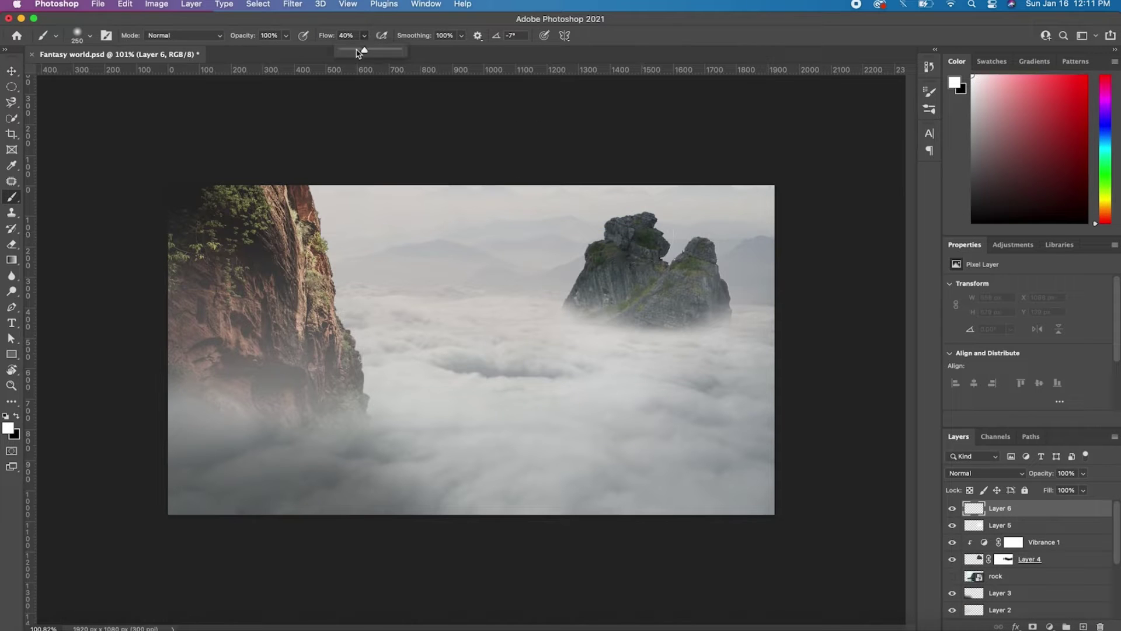
left_click(708, 266)
left_click_drag(641, 259, 456, 275)
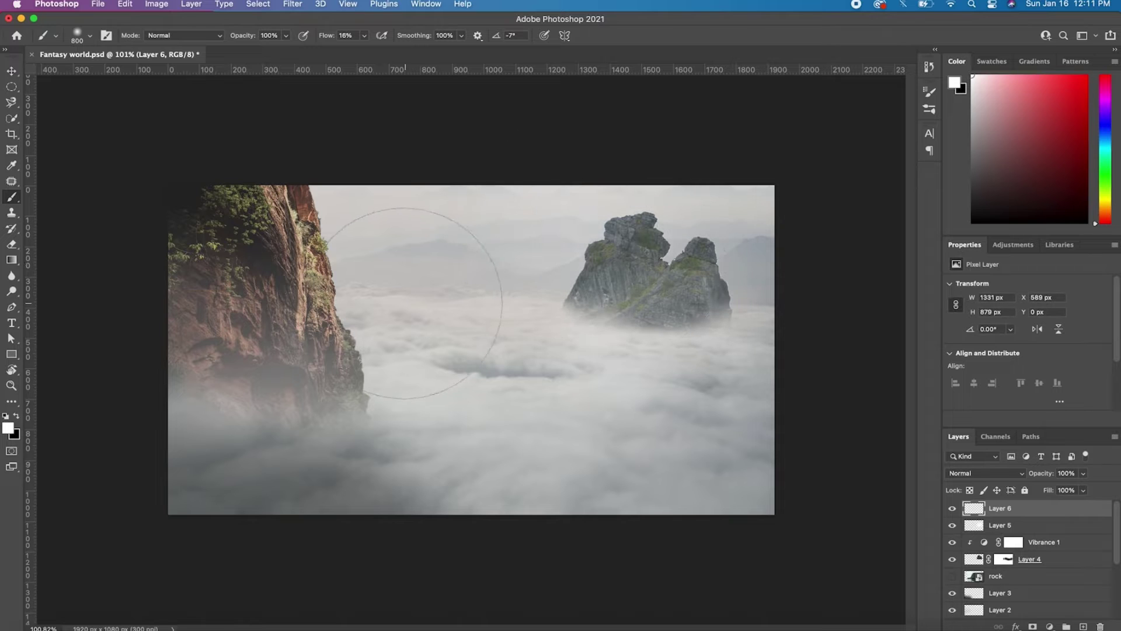
Switch to the 3000 px cloud-textured brush and size it down to 1200 px.
left_click(78, 35)
left_click(106, 35)
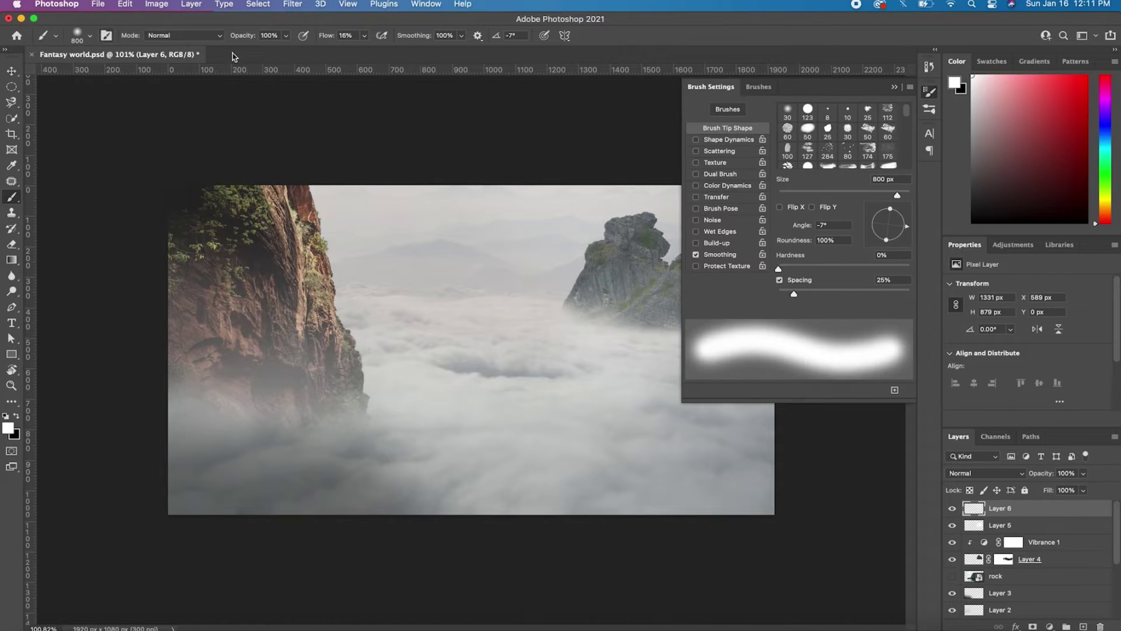
scroll(873, 120, "down", 2)
scroll(871, 125, "down", 2)
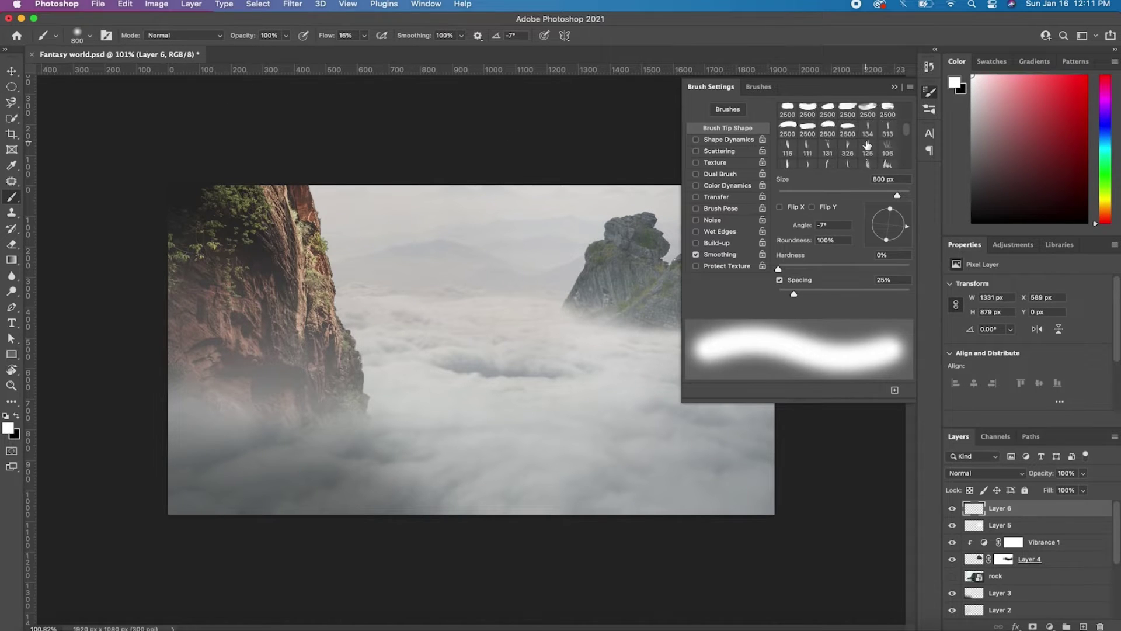
scroll(869, 135, "down", 2)
scroll(866, 145, "down", 2)
left_click(827, 142)
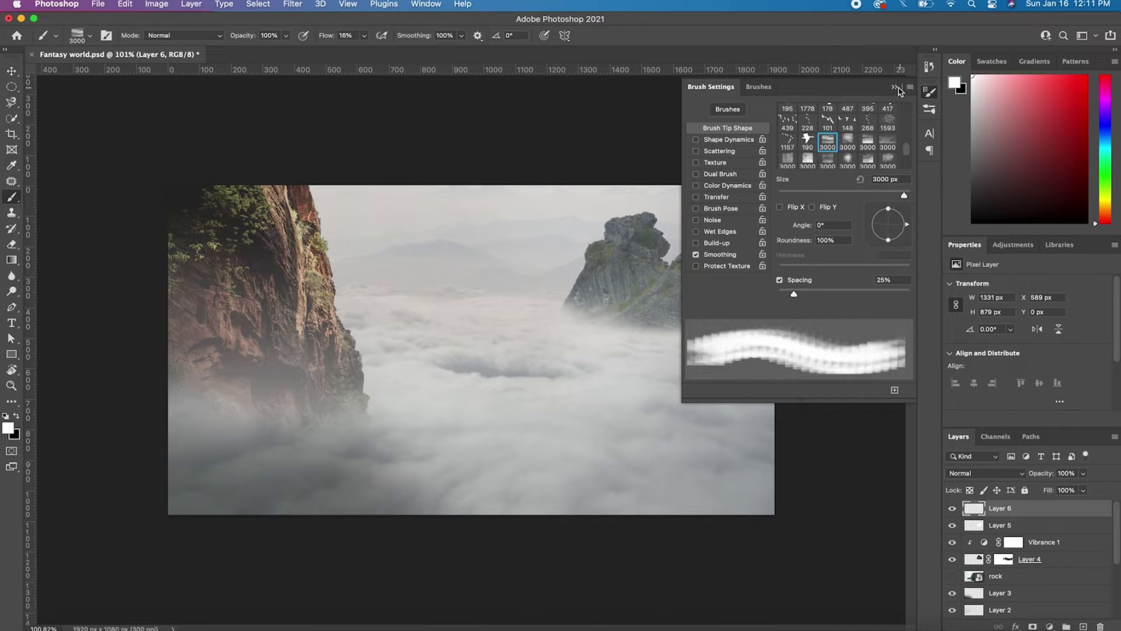
left_click(894, 86)
left_click_drag(633, 243, 386, 248)
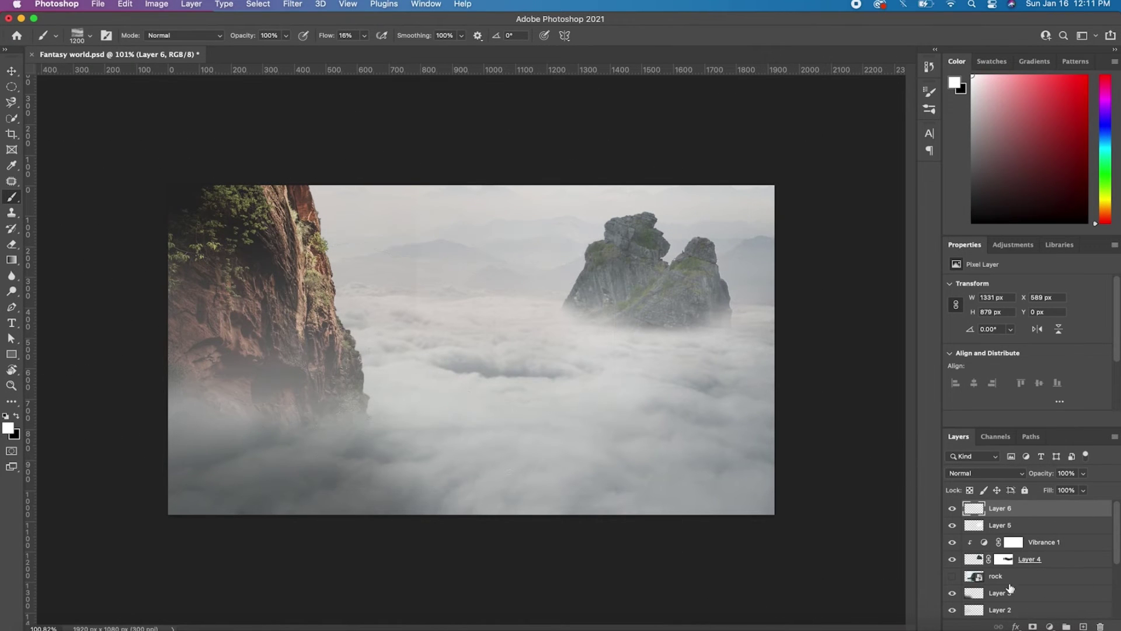
Mask Layer 6, brush out the fog near the top-left cliff, and add Layer 7.
left_click(1033, 626)
key("x")
left_click(86, 38)
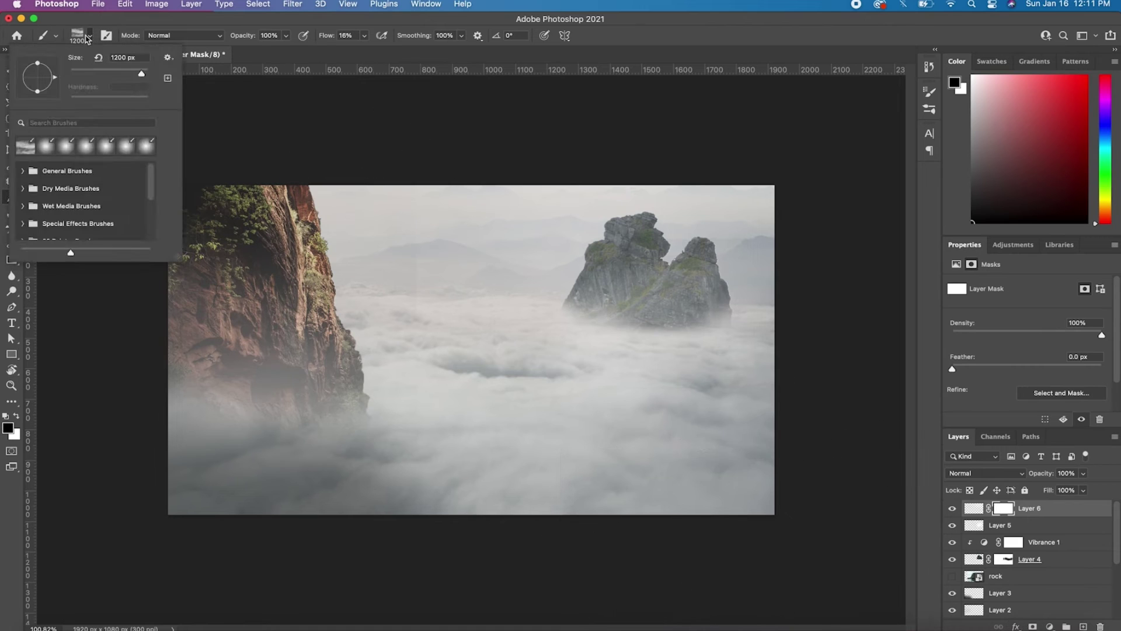
double_click(63, 151)
left_click_drag(383, 237, 360, 234)
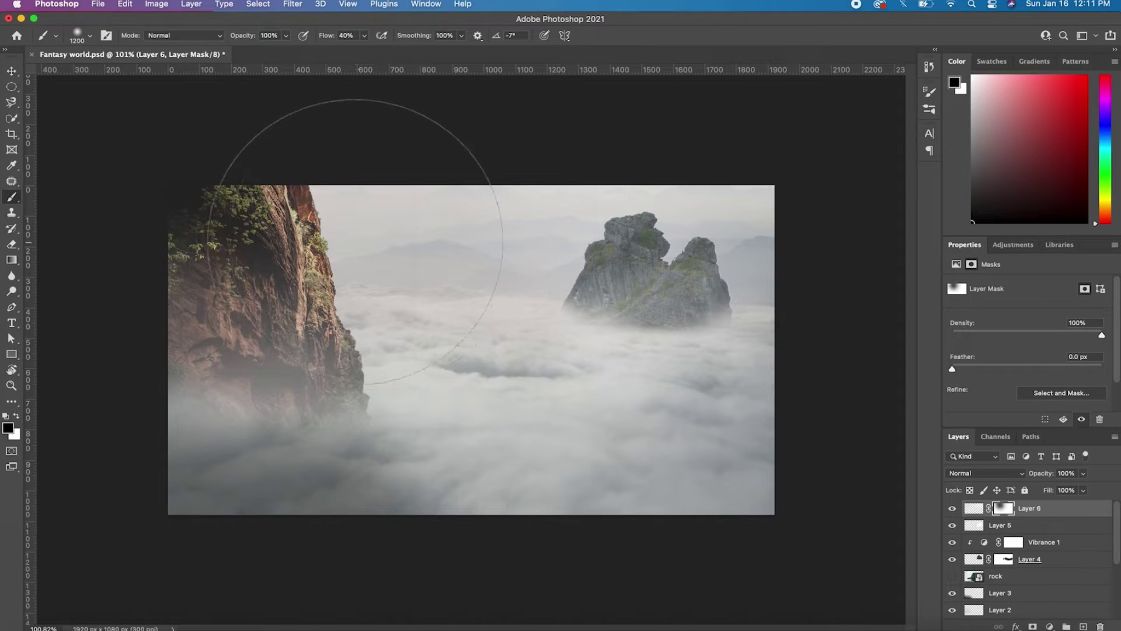
key("v")
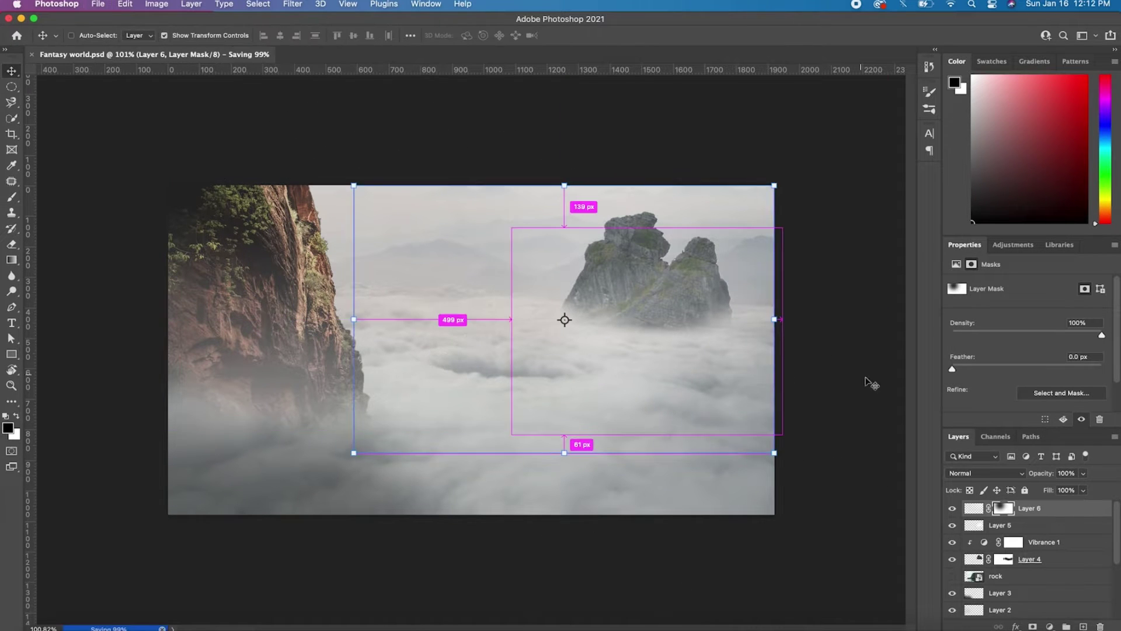
left_click(1083, 626)
Paint a black shadow across the clouds beneath and right of the right-hand rock.
key("b")
key("x")
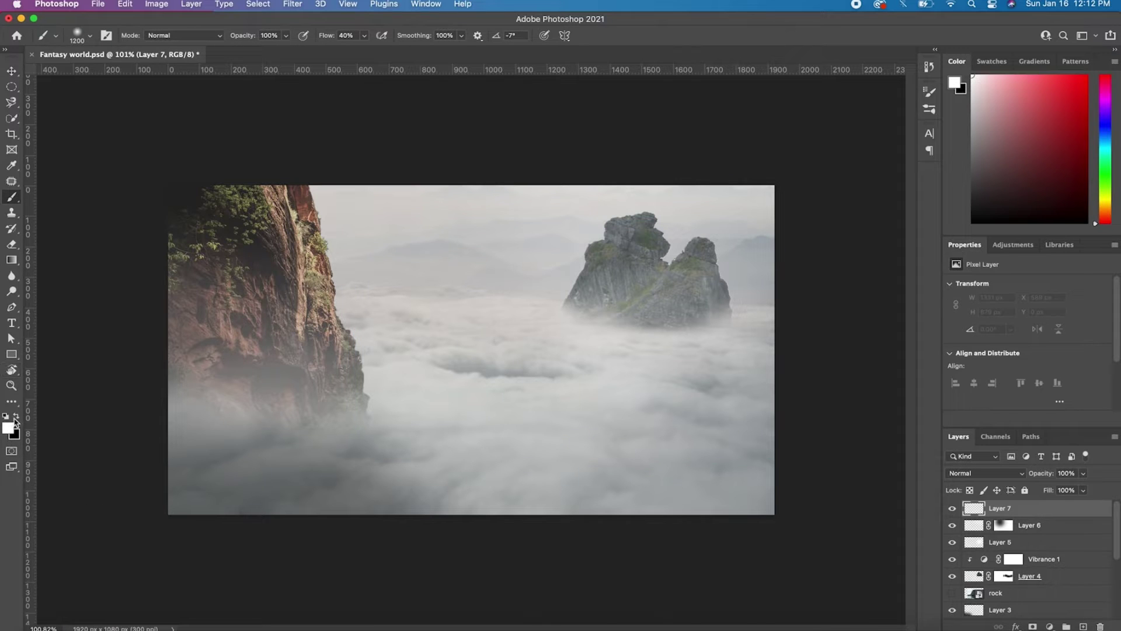
left_click(16, 416)
left_click(706, 334)
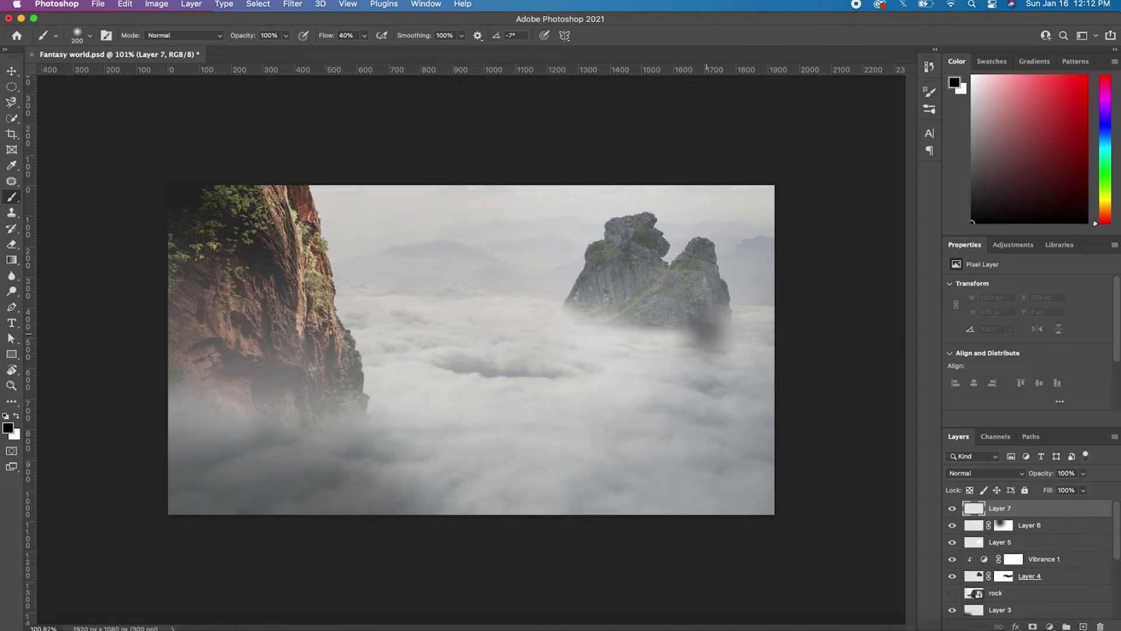
left_click_drag(753, 334, 711, 345)
left_click_drag(633, 343, 771, 342)
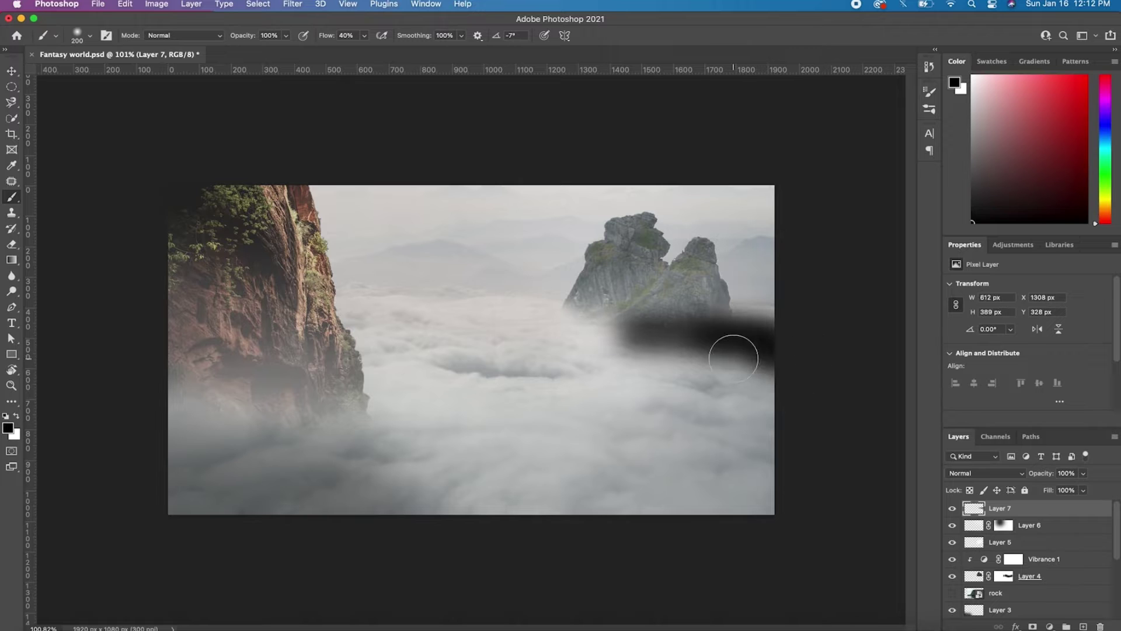
key("super+z")
key("super+z")
left_click_drag(648, 341, 730, 345)
mouse_move(811, 349)
left_mouse_down()
mouse_move(854, 341)
mouse_move(860, 324)
left_mouse_up()
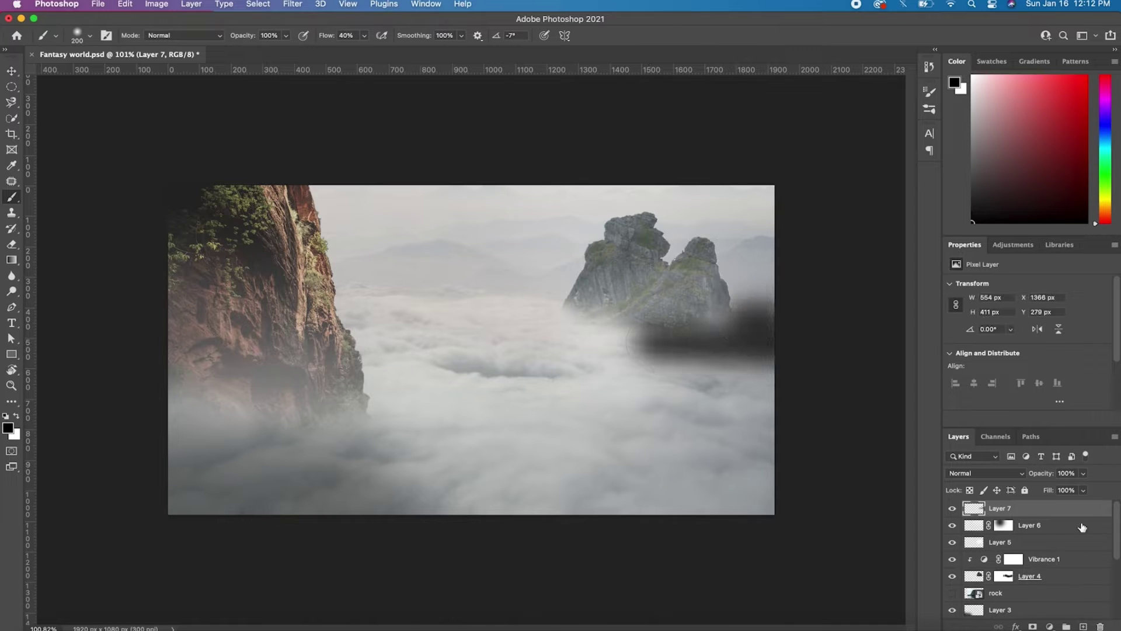
Blend the shadow layer in Overlay at 60% opacity and darken more clouds at the rock's base.
left_click_drag(1083, 488, 1054, 492)
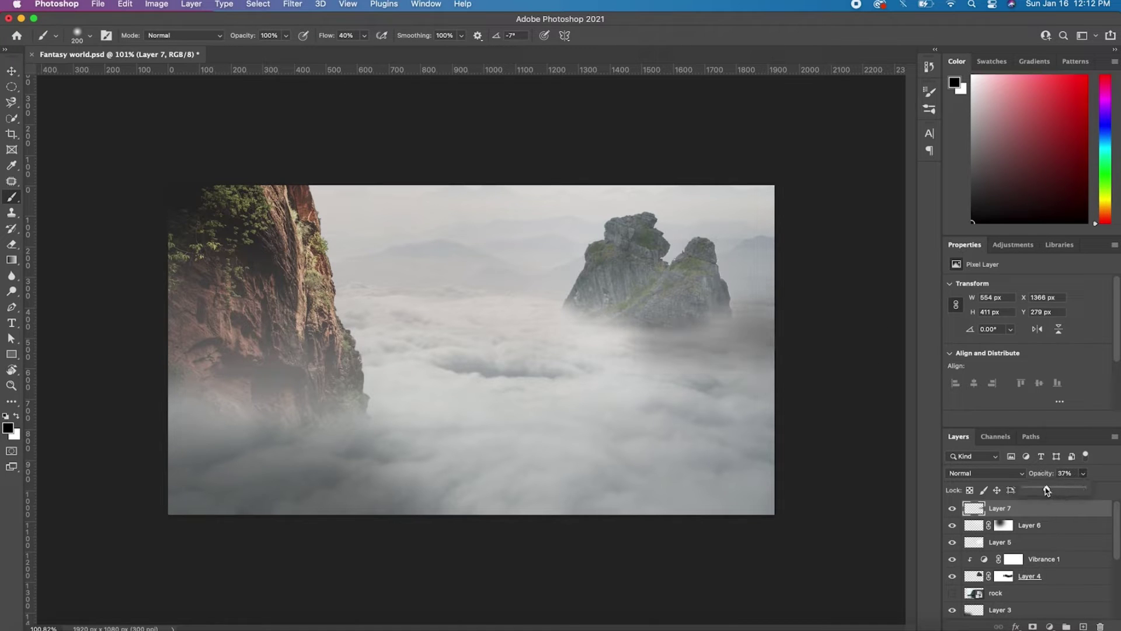
left_click(976, 473)
scroll(981, 578, "down", 2)
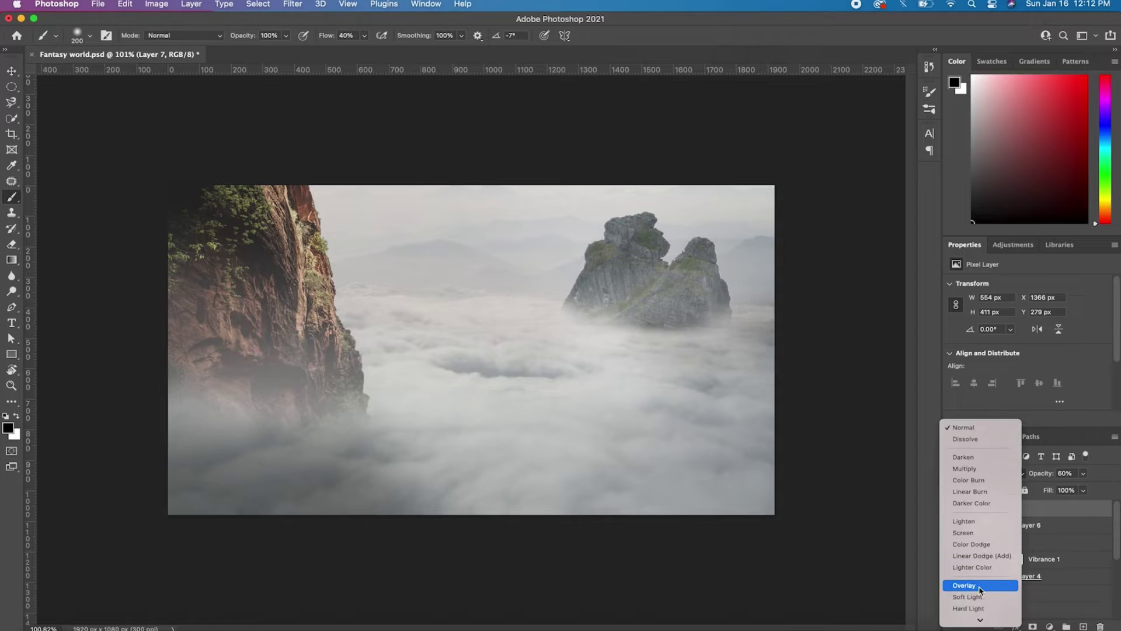
left_click(980, 585)
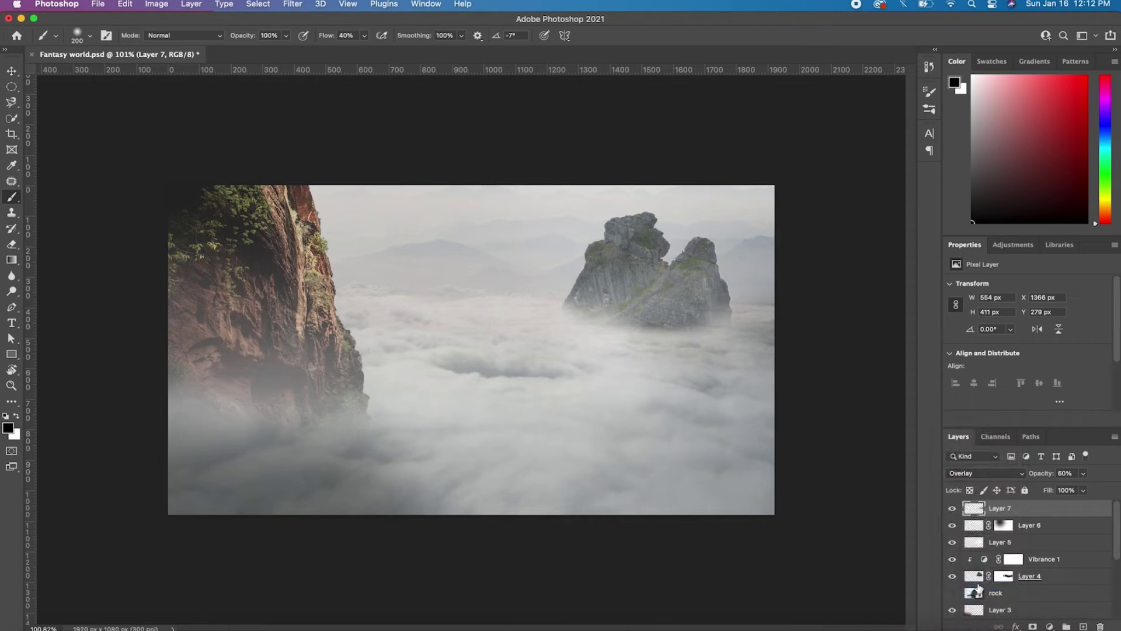
key("ctrl+j")
key("ctrl+z")
left_click_drag(630, 336, 762, 357)
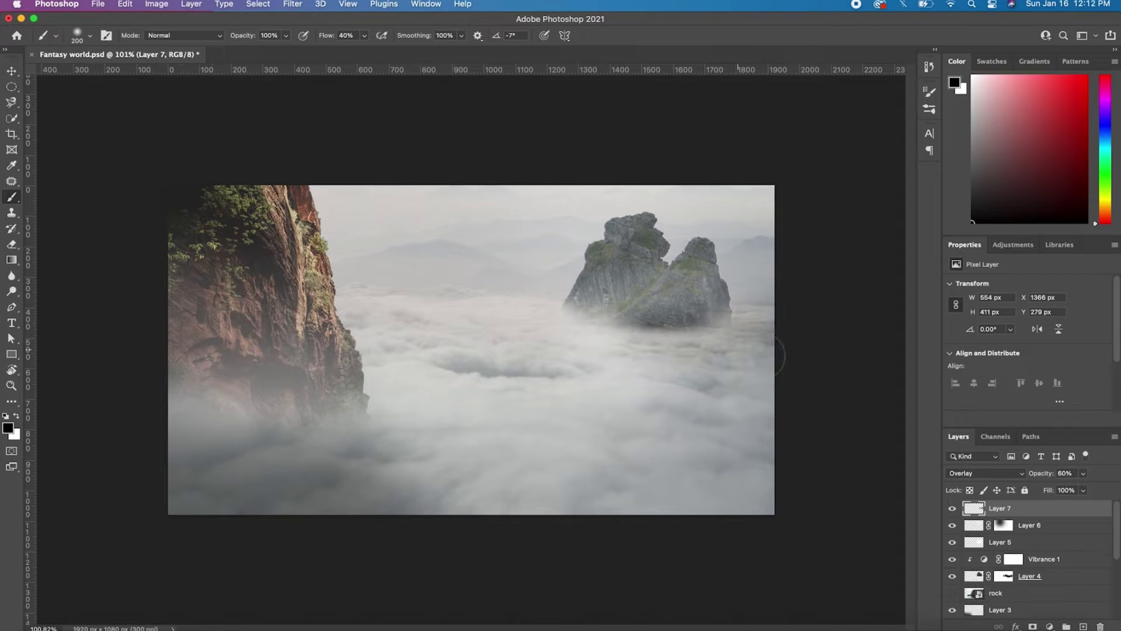
left_click_drag(699, 370, 578, 330)
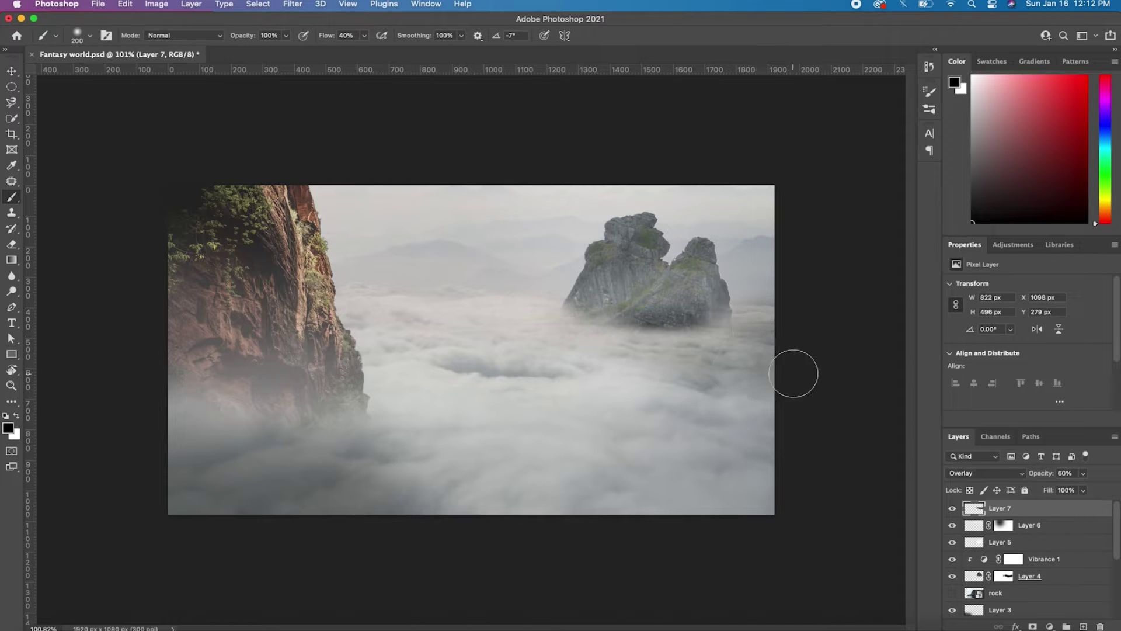
On a new Layer 8, paint a faint shadow into the mist by the rock at 16% flow.
scroll(793, 374, "up", 2)
left_click(1083, 626)
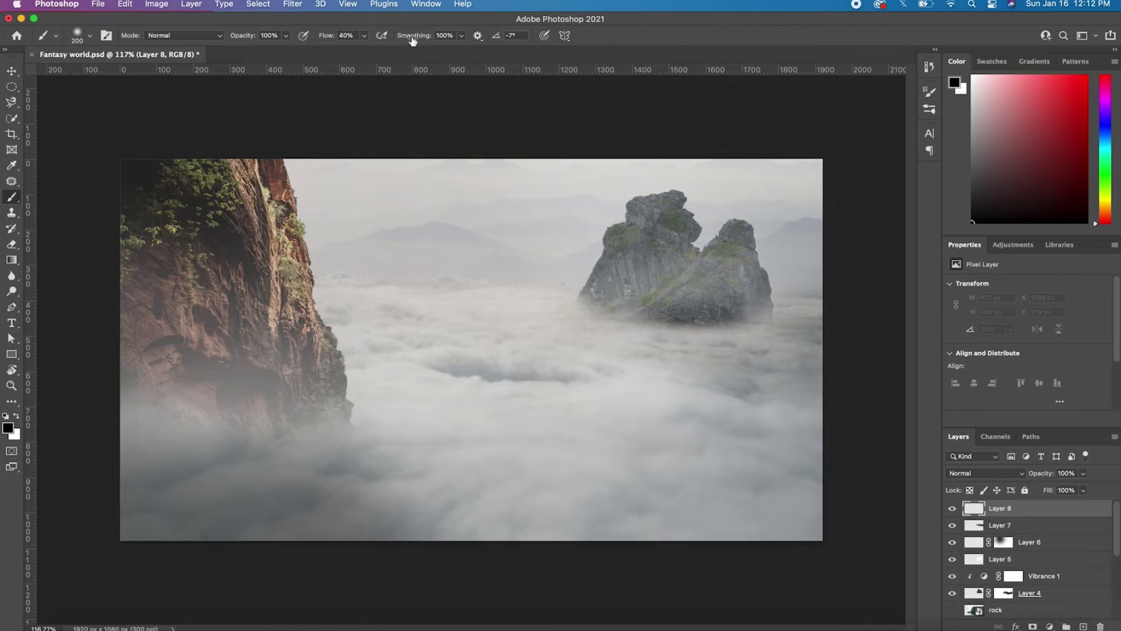
left_click(364, 35)
left_click_drag(698, 339, 817, 330)
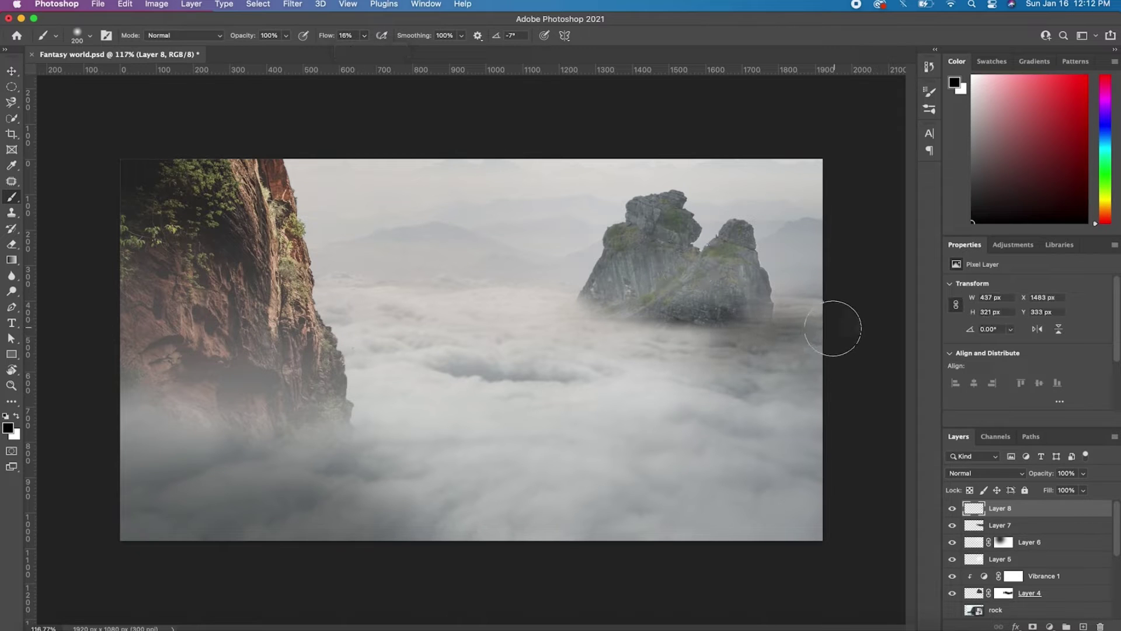
left_click_drag(717, 329, 681, 336)
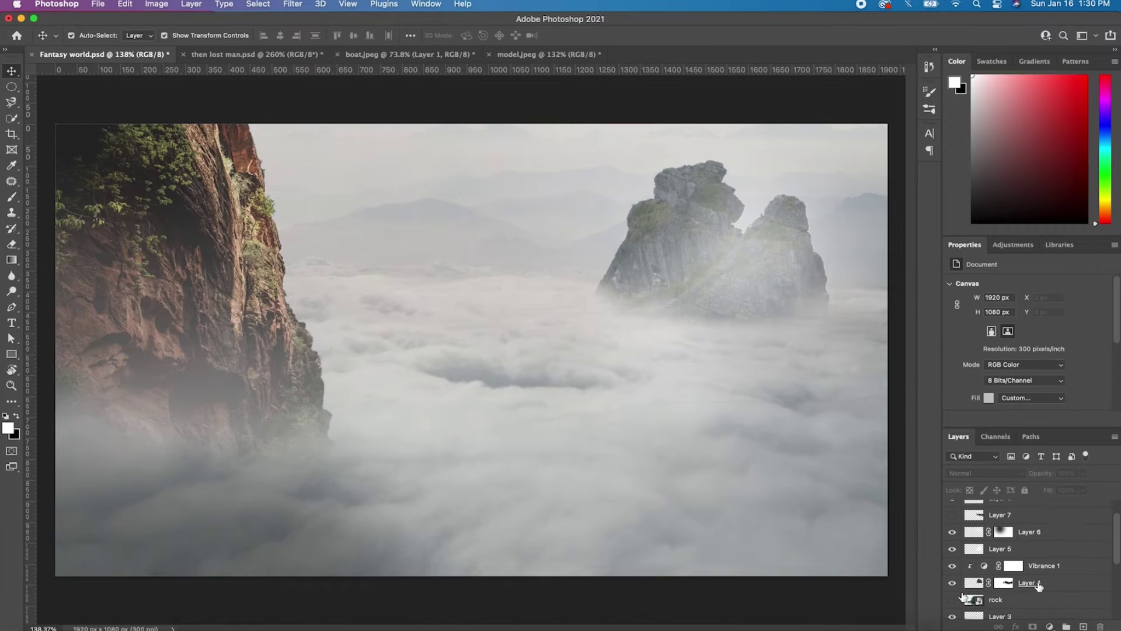
Enlarge the mist layer (Layer 5), nudge it slightly down, and apply the transform.
left_click(1039, 584)
left_click(633, 380, "shift")
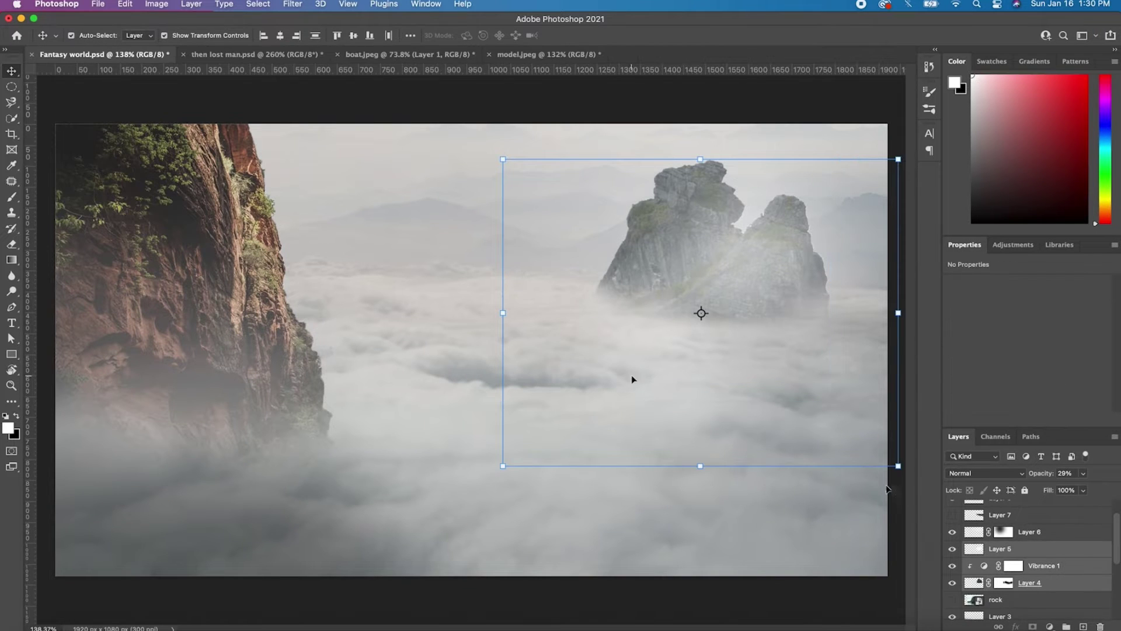
left_click_drag(503, 467, 470, 495)
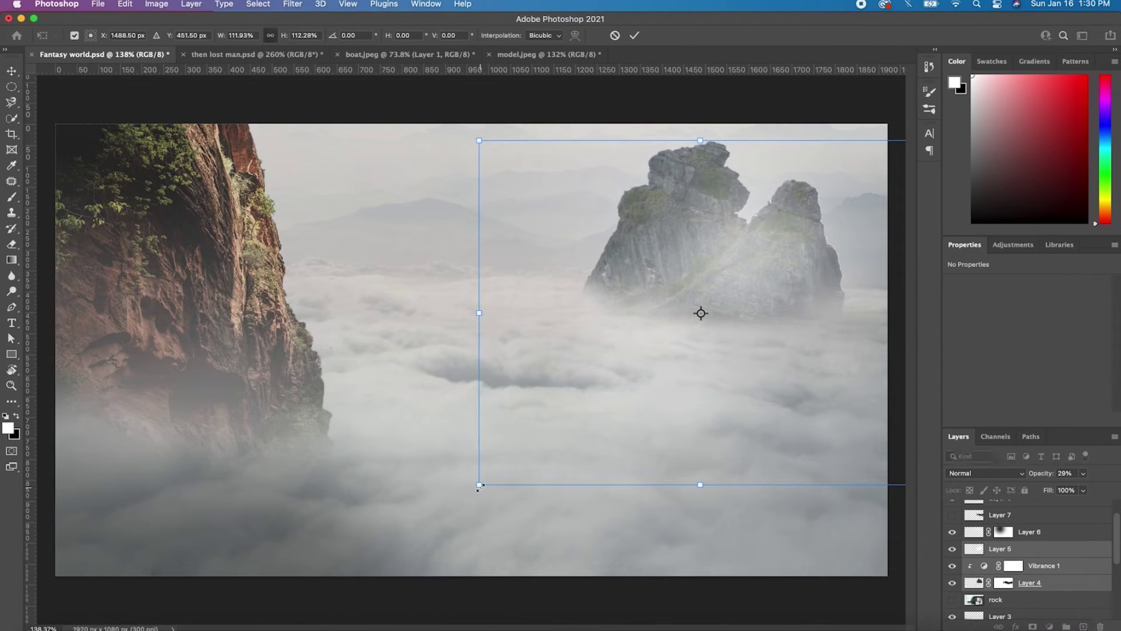
scroll(636, 328, "down", 3)
left_click_drag(658, 297, 660, 292)
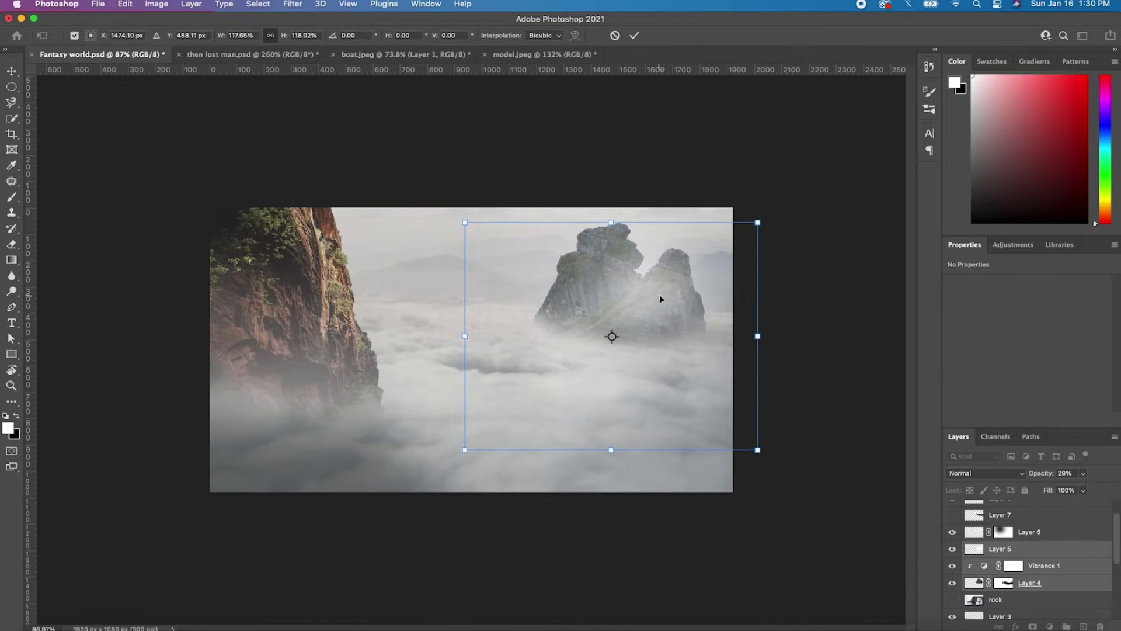
left_click_drag(757, 220, 758, 218)
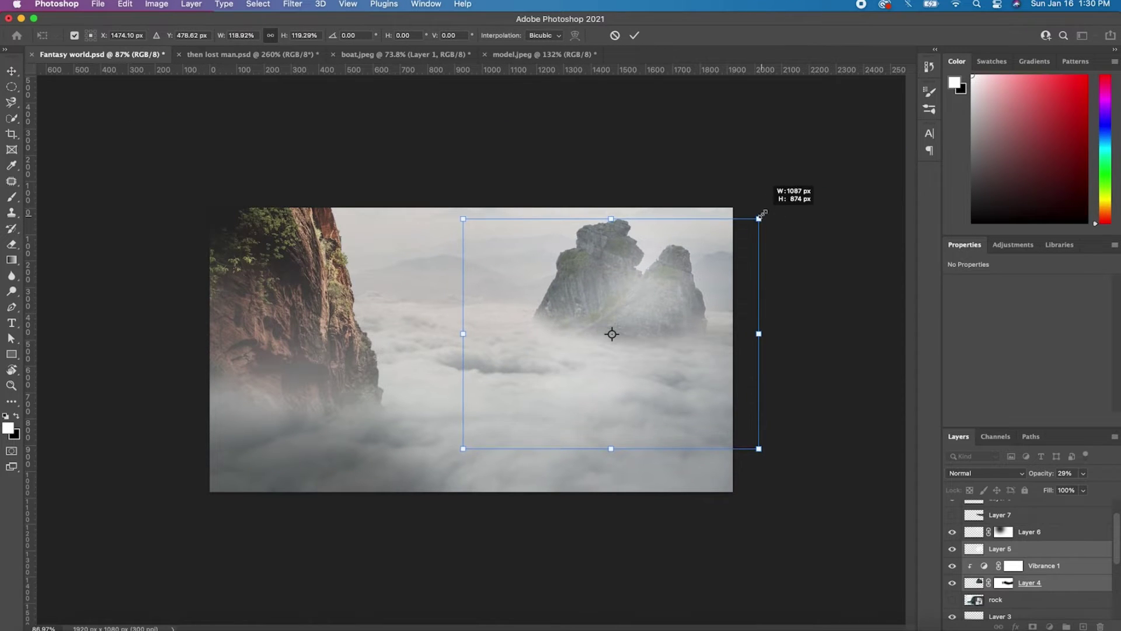
left_click(634, 34)
Bring the boat cut-out from boat.jpeg into the Fantasy world composite.
left_click(310, 55)
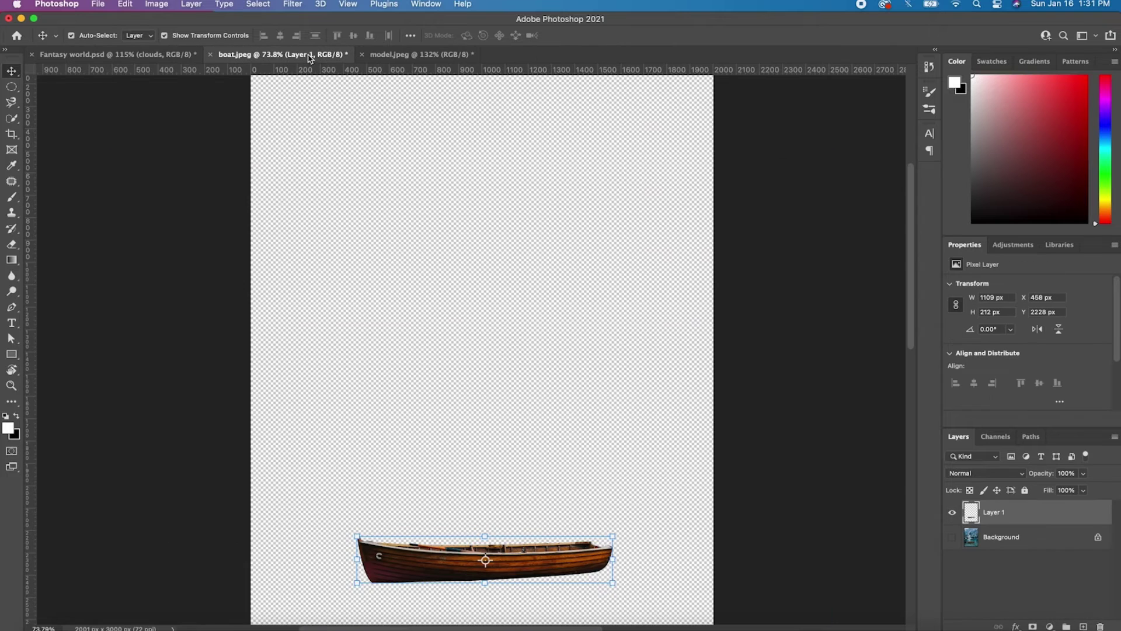
left_click(953, 537)
left_click(640, 493)
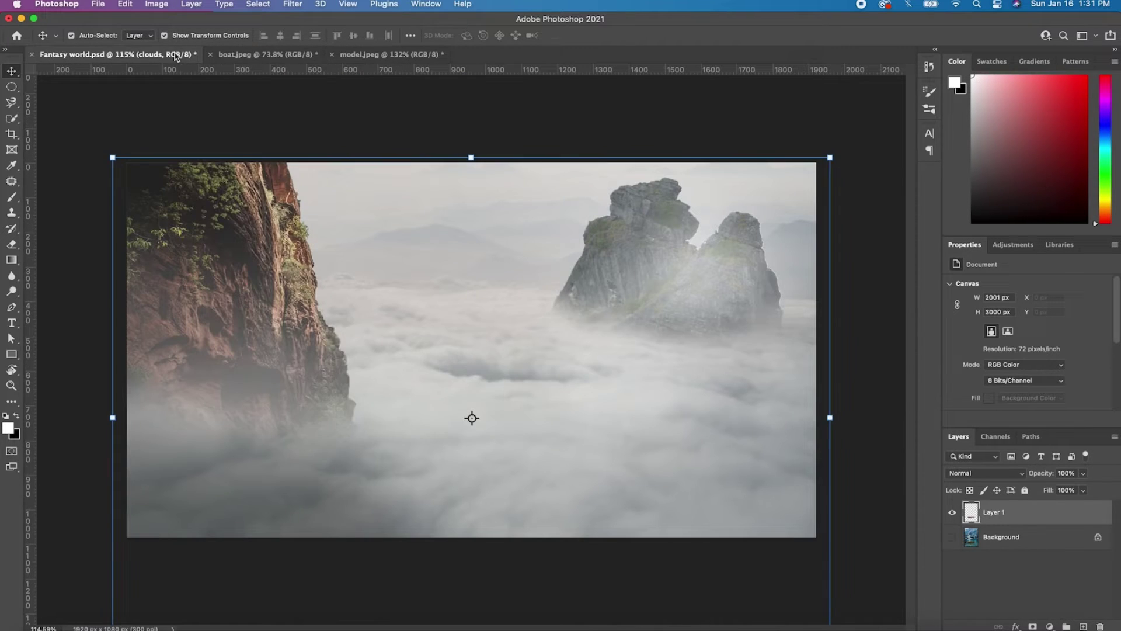
left_click_drag(553, 568, 471, 415)
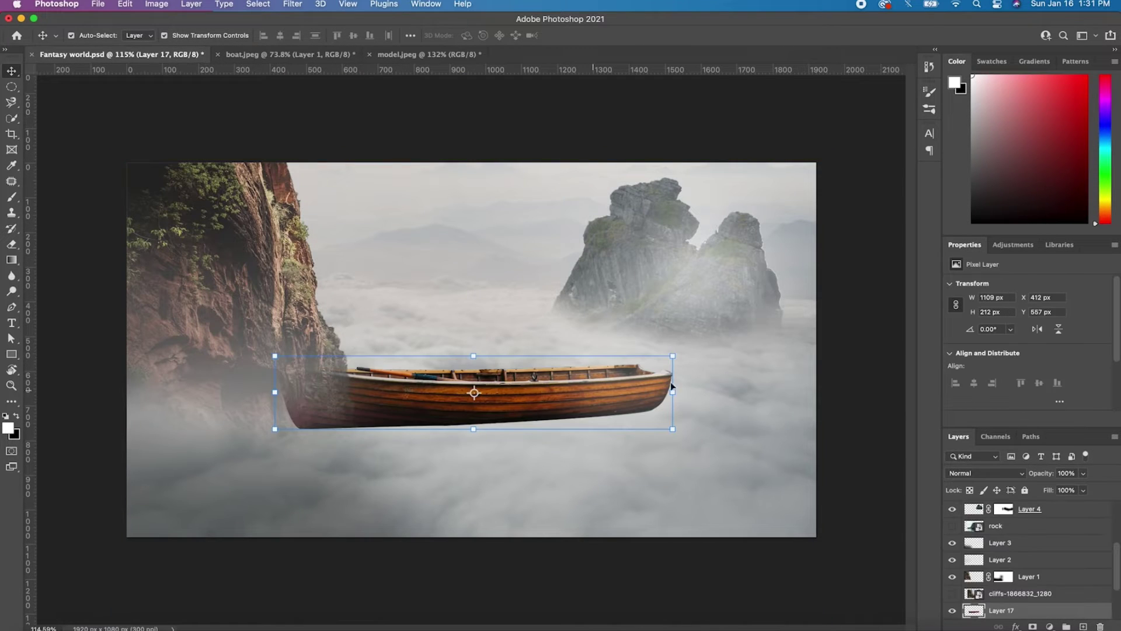
Scale the boat to about 47% and position it on the clouds between the cliffs.
left_click(674, 354)
left_click_drag(674, 354, 514, 375)
left_click_drag(446, 391, 530, 428)
scroll(480, 409, "up", 3)
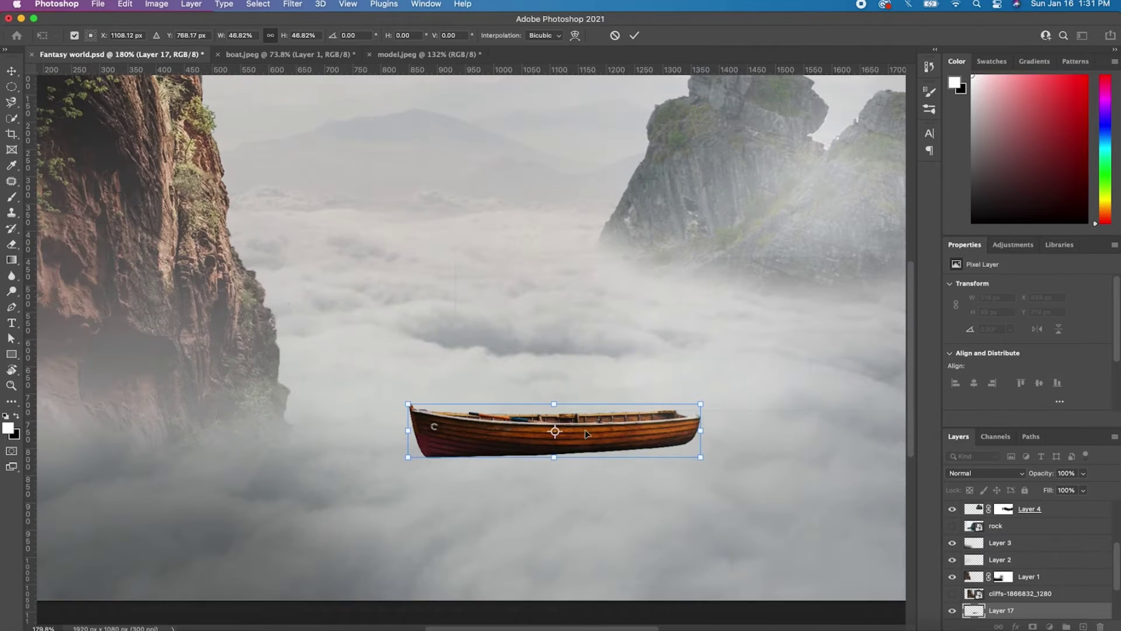
left_click_drag(704, 403, 712, 401)
key("Return")
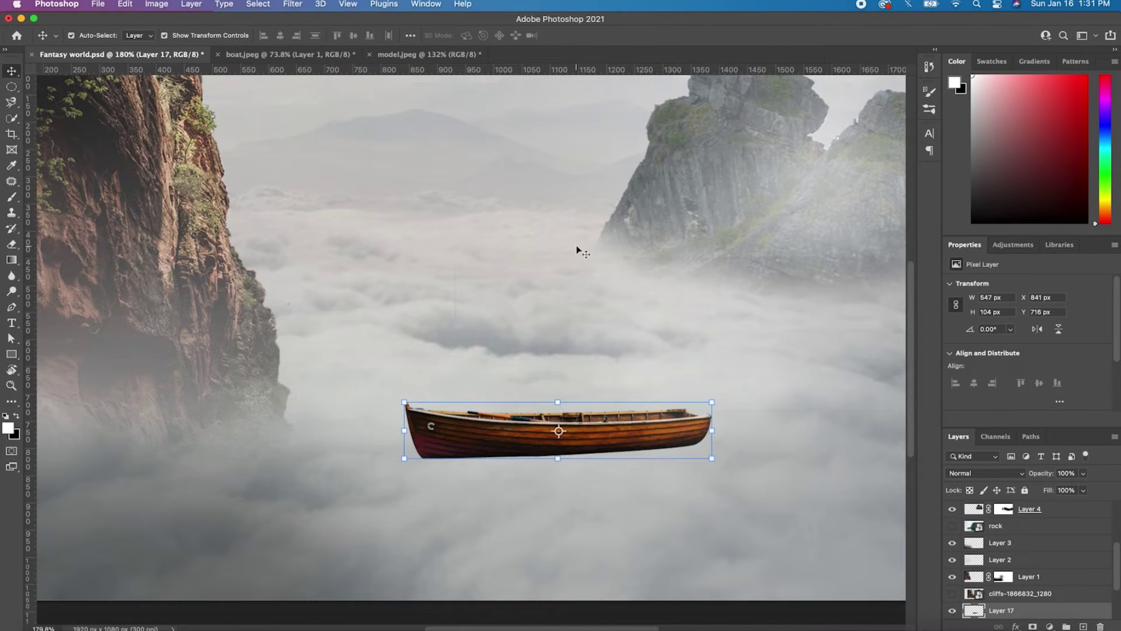
scroll(575, 250, "down", 1)
scroll(575, 250, "down", 5)
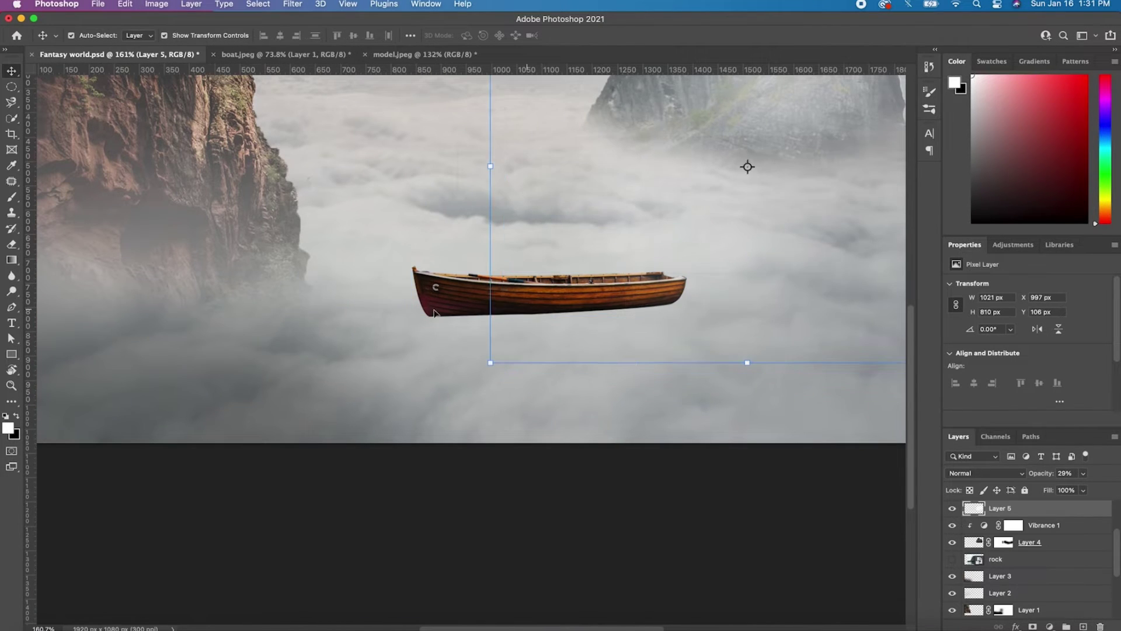
scroll(478, 298, "up", 2)
Paint a dark shadow under the boat hull on a new Layer 18.
left_click(1083, 626)
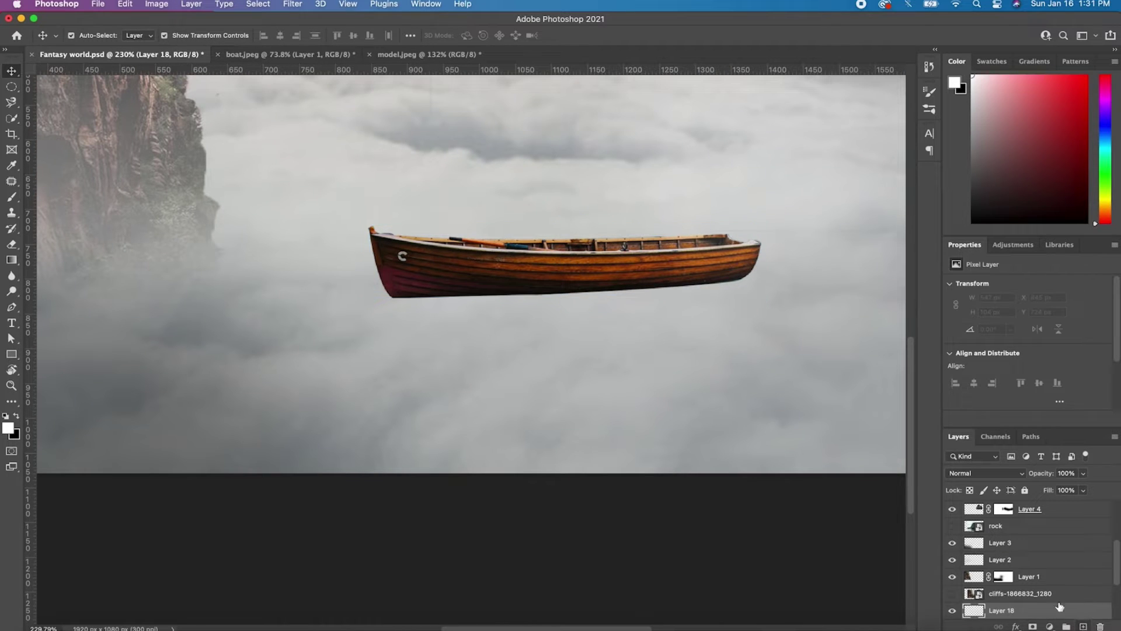
key("b")
mouse_move(400, 288)
left_mouse_down()
mouse_move(644, 286)
mouse_move(752, 270)
left_mouse_up()
key("ctrl+z")
key("bracketleft")
key("bracketleft")
key("bracketleft")
key("x")
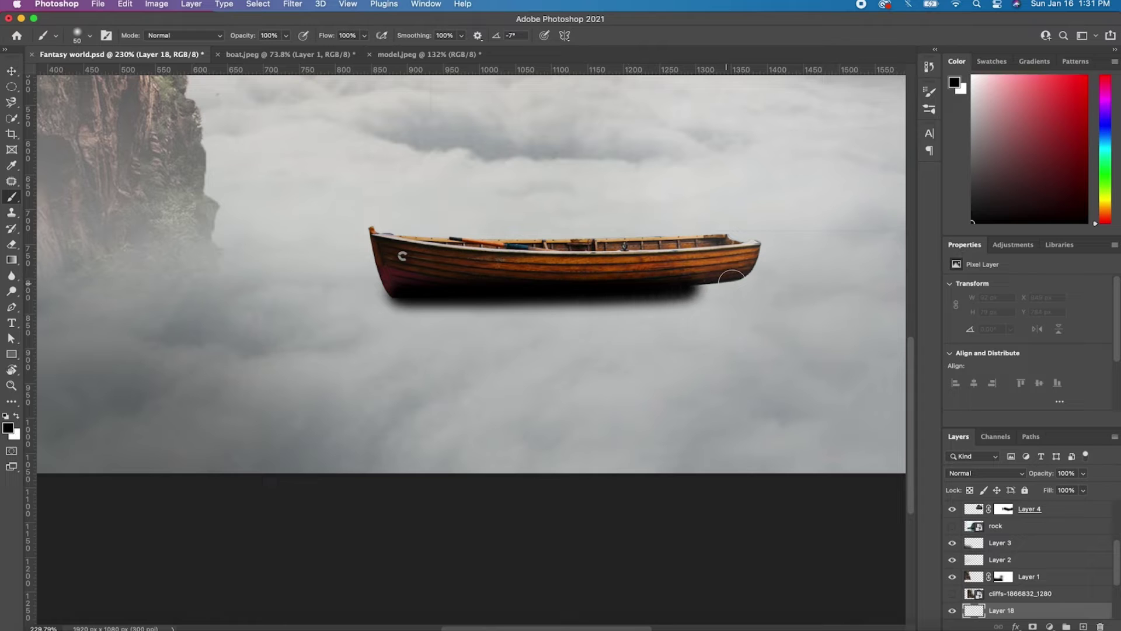
Squash the shadow flatter and rotate it slightly to match the hull.
key("v")
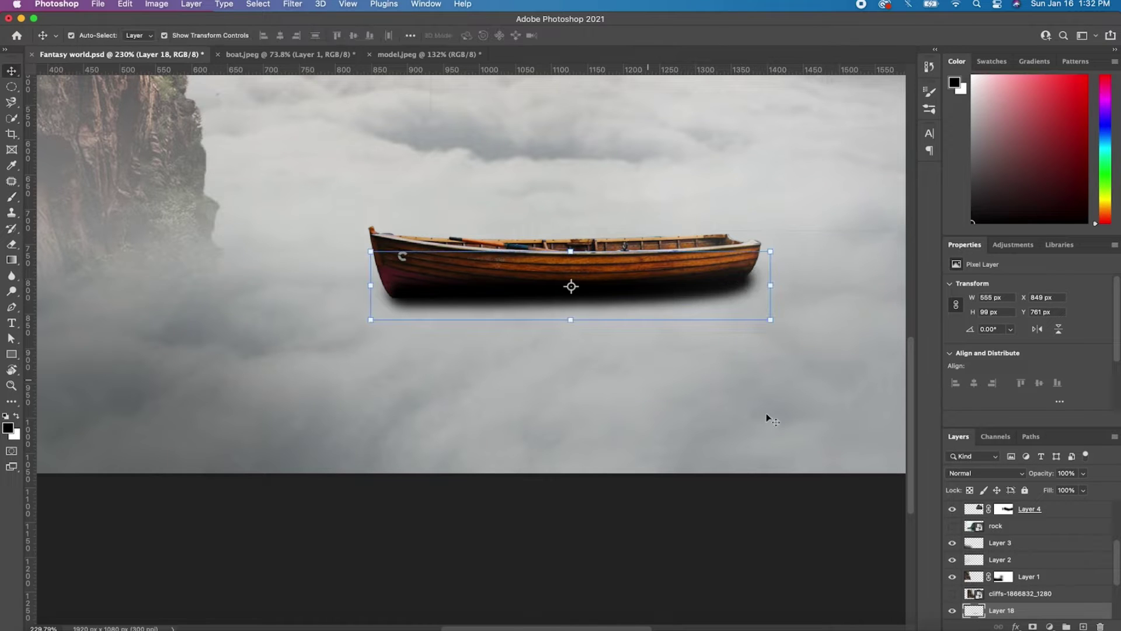
key("ctrl+t")
left_click_drag(570, 251, 568, 275)
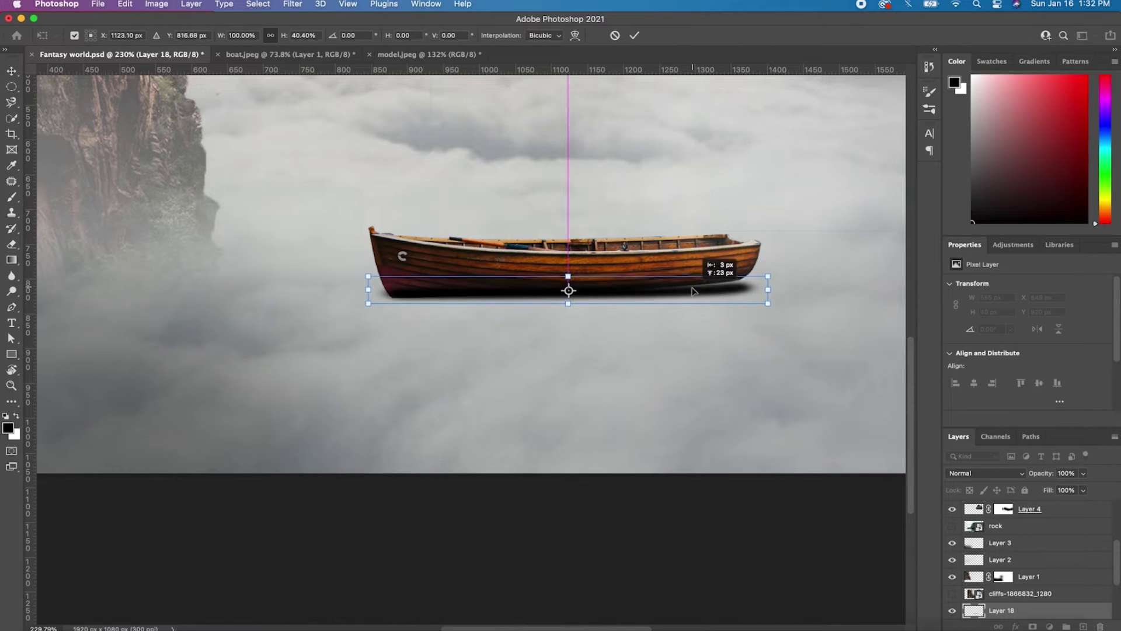
left_click_drag(777, 278, 779, 271)
left_click(634, 35)
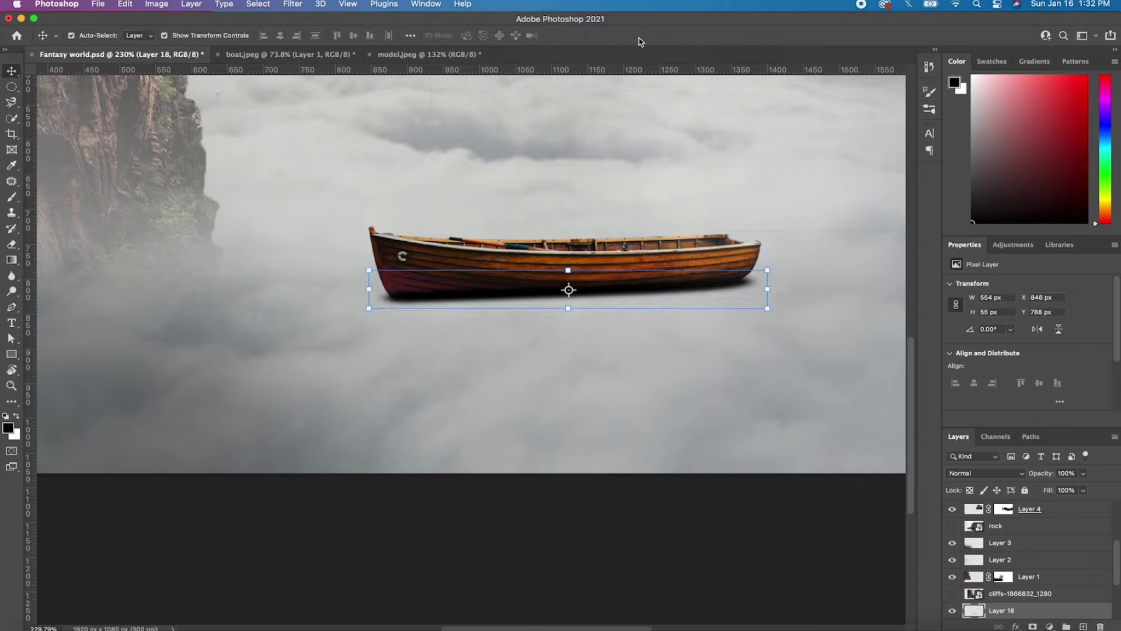
Zoom in on the boat and reselect the shadow layer, Layer 18.
key("ctrl+plus")
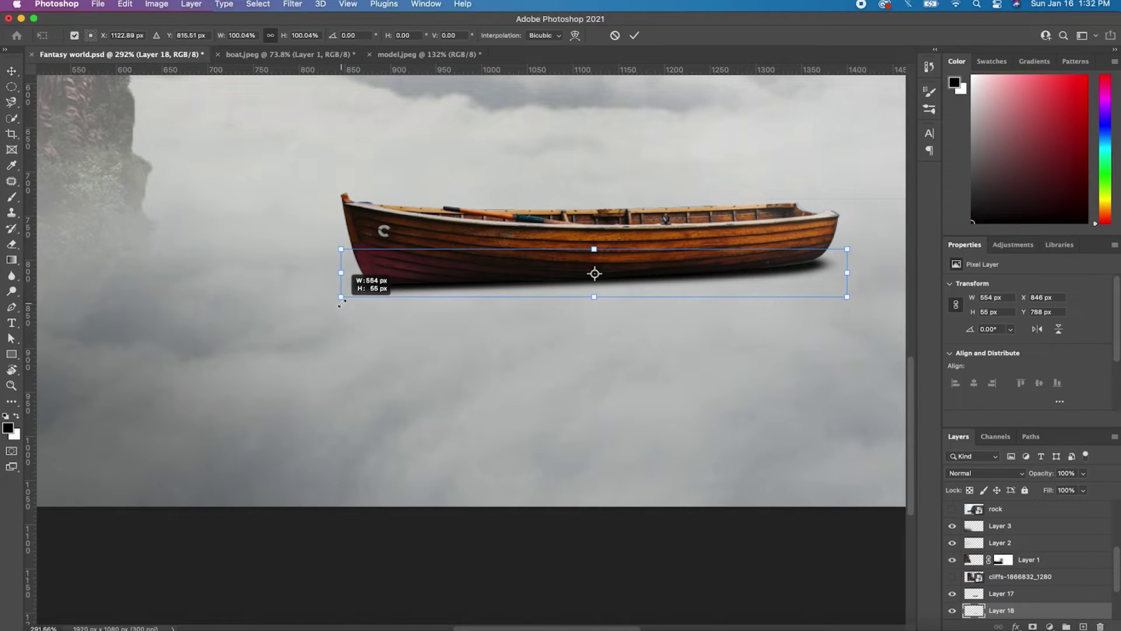
key("ctrl+minus")
left_click(224, 4)
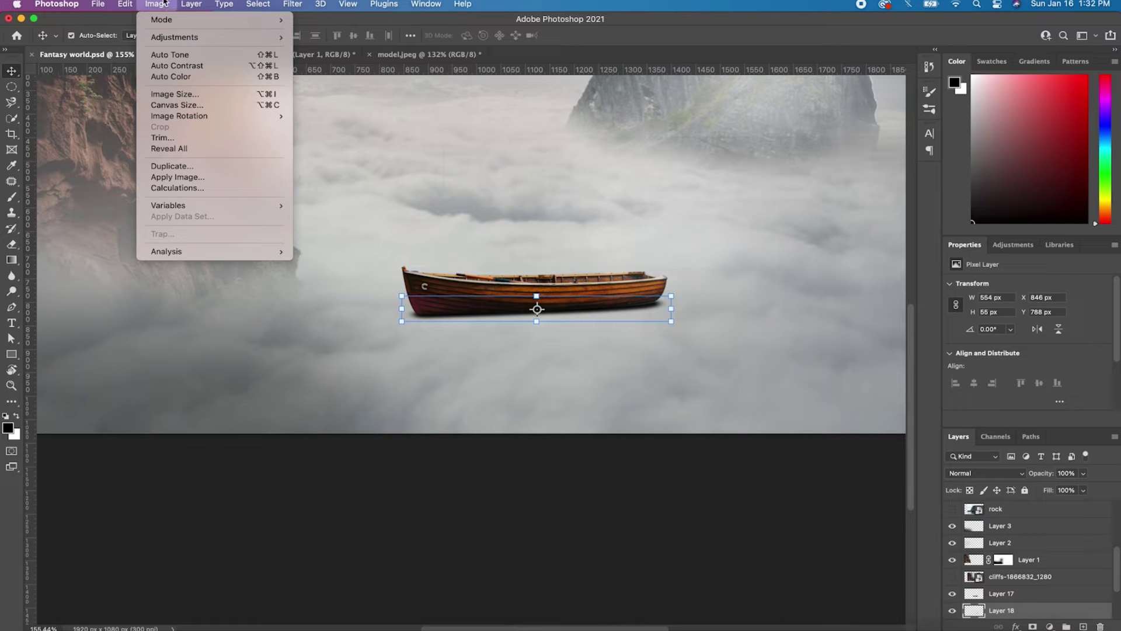
left_click(387, 164)
key("ctrl+plus")
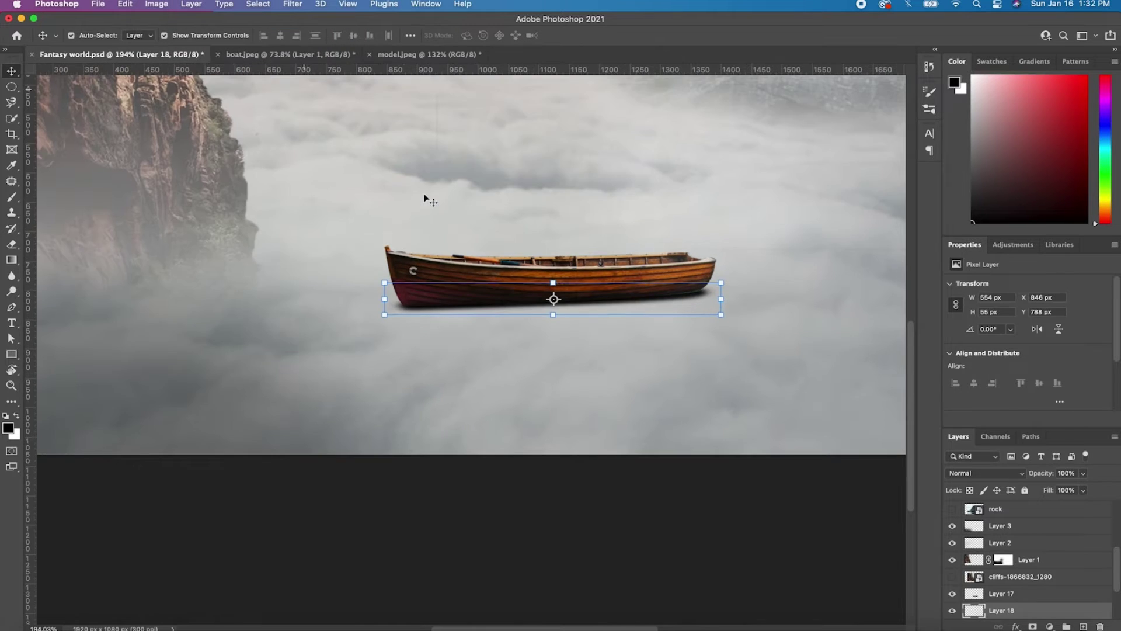
left_click(423, 194)
left_click(401, 311)
Soften the shadow with a 3.7 px Gaussian Blur.
left_click(293, 4)
left_click(514, 203)
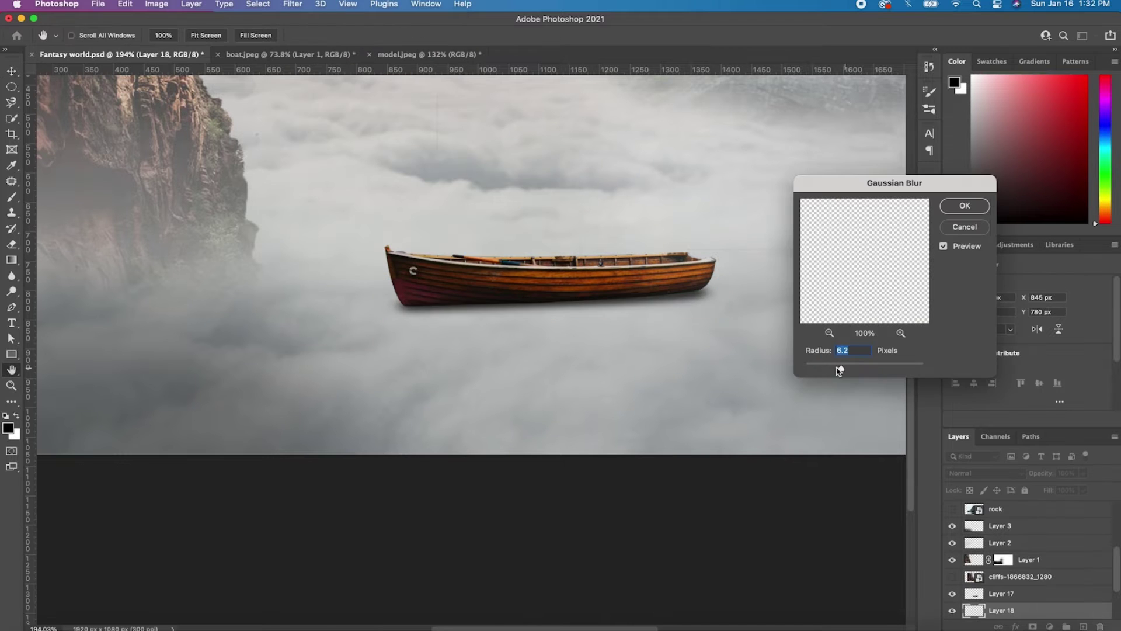
left_click_drag(839, 369, 830, 371)
left_click(964, 205)
key("v")
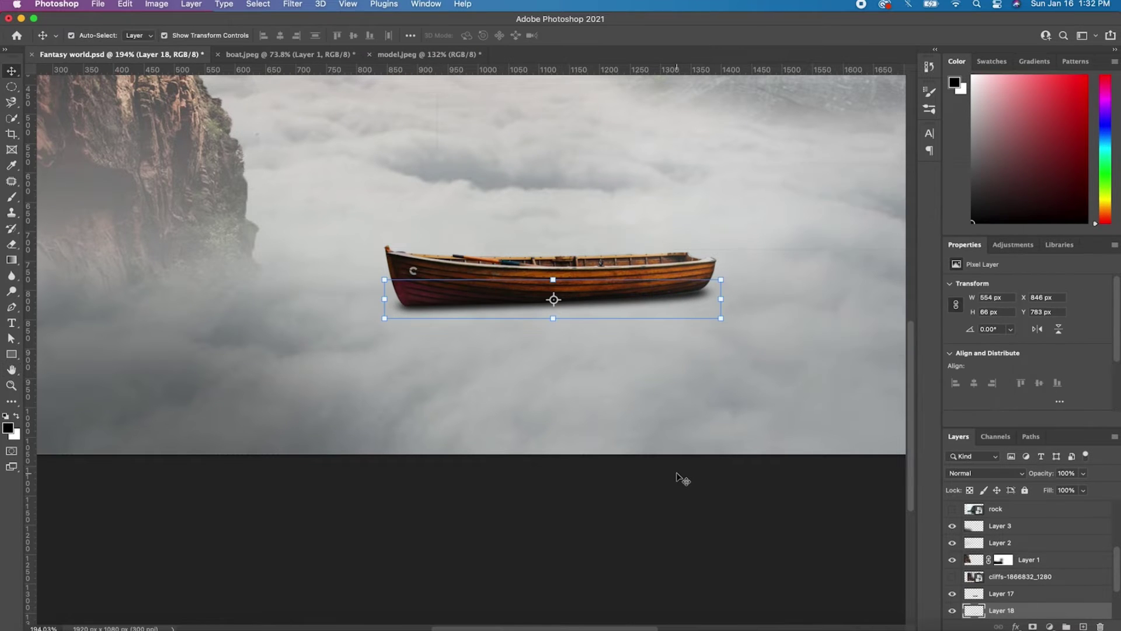
scroll(676, 476, "down", 3, "alt")
scroll(676, 501, "up", 3, "alt")
Add a new layer clipped to the boat layer, Layer 17.
scroll(674, 503, "down", 2)
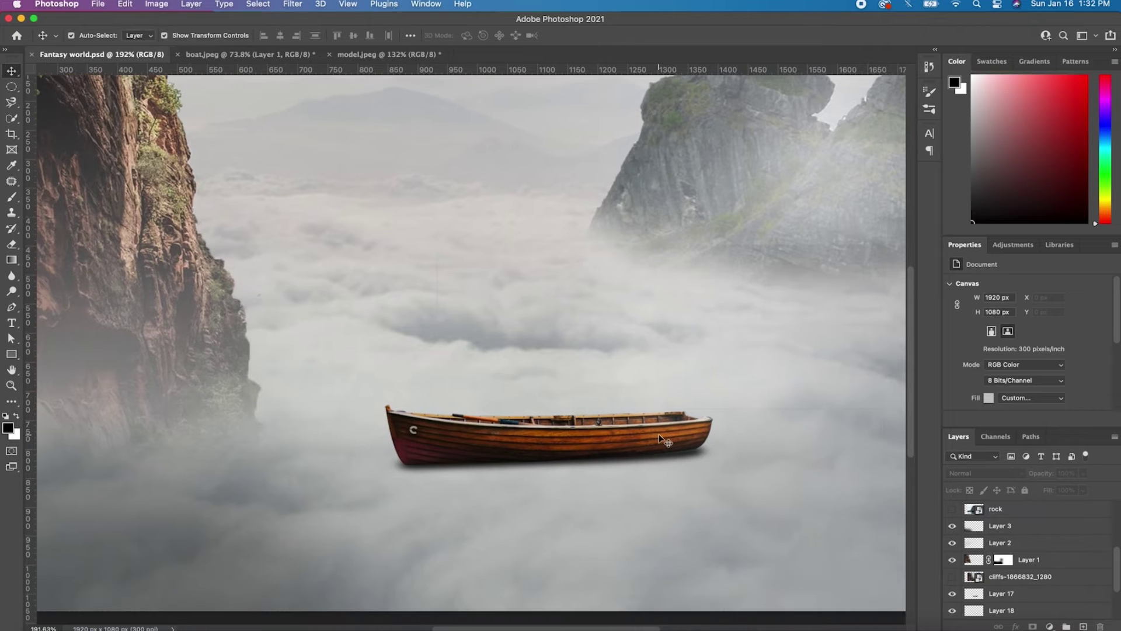
left_click(666, 440)
left_click(1084, 625)
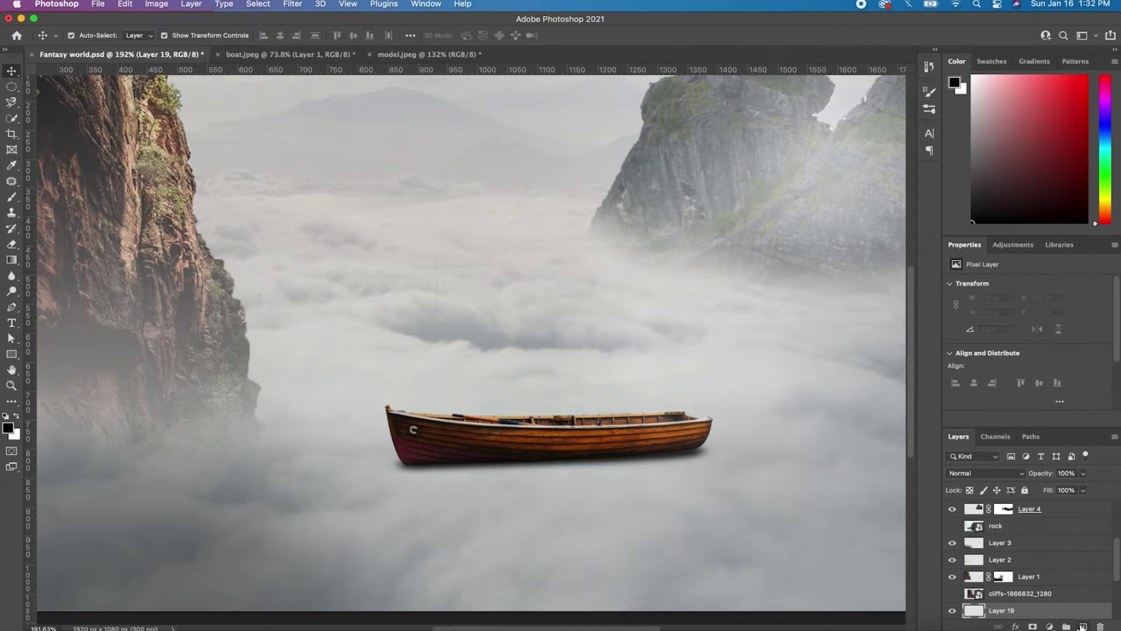
right_click(1045, 610)
left_click(906, 291)
Brush darker shading along the full length of the boat's lower hull.
scroll(766, 433, "up", 3, "alt")
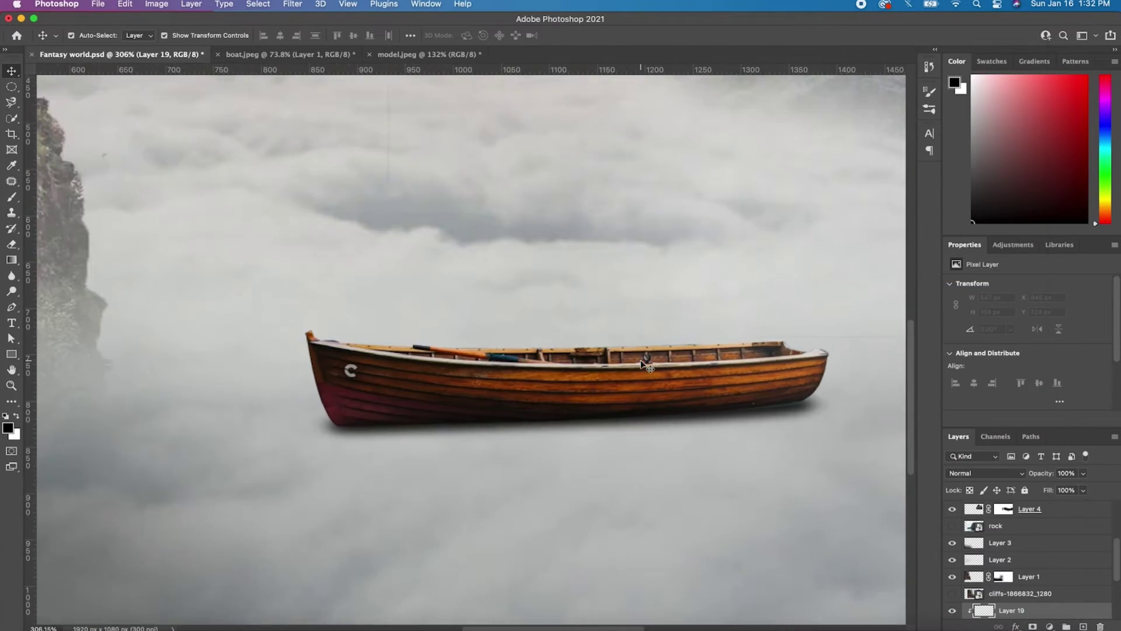
key("b")
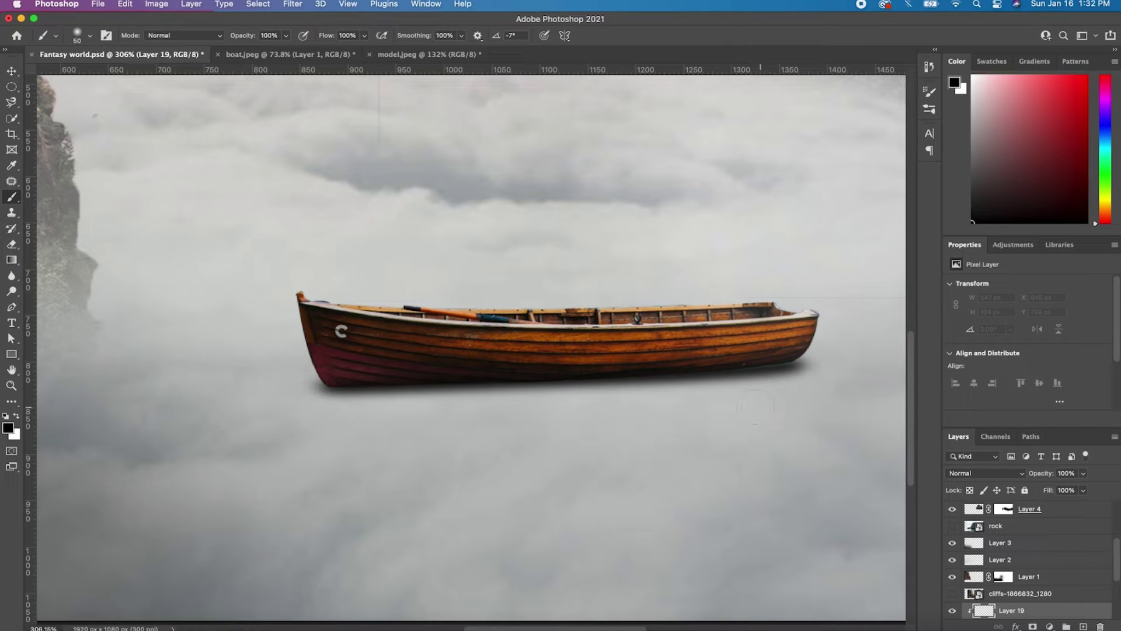
mouse_move(758, 394)
left_mouse_down()
mouse_move(467, 379)
mouse_move(236, 392)
left_mouse_up()
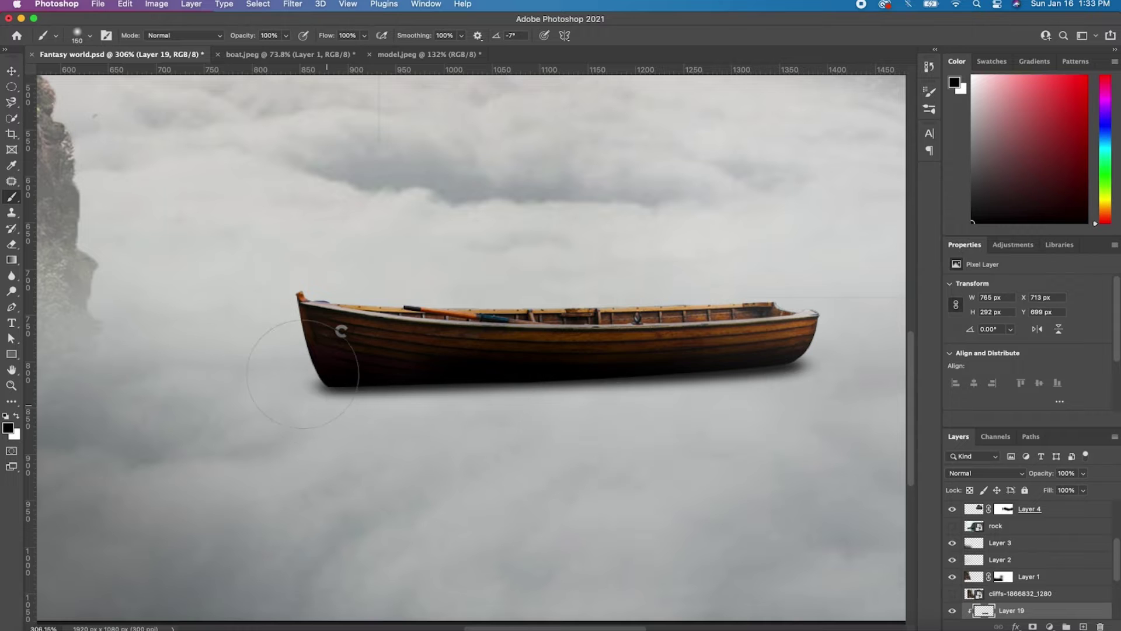
scroll(388, 376, "down", 3, "alt")
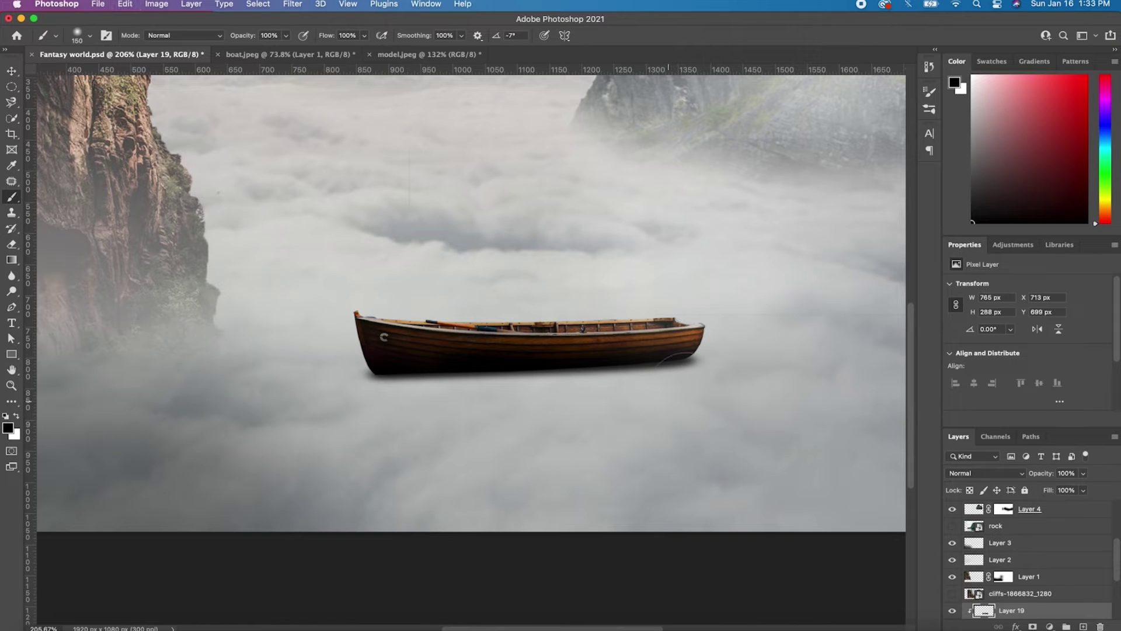
scroll(683, 417, "down", 5)
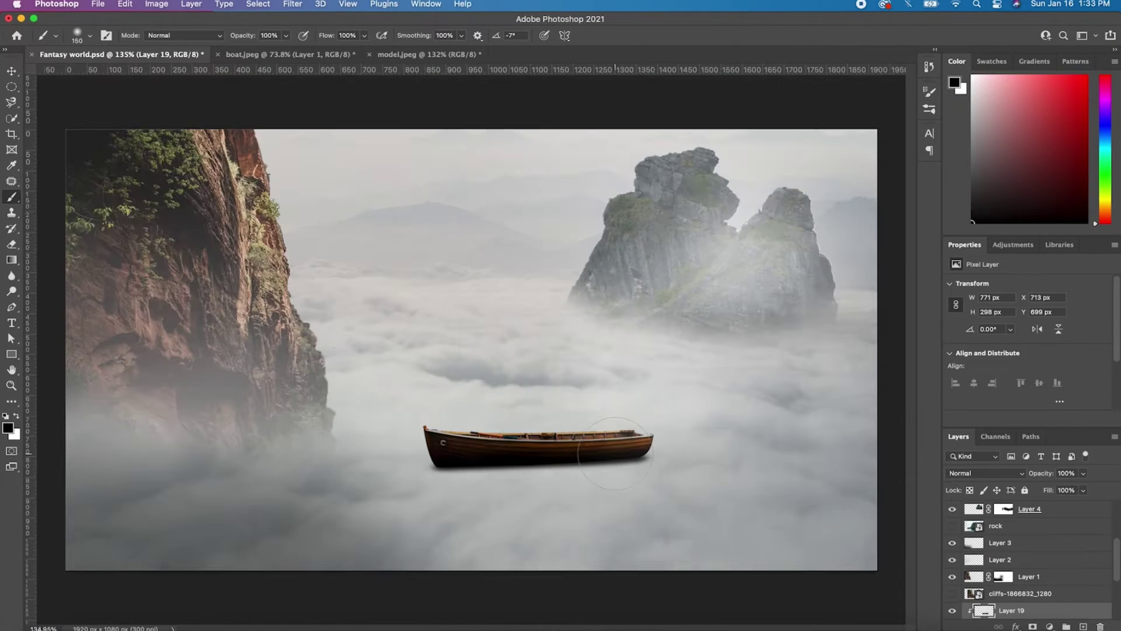
scroll(615, 453, "up", 5)
left_click(11, 78)
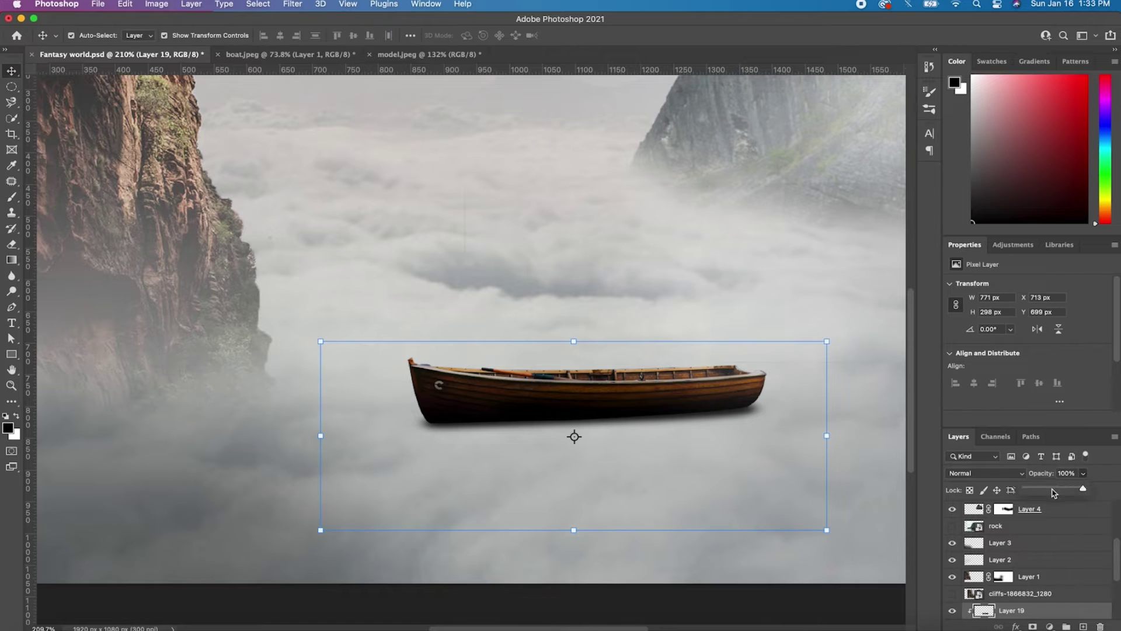
scroll(473, 356, "down", 3)
Save Fantasy world.psd.
scroll(578, 559, "up", 2)
key("super+s")
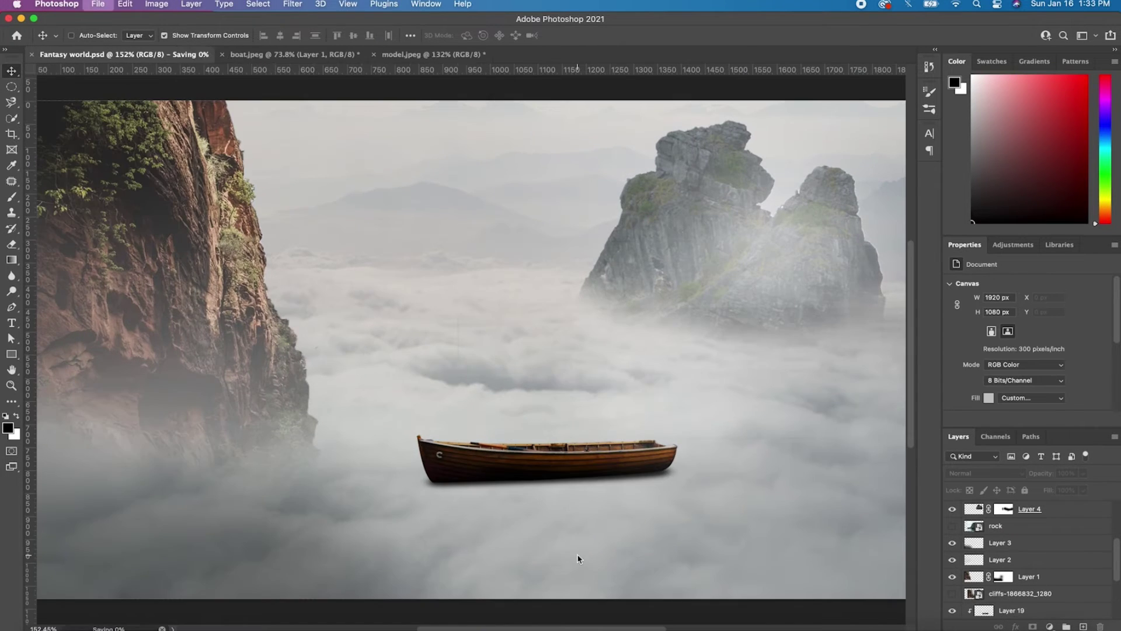
scroll(578, 559, "down", 2)
scroll(496, 292, "up", 1)
Bring the woman's layer from model.jpeg into the composite over the boat.
left_click(408, 55)
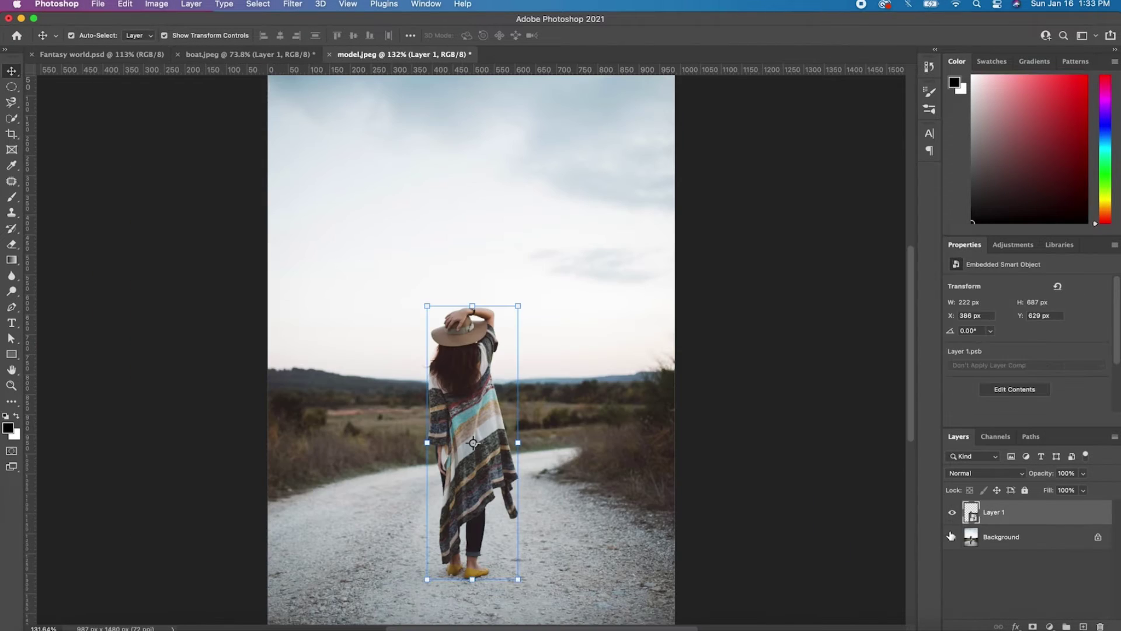
left_click(763, 494)
left_click(476, 454)
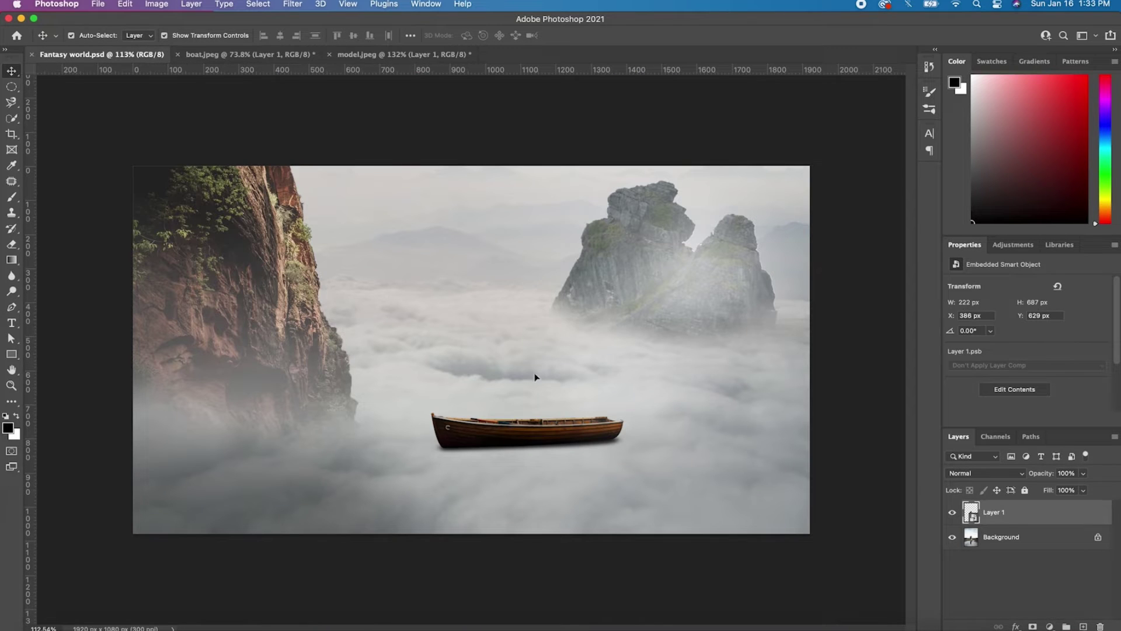
left_click_drag(476, 453, 587, 241)
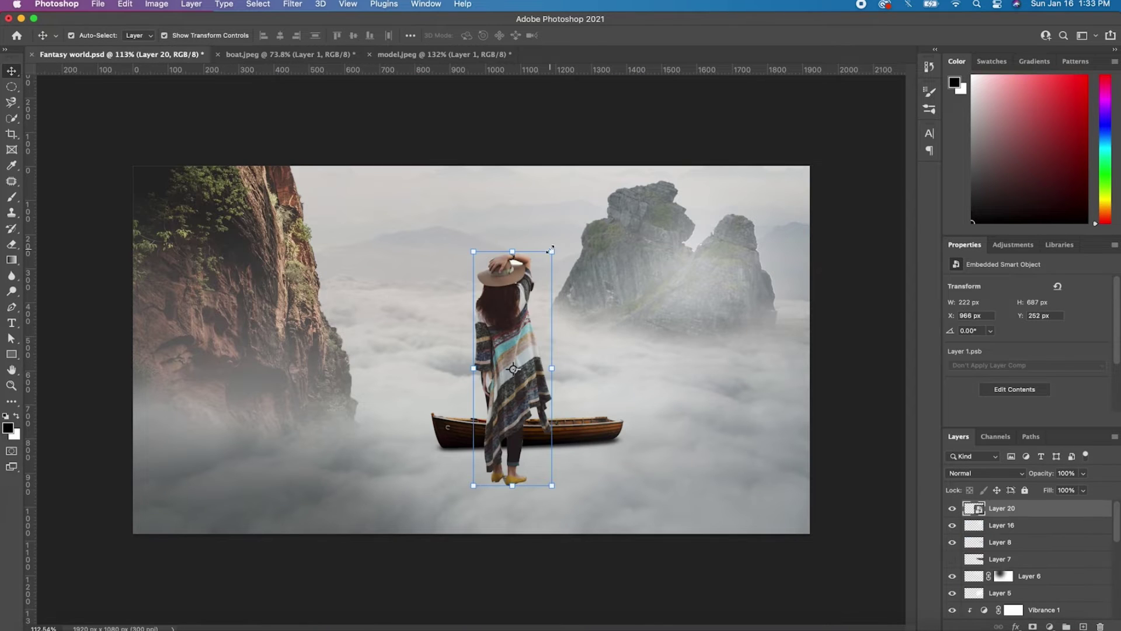
scroll(550, 249, "up", 2)
left_click(543, 177)
scroll(543, 177, "up", 3)
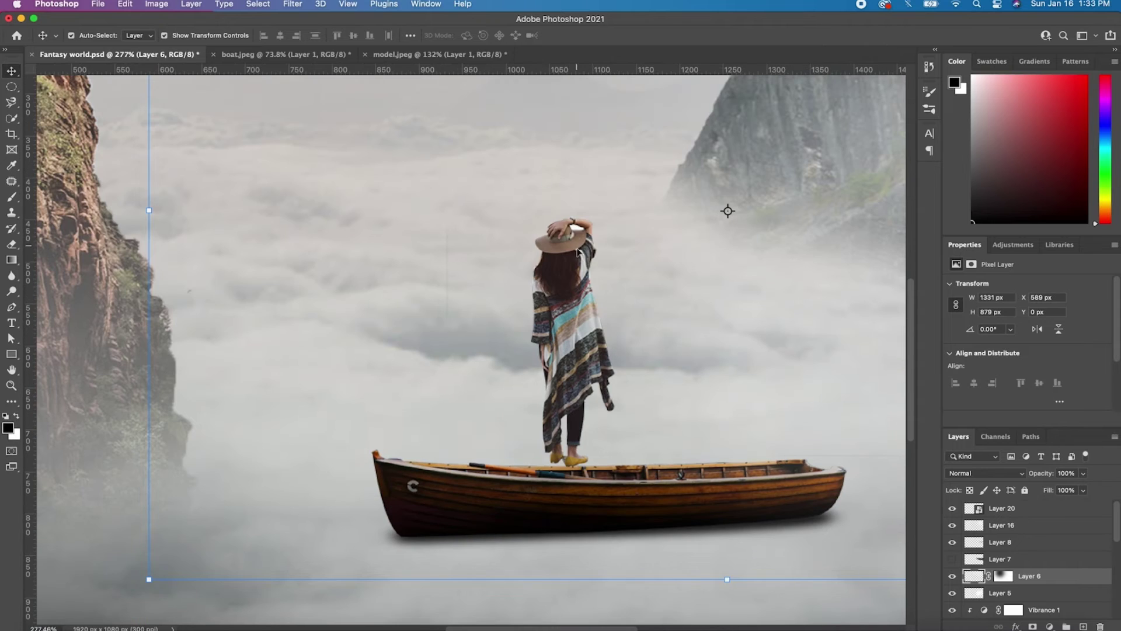
left_click_drag(577, 252, 633, 284)
Scale the woman down and nudge her into place standing in the boat.
key("ctrl+t")
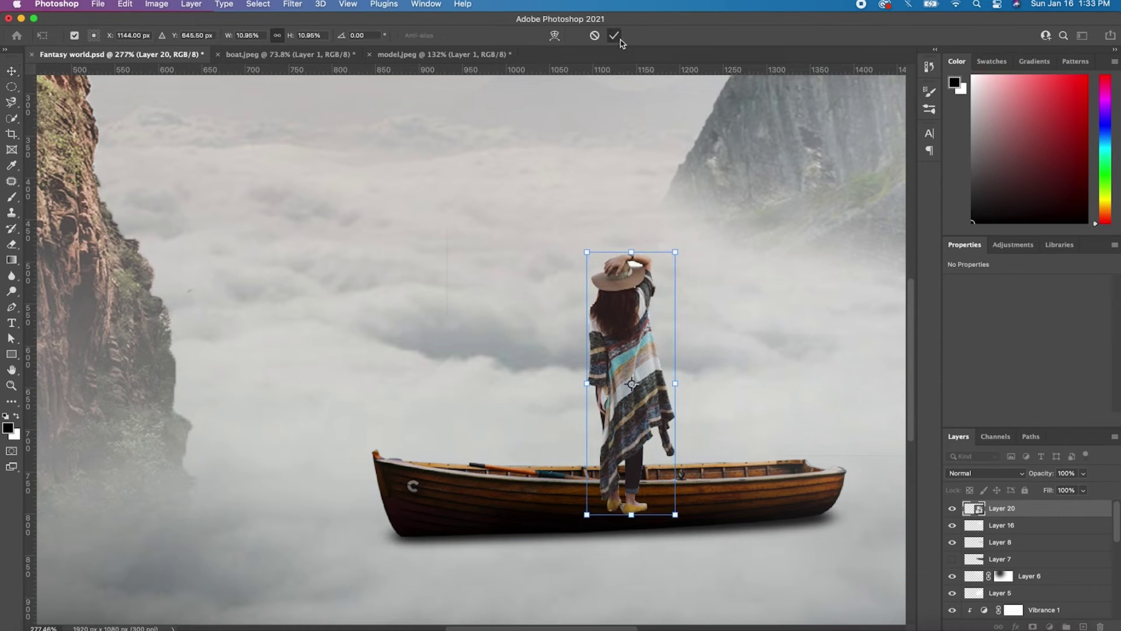
left_click(622, 42)
scroll(479, 194, "down", 3)
scroll(479, 194, "up", 3)
left_click_drag(613, 342, 616, 345)
scroll(616, 345, "down", 2)
Mask Layer 20 and paint black over the woman's feet below the boat rim.
left_click(1032, 626)
key("b")
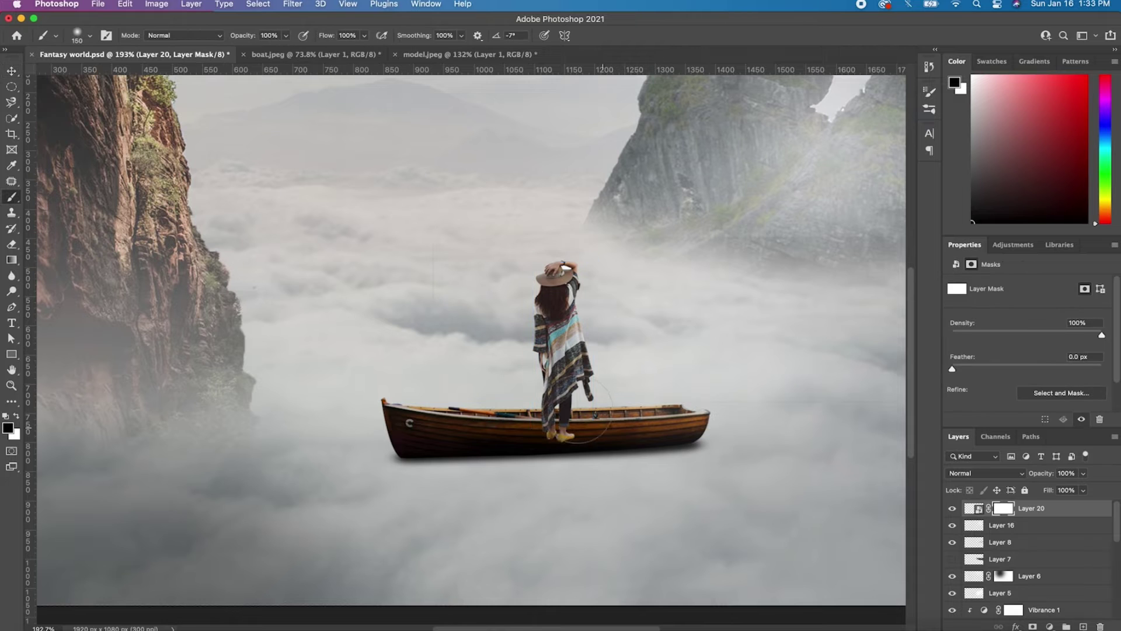
scroll(514, 409, "up", 3)
mouse_move(549, 453)
left_mouse_down()
mouse_move(615, 463)
mouse_move(543, 448)
left_mouse_up()
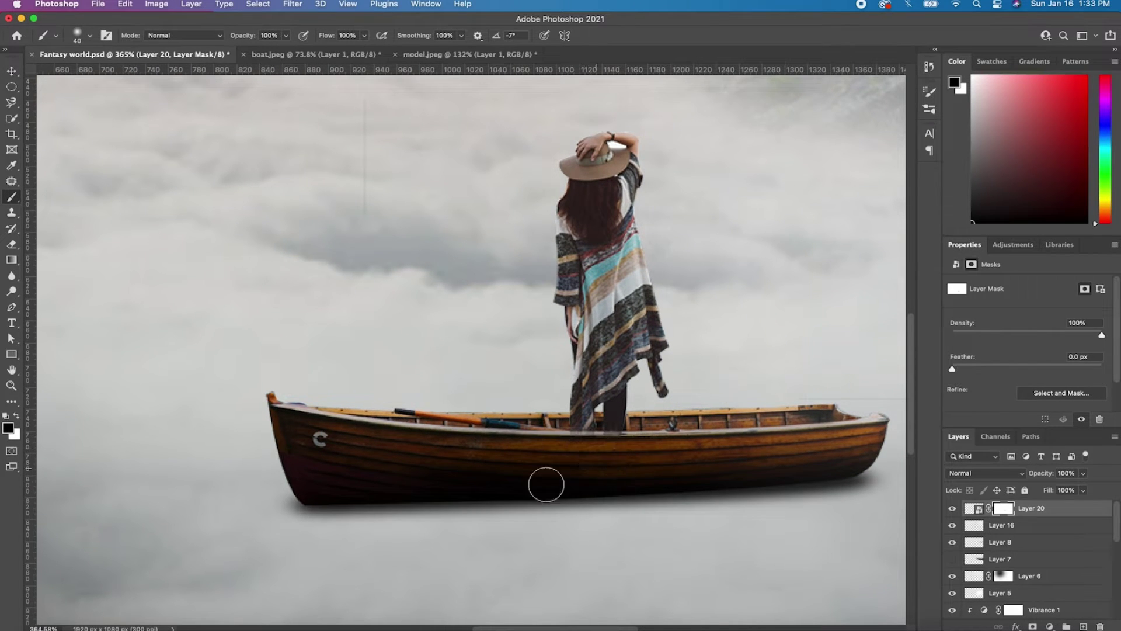
scroll(657, 454, "up", 2)
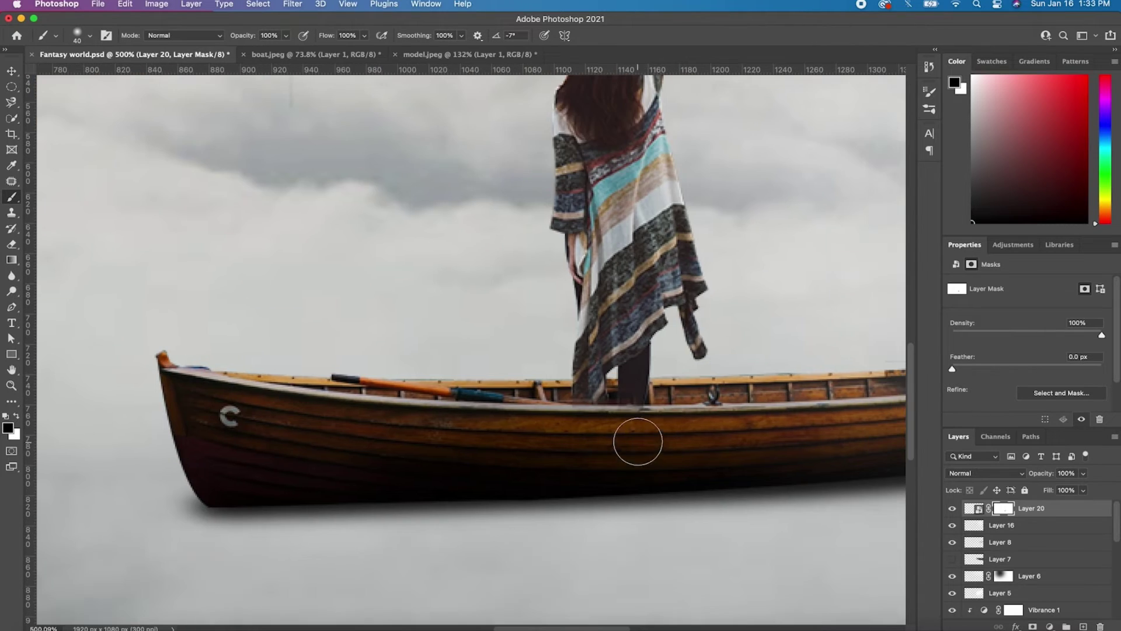
scroll(639, 445, "up", 3)
left_click(16, 417)
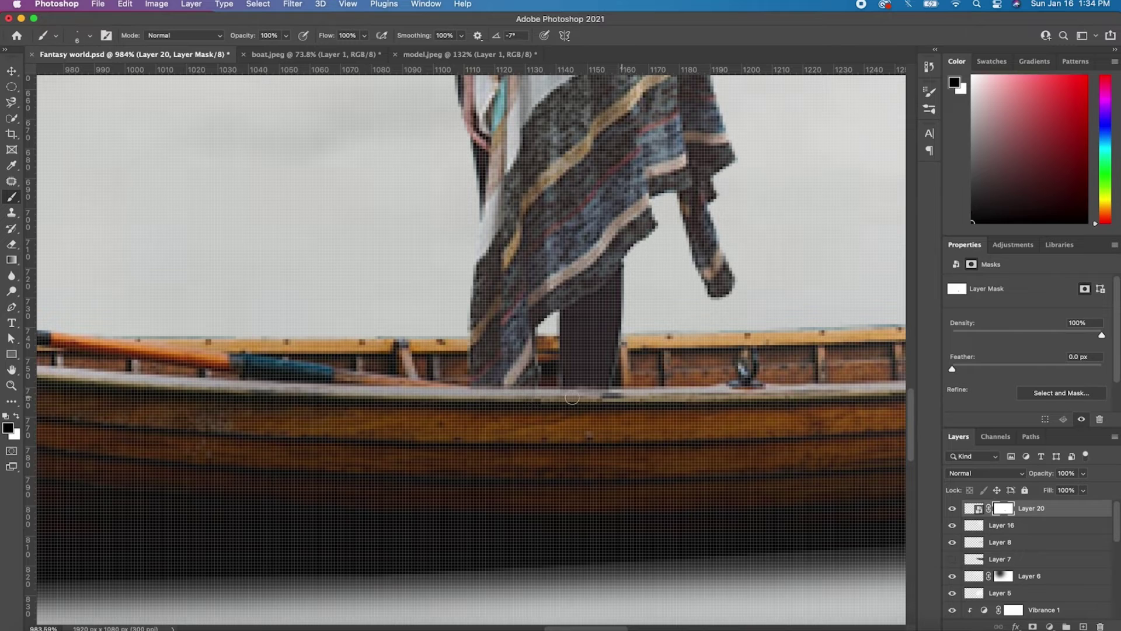
scroll(573, 397, "down", 5)
scroll(461, 409, "down", 5)
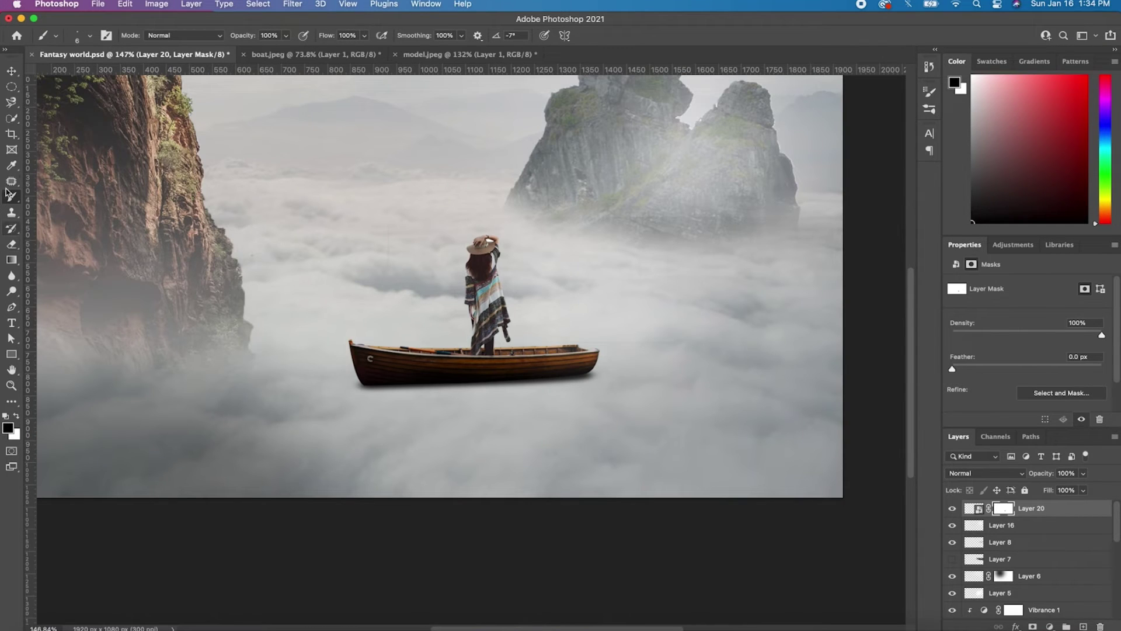
key("v")
scroll(409, 519, "down", 3)
scroll(401, 533, "up", 5)
Add a new empty layer clipped to the woman's layer.
left_click(587, 395)
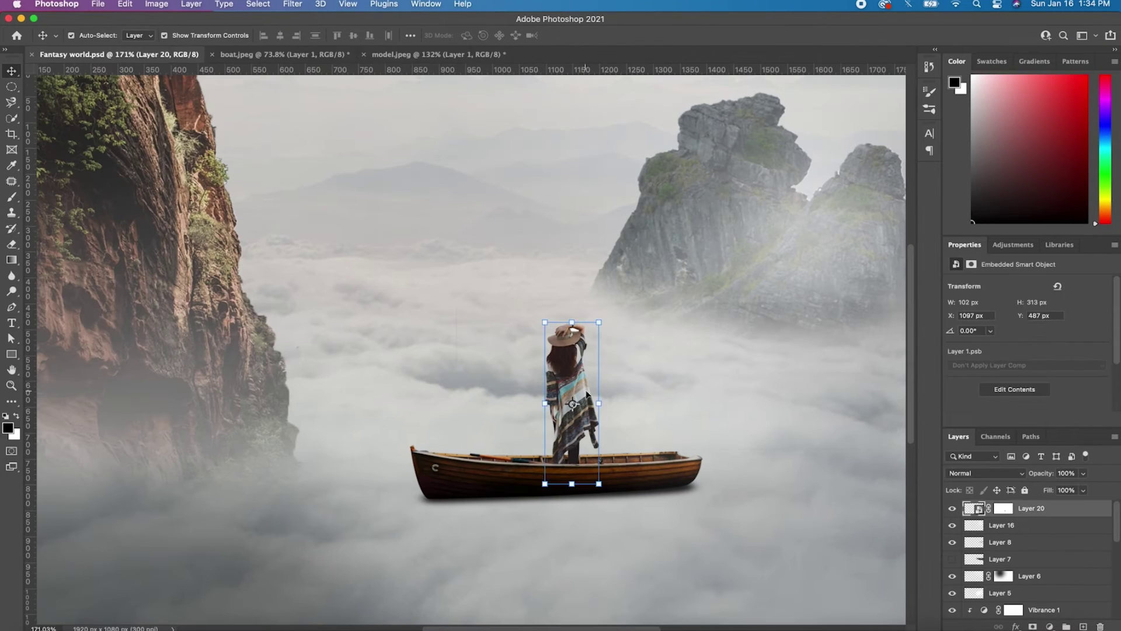
left_click(1083, 625)
right_click(1027, 511)
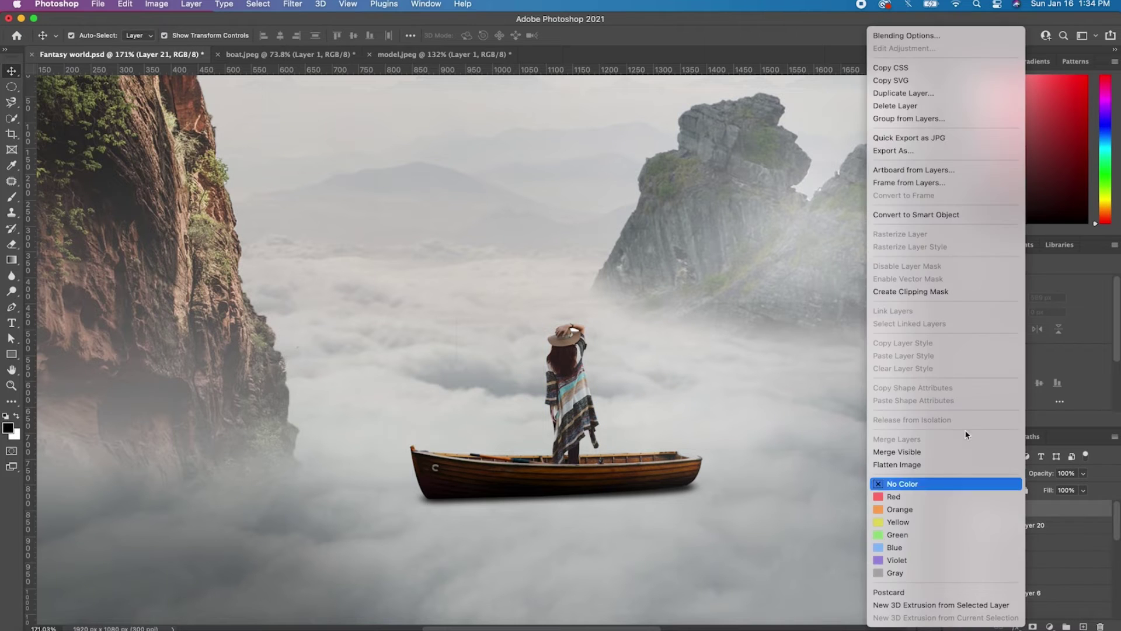
left_click(934, 292)
Paint dark shading over the woman, down to the boat, with a 200 px brush.
key("b")
scroll(571, 417, "up", 2)
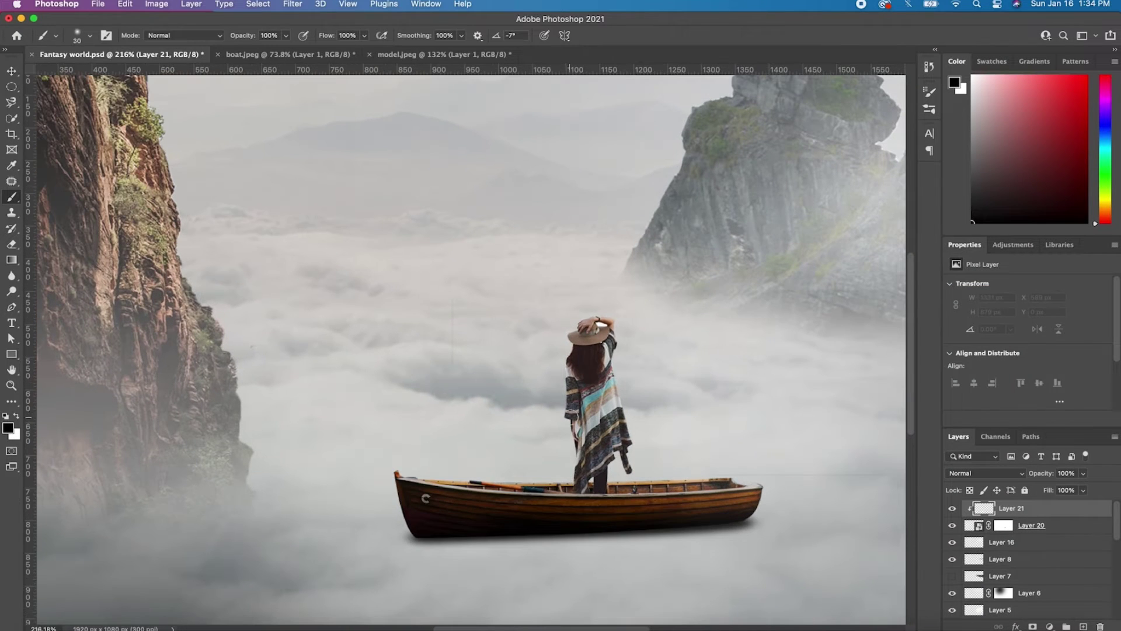
key("bracketright")
key("bracketright")
key("bracketright")
left_click_drag(584, 374, 587, 455)
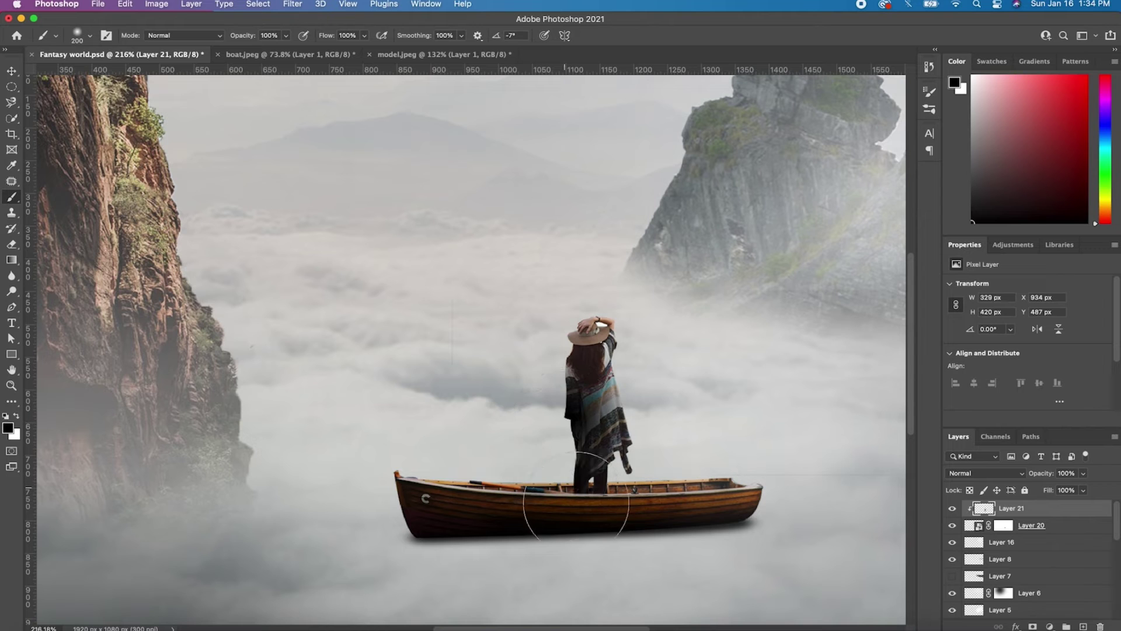
left_click_drag(581, 339, 587, 409)
scroll(603, 479, "up", 2)
left_click_drag(602, 479, 601, 538)
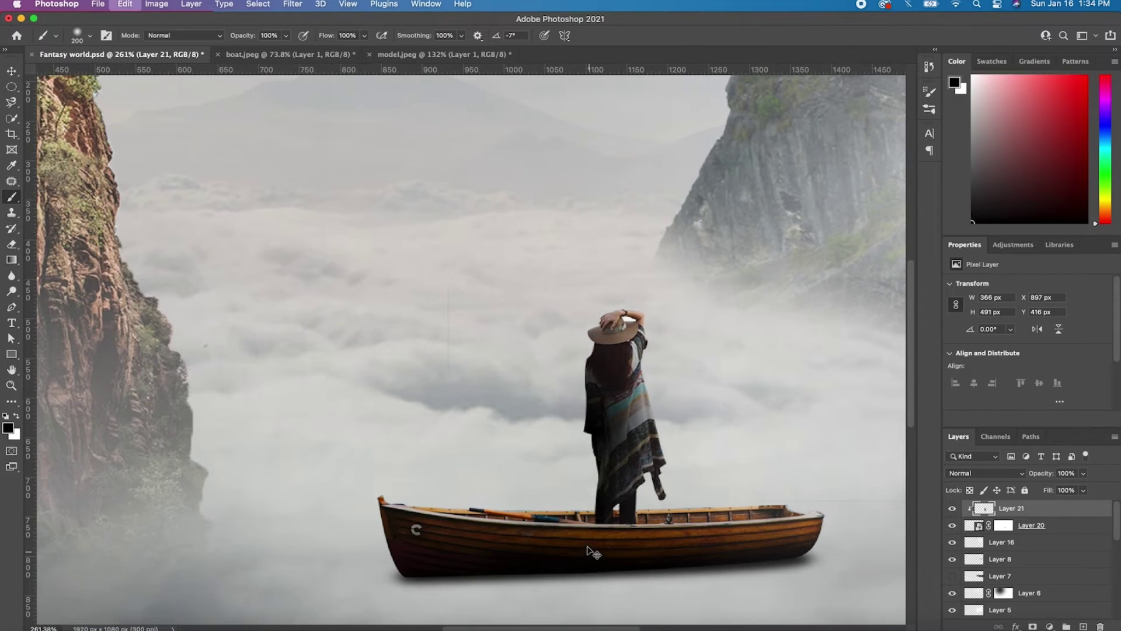
After trying Color Dodge, keep the shading layer Normal at about 36% opacity.
left_click(992, 475)
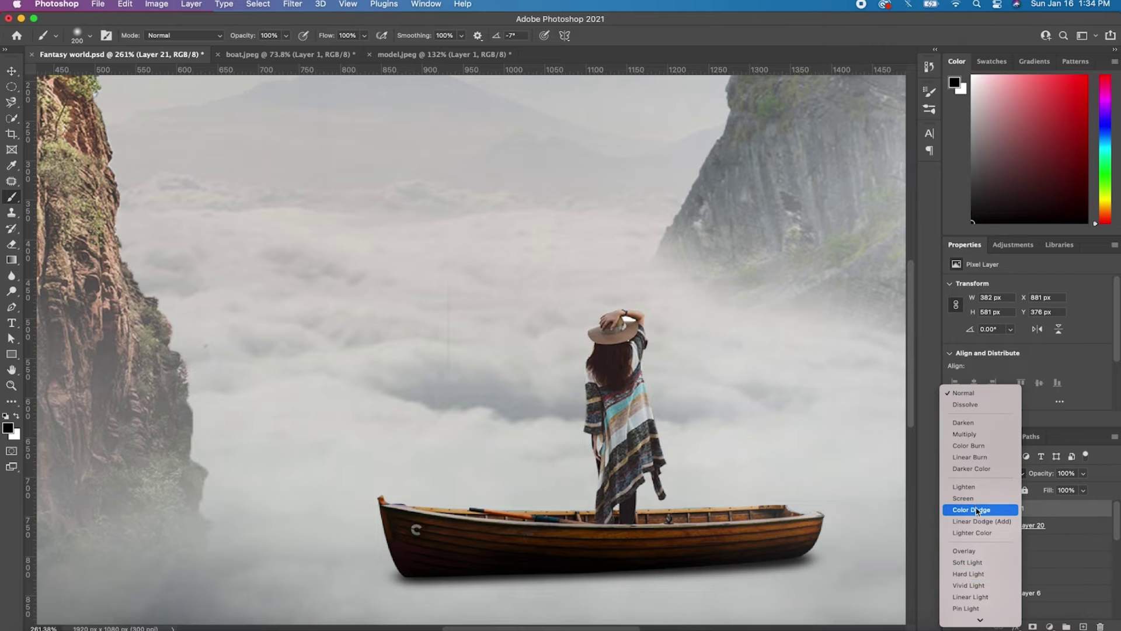
left_click(978, 511)
key("ctrl+j")
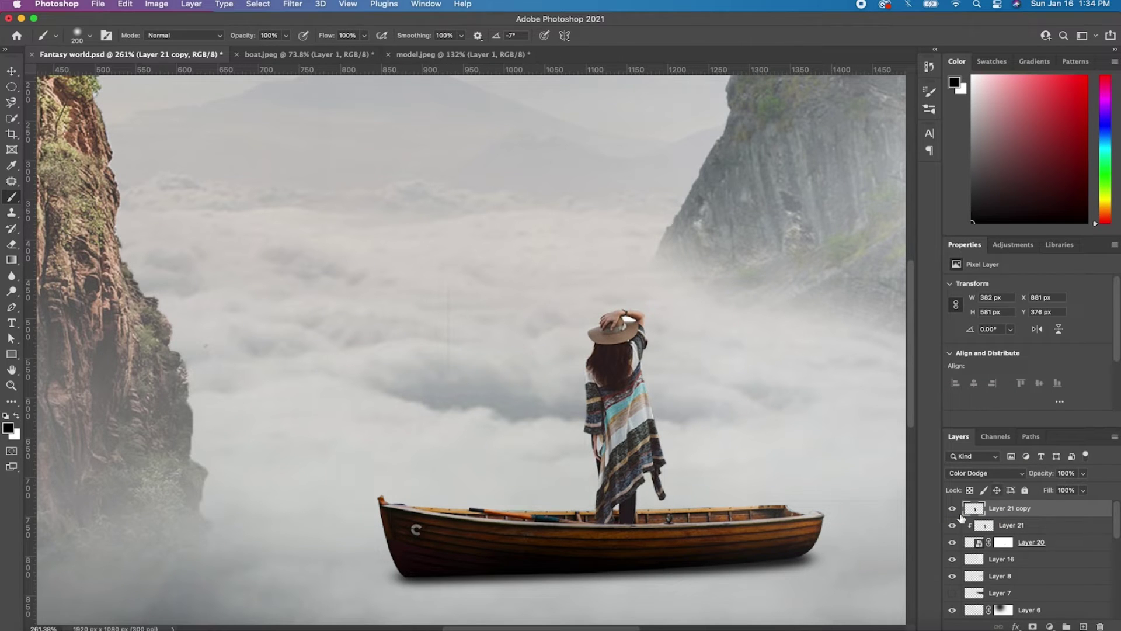
key("ctrl+z")
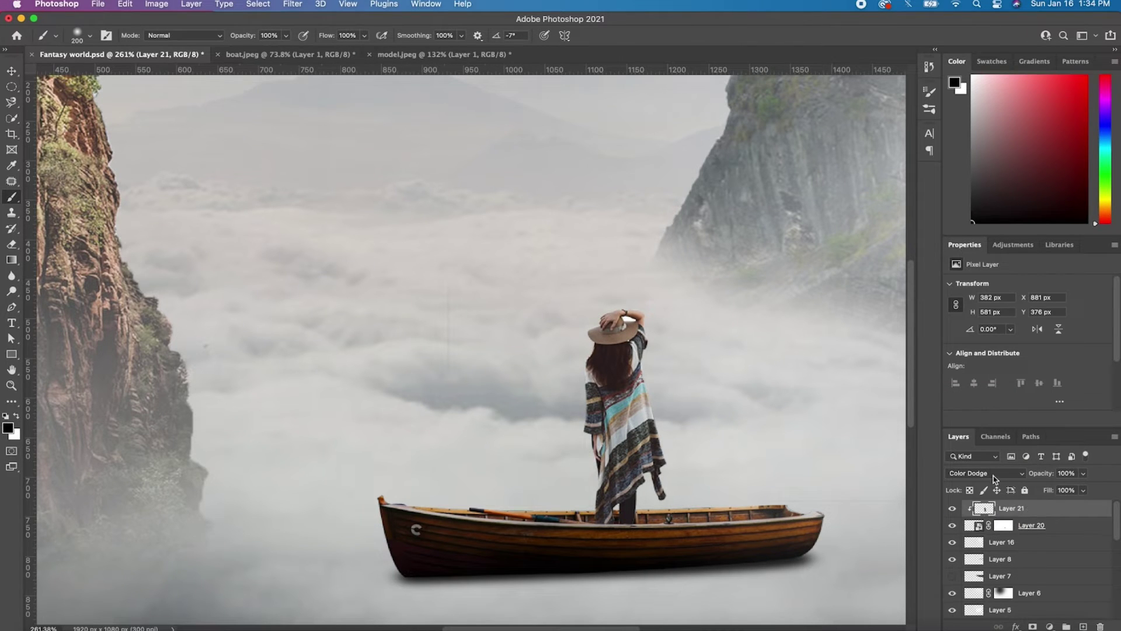
left_click(995, 478)
left_click(969, 366)
left_click(1083, 473)
left_click_drag(1085, 487, 1052, 490)
Duplicate the shading layer and blend the copy as Overlay at 10% opacity.
key("super+j")
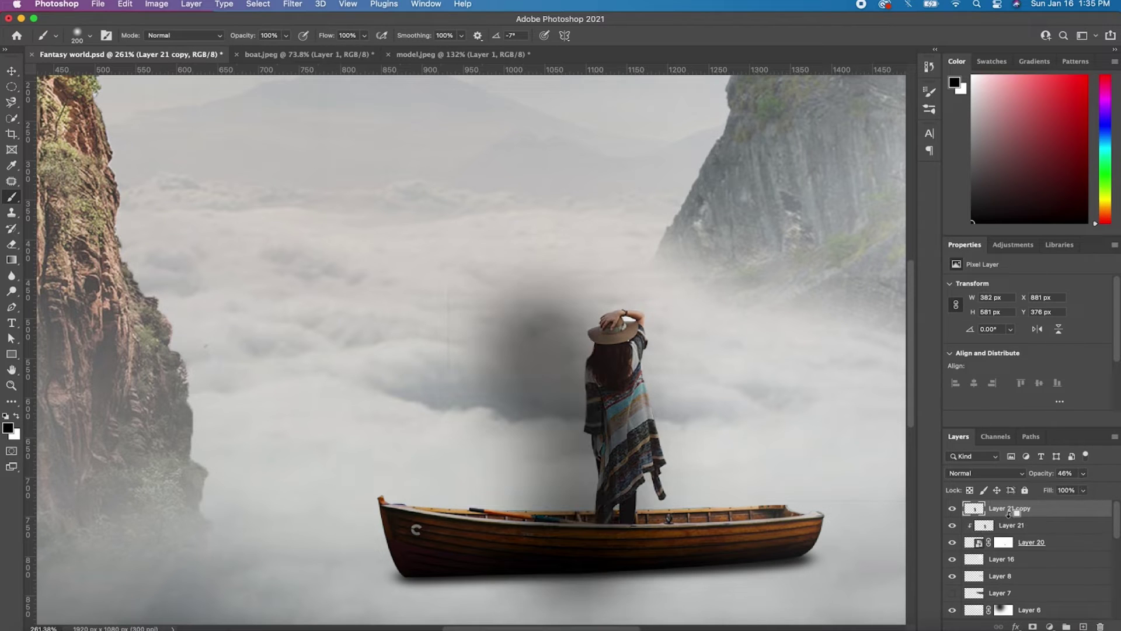
left_click(985, 473)
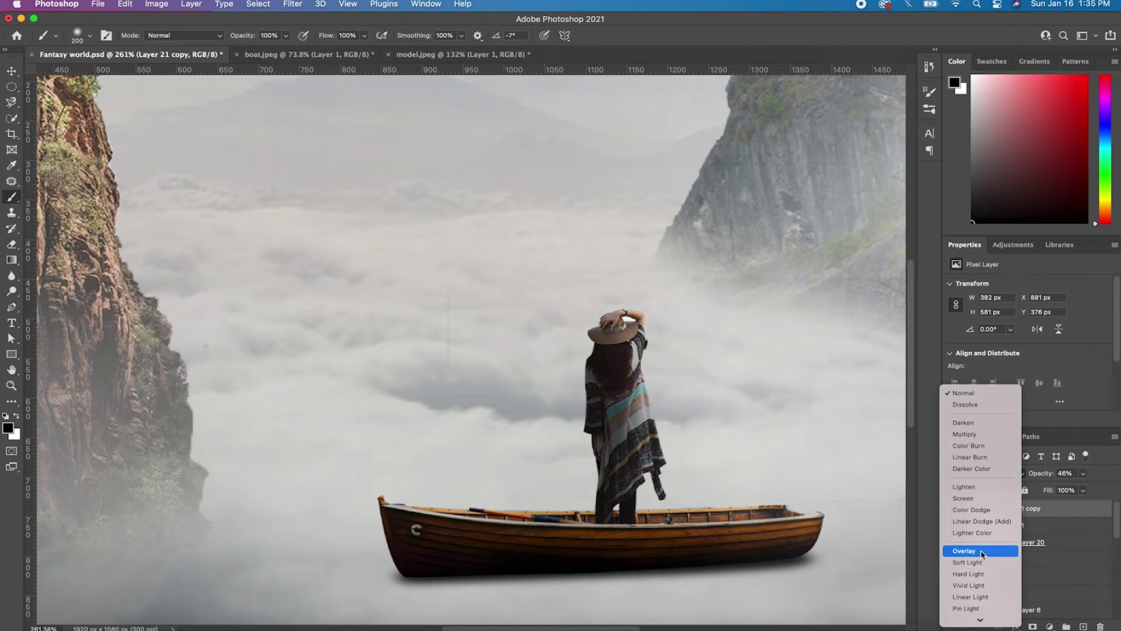
left_click(981, 551)
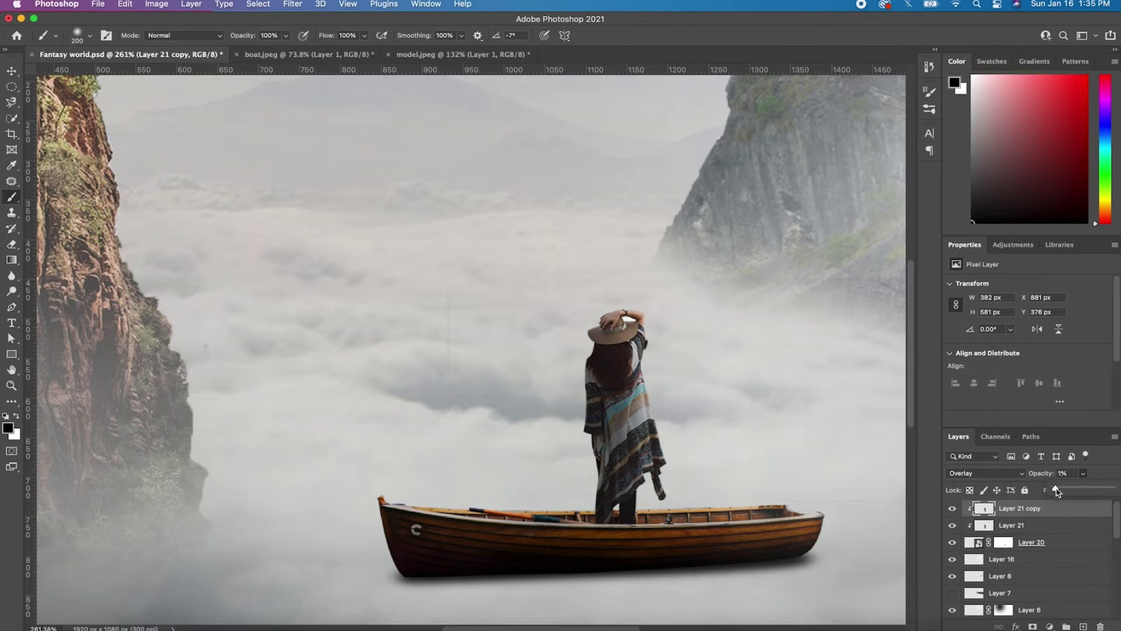
left_click_drag(1057, 490, 1062, 492)
key("super+0")
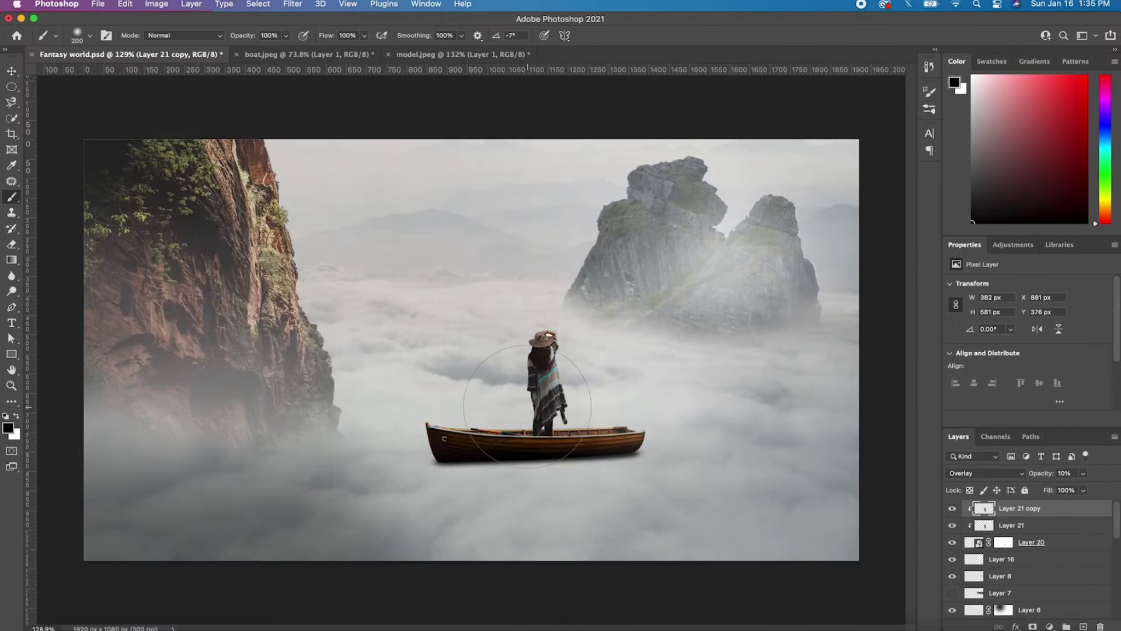
Paint a soft shadow beneath the boat on a new layer above the boat layer.
key("v")
left_click(595, 591)
scroll(595, 590, "up", 3)
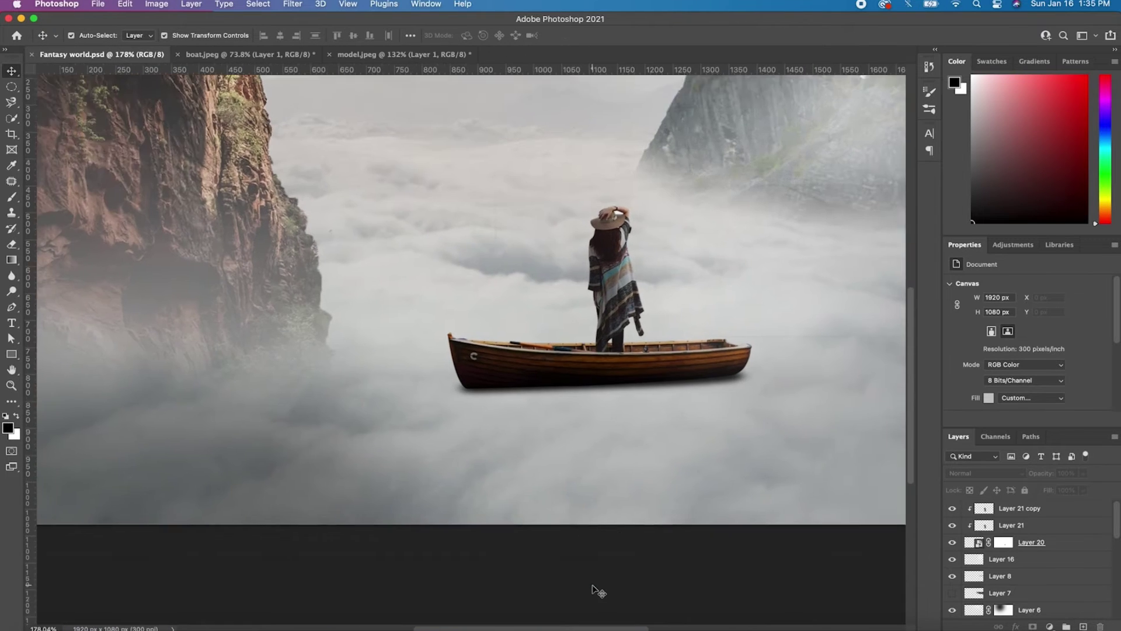
left_click(669, 385)
left_click(462, 388)
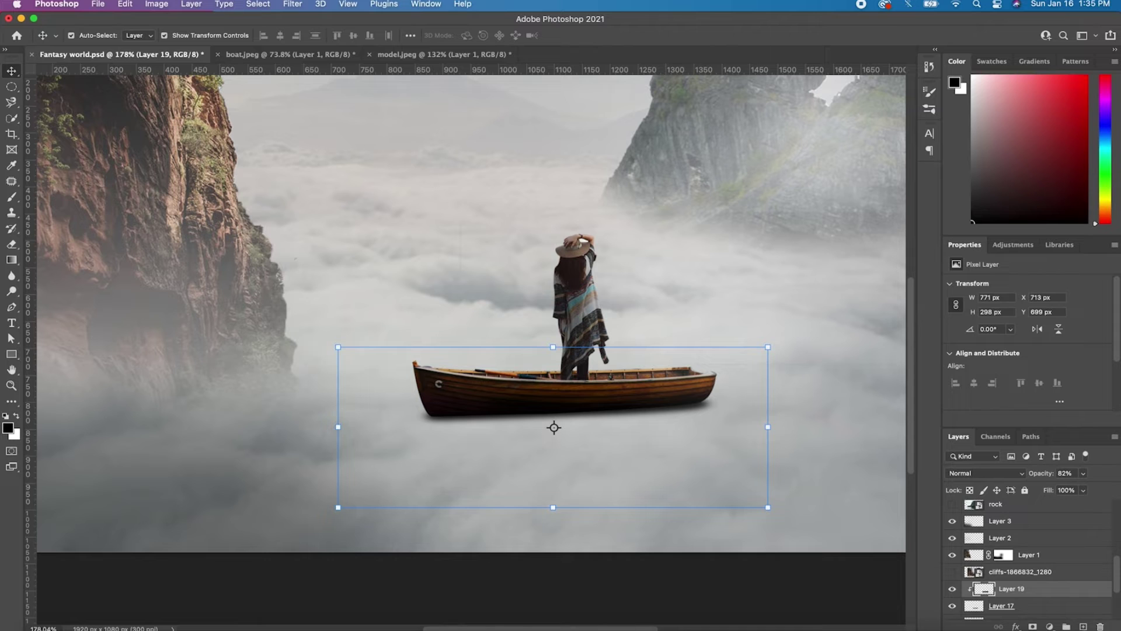
left_click(1083, 626)
key("b")
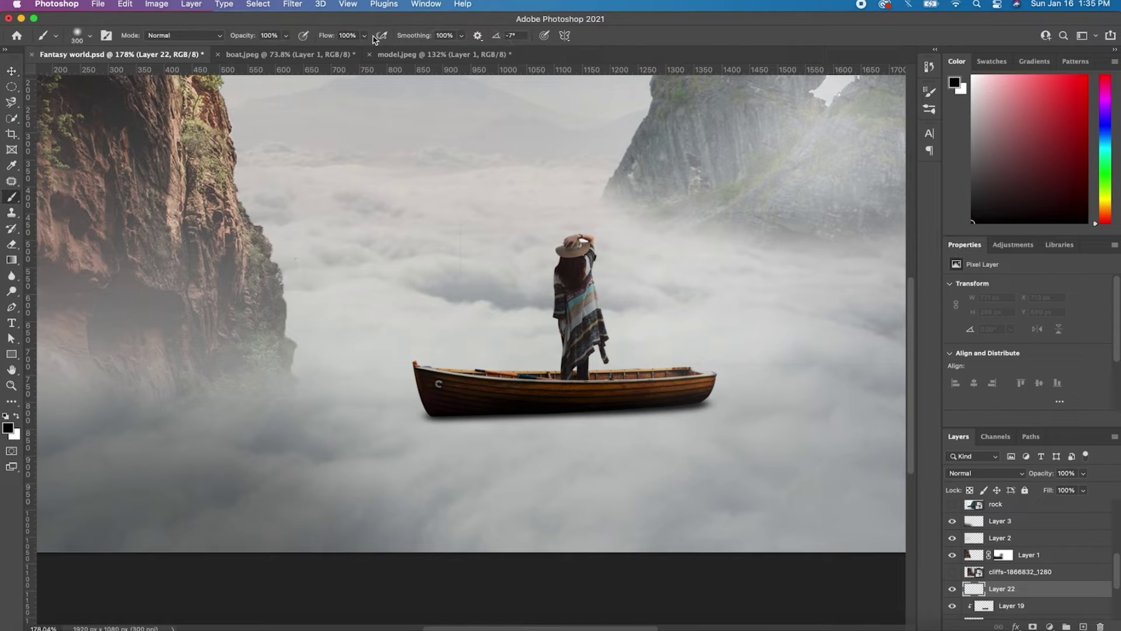
mouse_move(641, 472)
left_mouse_down()
mouse_move(508, 403)
mouse_move(666, 431)
mouse_move(506, 446)
mouse_move(458, 481)
mouse_move(607, 502)
mouse_move(573, 500)
left_mouse_up()
key("ctrl+z")
key("ctrl+z")
key("ctrl+z")
key("ctrl+z")
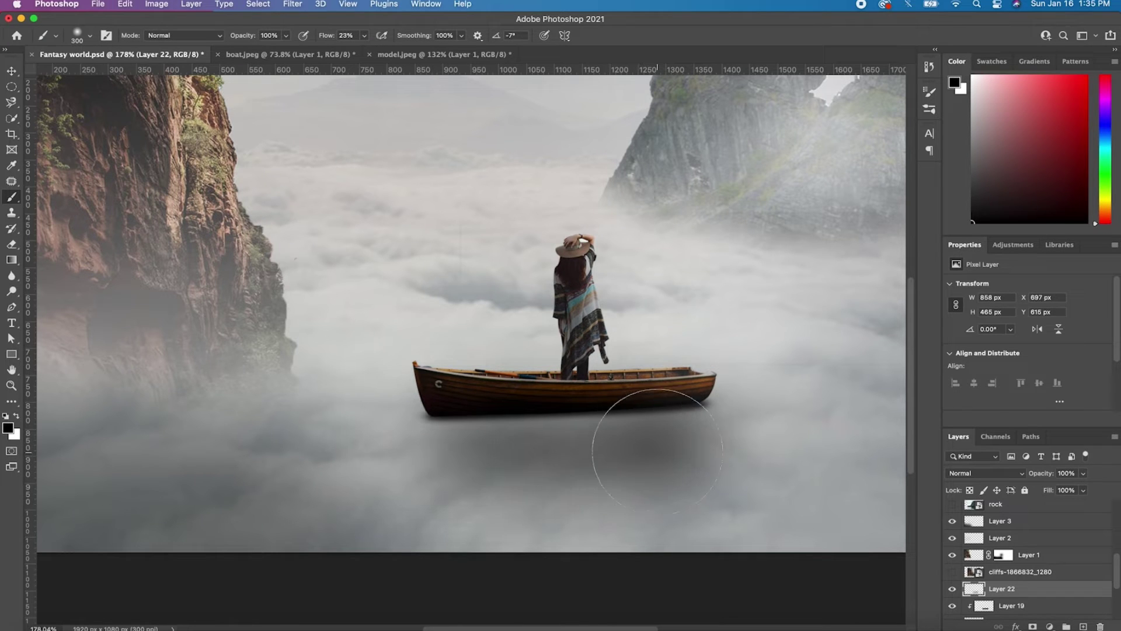
key("Delete")
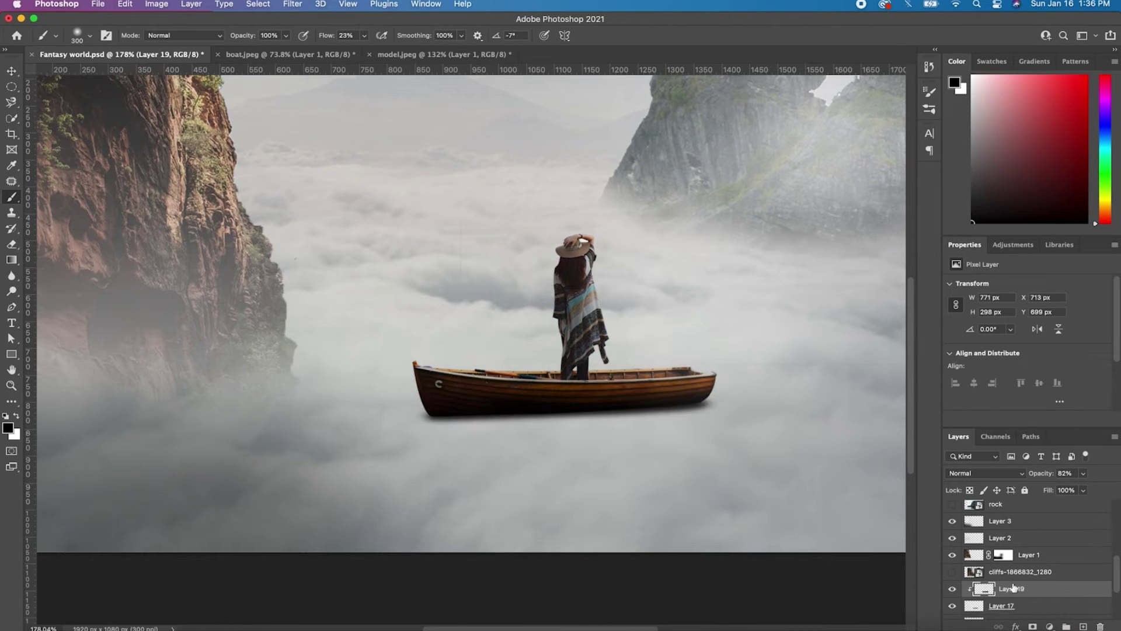
left_click_drag(664, 432, 437, 434)
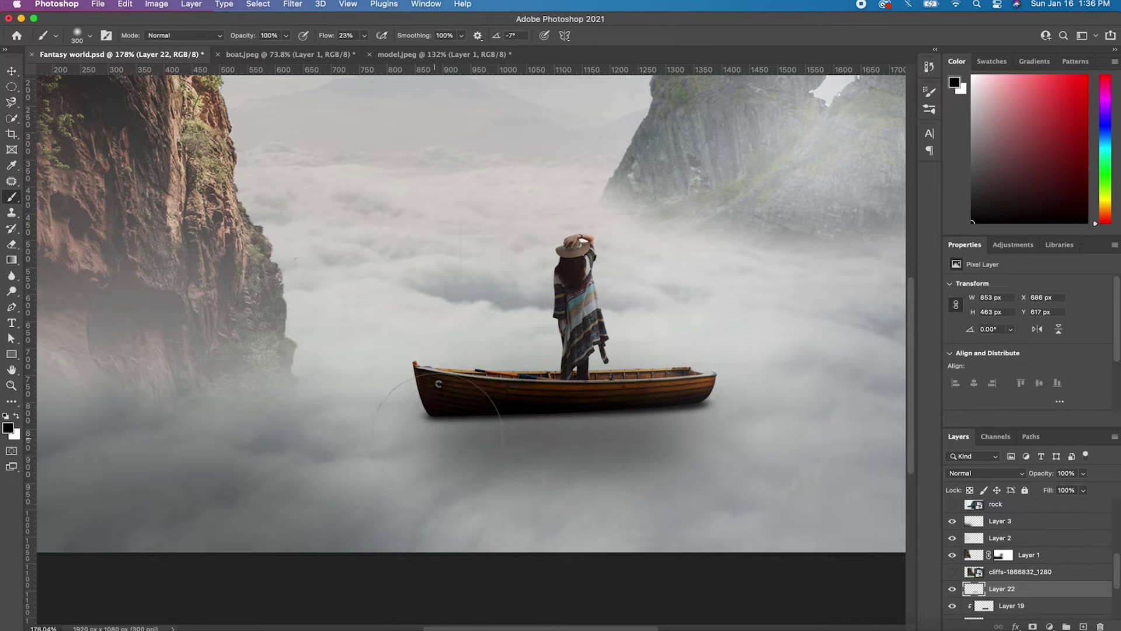
Squash, shorten and slightly tilt the shadow to about 913×395 px.
key("ctrl+t")
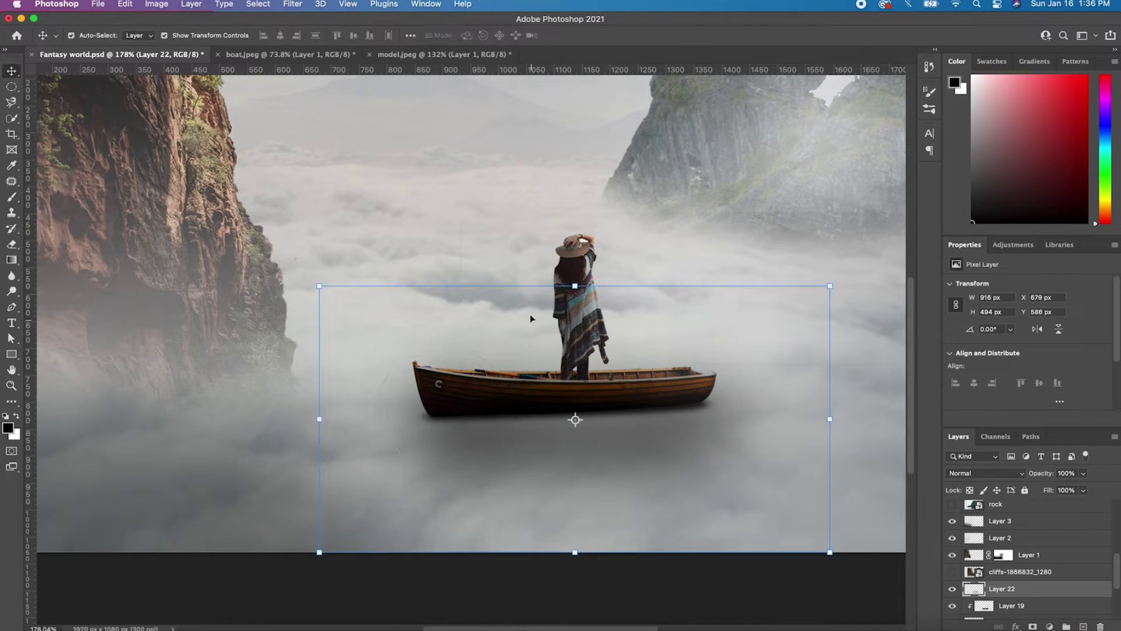
left_click_drag(575, 286, 576, 350)
left_click_drag(656, 446, 714, 402)
left_click_drag(841, 350, 862, 301)
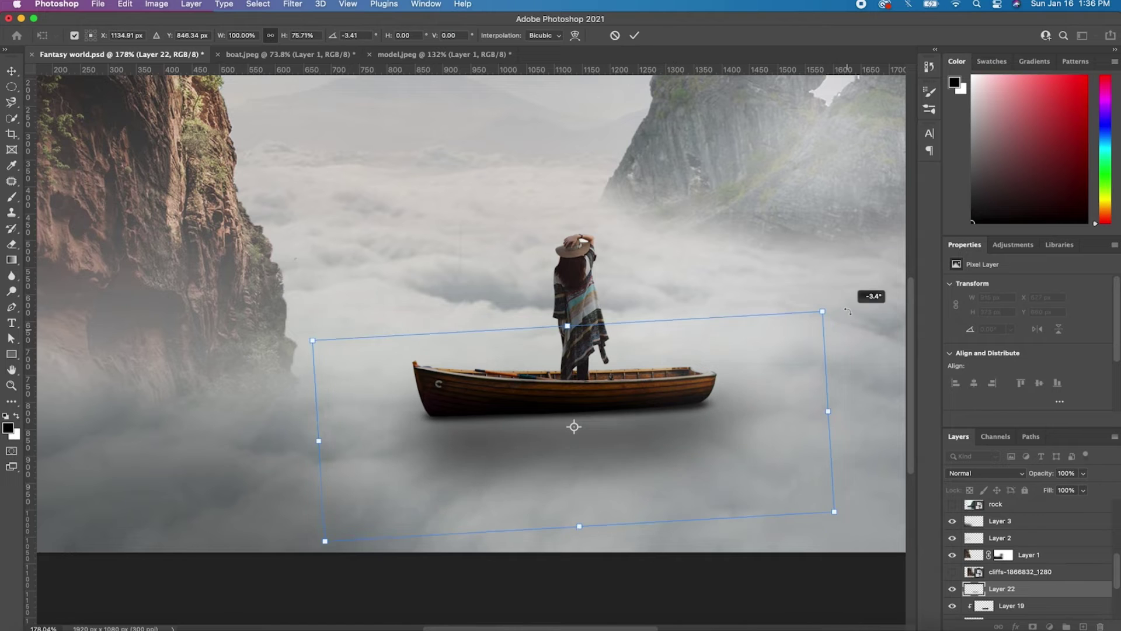
left_click(634, 35)
Move the shadow layer down, release its clipping mask and blend it as Hard Light.
key("ctrl+[")
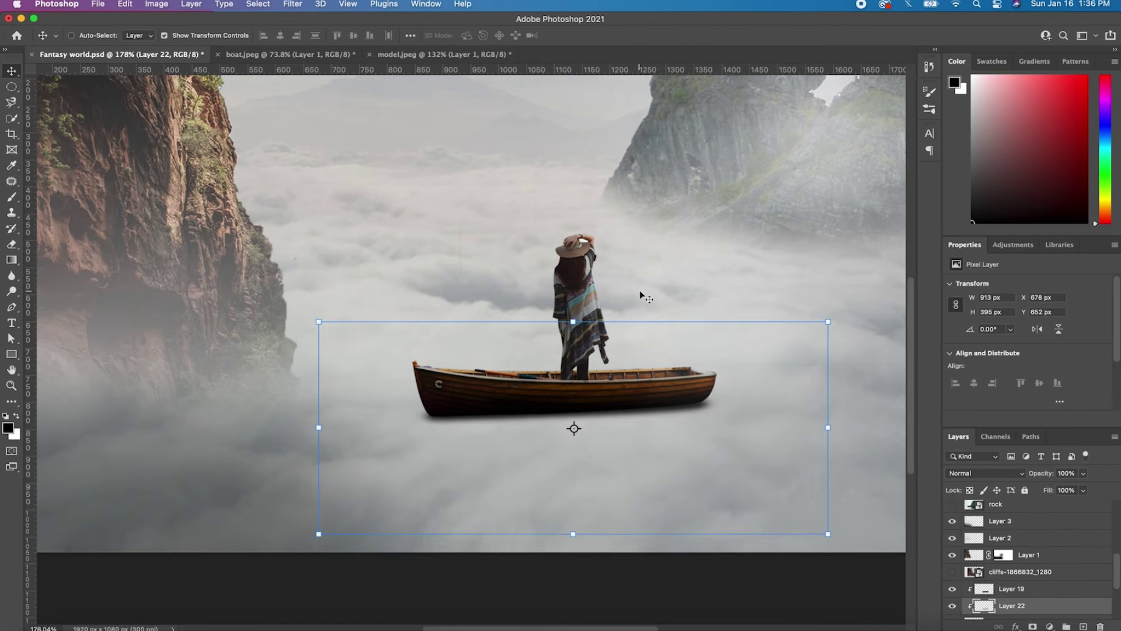
key("ctrl+alt+g")
scroll(642, 496, "down", 2)
scroll(663, 555, "down", 3)
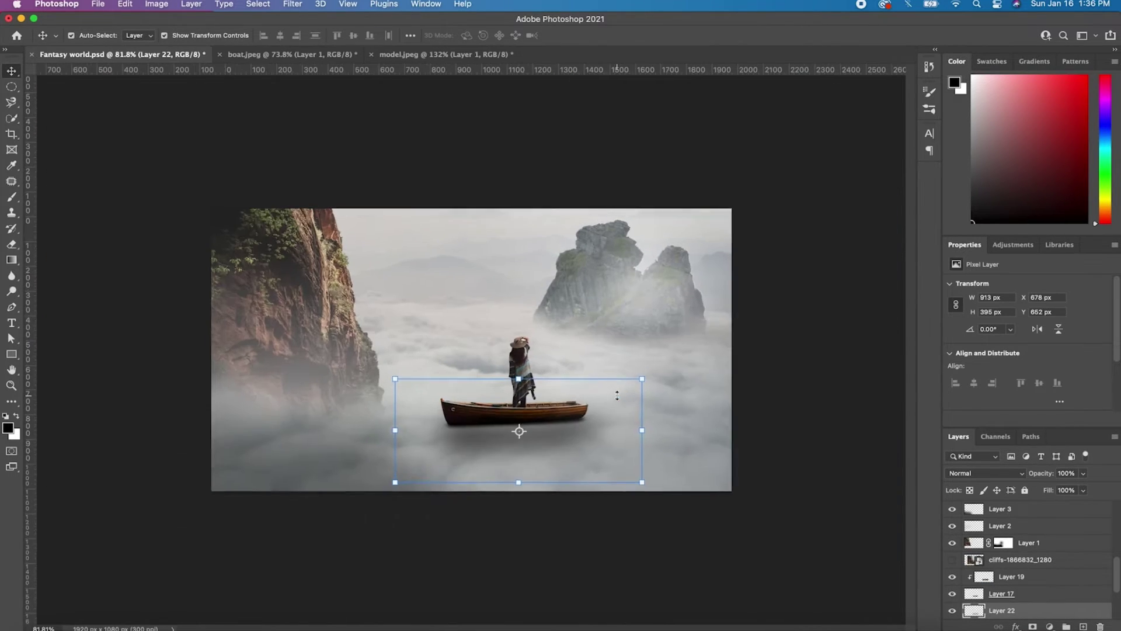
scroll(663, 555, "up", 3)
left_click(972, 474)
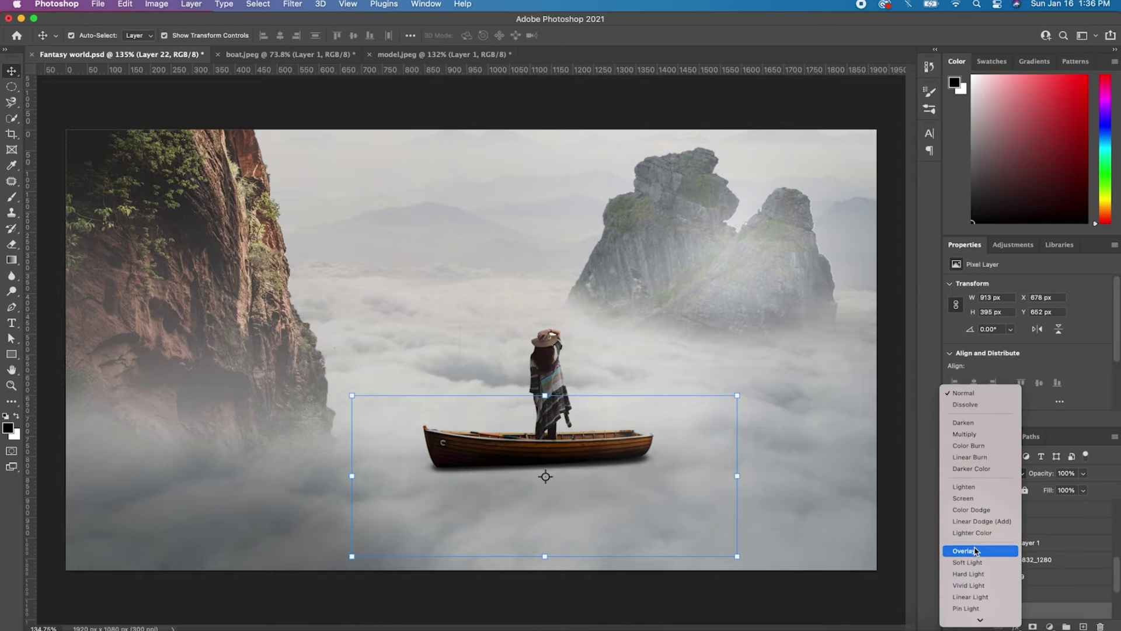
left_click(974, 574)
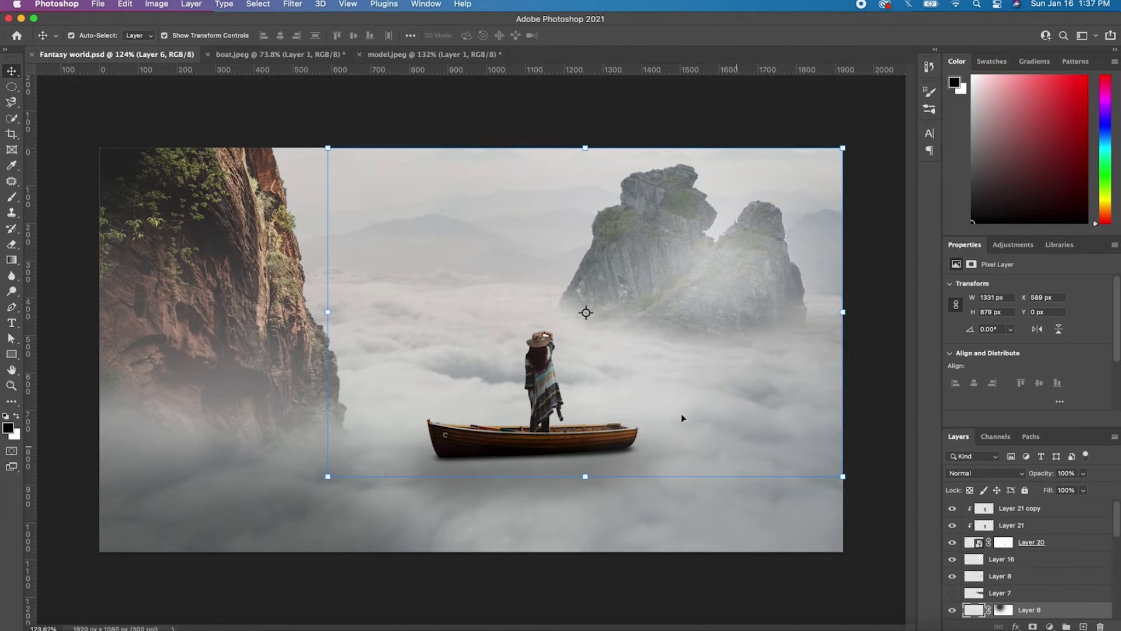
Place the hot-air balloon PNG small in the sky above the boat, with lowered opacity.
left_click(46, 626)
left_click_drag(905, 163, 175, 351)
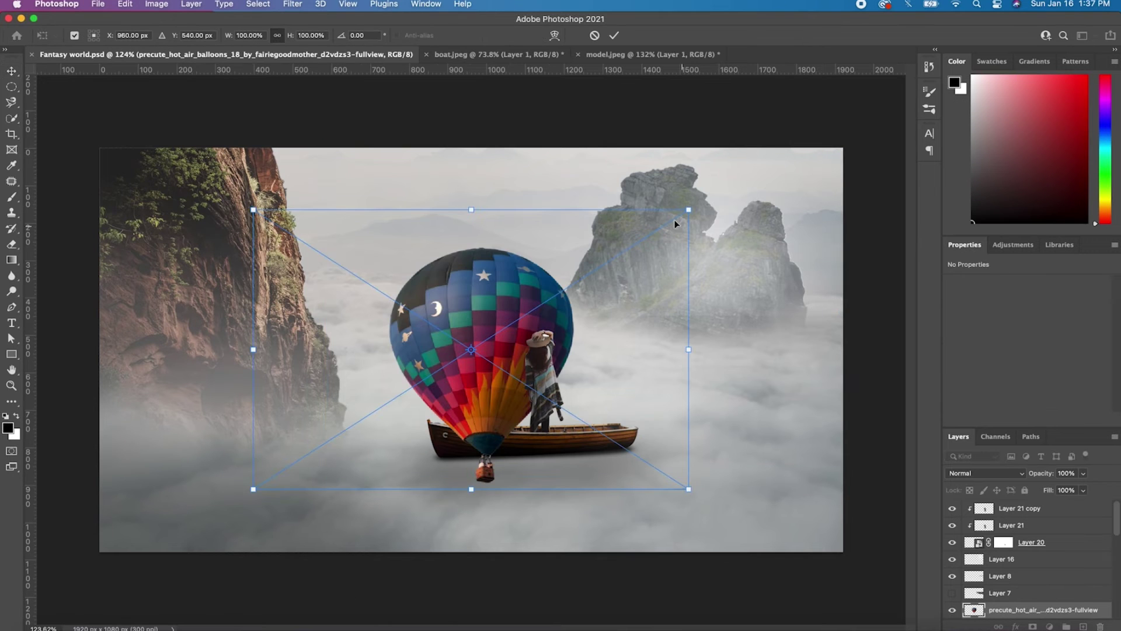
mouse_move(688, 220)
left_mouse_down()
mouse_move(640, 231)
mouse_move(526, 300)
left_mouse_up()
left_click_drag(463, 344, 513, 193)
left_click_drag(576, 159, 578, 160)
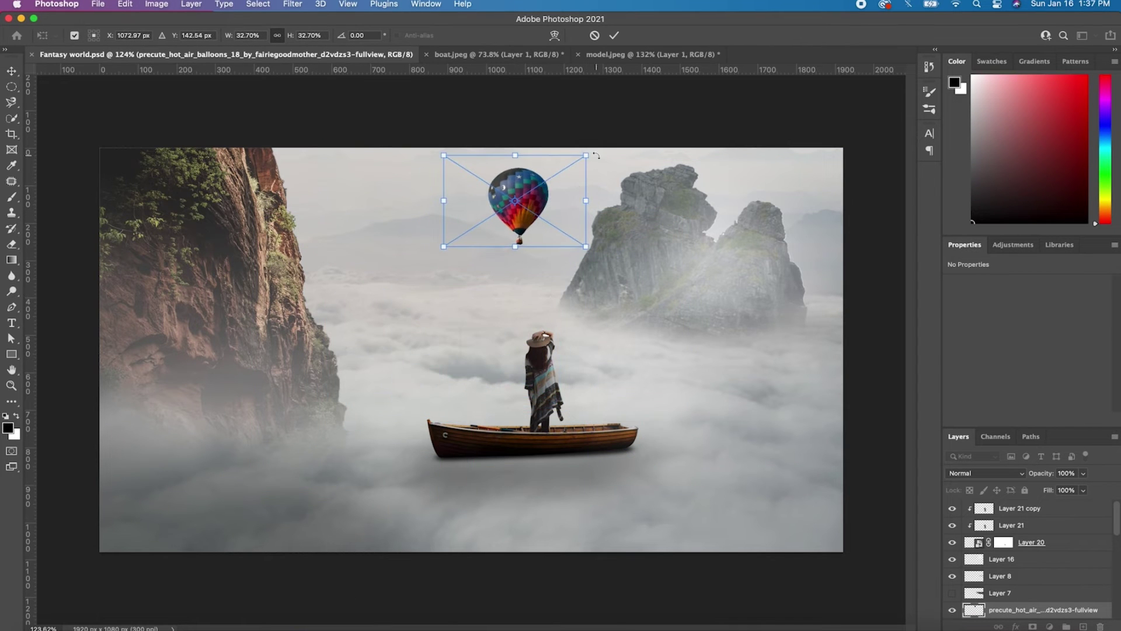
left_click(614, 35)
left_click(1083, 473)
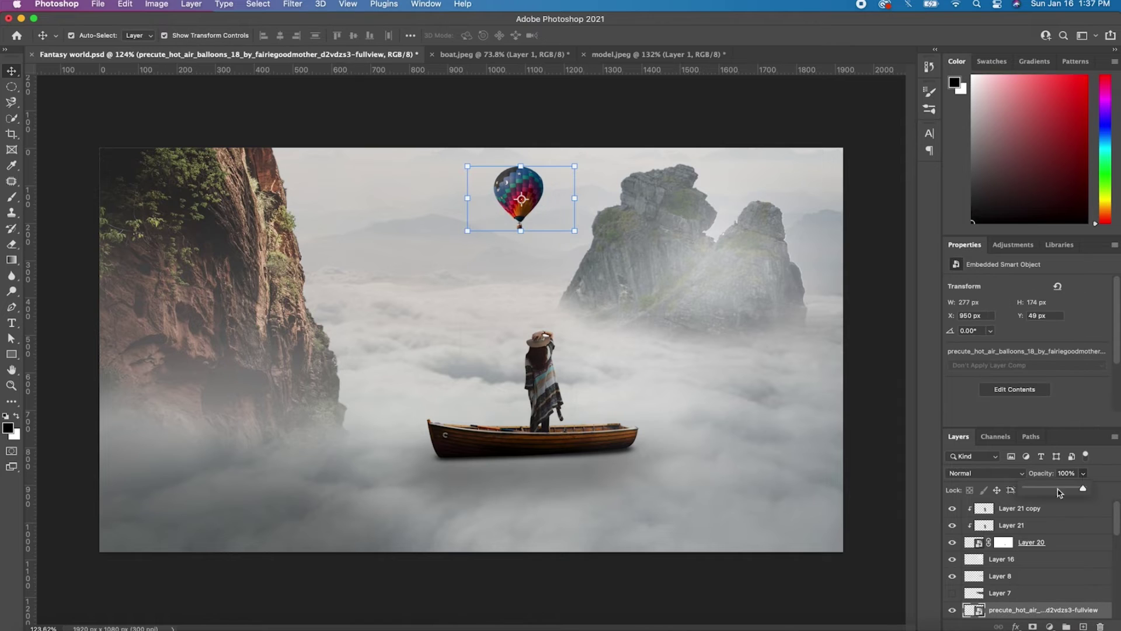
mouse_move(1085, 488)
left_mouse_down()
mouse_move(1051, 492)
mouse_move(1069, 491)
left_mouse_up()
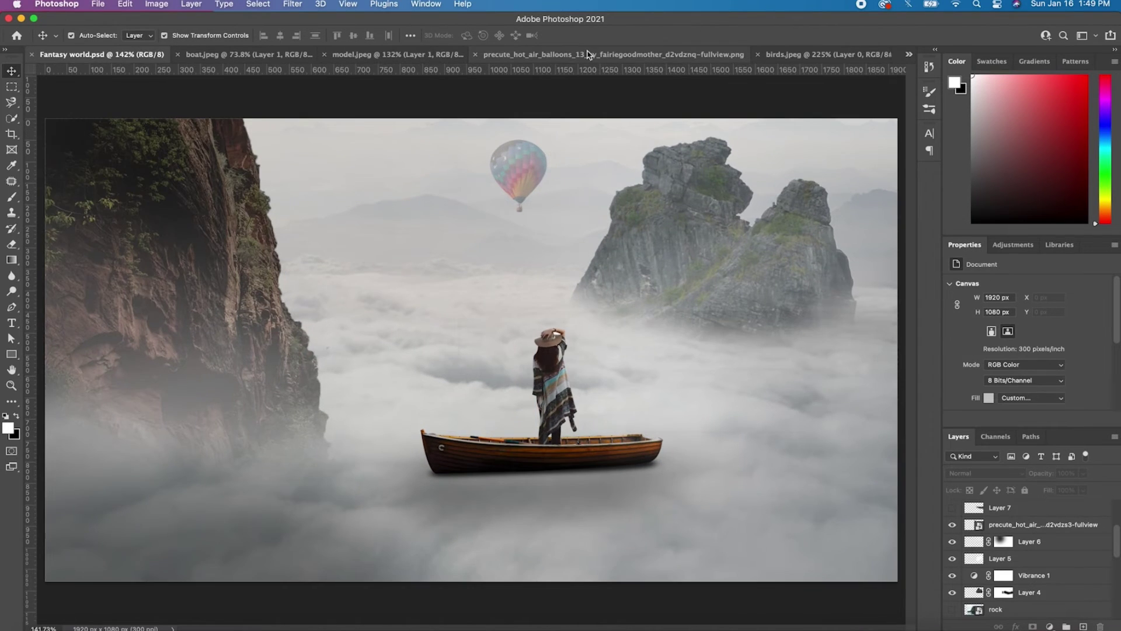
Copy three balloons from the many-balloons image into the upper-left sky.
left_click(613, 54)
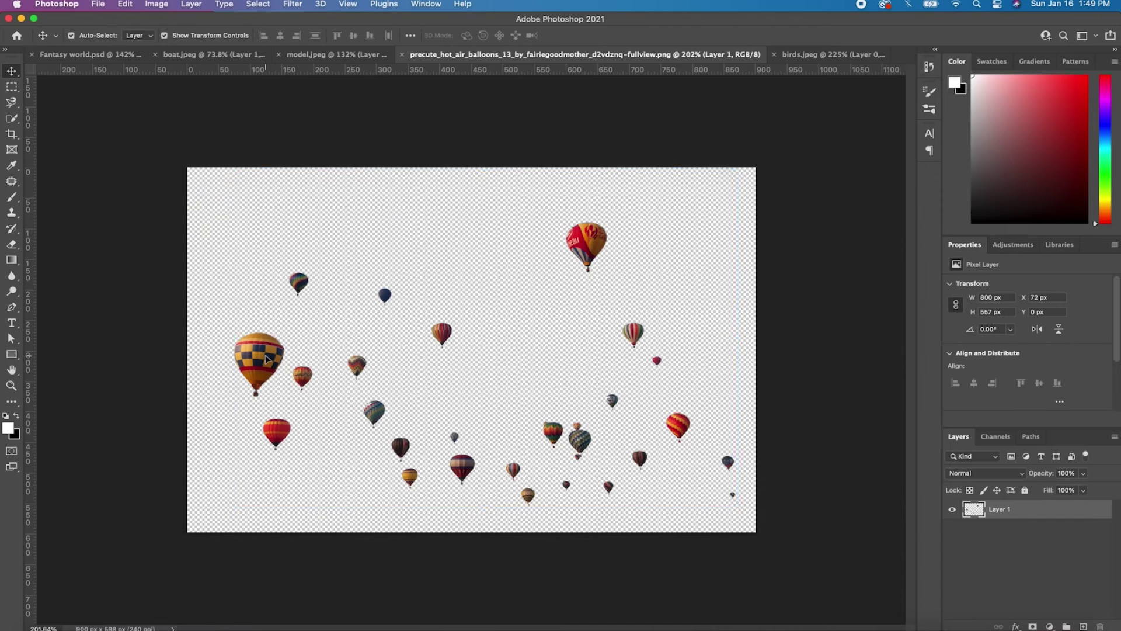
key("m")
left_click_drag(267, 476, 277, 498)
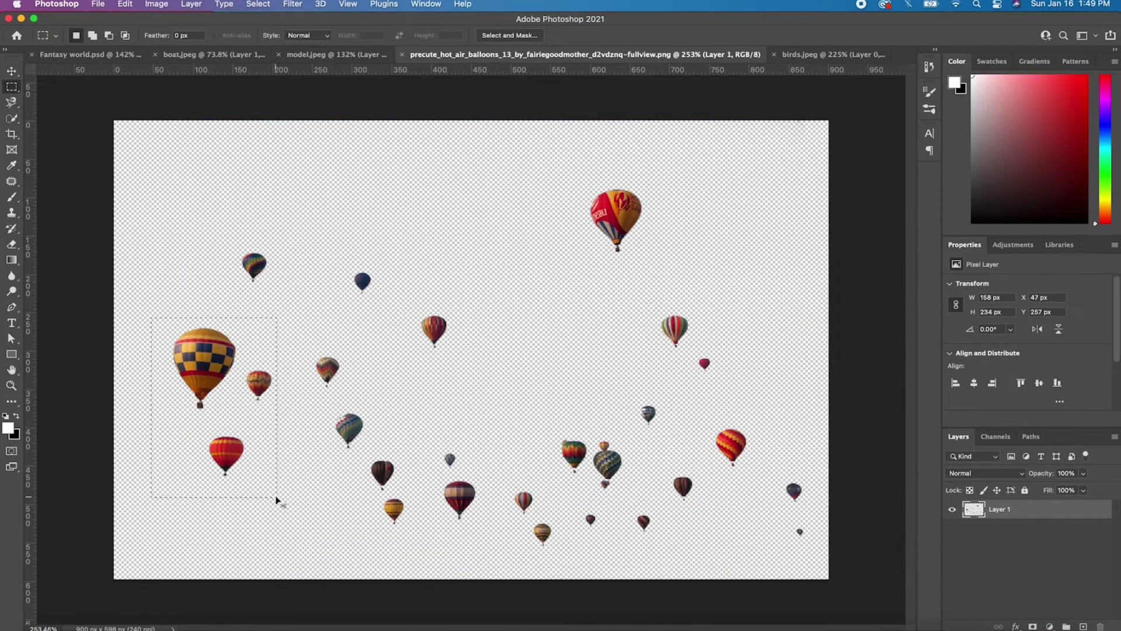
key("ctrl+j")
key("v")
mouse_move(220, 398)
left_mouse_down()
mouse_move(162, 133)
mouse_move(141, 109)
left_mouse_up()
mouse_move(93, 55)
left_mouse_down()
mouse_move(398, 240)
mouse_move(363, 157)
left_mouse_up()
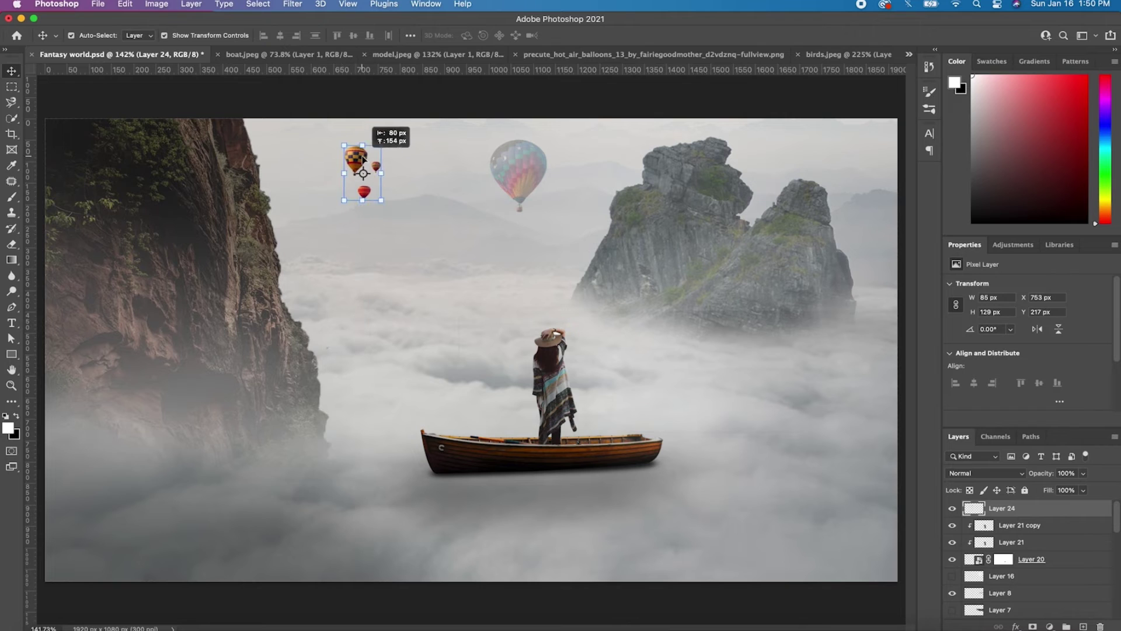
Blend the small balloon cluster as Overlay with lowered opacity.
left_click(1013, 474)
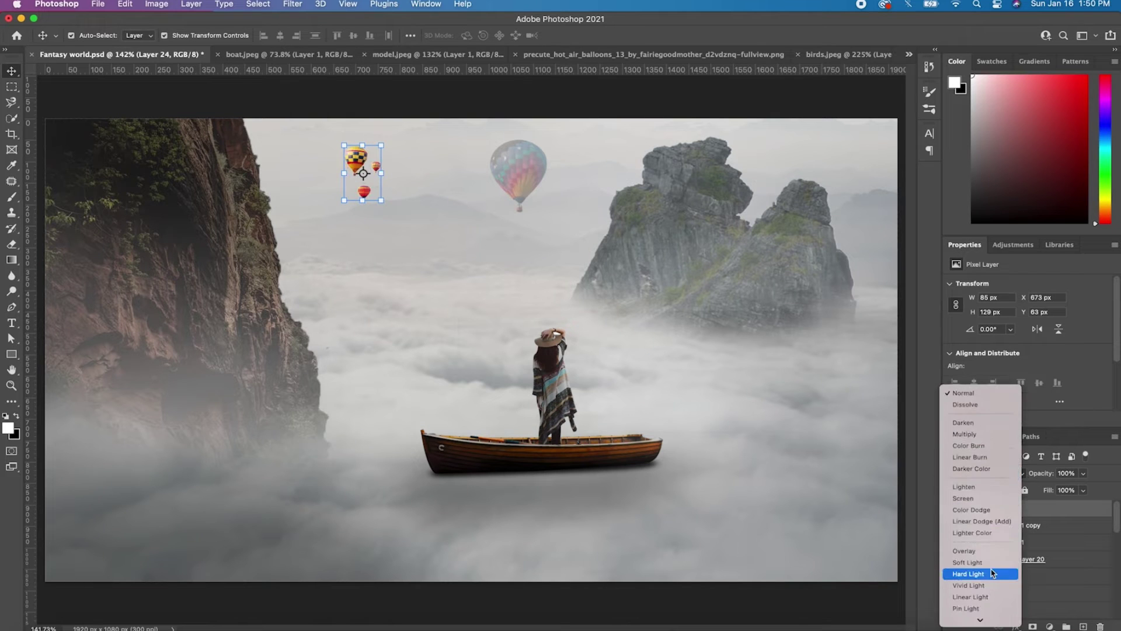
left_click(987, 541)
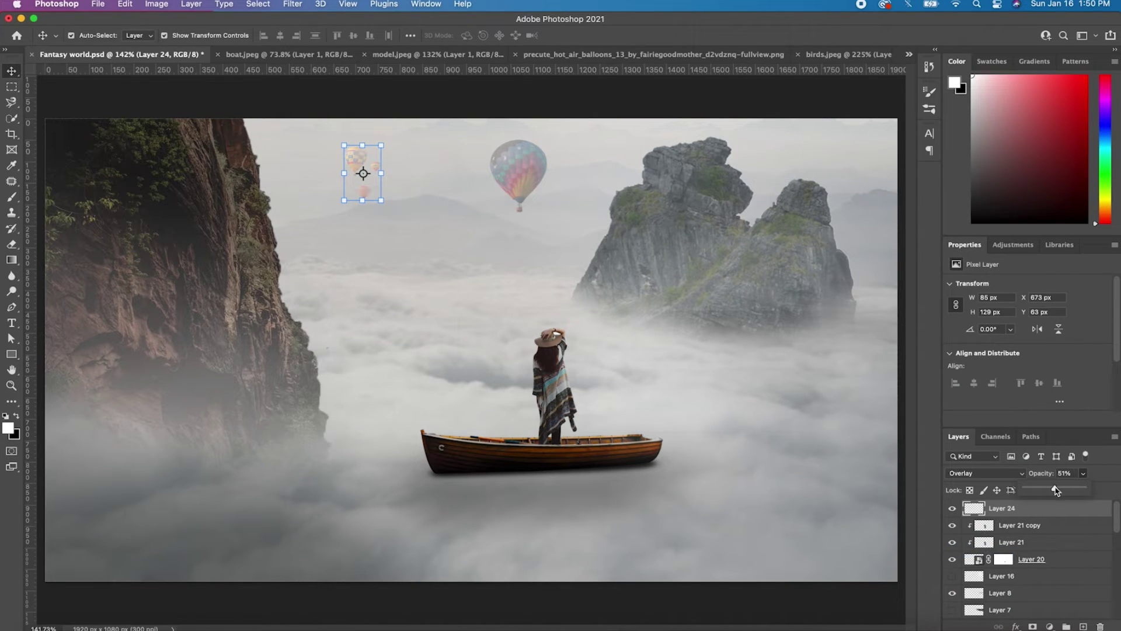
left_click(561, 591)
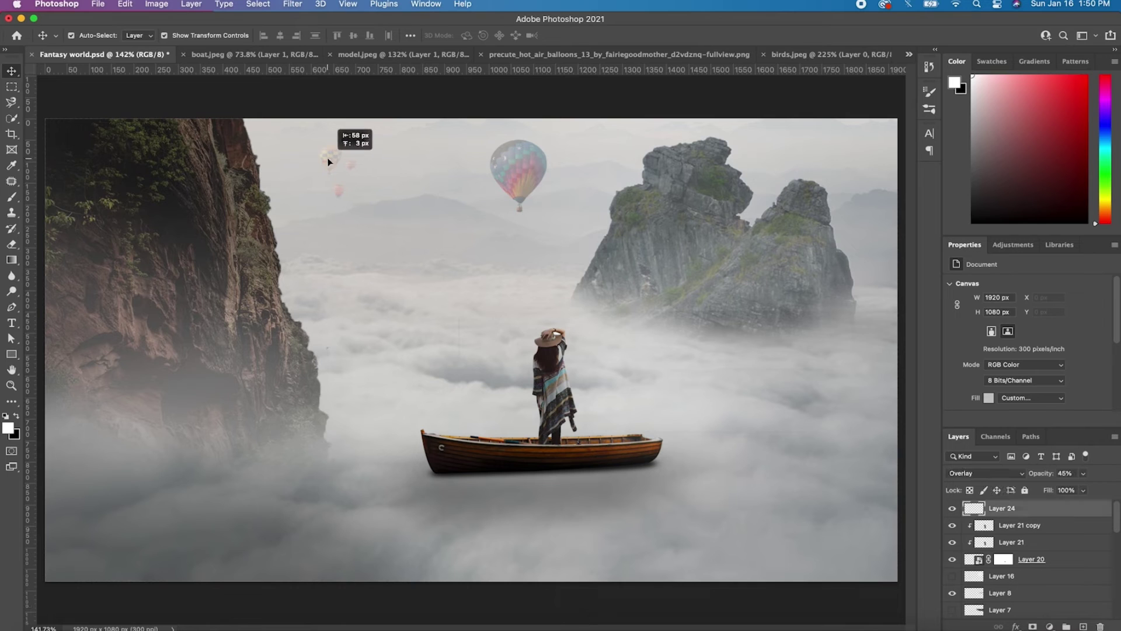
left_click_drag(328, 161, 328, 162)
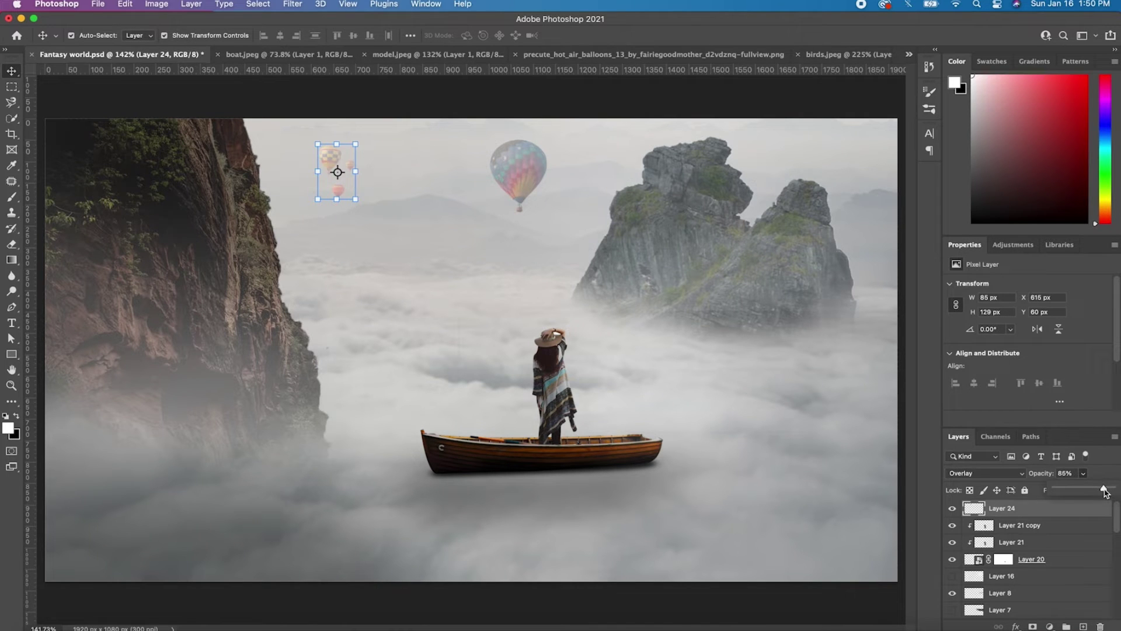
left_click(676, 604)
scroll(500, 540, "down", 5)
scroll(308, 153, "up", 8)
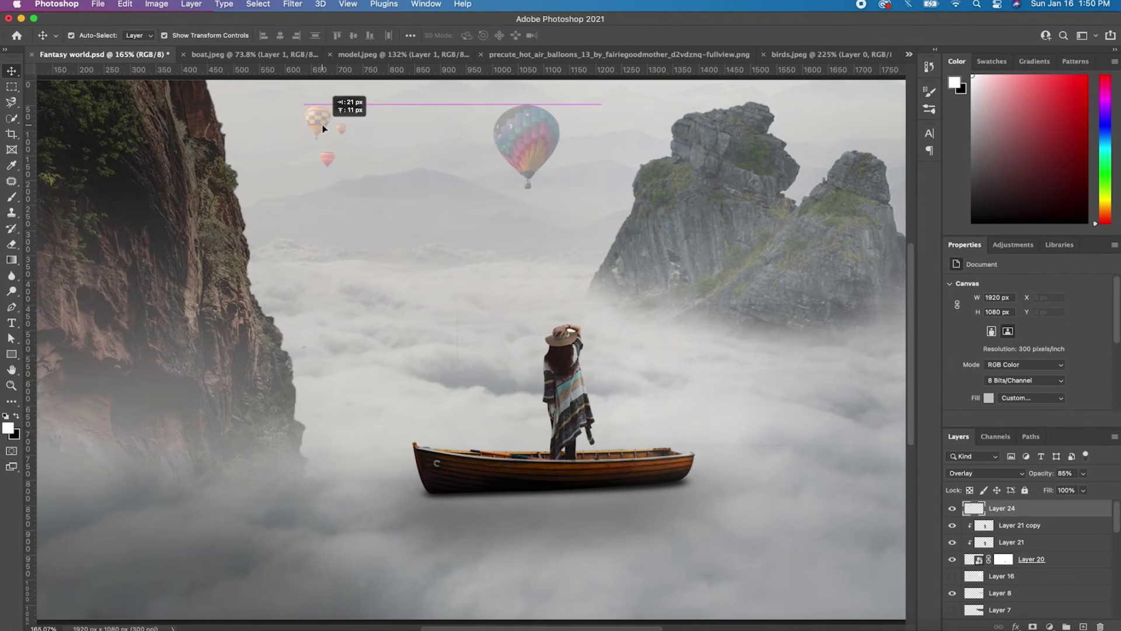
Fade the large balloon further and nudge the small balloon cluster down and left.
left_click(522, 142)
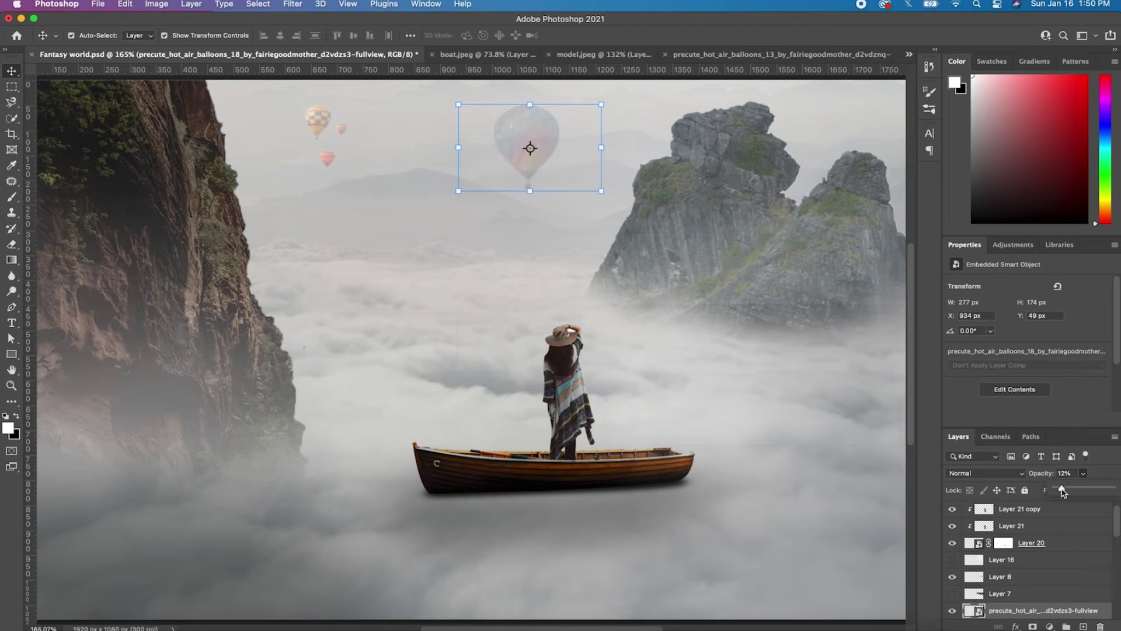
left_click_drag(1088, 477, 1083, 477)
key("ctrl+0")
left_click(774, 305)
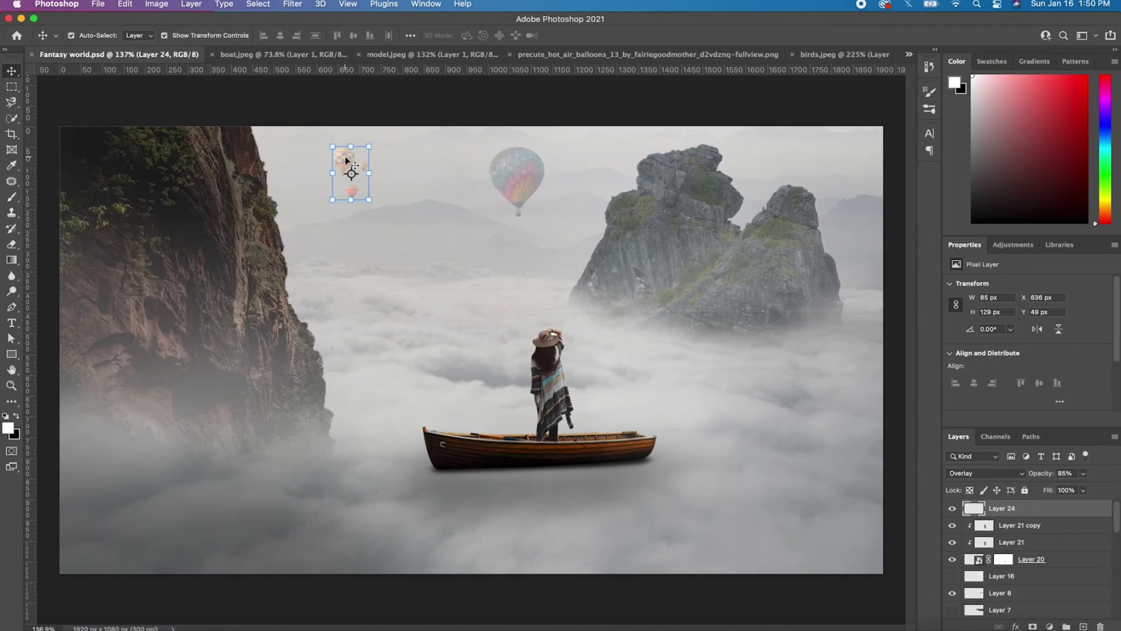
key("ctrl+m")
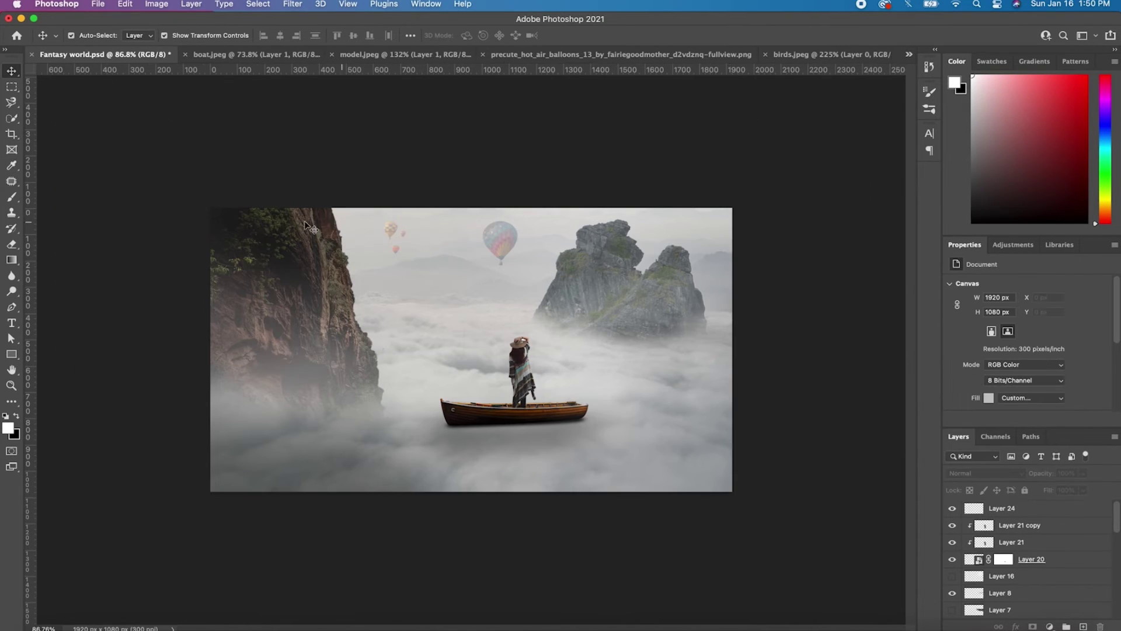
left_click_drag(387, 226, 384, 240)
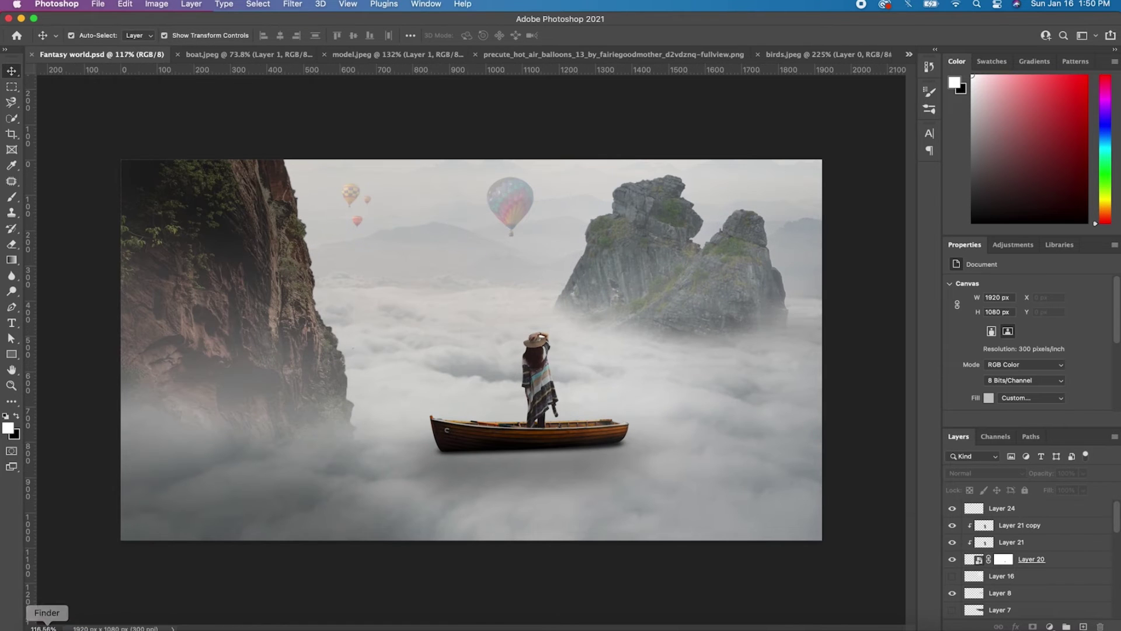
Place the seagull image into the composite and shrink it near the boat.
left_click(47, 624)
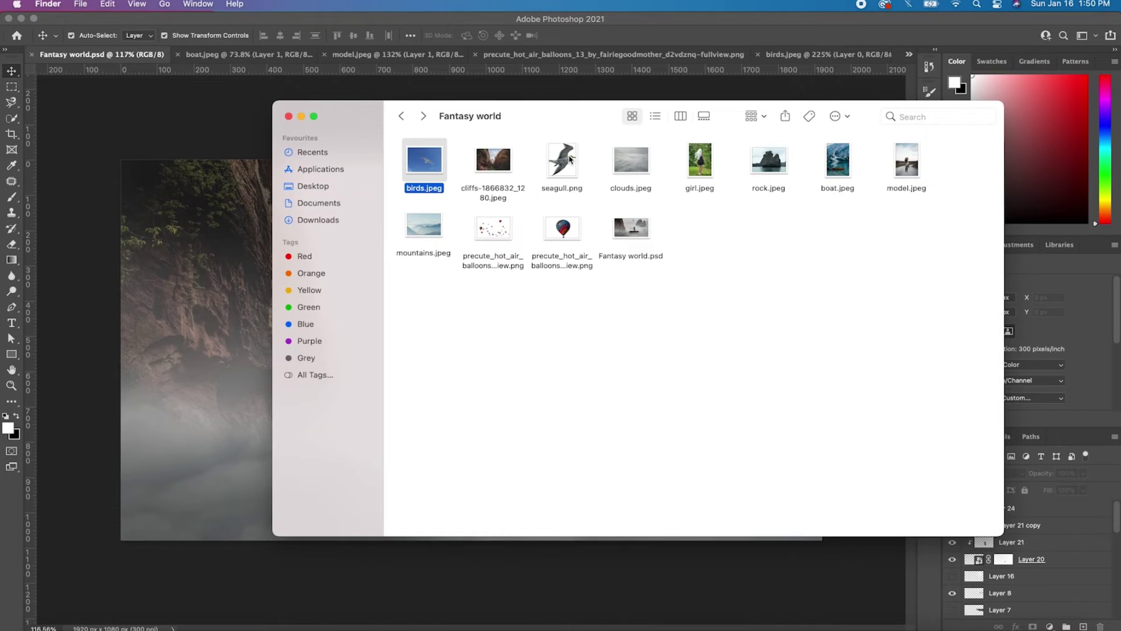
left_click_drag(570, 157, 208, 363)
left_click_drag(633, 159, 471, 299)
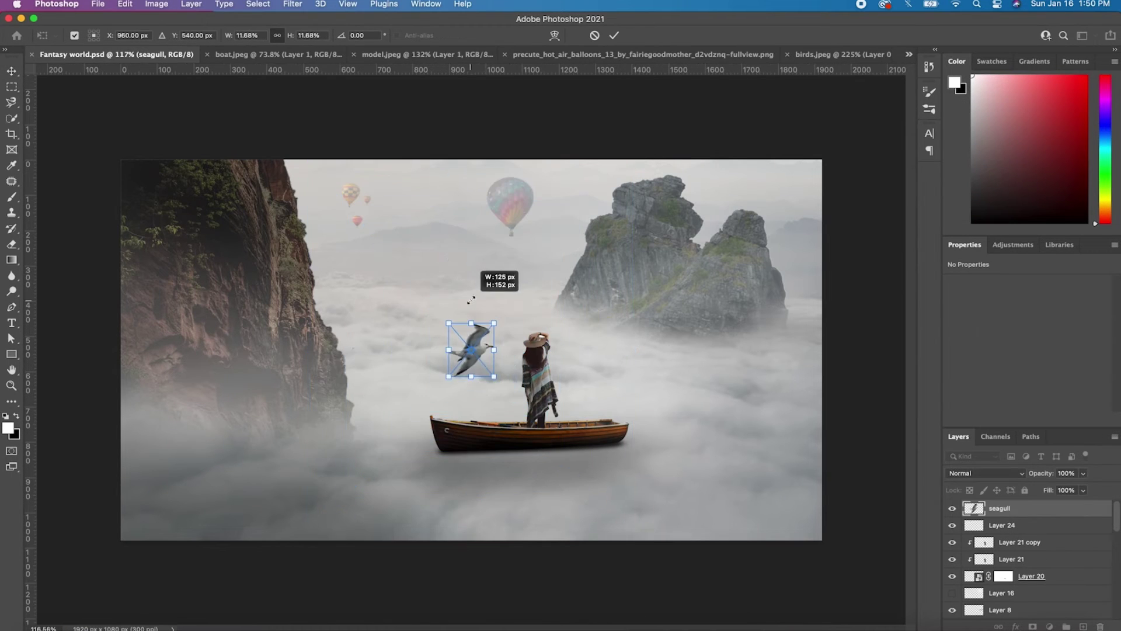
left_click(614, 35)
left_click_drag(472, 350, 529, 222)
scroll(537, 260, "up", 3)
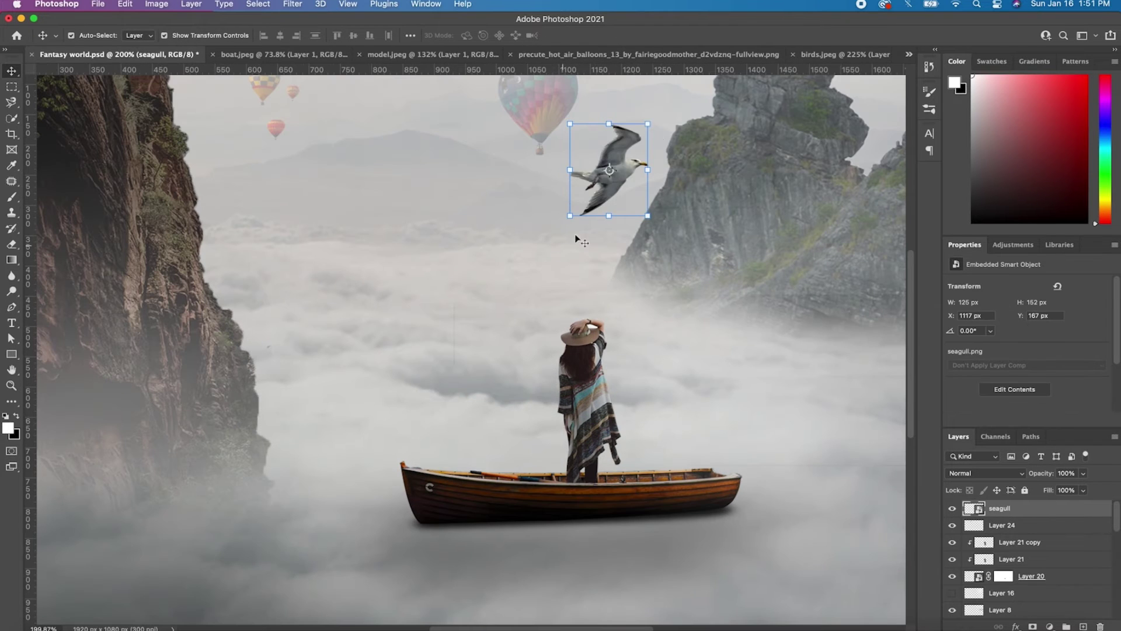
left_click_drag(648, 124, 629, 147)
left_click(614, 35)
Move the seagull closer to the woman and enlarge it slightly.
scroll(520, 198, "down", 2)
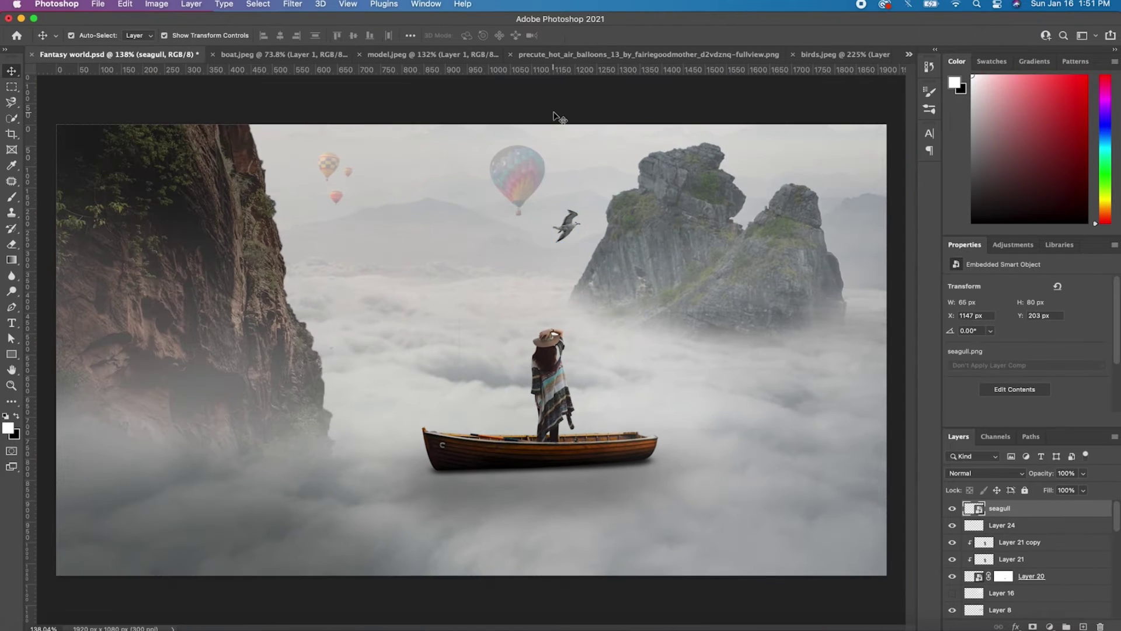
left_click_drag(567, 234, 552, 258)
scroll(598, 220, "up", 3)
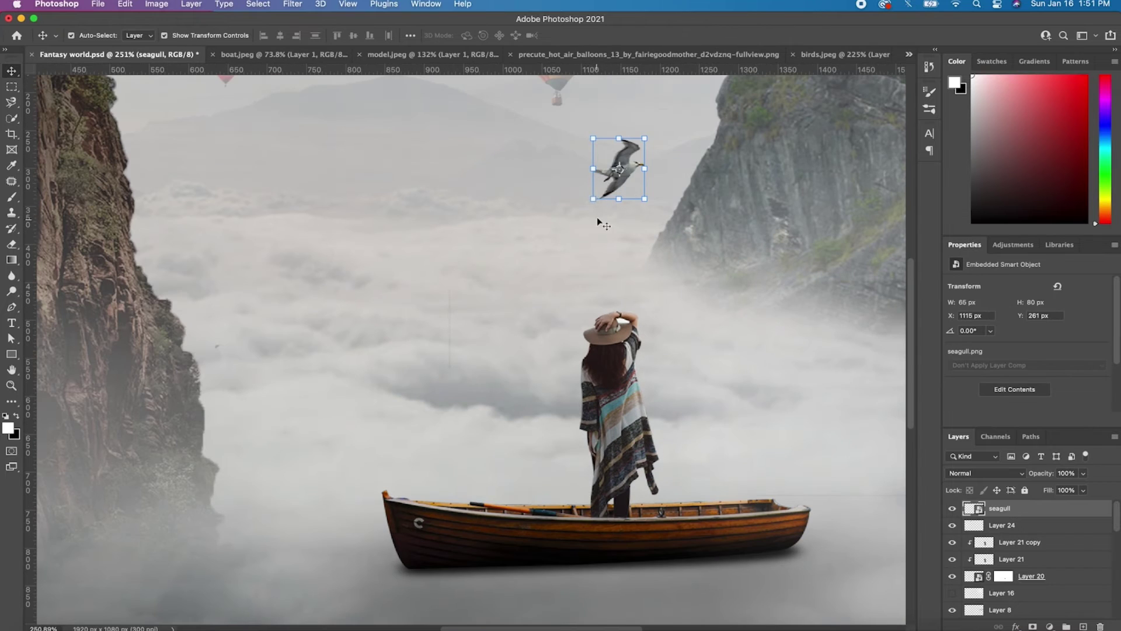
left_click_drag(593, 198, 581, 212)
left_click(614, 35)
left_click(461, 209)
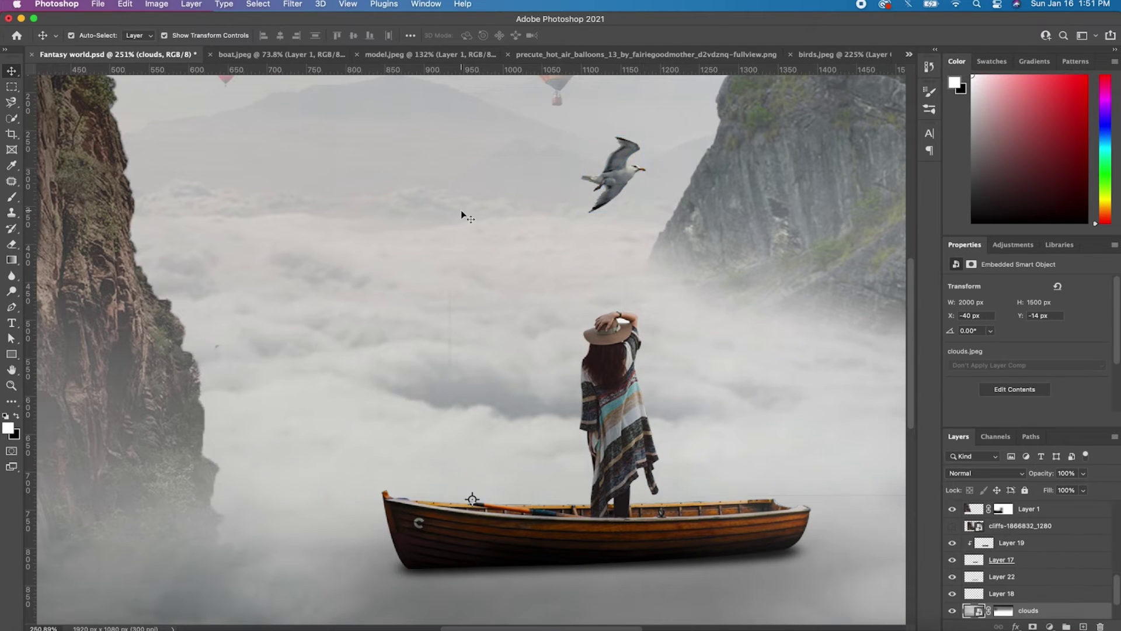
scroll(461, 209, "down", 4)
left_click_drag(528, 270, 532, 295)
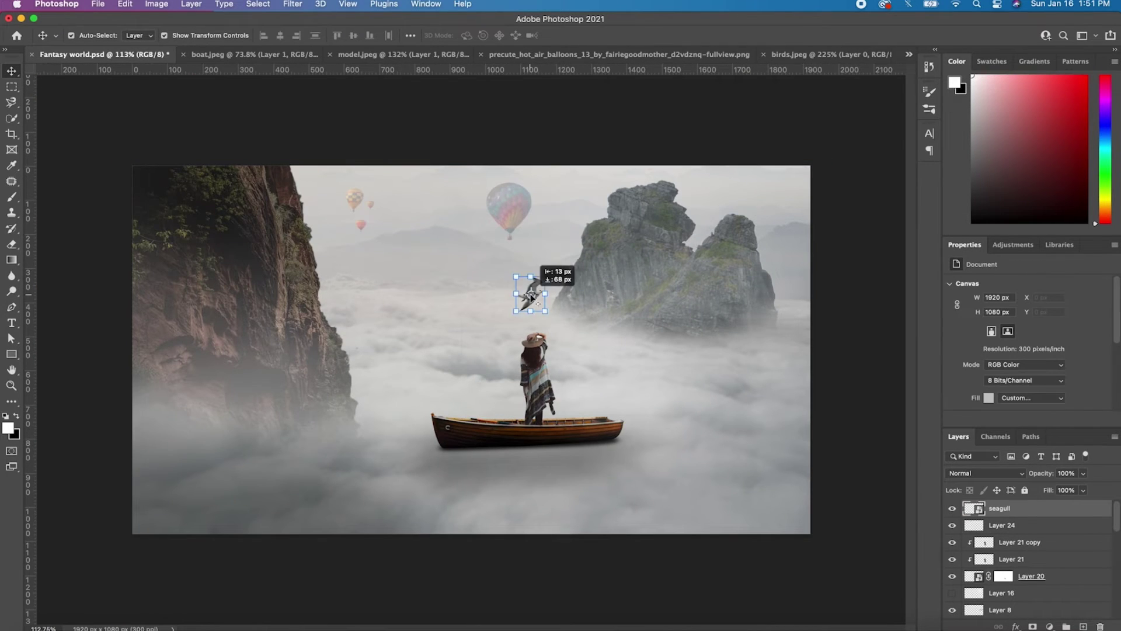
scroll(474, 349, "up", 5)
mouse_move(584, 237)
left_mouse_down()
mouse_move(558, 233)
mouse_move(586, 197)
left_mouse_up()
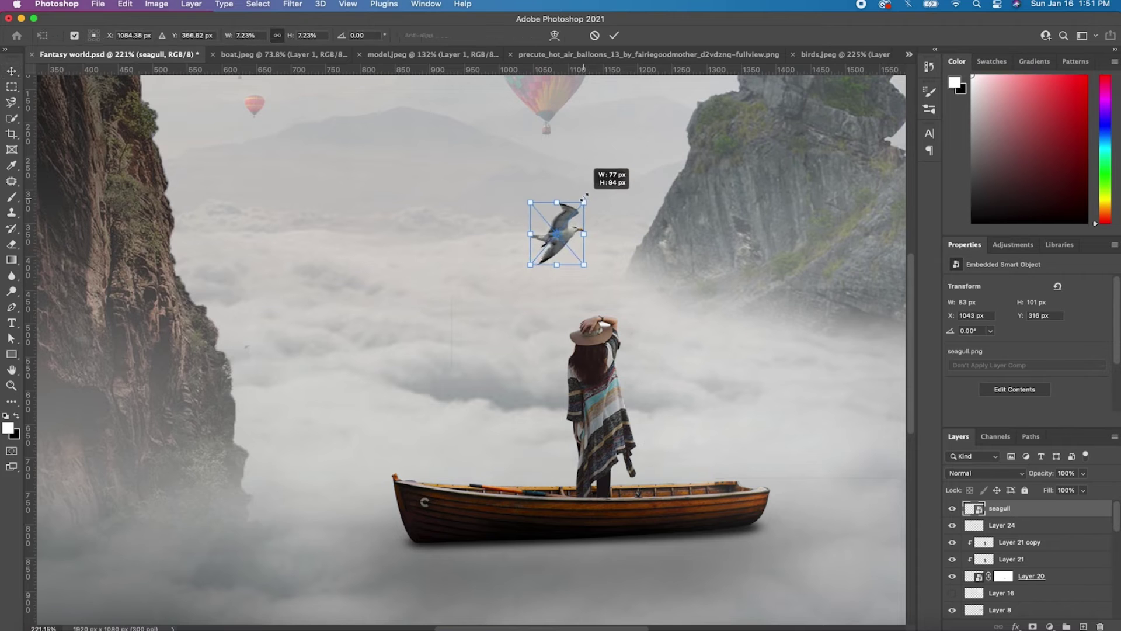
key("Return")
Fine-tune the seagull's position up and to the left.
scroll(625, 120, "down", 3)
scroll(531, 285, "up", 2)
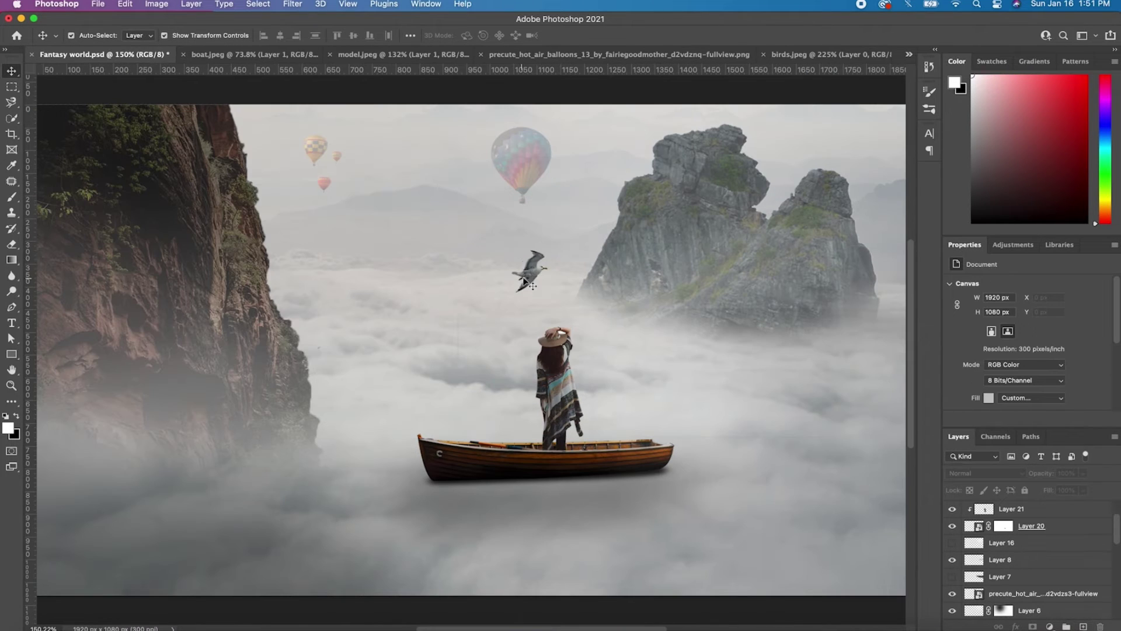
left_click_drag(532, 284, 541, 270)
scroll(478, 360, "up", 2)
mouse_move(573, 219)
left_mouse_down()
mouse_move(537, 219)
mouse_move(571, 218)
left_mouse_up()
scroll(571, 217, "down", 3)
scroll(548, 228, "up", 2)
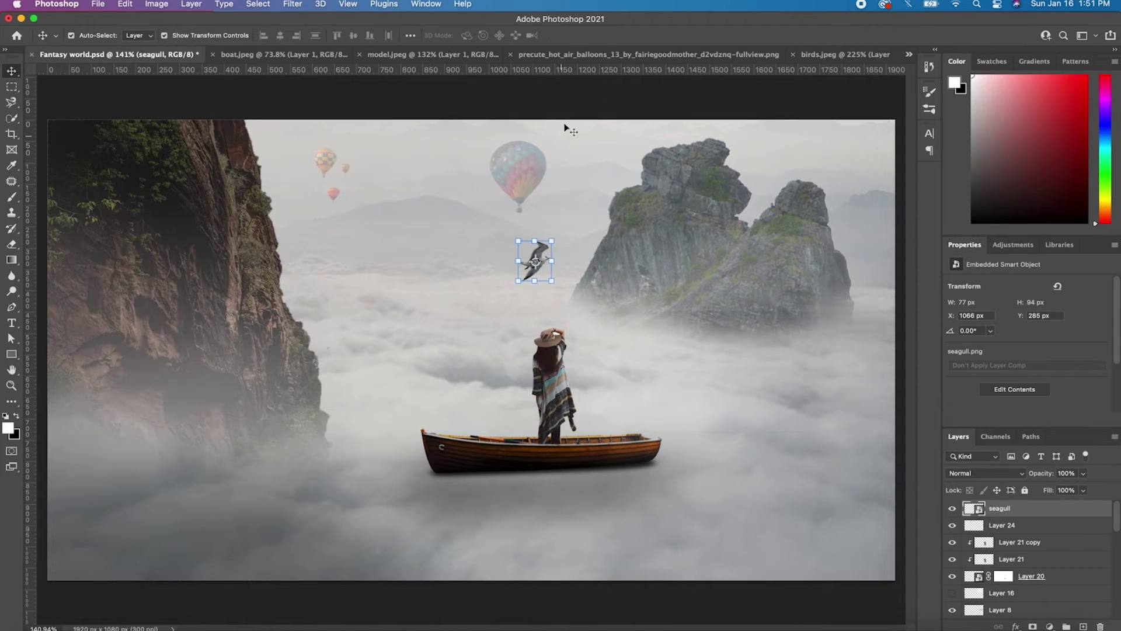
Brighten the seagull with Curves, lifting the midtones about 128→163.
key("ctrl+m")
left_click_drag(497, 136, 805, 210)
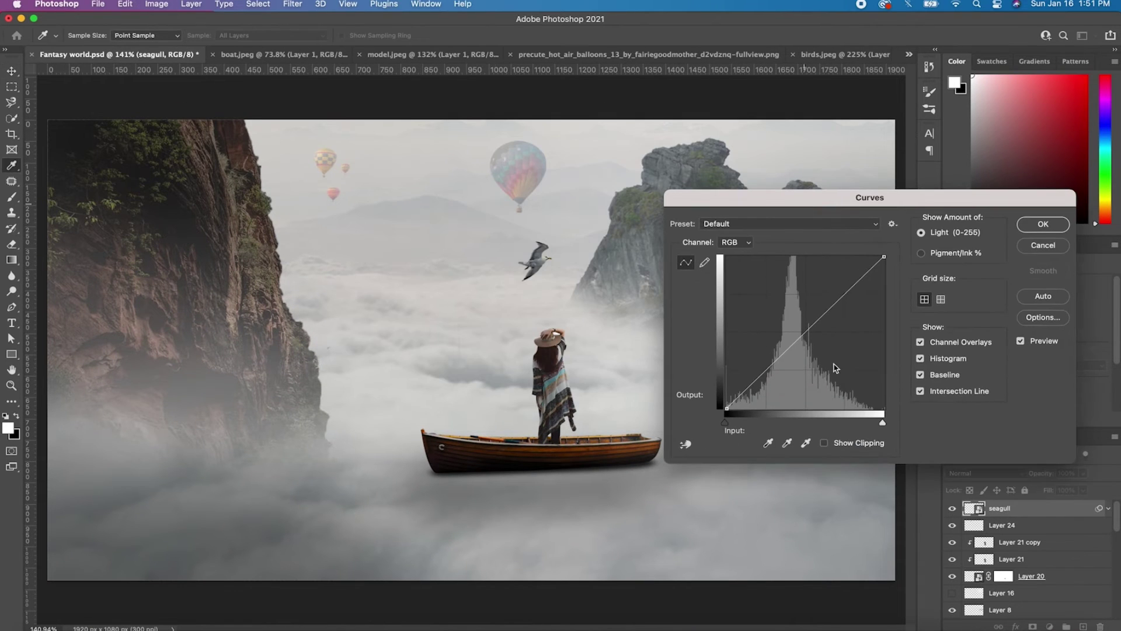
left_click_drag(805, 330, 806, 311)
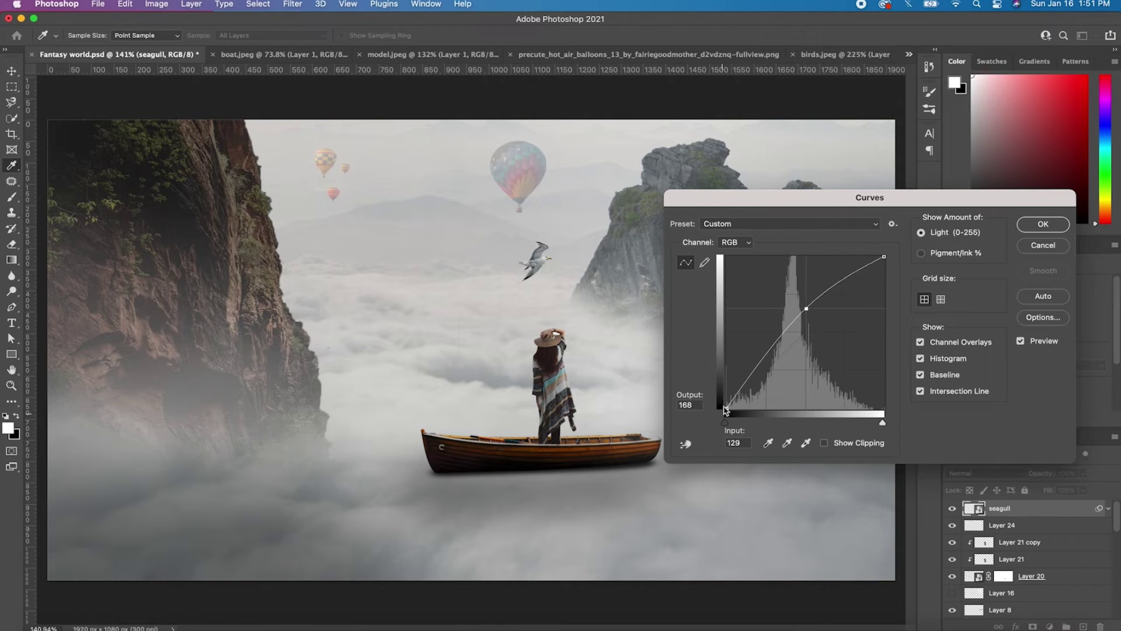
Apply the Curves brightening to the seagull and save the composite.
left_click(1043, 224)
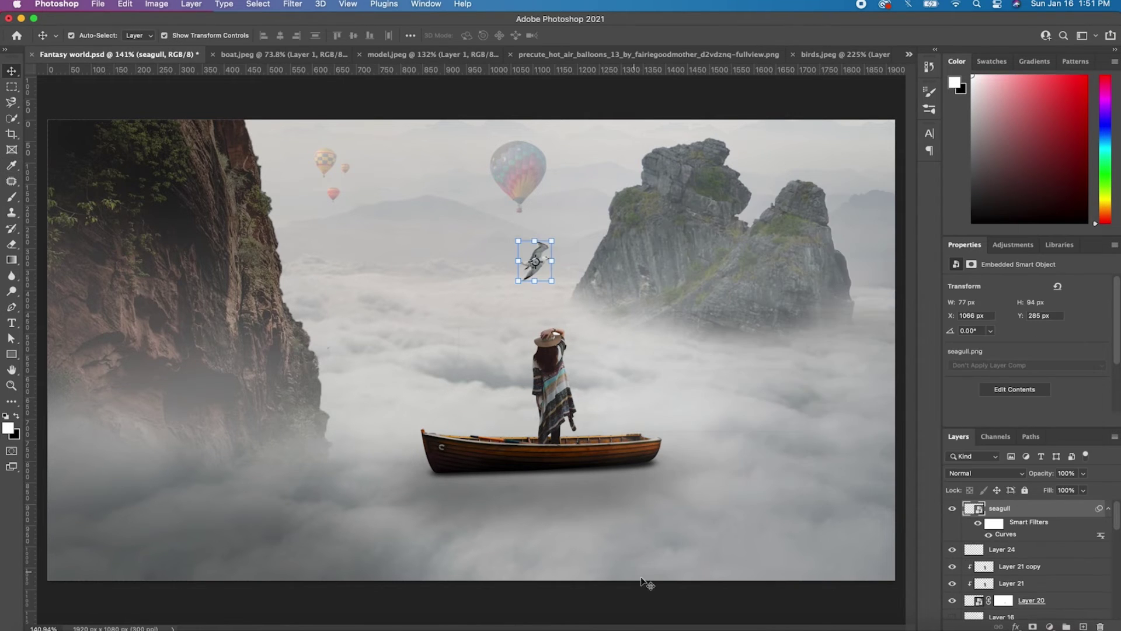
key("v")
key("ctrl+s")
scroll(549, 333, "up", 3)
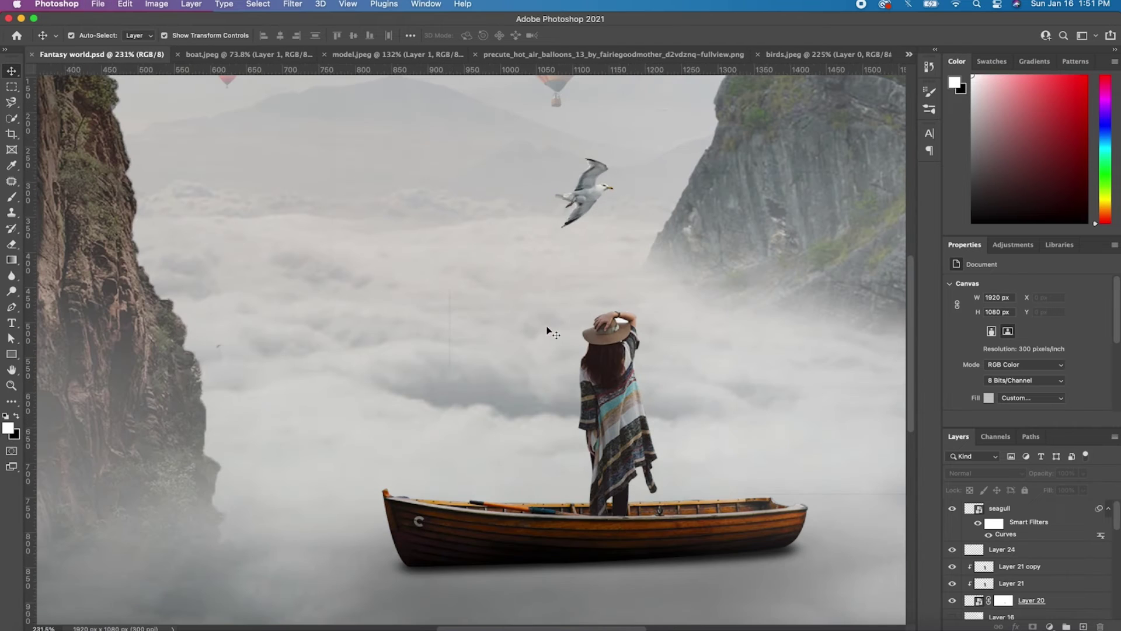
left_click(590, 186)
scroll(588, 188, "down", 5)
left_click(554, 585)
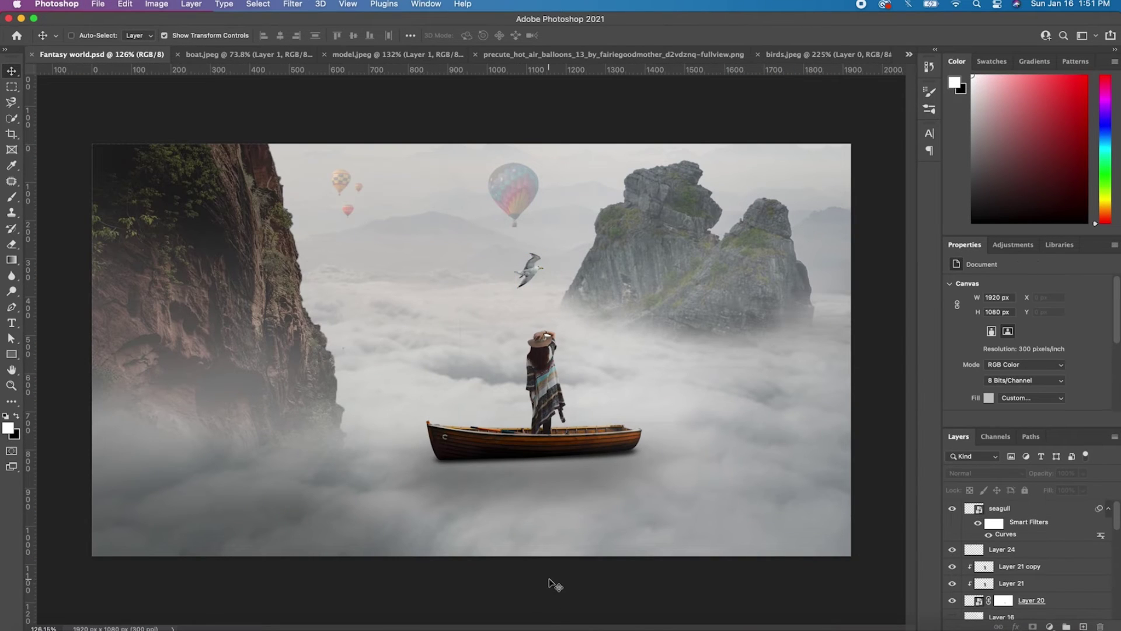
scroll(554, 285, "up", 3)
scroll(551, 293, "down", 2)
scroll(551, 293, "down", 2)
scroll(551, 293, "up", 1)
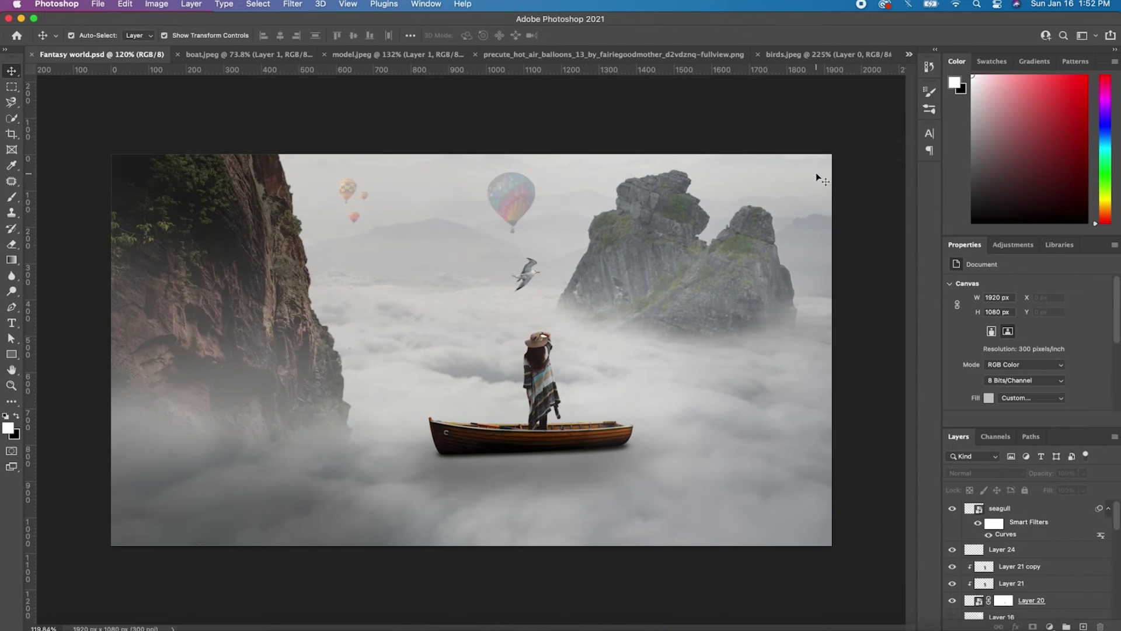
Slightly rescale the large hot-air balloon from its corner.
left_click(519, 187)
left_click_drag(564, 163, 569, 166)
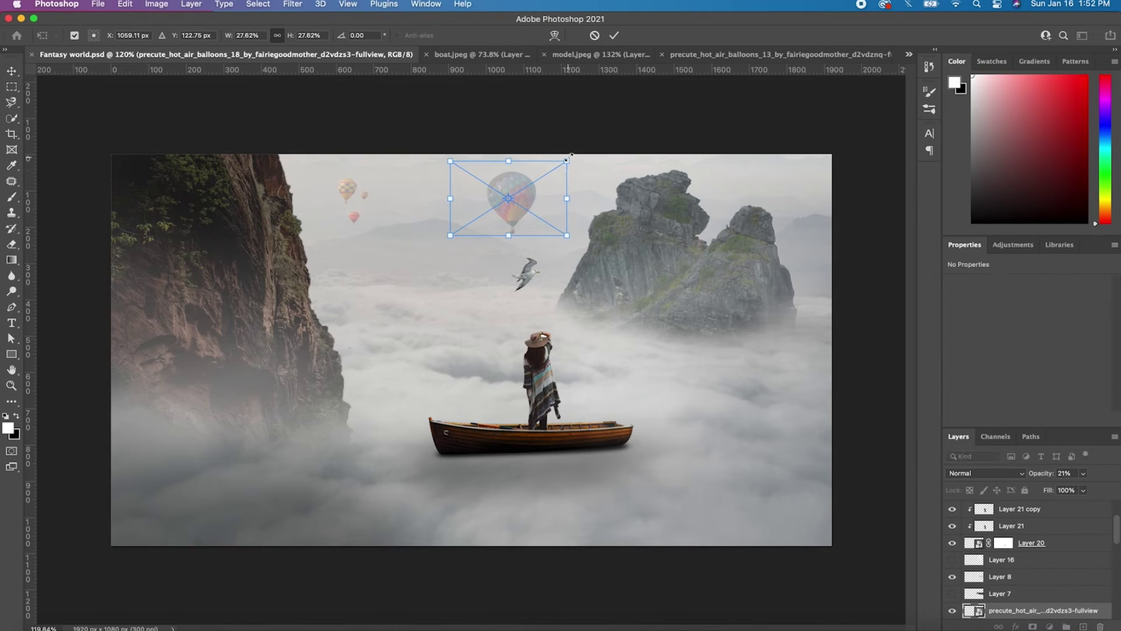
left_click(613, 36)
left_click(512, 191)
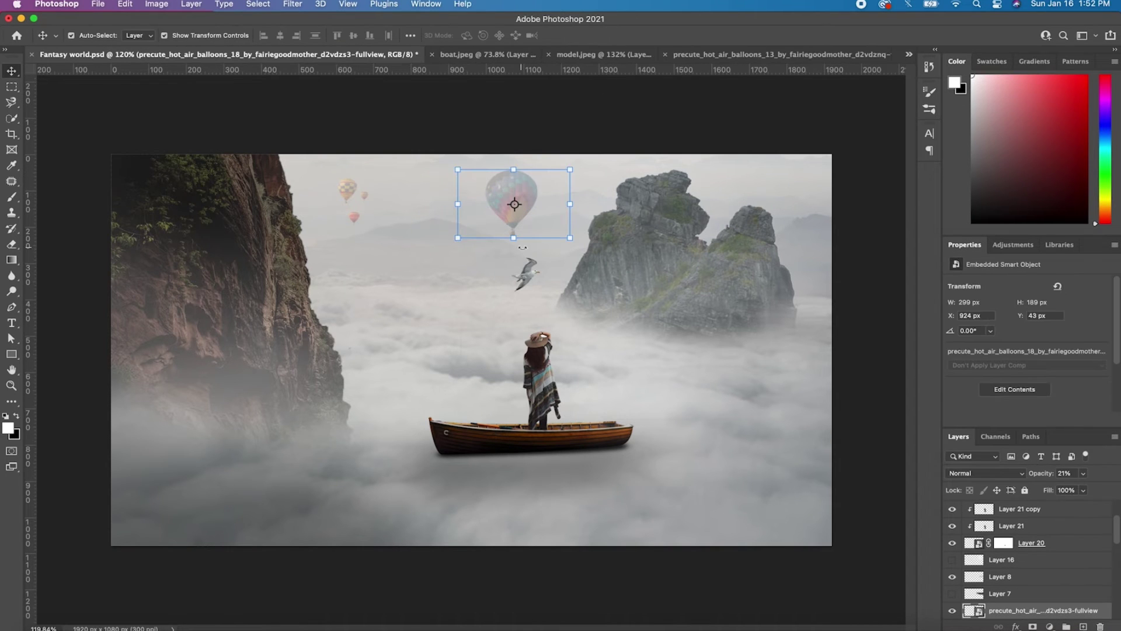
left_click(527, 276)
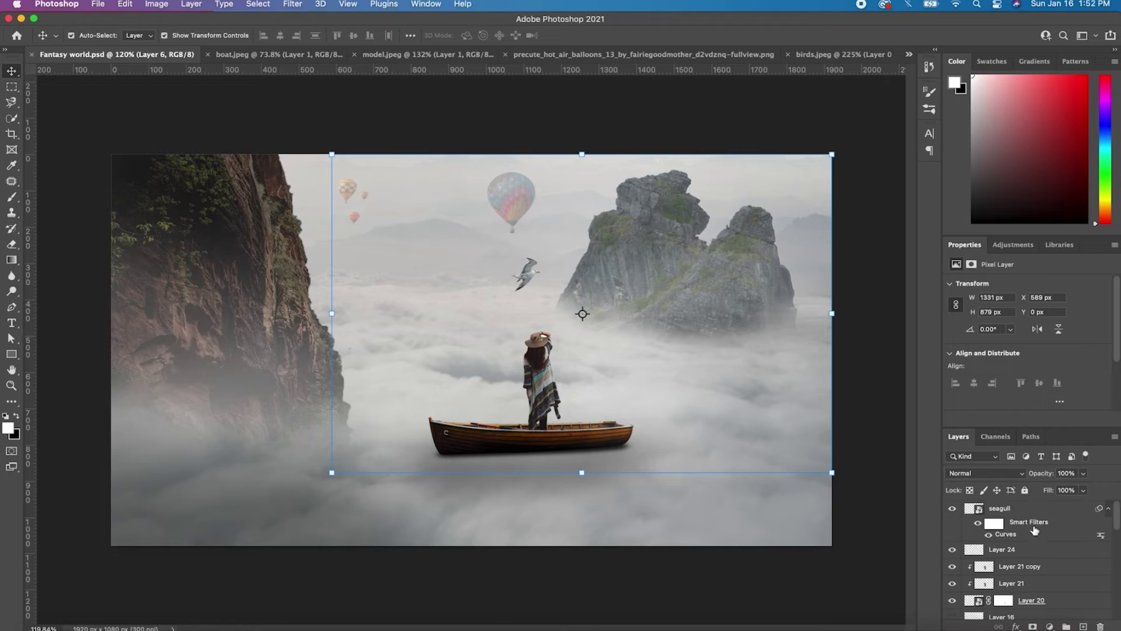
Add a new empty layer above the seagull layer for painting.
left_click(1000, 508)
left_click(1083, 626)
key("b")
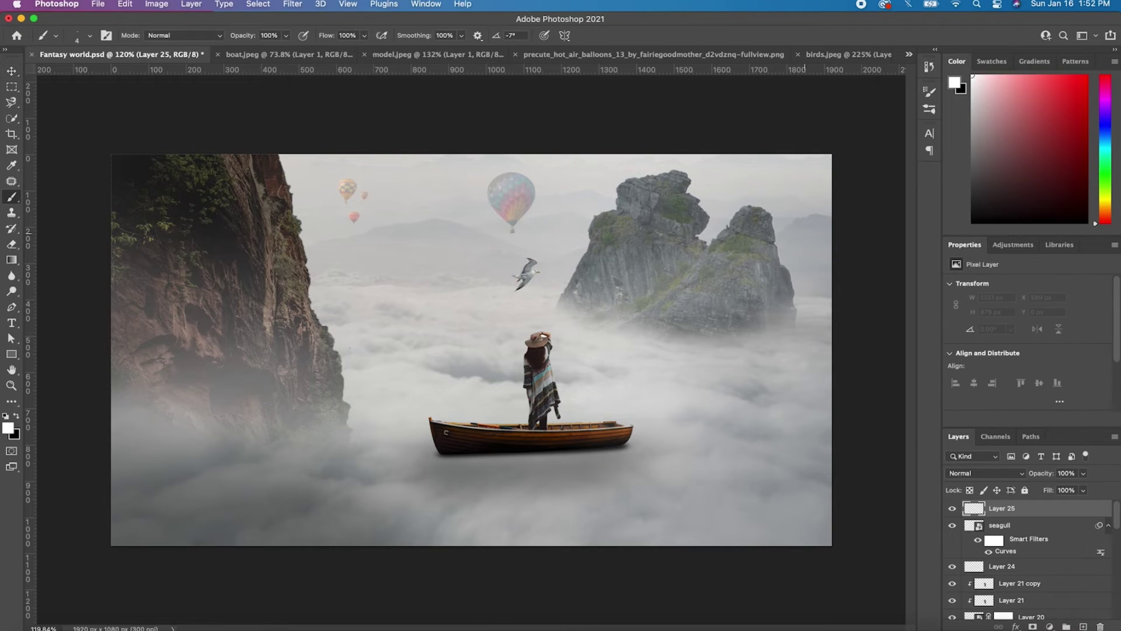
Paint a soft white glow into the top-right sky.
left_click(813, 171)
left_click_drag(830, 207, 804, 176)
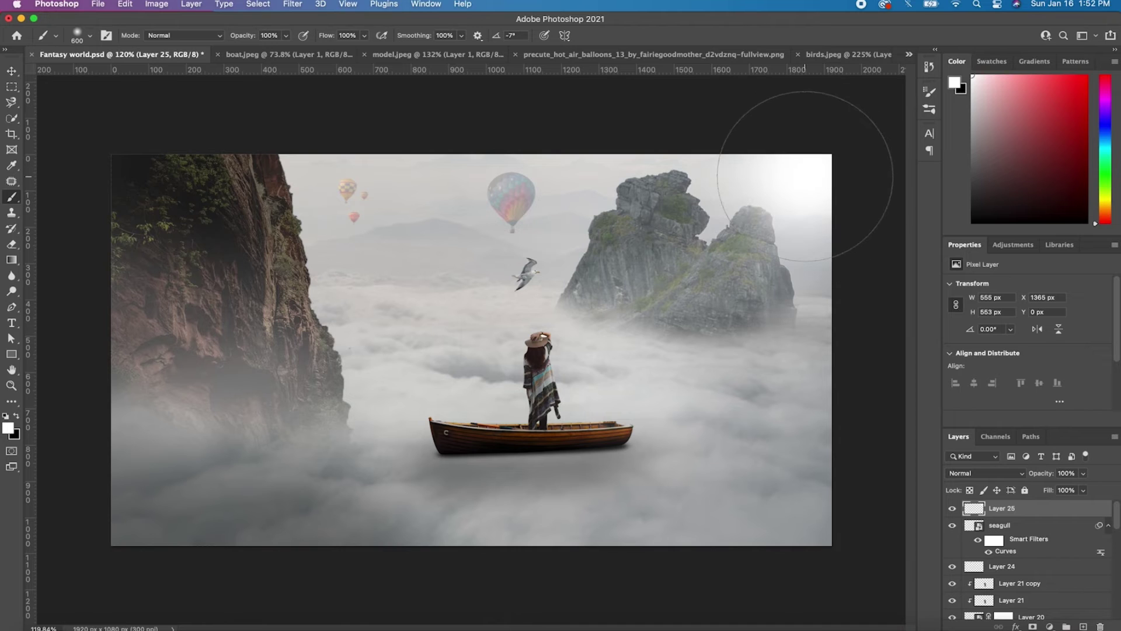
key("v")
Add a new layer clipped to the rock layer, Layer 4.
left_click(626, 277)
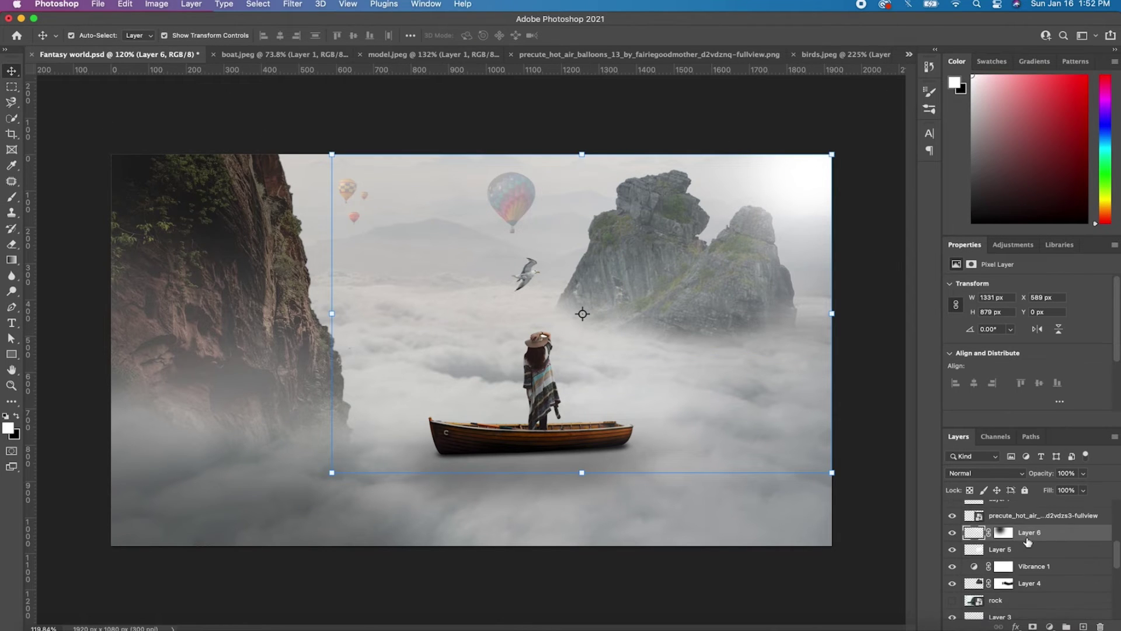
scroll(1016, 546, "down", 2)
left_click(972, 558)
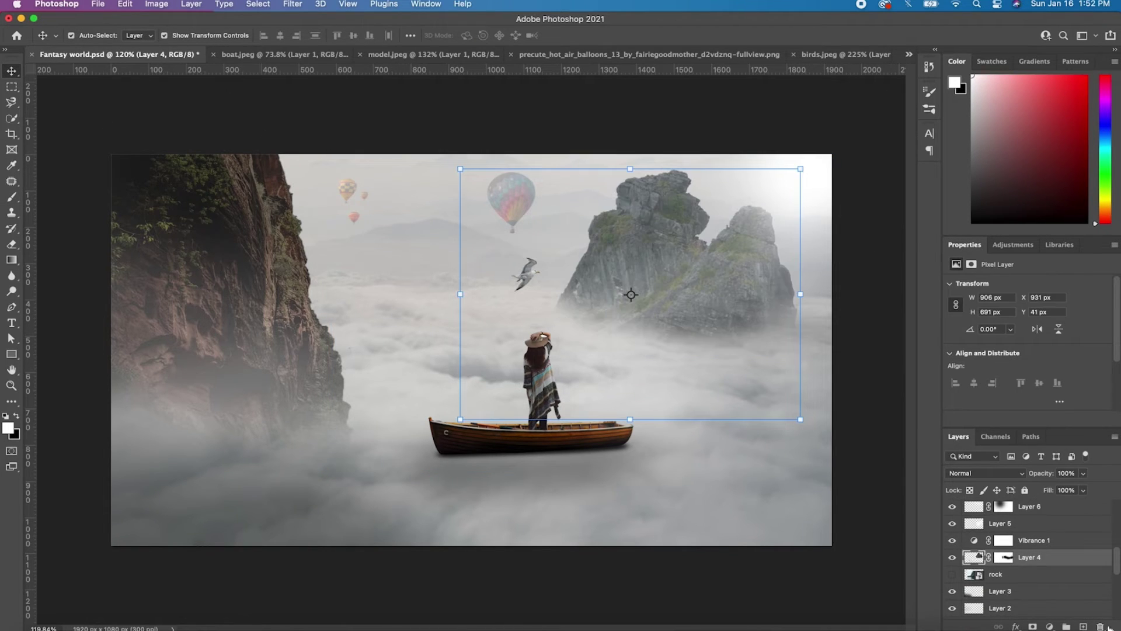
left_click(1083, 626)
right_click(1029, 558)
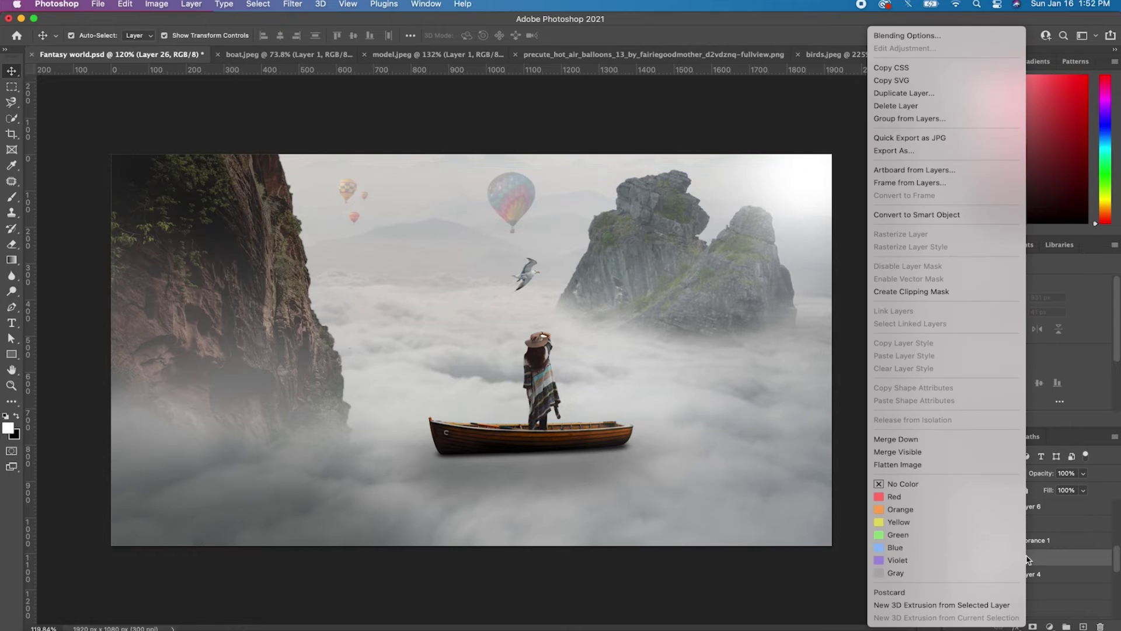
left_click(929, 291)
Paint white highlights on the rock tops, blended as Overlay at 68% opacity.
key("super+0")
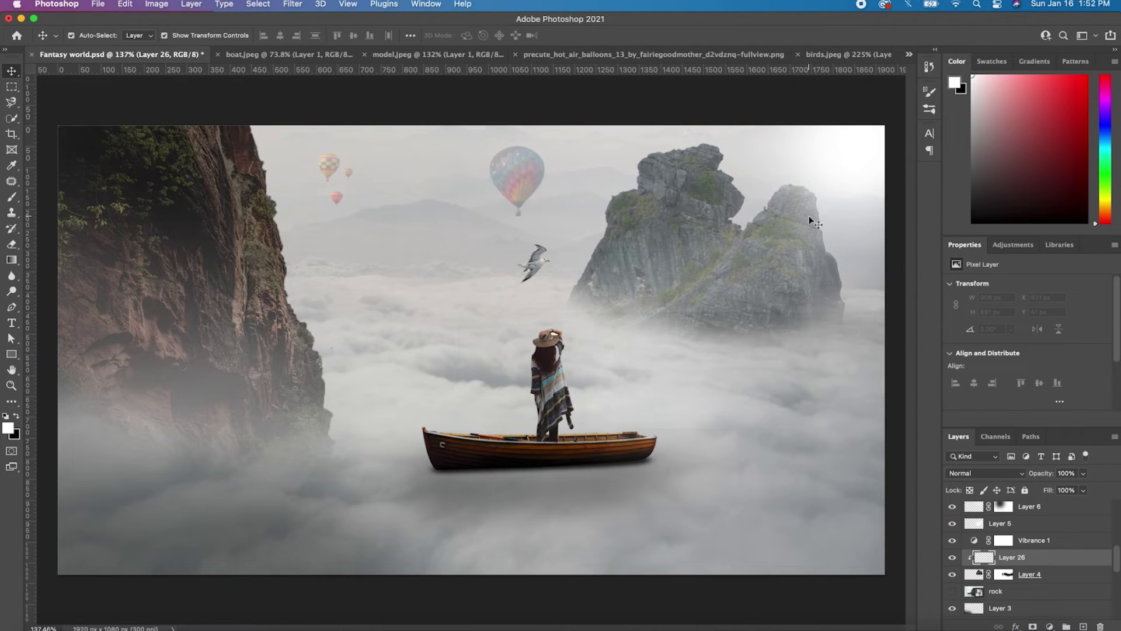
key("b")
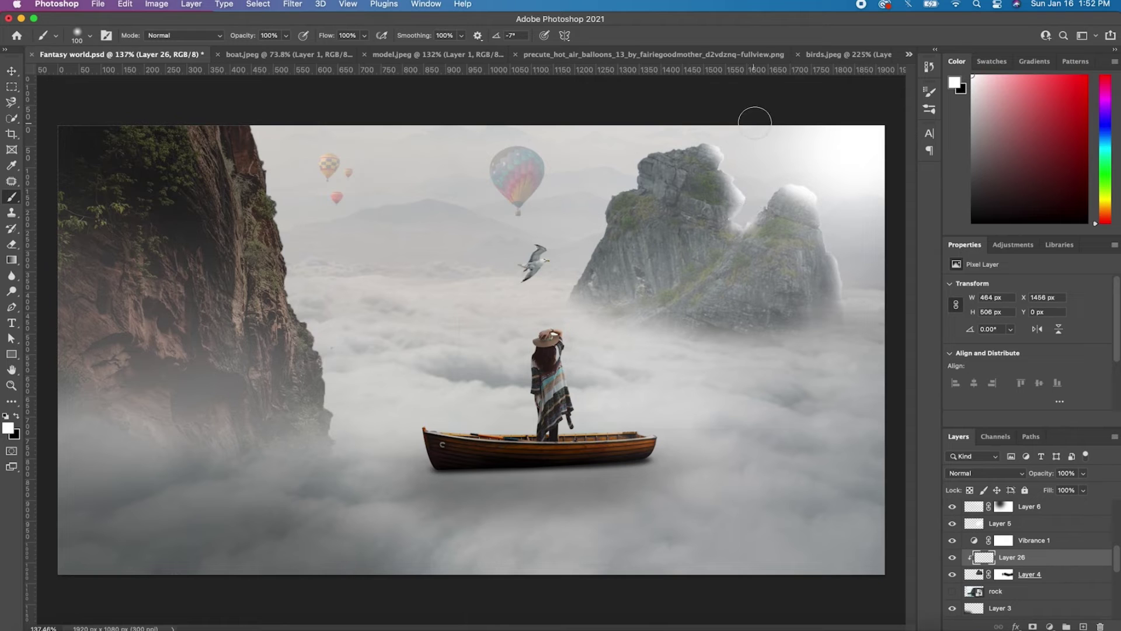
left_click(11, 70)
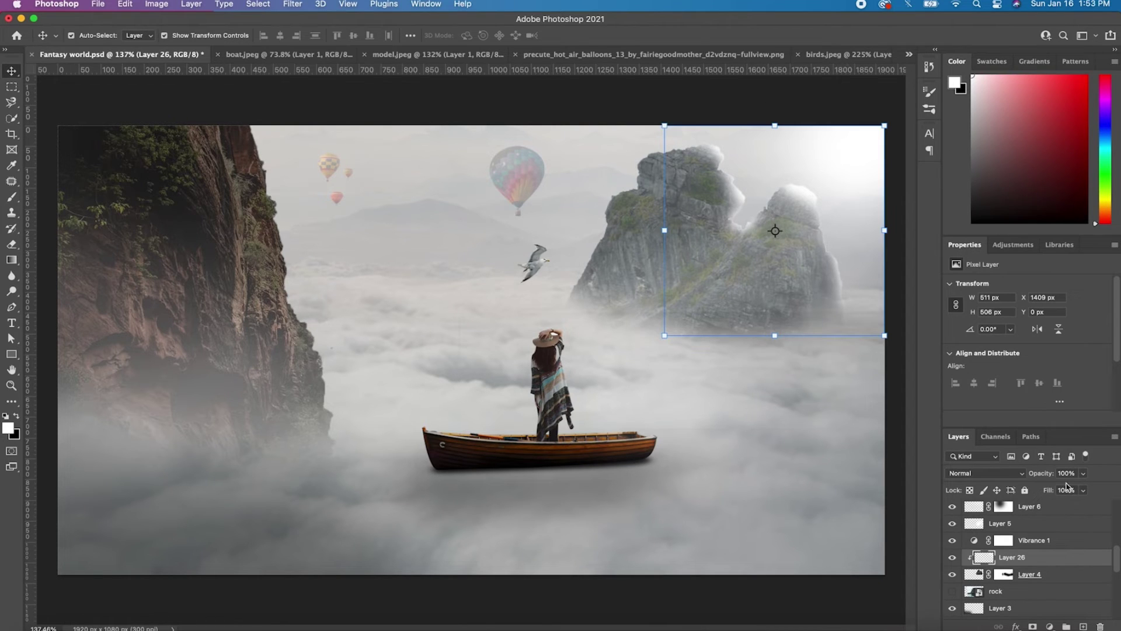
left_click(993, 473)
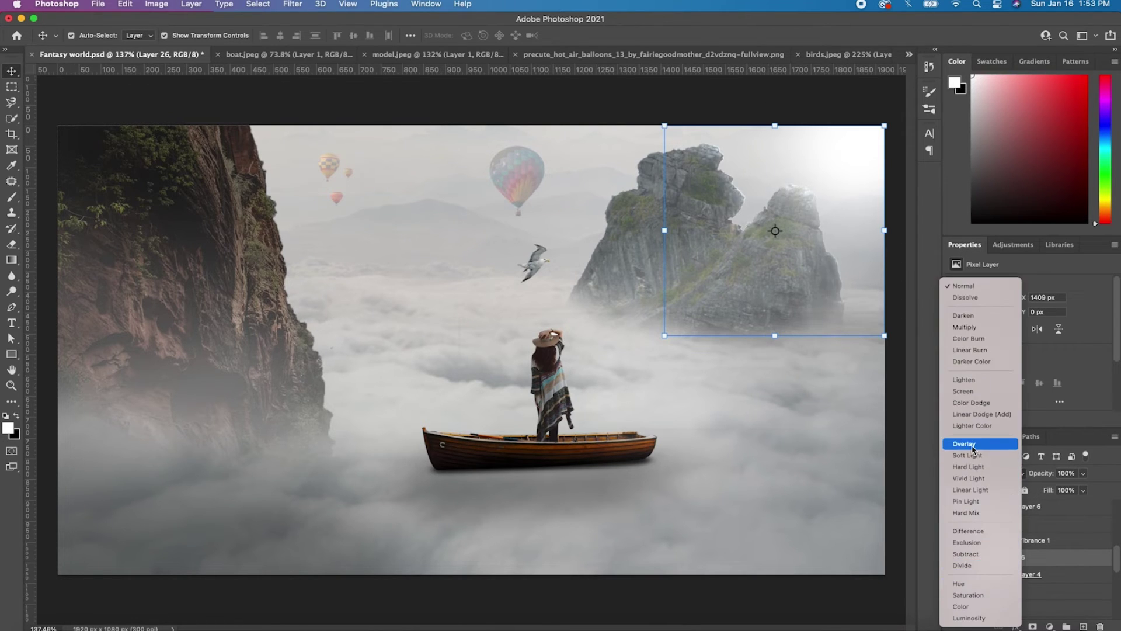
left_click(974, 444)
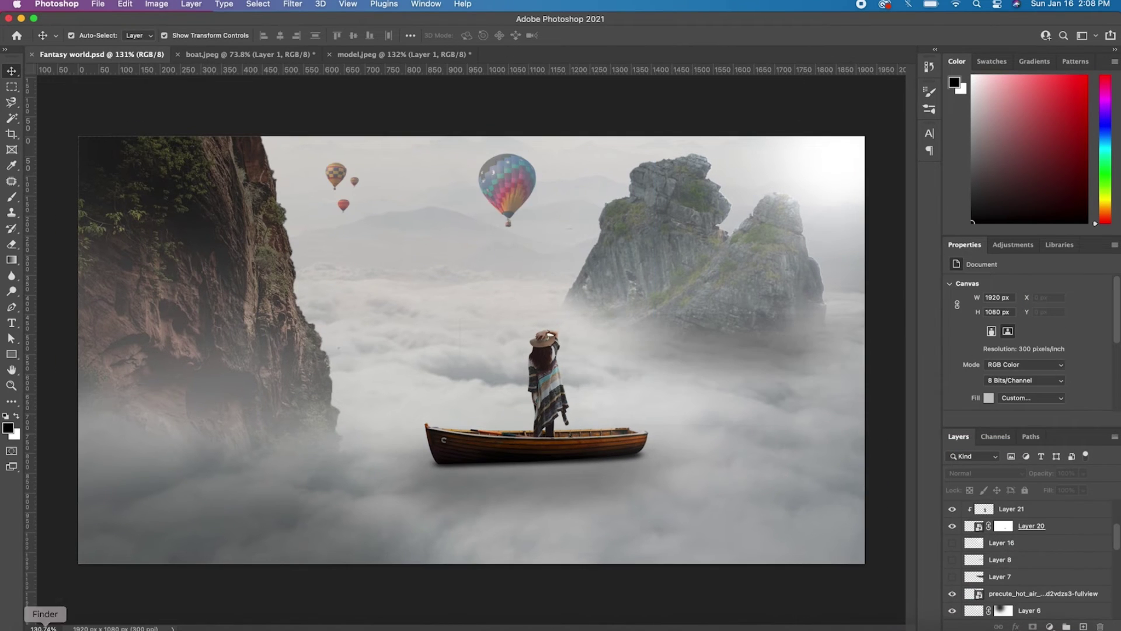
Place bird.png into the composite and scale it down to a small size.
left_click(45, 628)
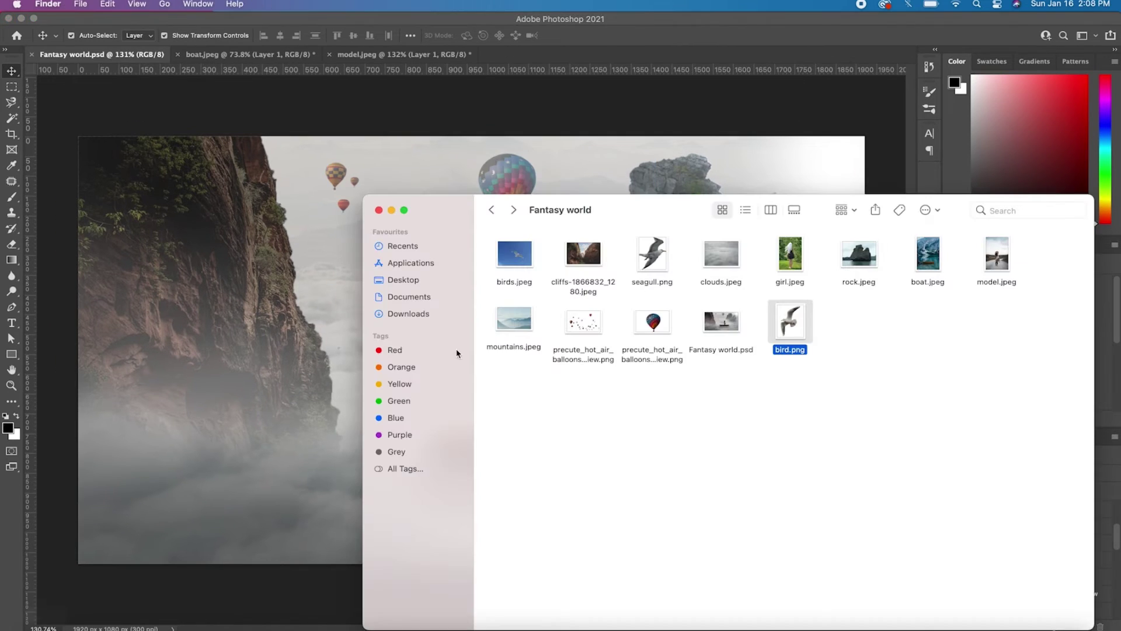
left_click_drag(777, 337, 525, 169)
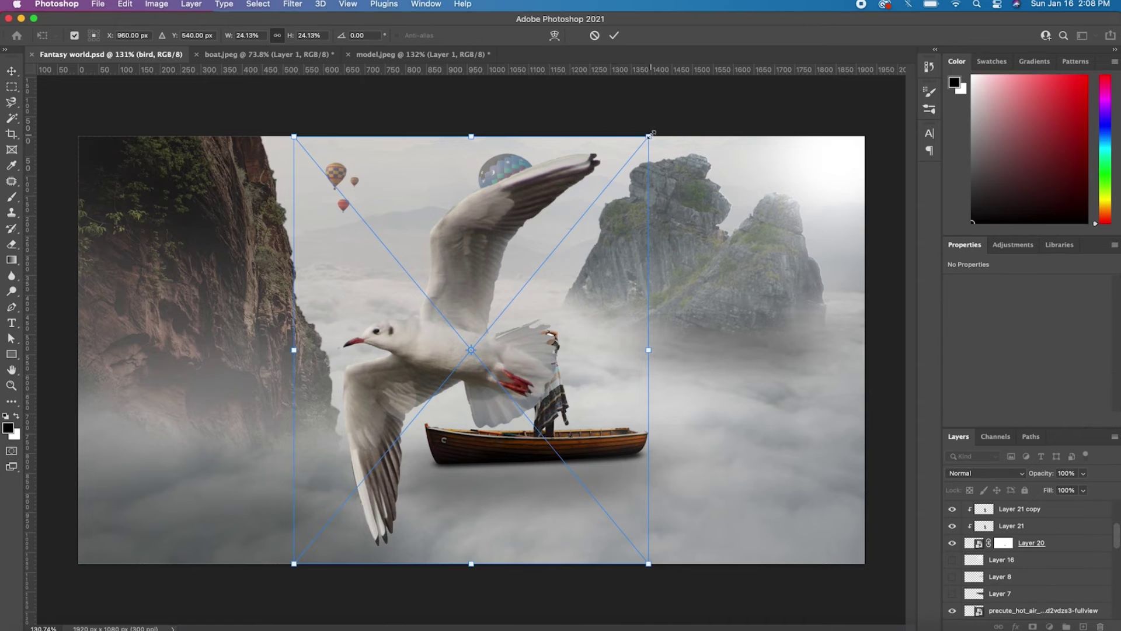
left_click_drag(648, 138, 526, 263)
key("ctrl+z")
key("Return")
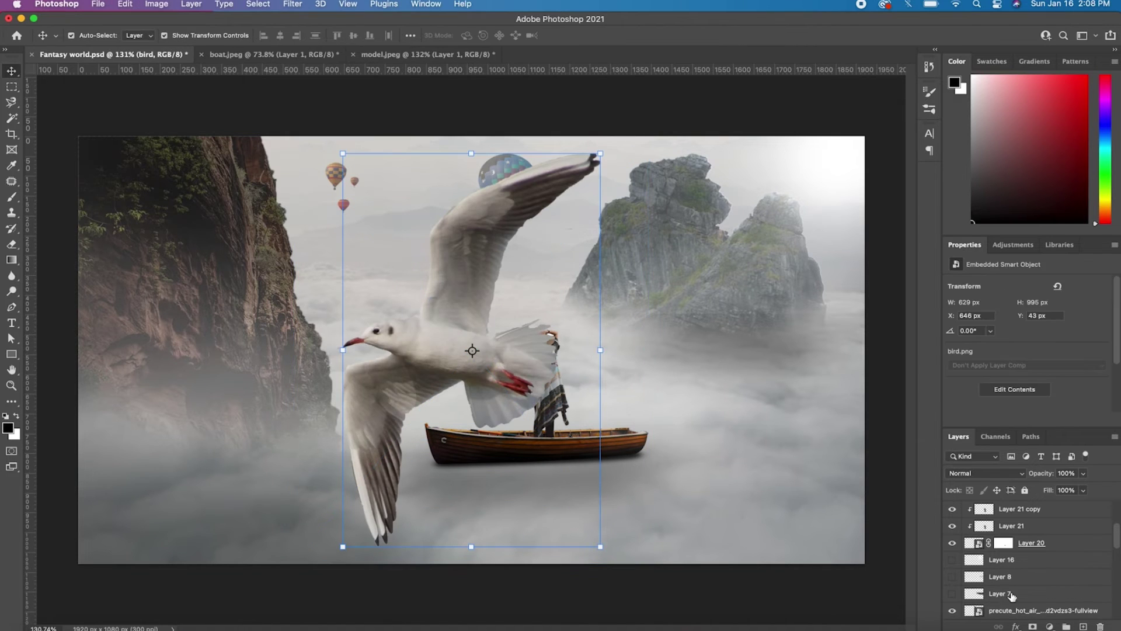
mouse_move(606, 158)
left_mouse_down()
mouse_move(476, 340)
mouse_move(584, 226)
left_mouse_up()
Position the small bird near the right rock and save the composite.
scroll(574, 218, "up", 5)
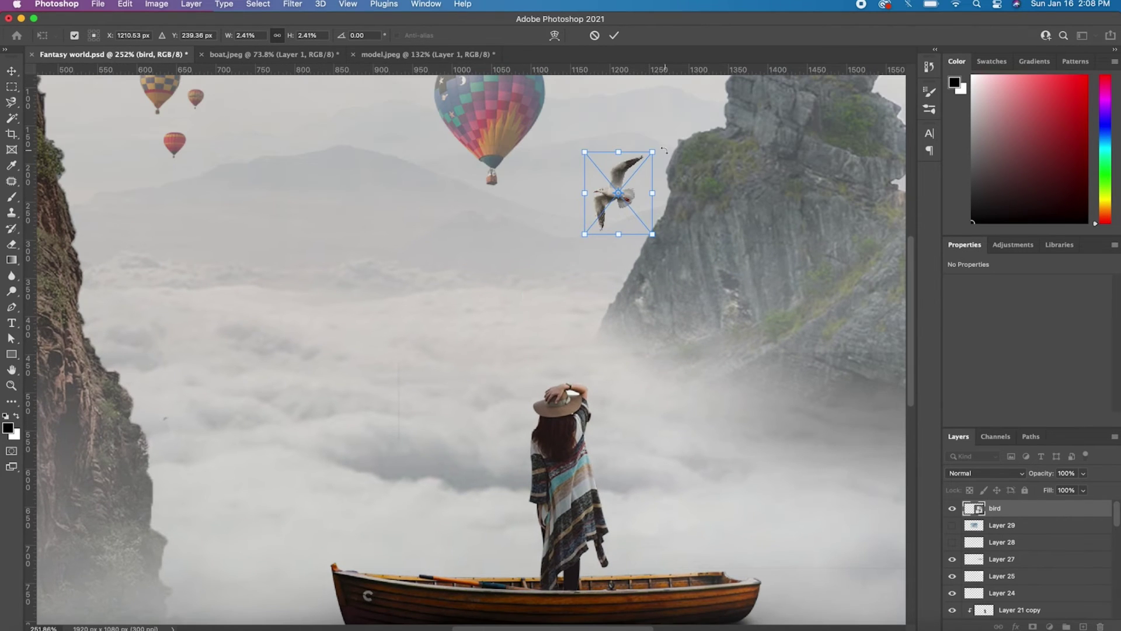
key("Return")
left_click(536, 218)
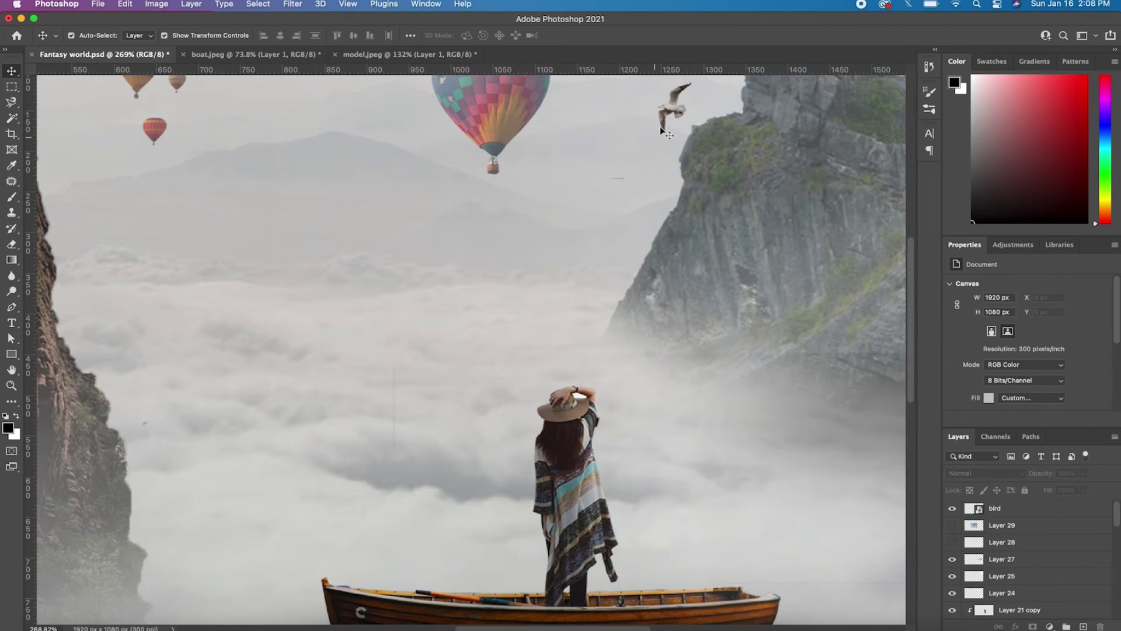
left_click_drag(660, 126, 639, 157)
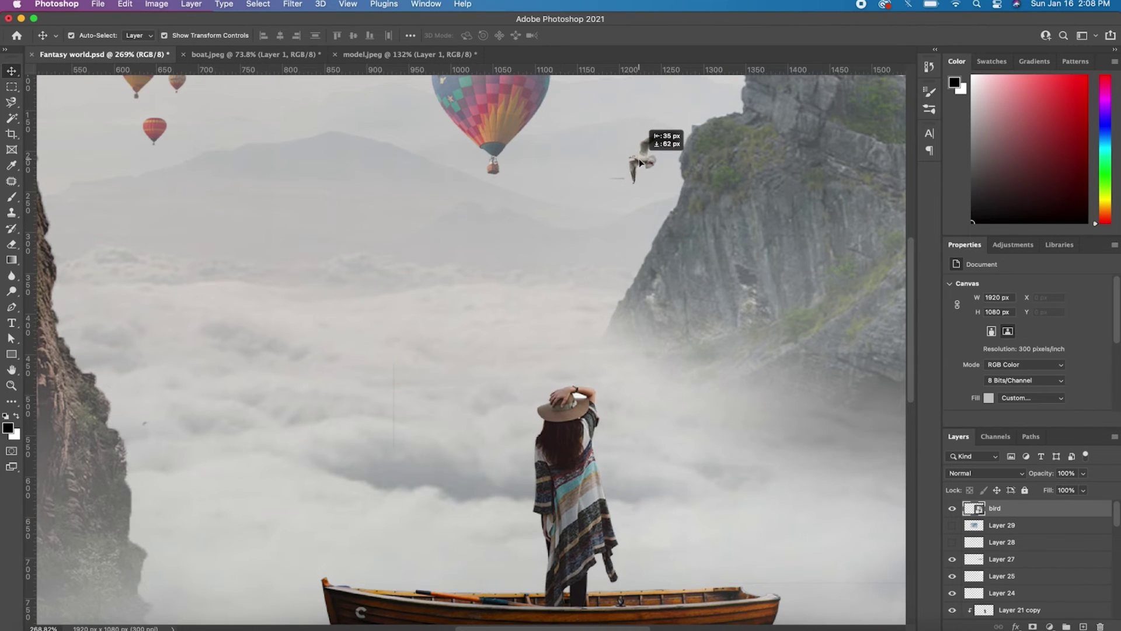
key("super+0")
key("super+s")
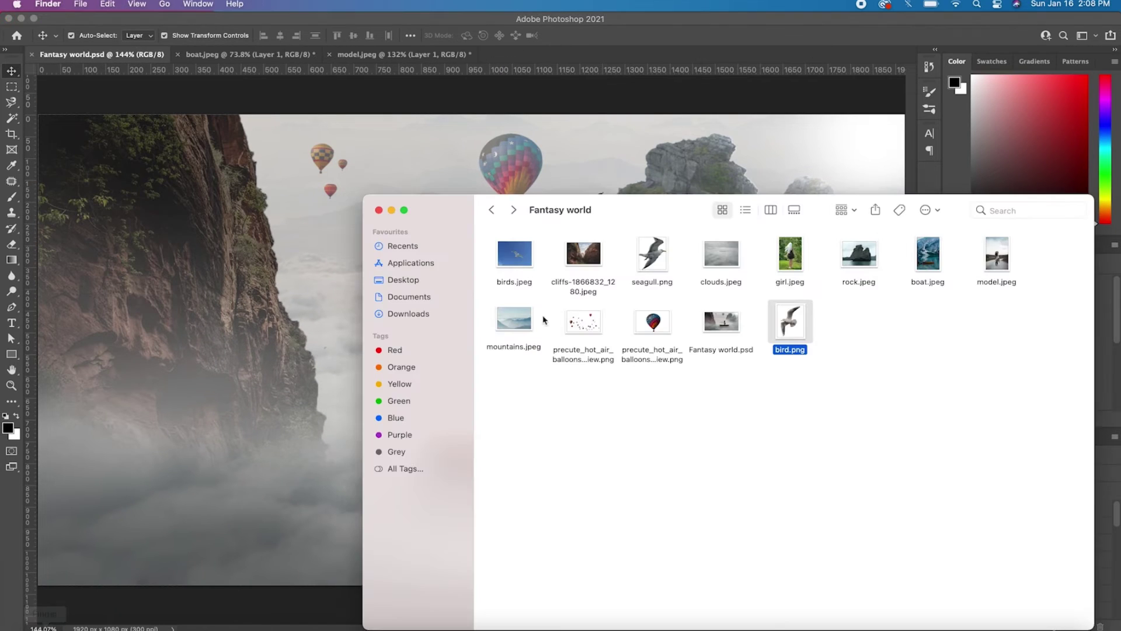
Place seagull.png, shrink it and move it up near the balloon.
left_click_drag(652, 257, 228, 344)
left_click_drag(575, 188, 502, 278)
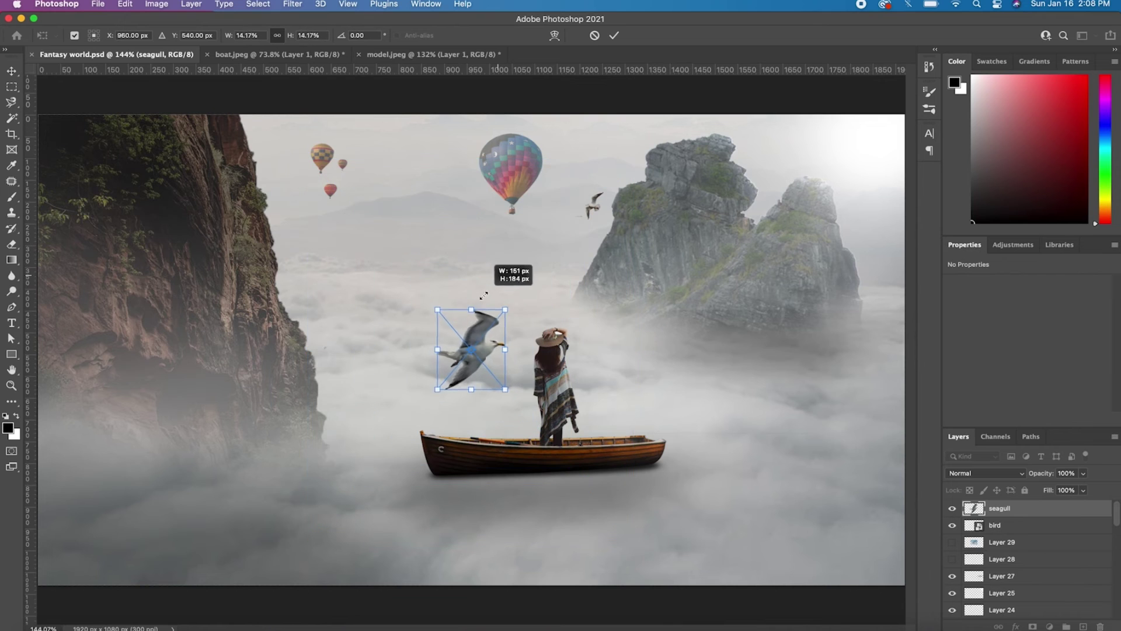
left_click_drag(475, 329, 540, 254)
left_click_drag(587, 213, 565, 222)
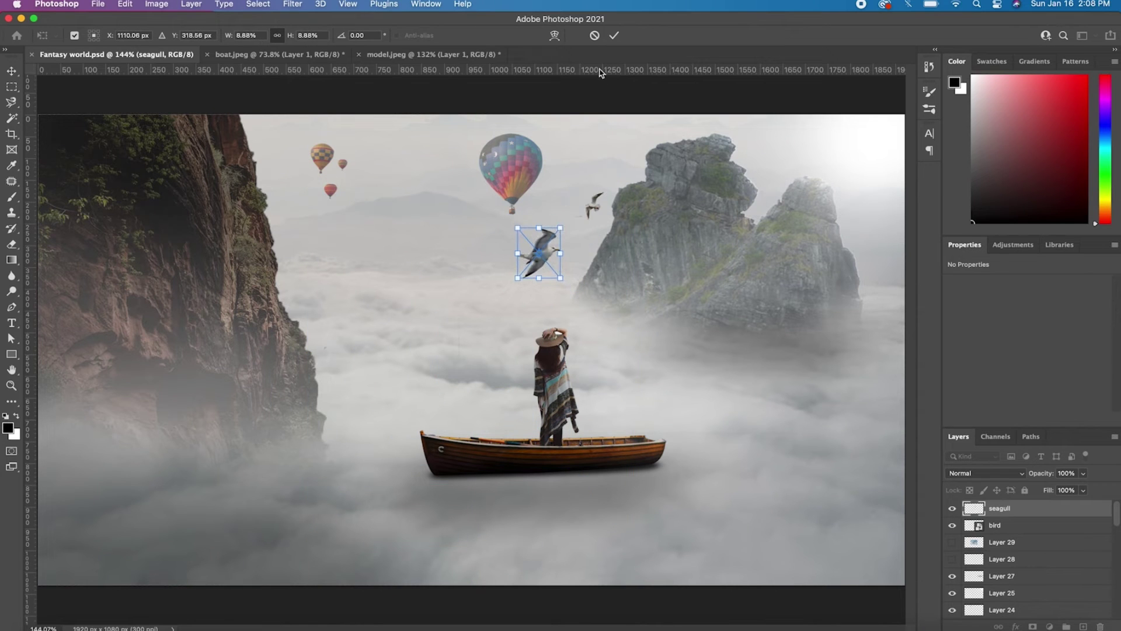
left_click(614, 35)
scroll(576, 175, "down", 2)
scroll(625, 153, "up", 5)
scroll(625, 153, "down", 2)
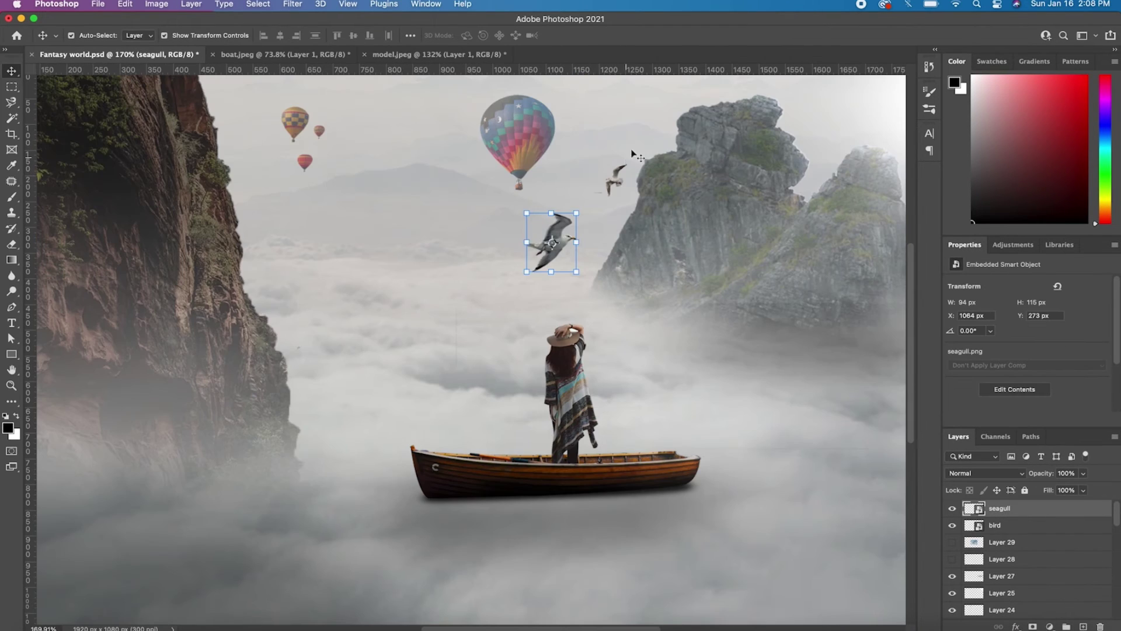
Move the small bird slightly down-right and shrink the seagull a little further.
left_click_drag(561, 171, 596, 193)
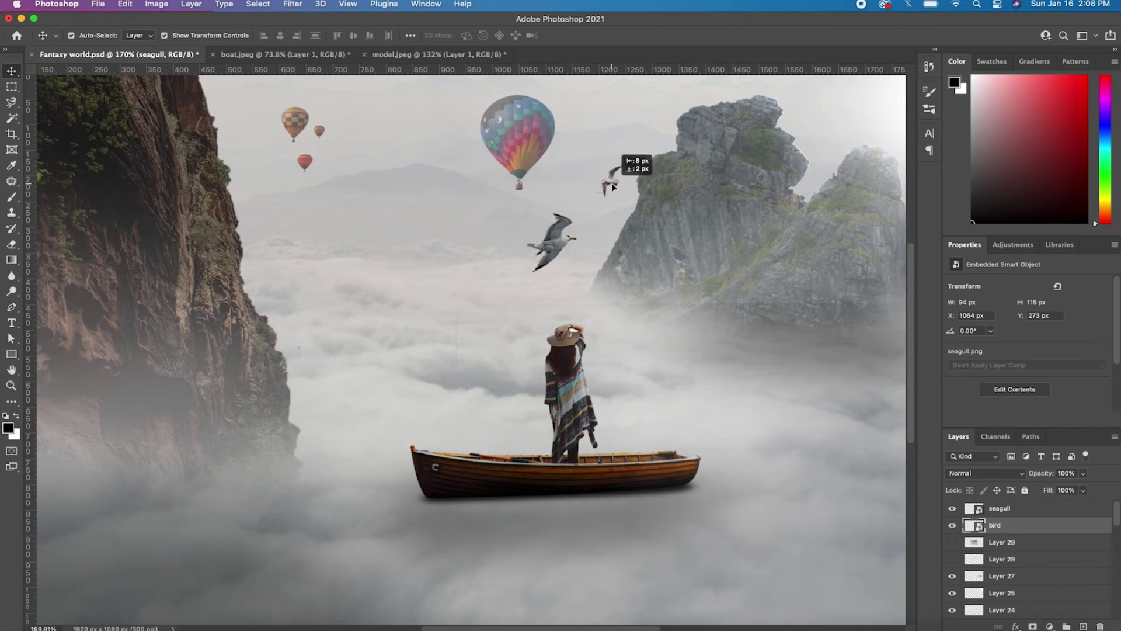
scroll(613, 175, "down", 3)
scroll(613, 163, "up", 4)
left_click(581, 196)
key("ctrl+t")
left_click_drag(600, 154, 591, 165)
left_click(614, 35)
scroll(642, 140, "down", 3)
scroll(643, 140, "up", 3)
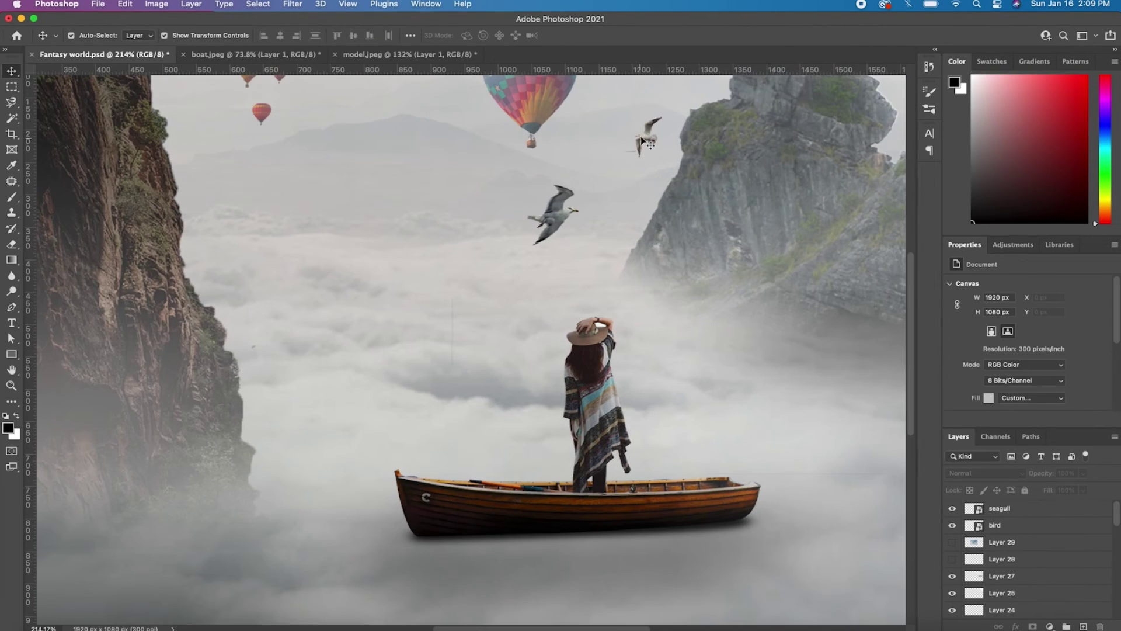
Move the seagull down and to the left, then deselect it.
left_click(643, 140)
scroll(613, 175, "down", 3)
scroll(584, 199, "up", 3)
left_click_drag(583, 207, 543, 221)
scroll(554, 175, "down", 3)
left_click(555, 133)
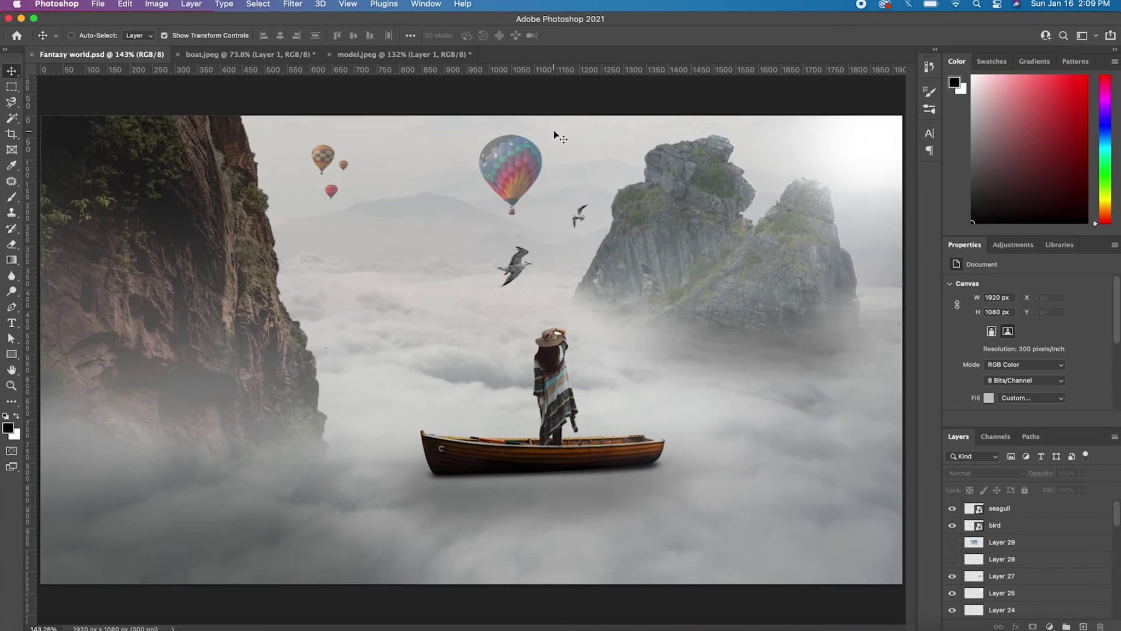
Place birds.png and mask out its white background using the Magic Wand.
left_click(45, 626)
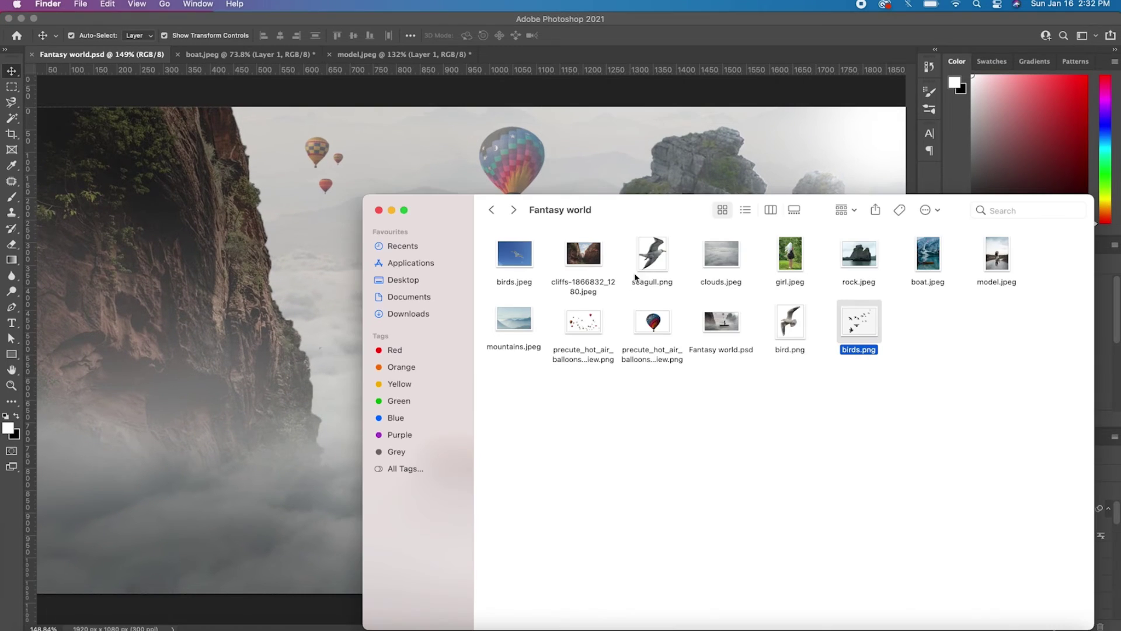
left_click_drag(853, 323, 409, 327)
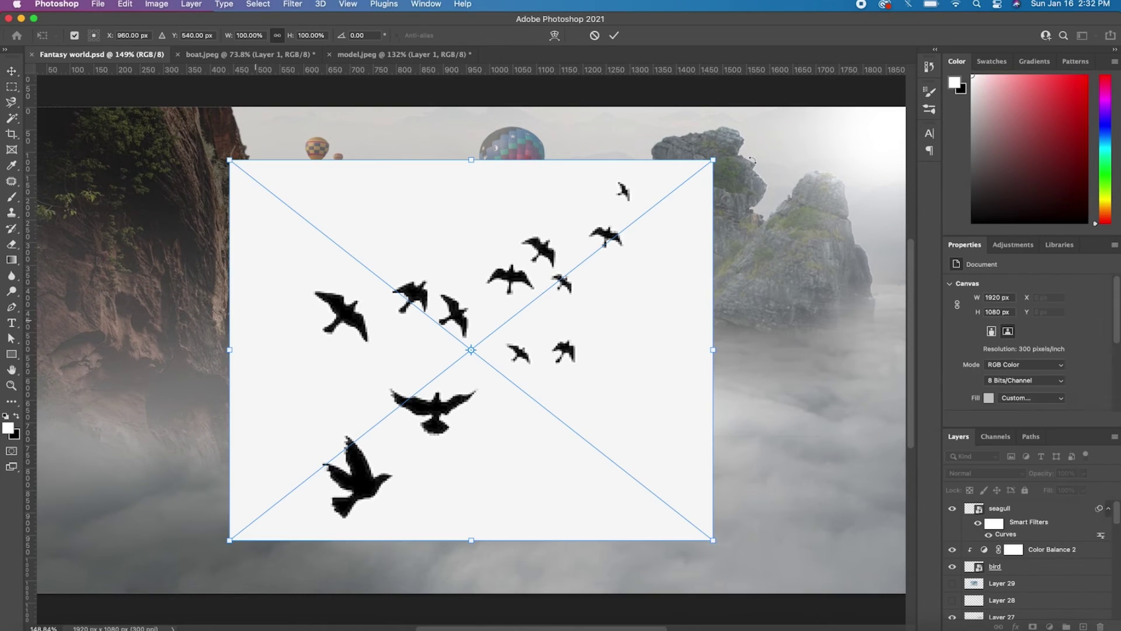
left_click(614, 37)
key("w")
left_click(1034, 626)
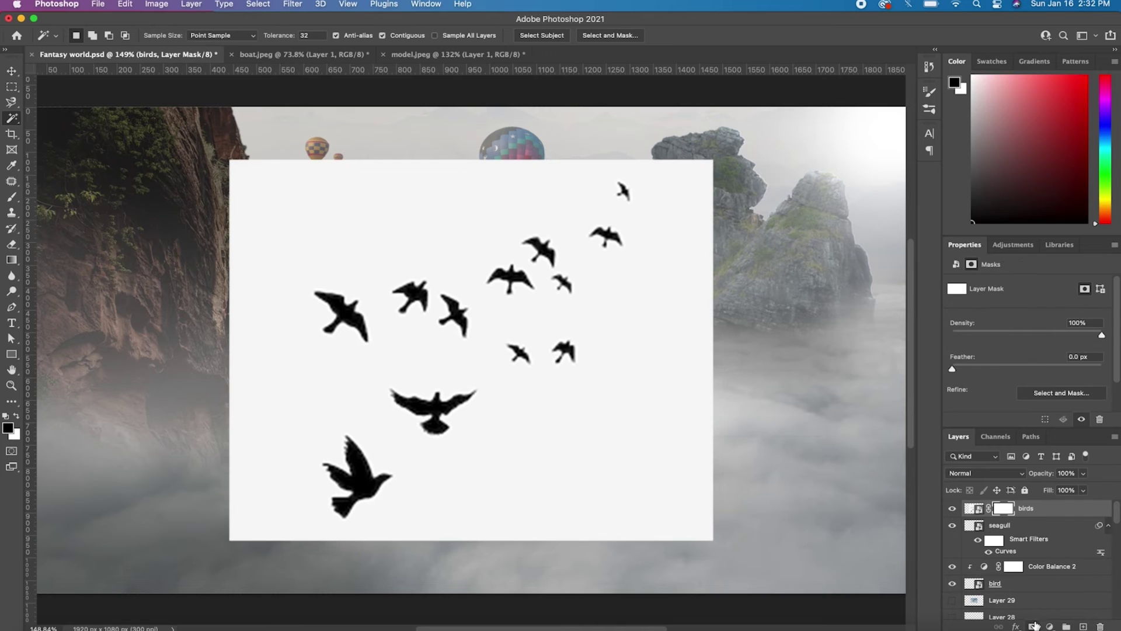
left_click(655, 388)
key("alt+BackSpace")
key("ctrl+d")
Shrink the flock and move it just above the right peak.
left_click(12, 69)
key("ctrl+0")
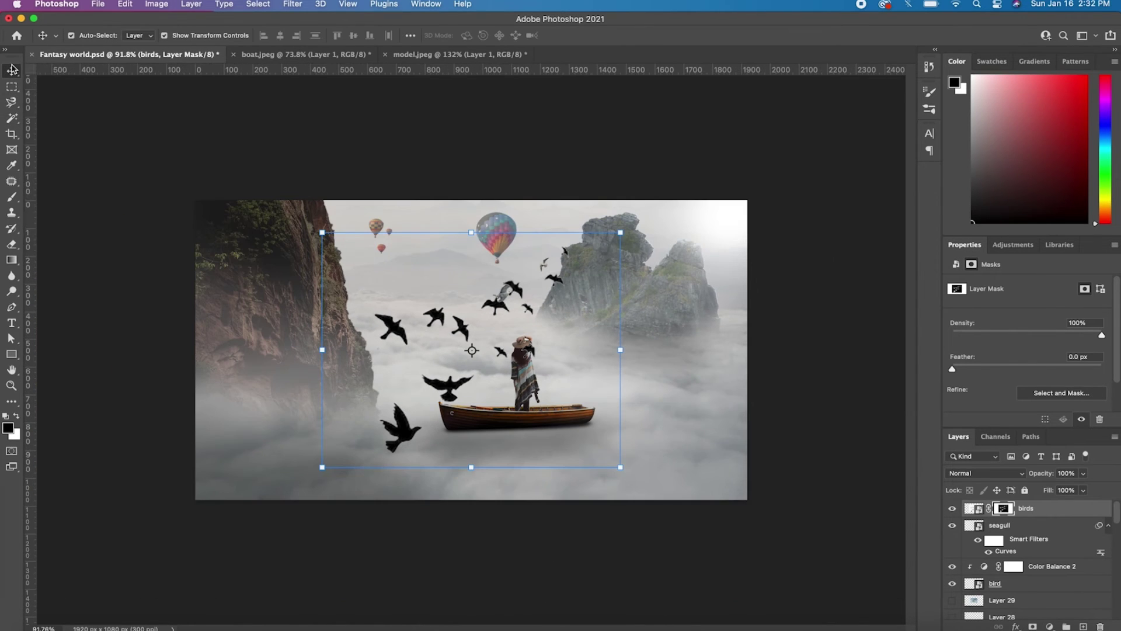
mouse_move(620, 233)
left_mouse_down()
mouse_move(508, 275)
mouse_move(493, 333)
mouse_move(778, 197)
left_mouse_up()
scroll(491, 345, "up", 3)
scroll(778, 197, "up", 3)
left_click_drag(525, 228, 529, 222)
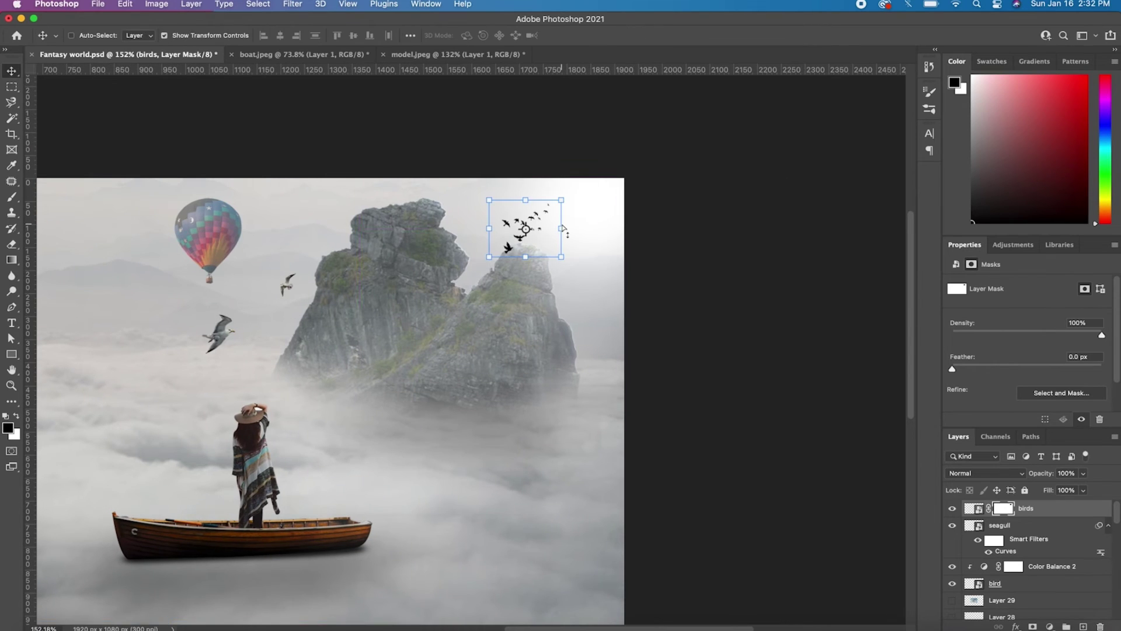
scroll(563, 206, "up", 2)
Flip the flock horizontally and tilt it slightly above the rock.
right_click(572, 125)
left_click(602, 413)
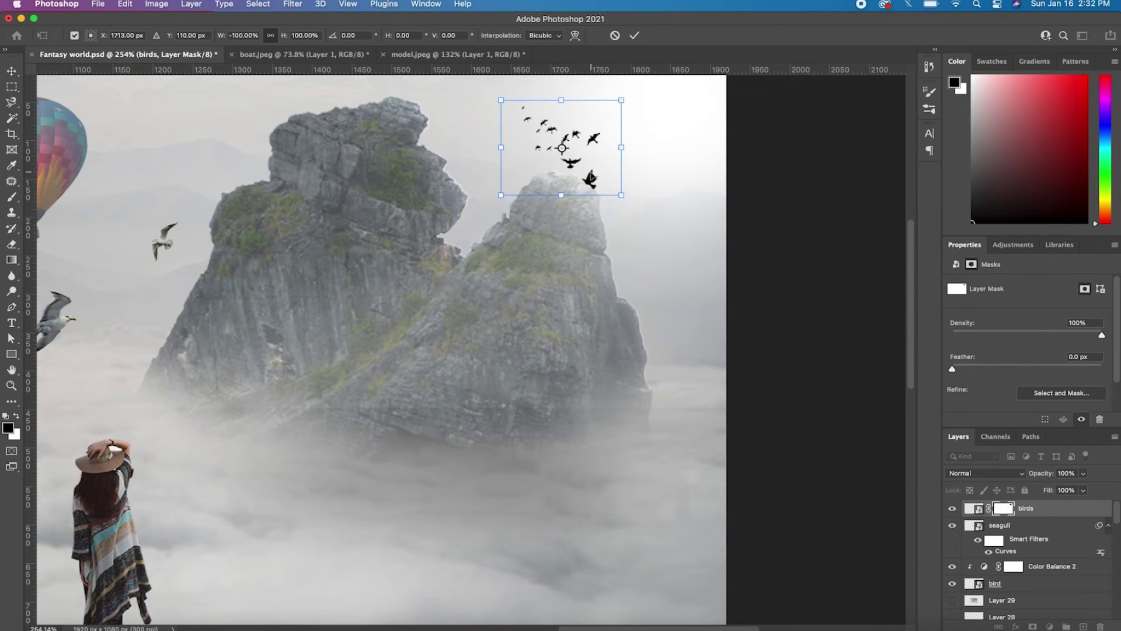
mouse_move(595, 169)
left_mouse_down()
mouse_move(535, 158)
mouse_move(605, 162)
left_mouse_up()
left_click(634, 36)
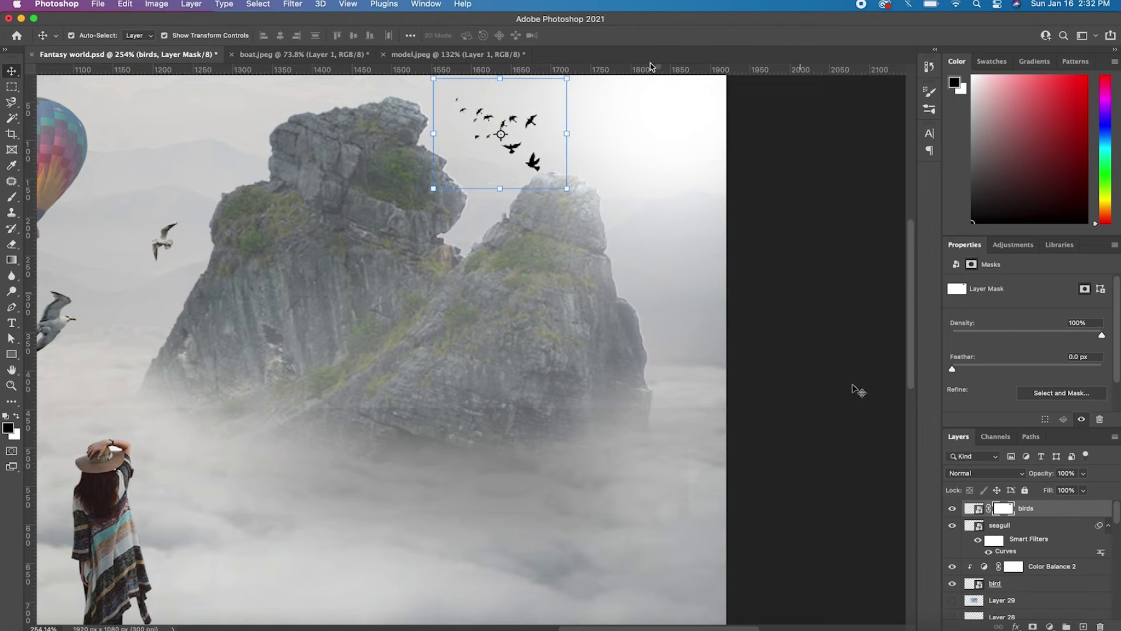
Lower the flock's opacity to 45% and commit its transform.
key("m")
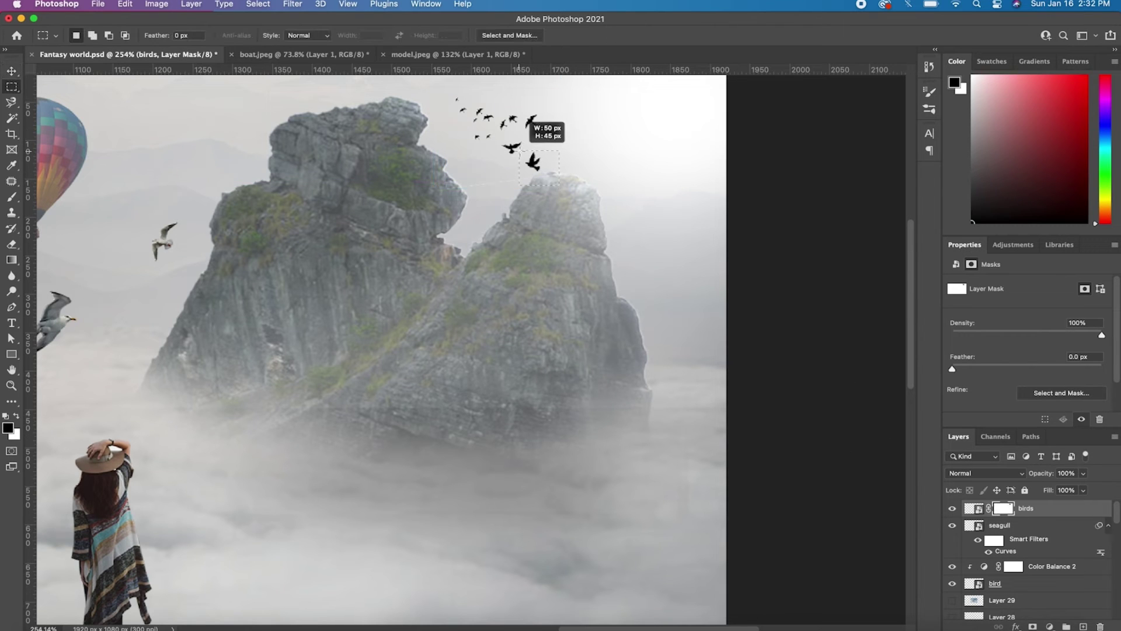
scroll(525, 176, "up", 3, "alt")
scroll(419, 212, "up", 2)
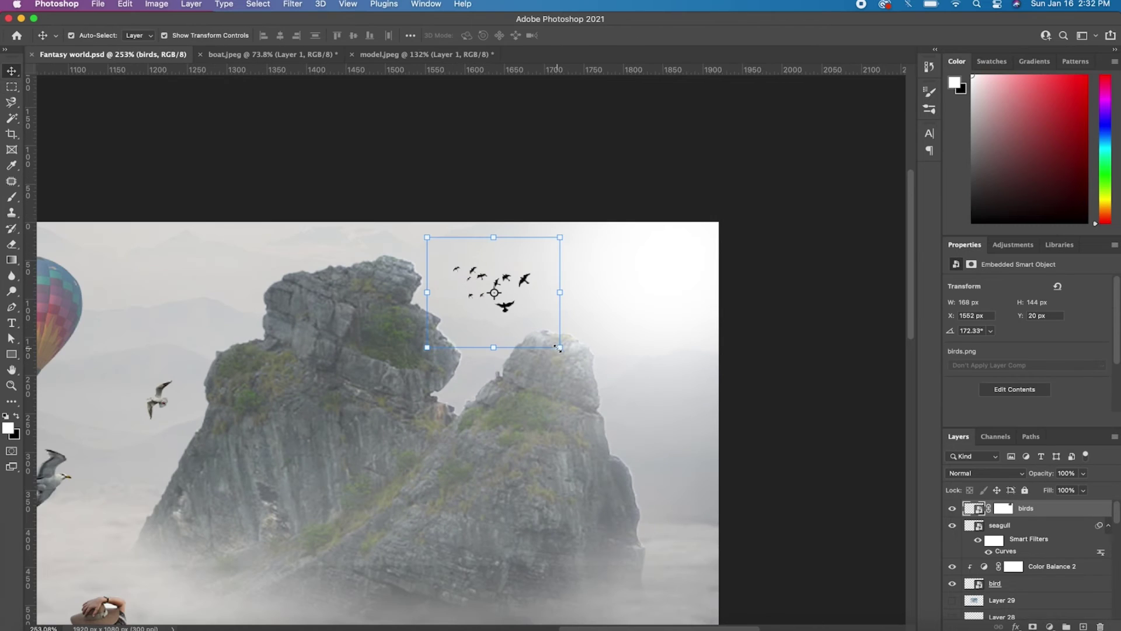
left_click(634, 37)
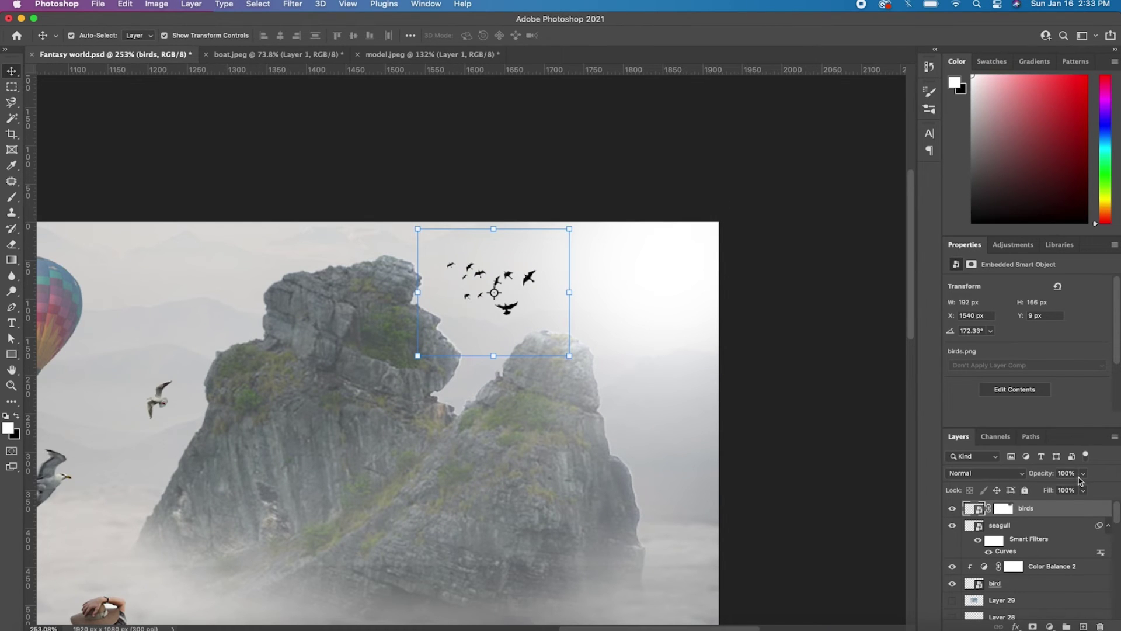
left_click_drag(1079, 477, 1052, 493)
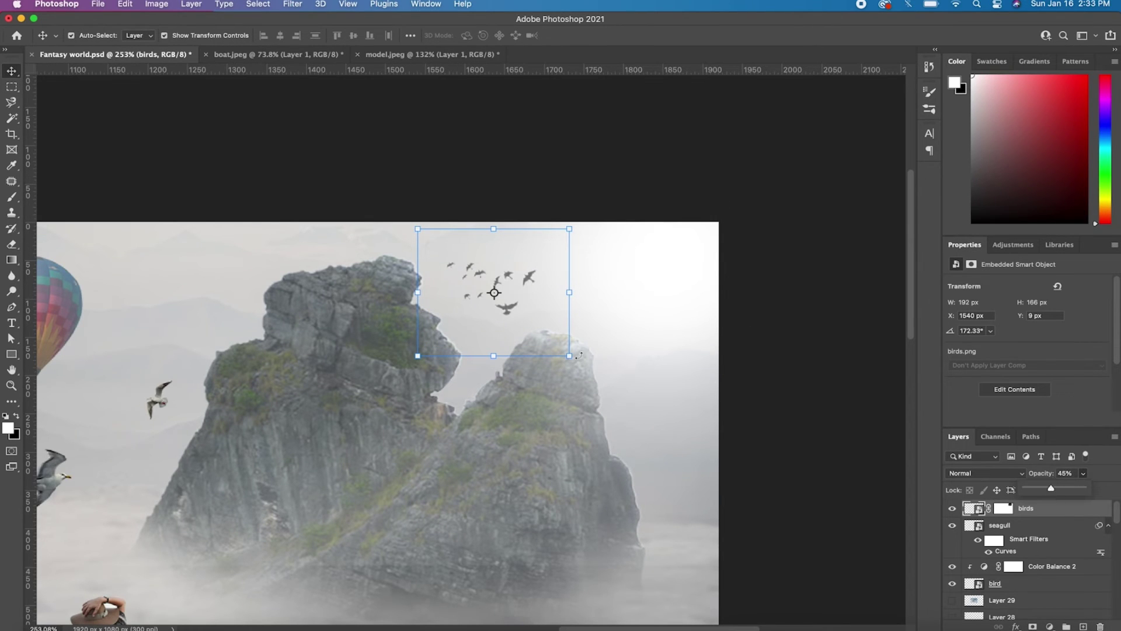
left_click(633, 35)
Scale the seagull down a little.
key("super+0")
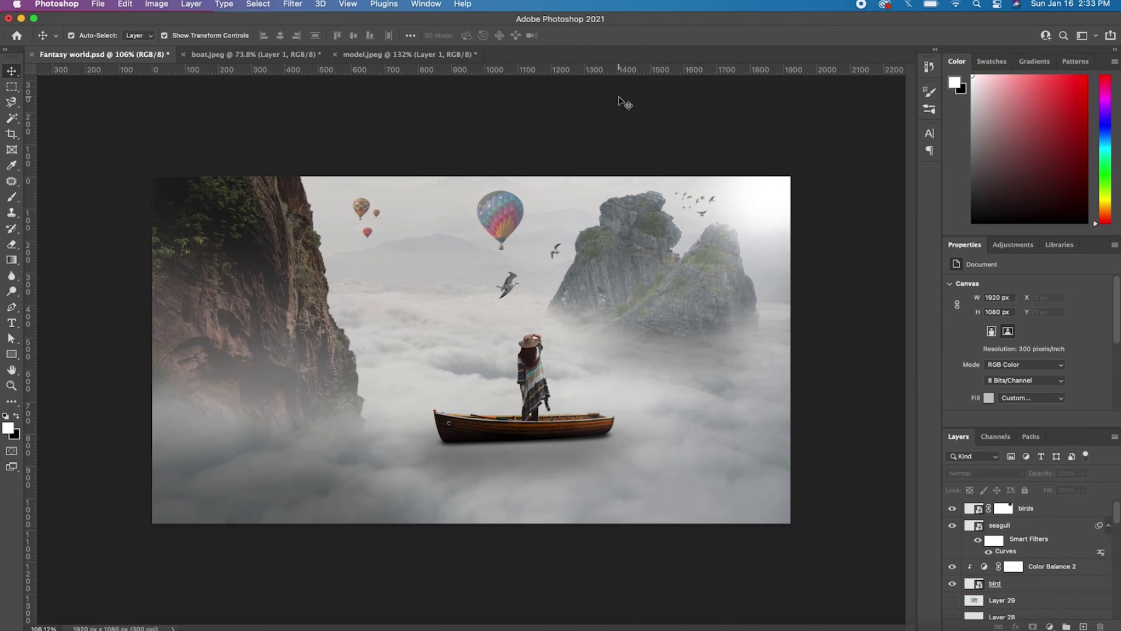
left_click(507, 285)
key("super+t")
scroll(513, 282, "up", 3)
left_click_drag(575, 182, 569, 190)
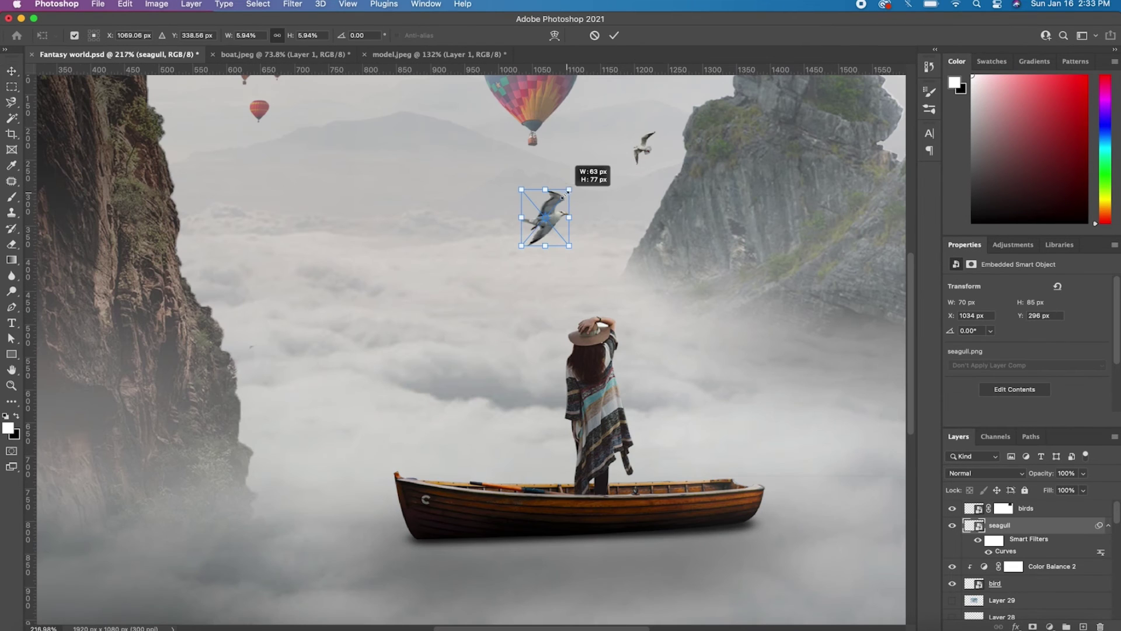
key("Return")
Scale the small bird near the right rock down slightly.
left_click(644, 146)
key("super+t")
left_click_drag(656, 132, 655, 135)
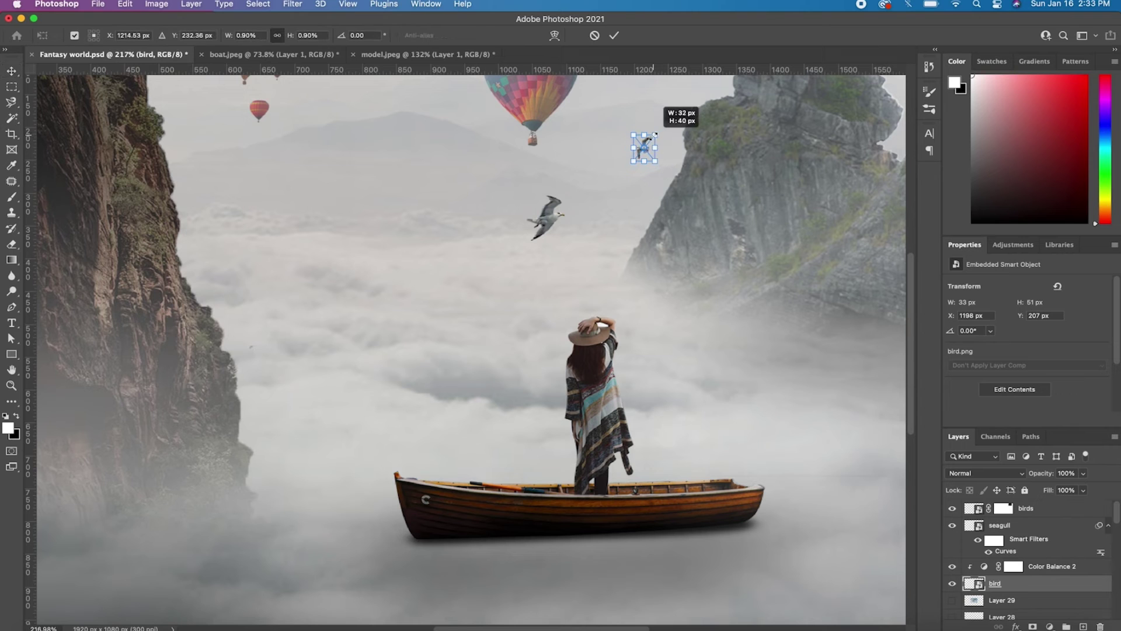
left_click(614, 35)
left_click(547, 220)
scroll(517, 287, "down", 3)
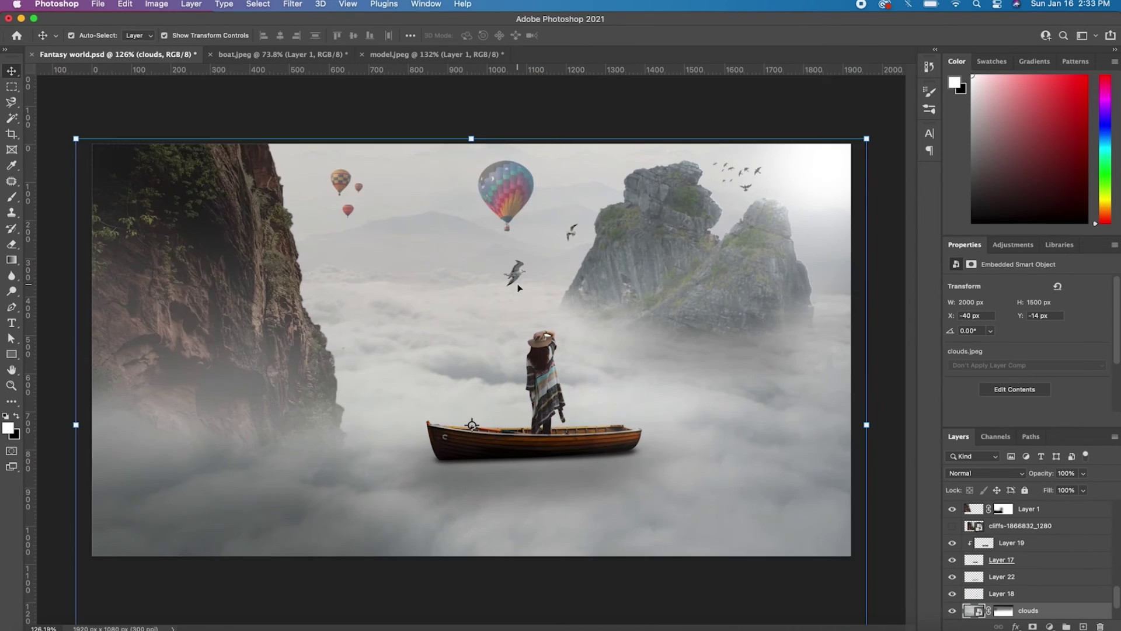
scroll(517, 286, "up", 5)
Shift the seagull slightly right and down, then save the composite.
left_click(251, 191)
scroll(254, 191, "down", 3)
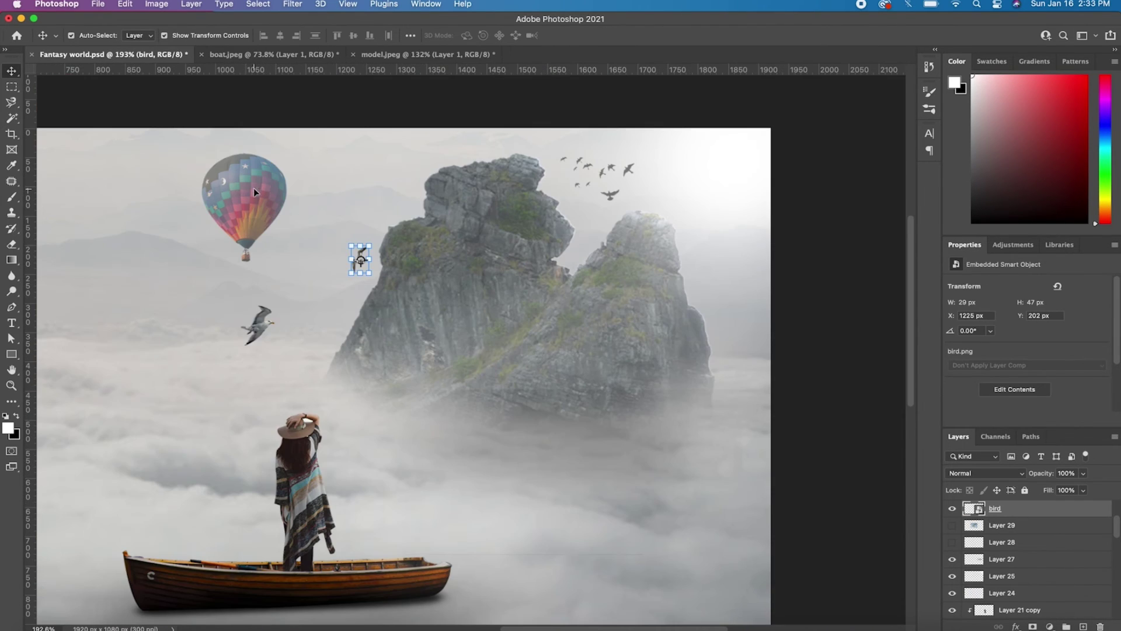
mouse_move(259, 324)
left_mouse_down()
mouse_move(276, 330)
mouse_move(304, 295)
left_mouse_up()
key("super+t")
left_click(614, 36)
scroll(610, 89, "down", 3)
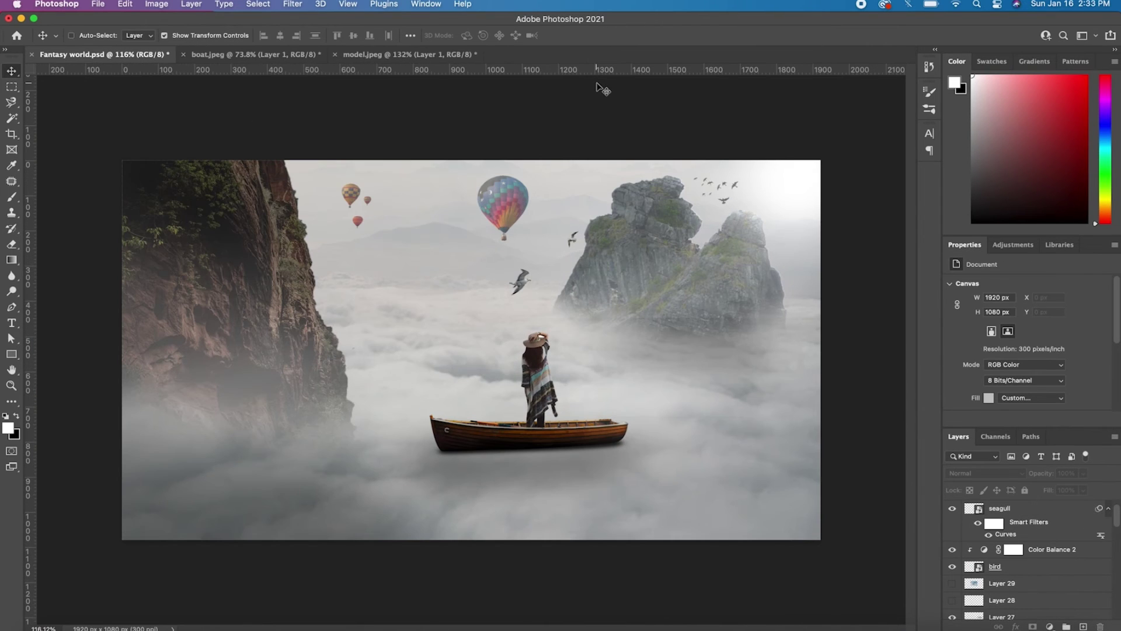
key("super+s")
Add a new empty Layer 30 above the top birds layer.
scroll(620, 354, "up", 3)
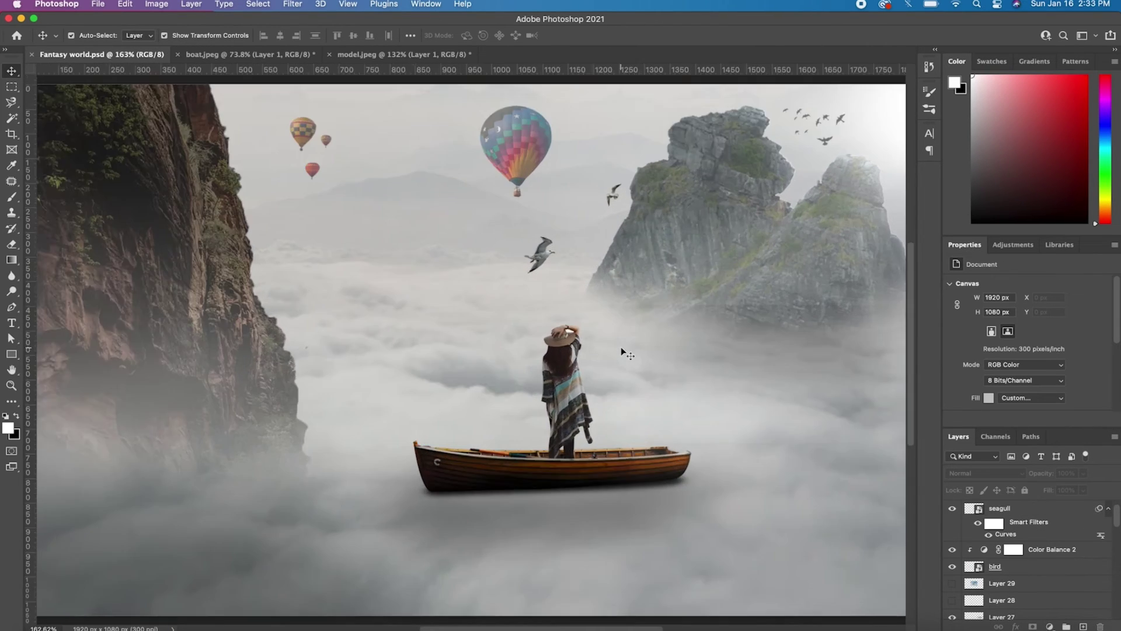
left_click(590, 358)
left_click(1083, 626)
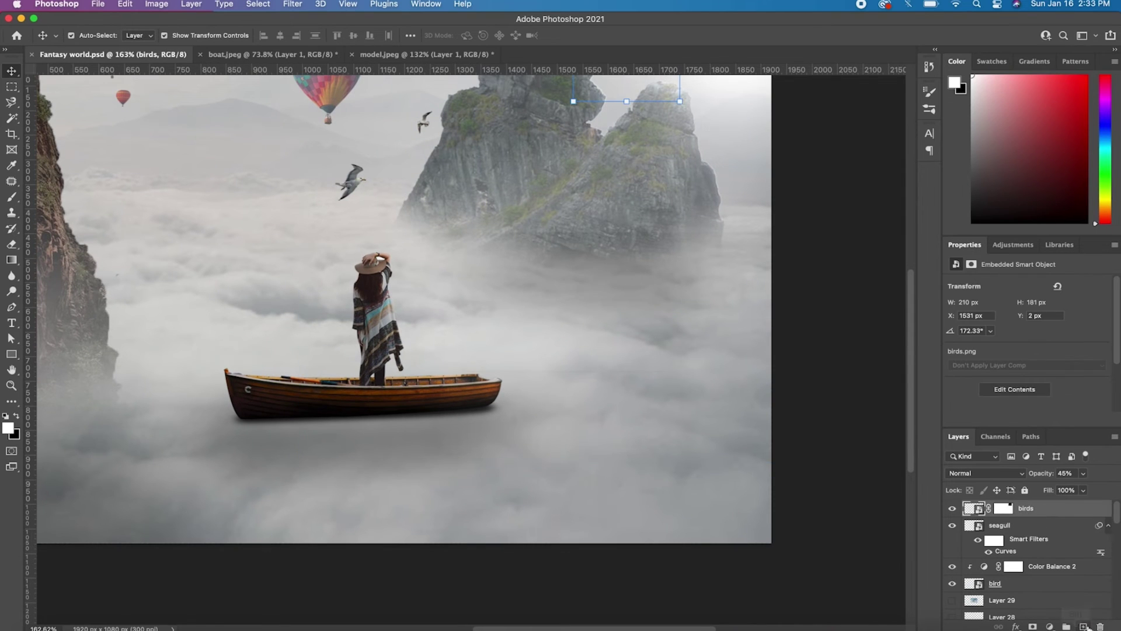
left_click(12, 197)
Paint soft white cloud under the boat with a 400 px low-flow cloud brush.
left_click(82, 36)
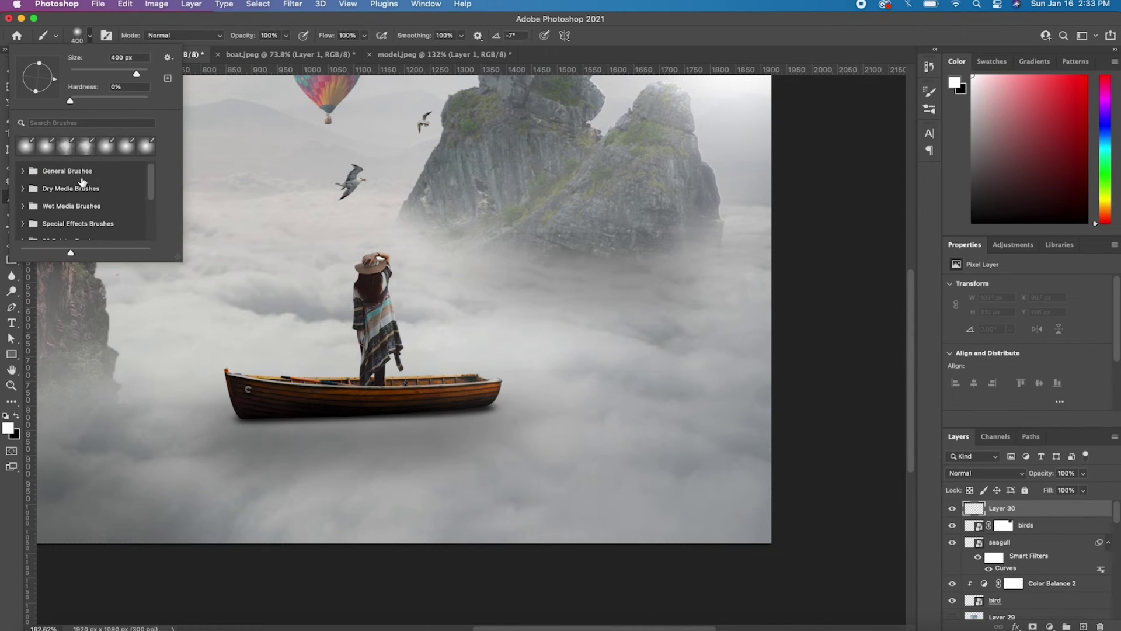
double_click(86, 146)
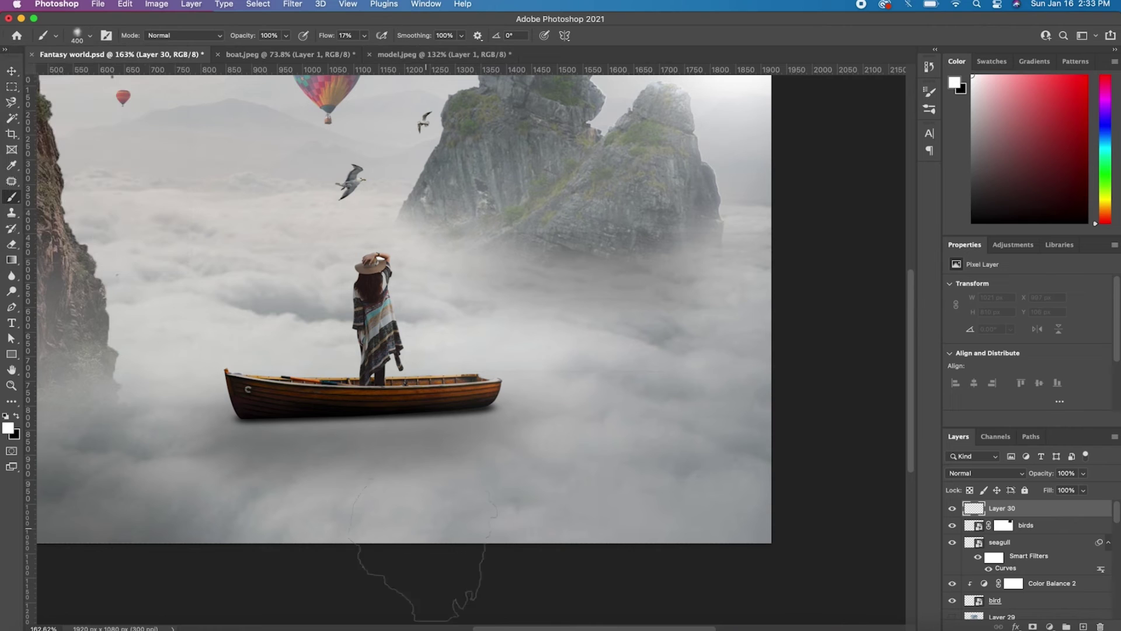
key("bracketright")
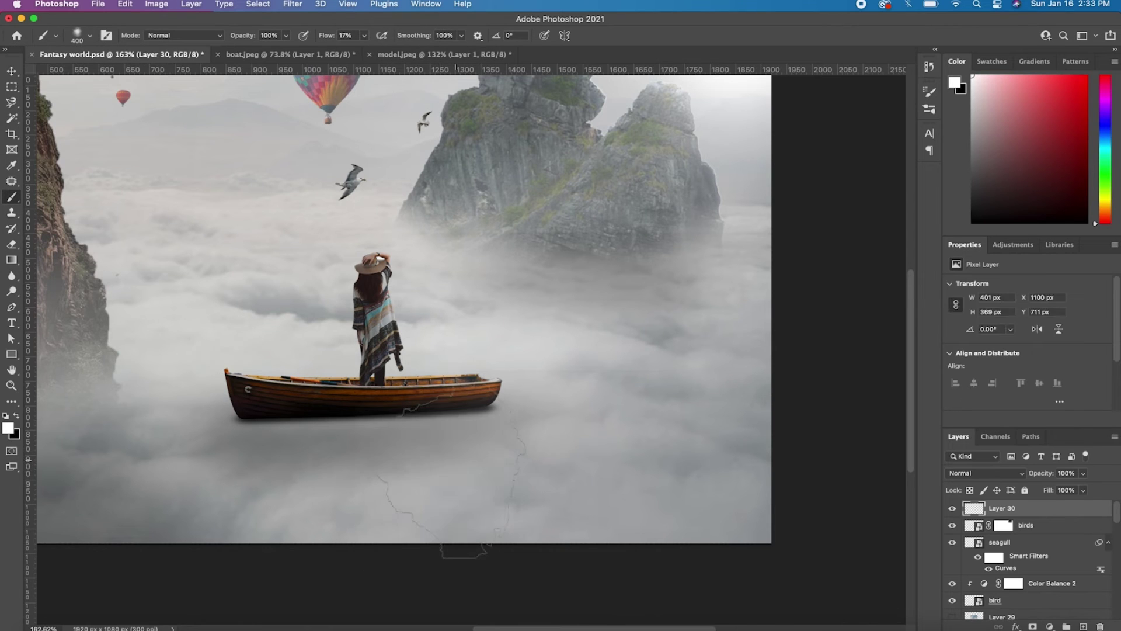
left_click(365, 36)
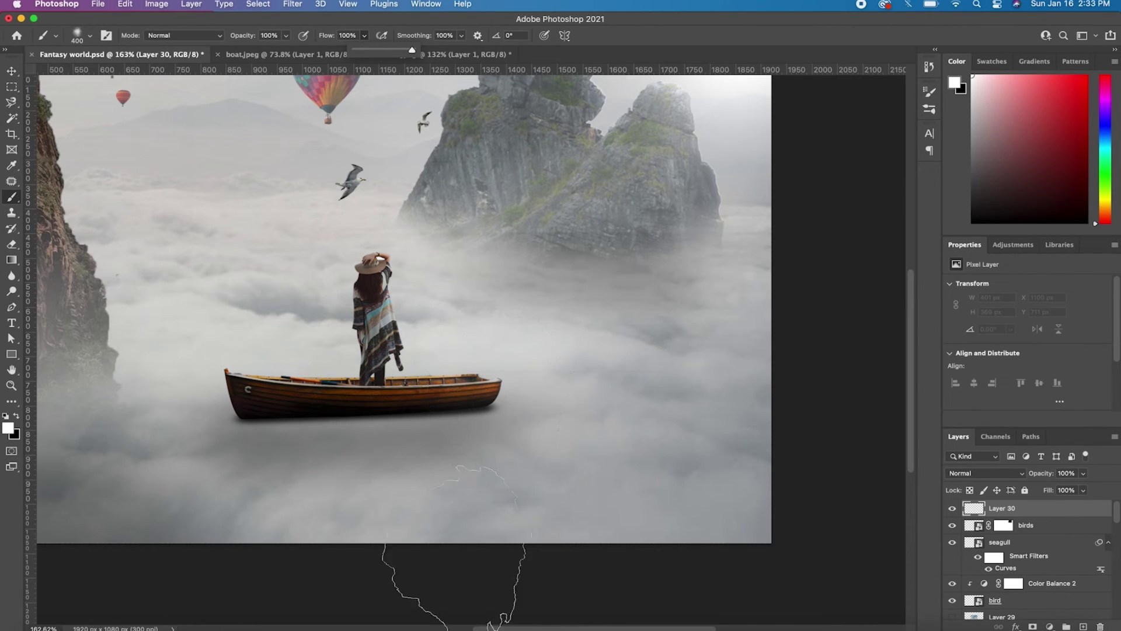
left_click(450, 462)
left_click(347, 467)
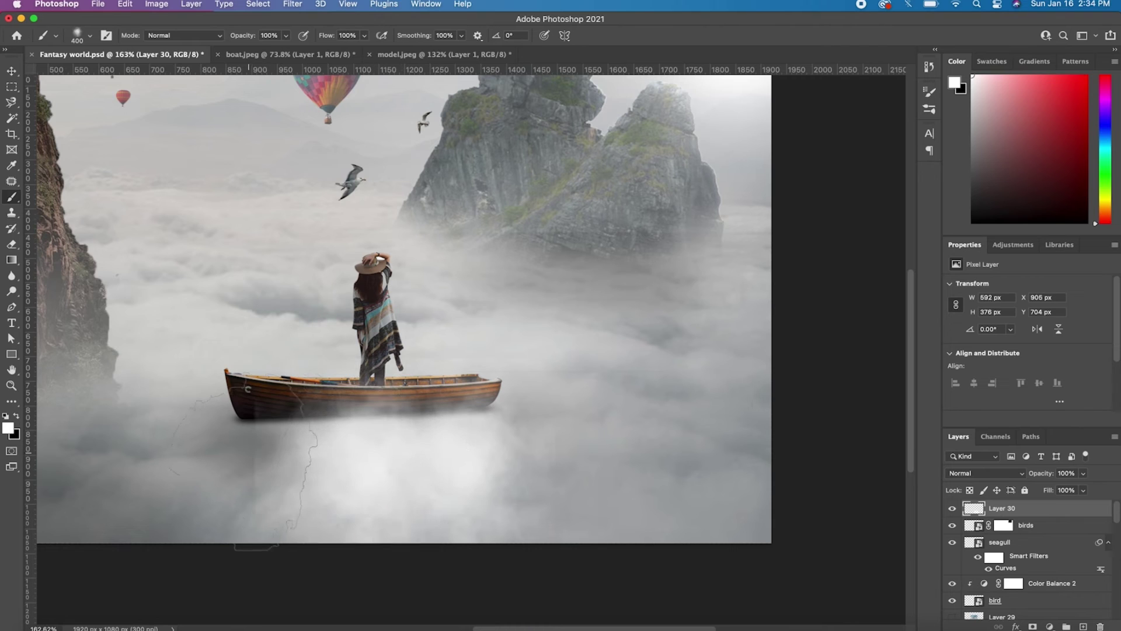
left_click(240, 451)
left_click(323, 461)
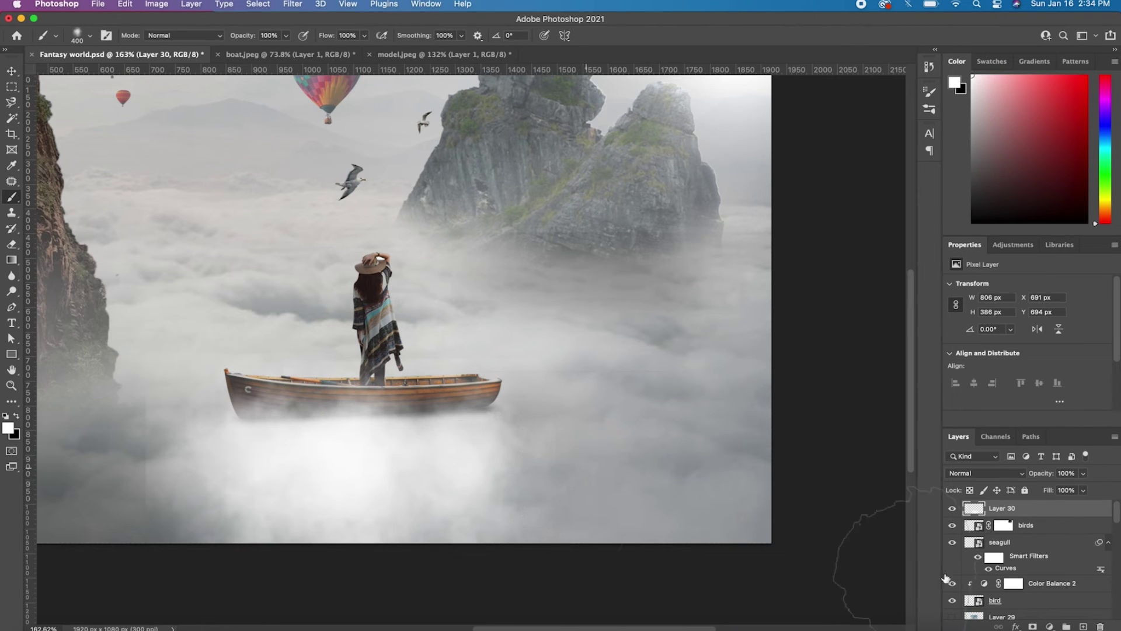
Add a layer mask and set up a black 300 px cloud brush to blend it.
left_click(1032, 626)
key("x")
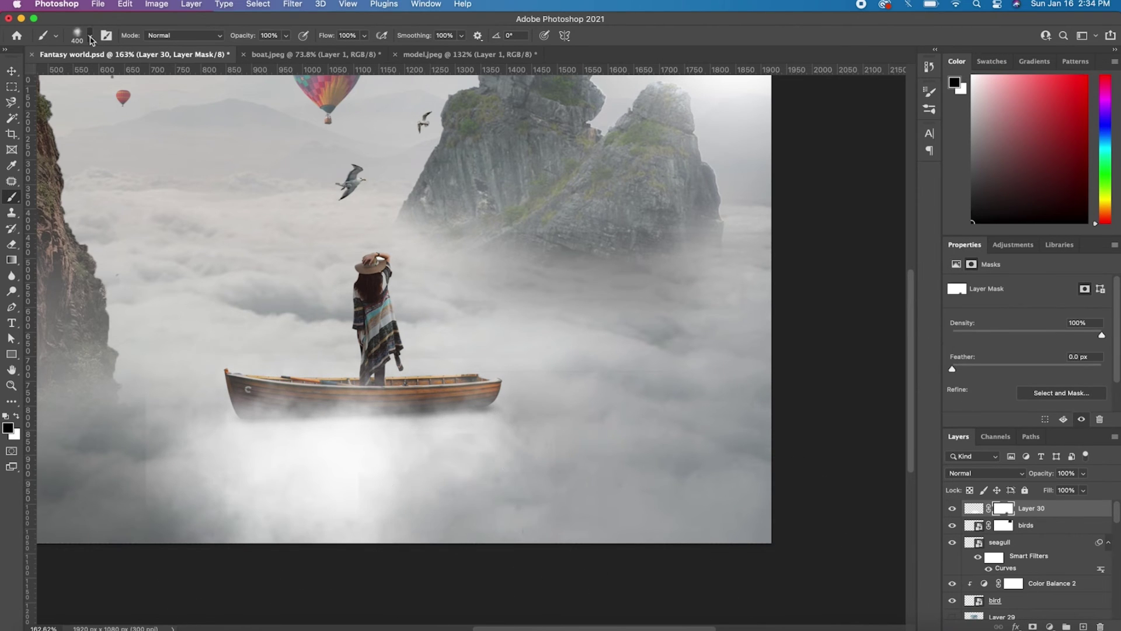
left_click(90, 35)
double_click(126, 147)
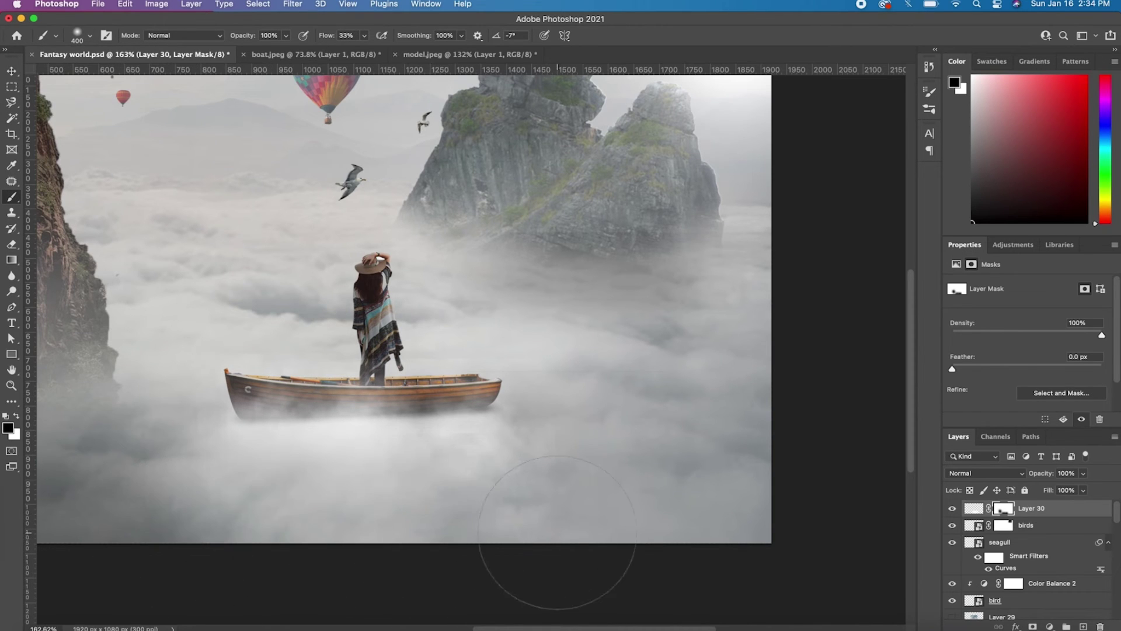
key("bracketleft")
key("bracketleft")
key("bracketright")
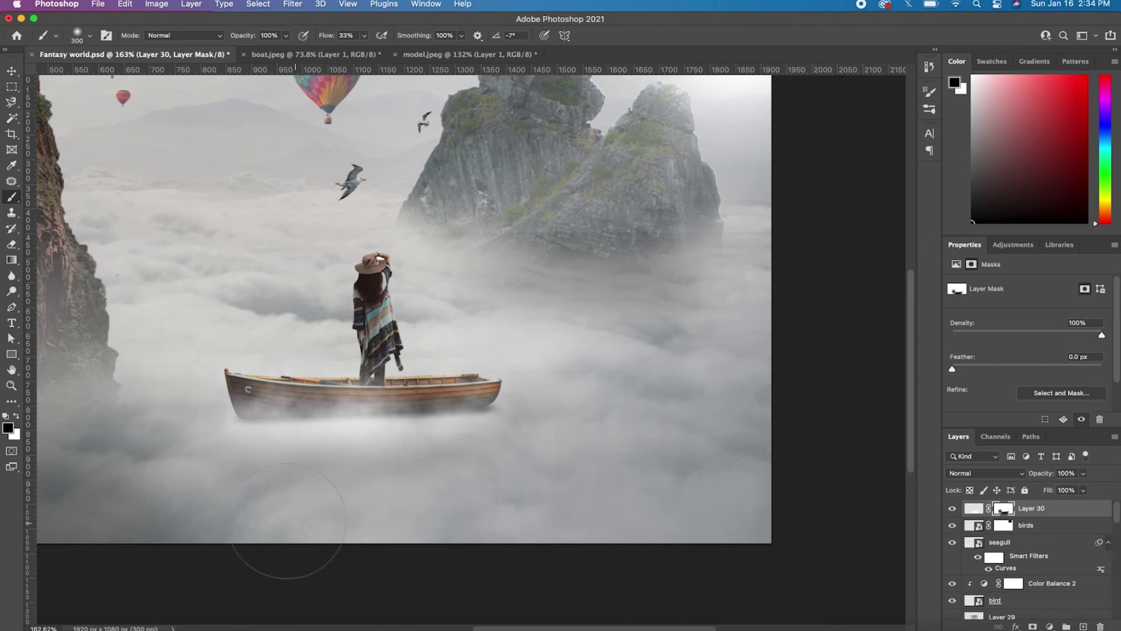
scroll(287, 521, "down", 3)
scroll(650, 467, "up", 2)
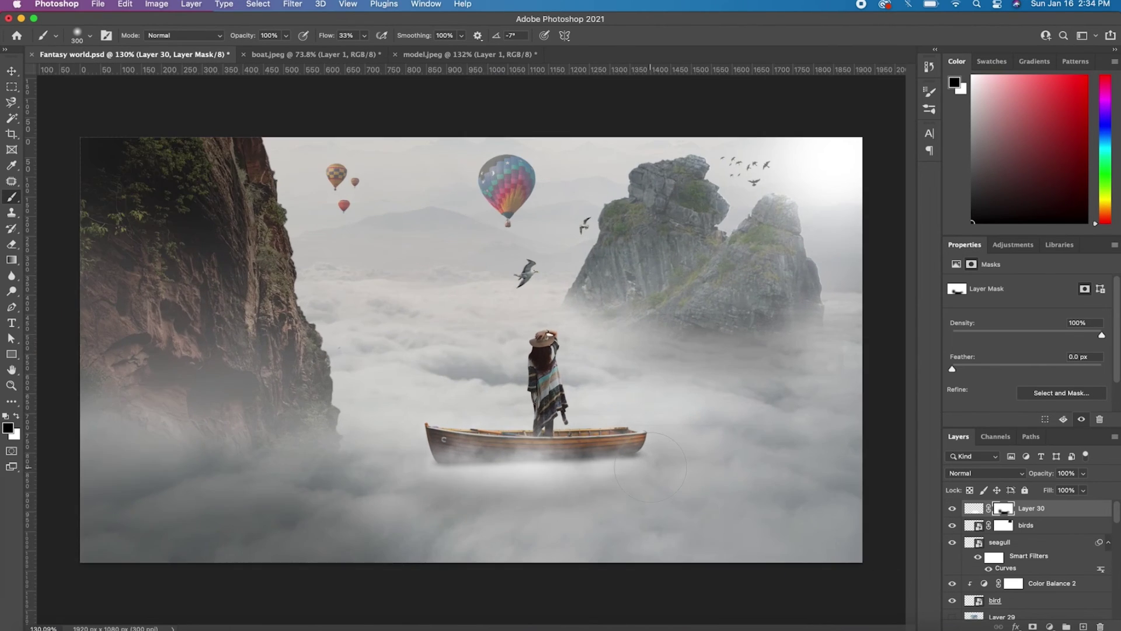
scroll(650, 467, "down", 2)
scroll(559, 389, "up", 2)
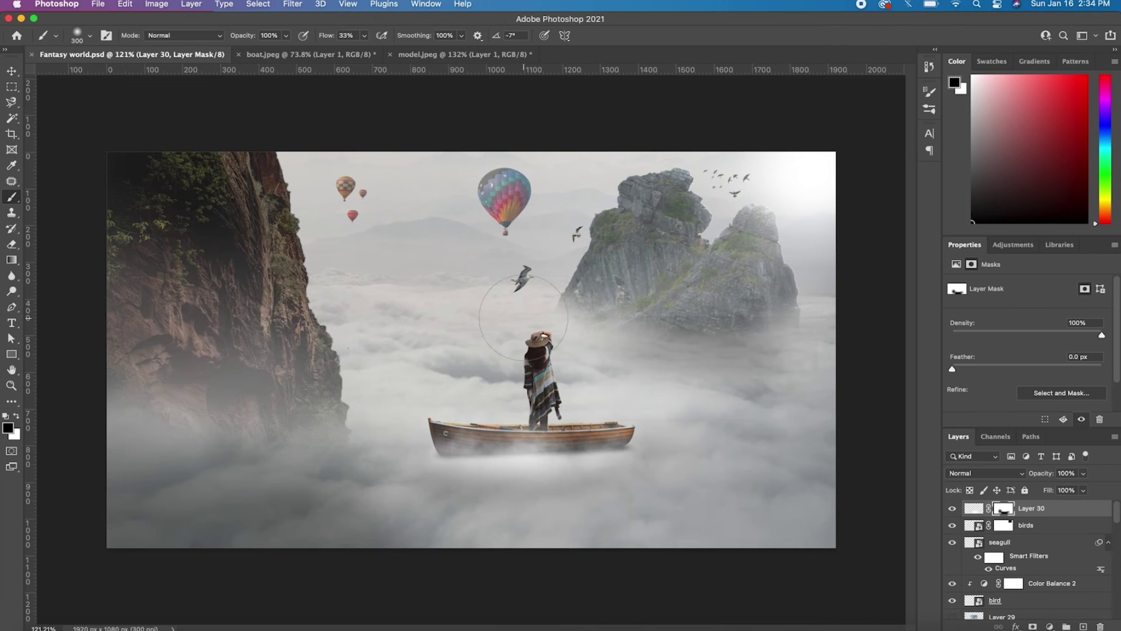
Create a new layer and set up a 1100 px soft black brush.
left_click(1083, 626)
key("x")
scroll(637, 498, "down", 2)
key("bracketright")
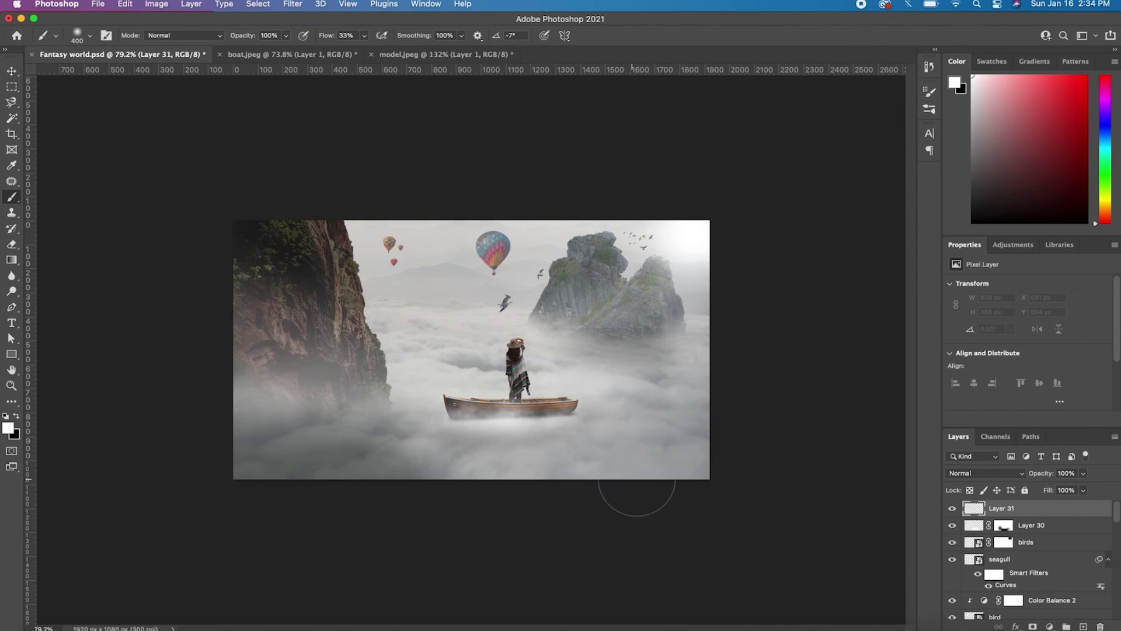
key("bracketright")
key("bracketright")
key("bracketright")
left_click(732, 501)
key("x")
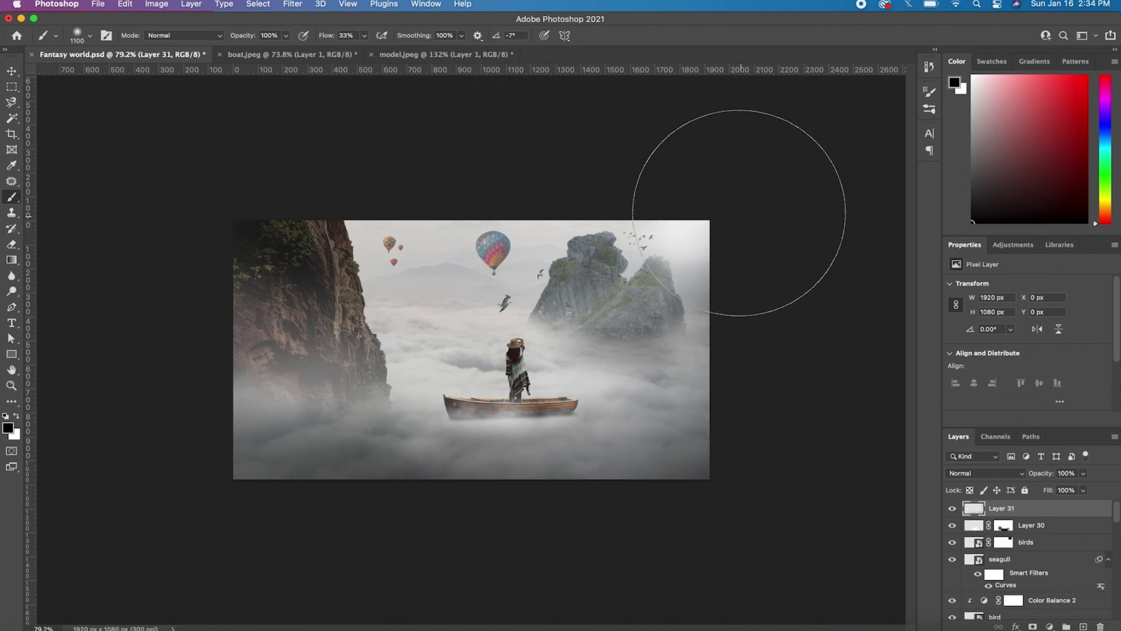
Paint black over the left cliff and lower-left fog to darken them.
left_click_drag(720, 213, 641, 178)
key("ctrl+z")
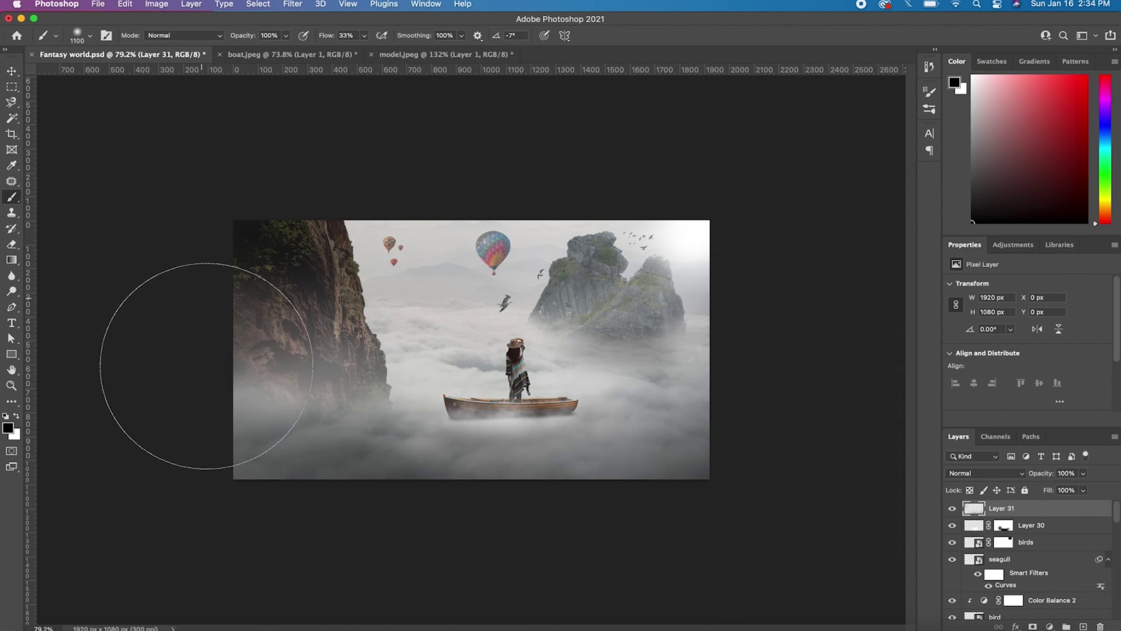
left_click_drag(200, 363, 209, 381)
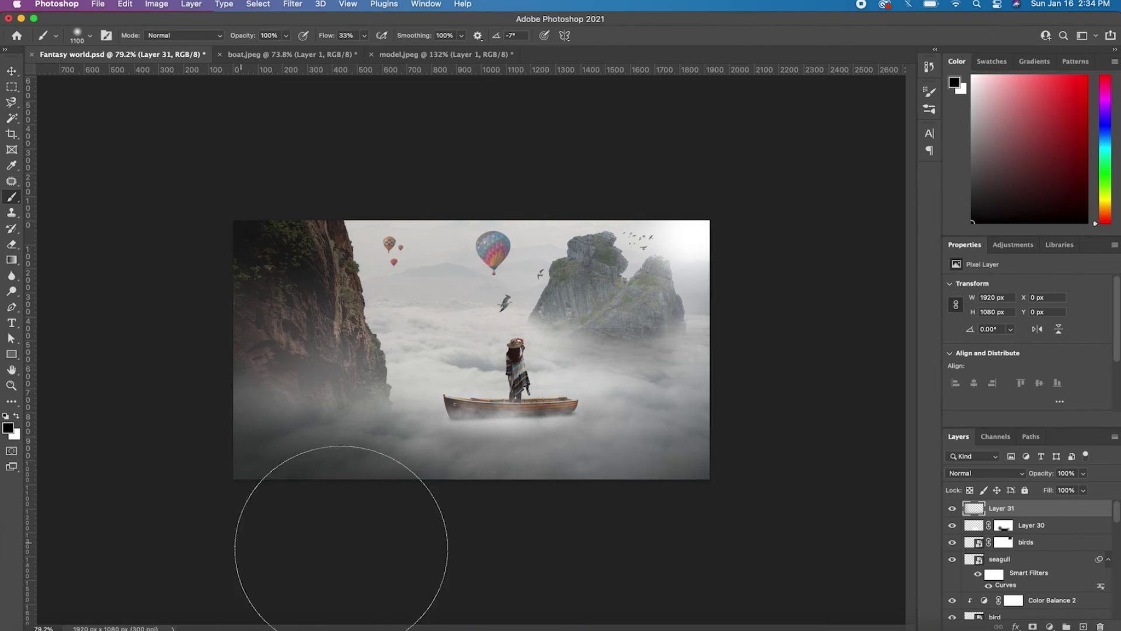
scroll(552, 585, "up", 3)
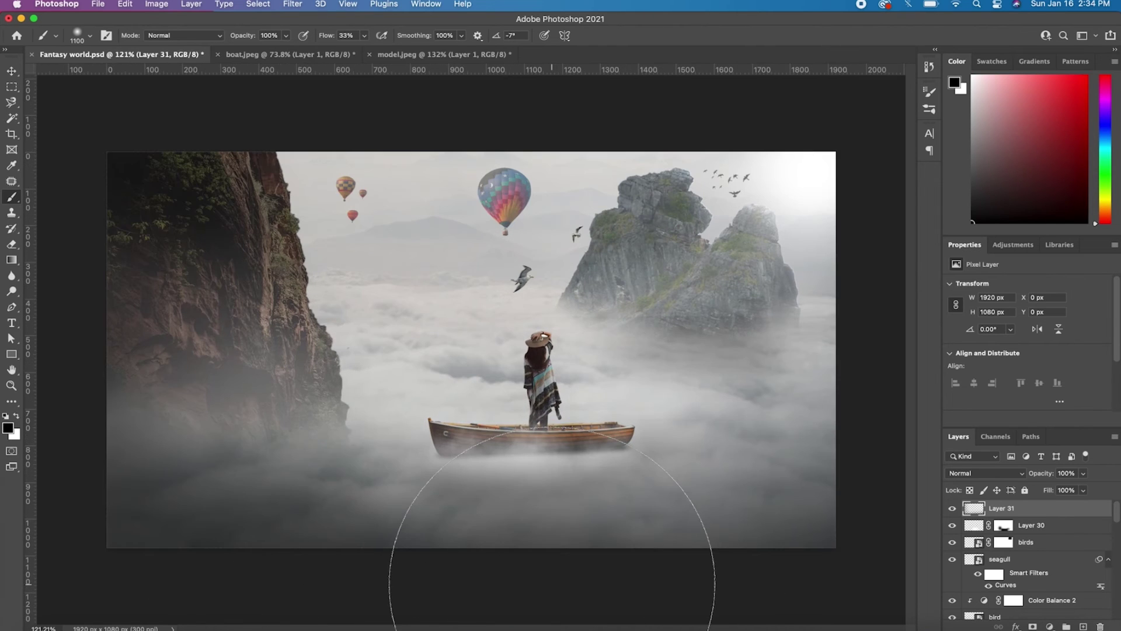
scroll(552, 585, "down", 2)
scroll(476, 537, "up", 1)
key("v")
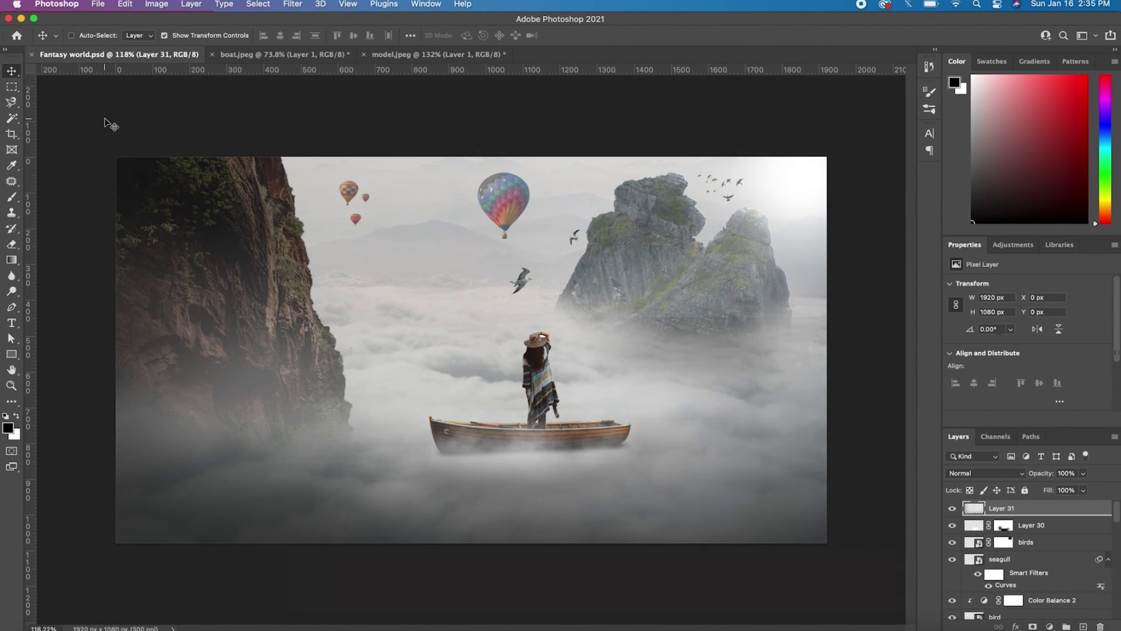
left_click(111, 124)
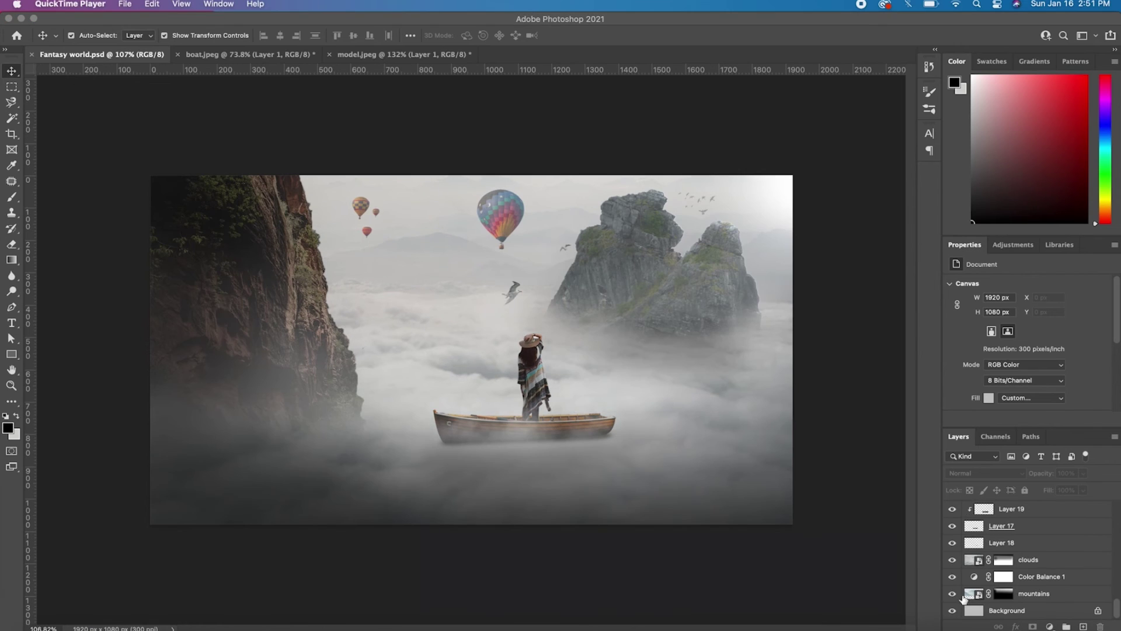
Shift Color Balance 1 midtones toward cyan and blue (Red -36, Blue +11).
left_click(968, 594)
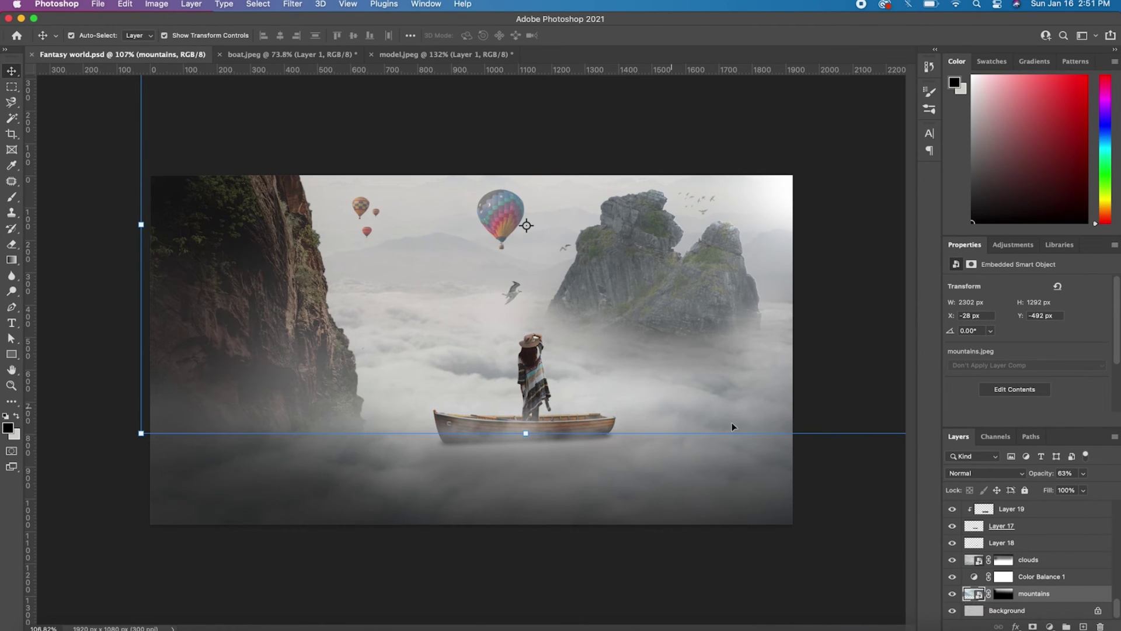
left_click(972, 578)
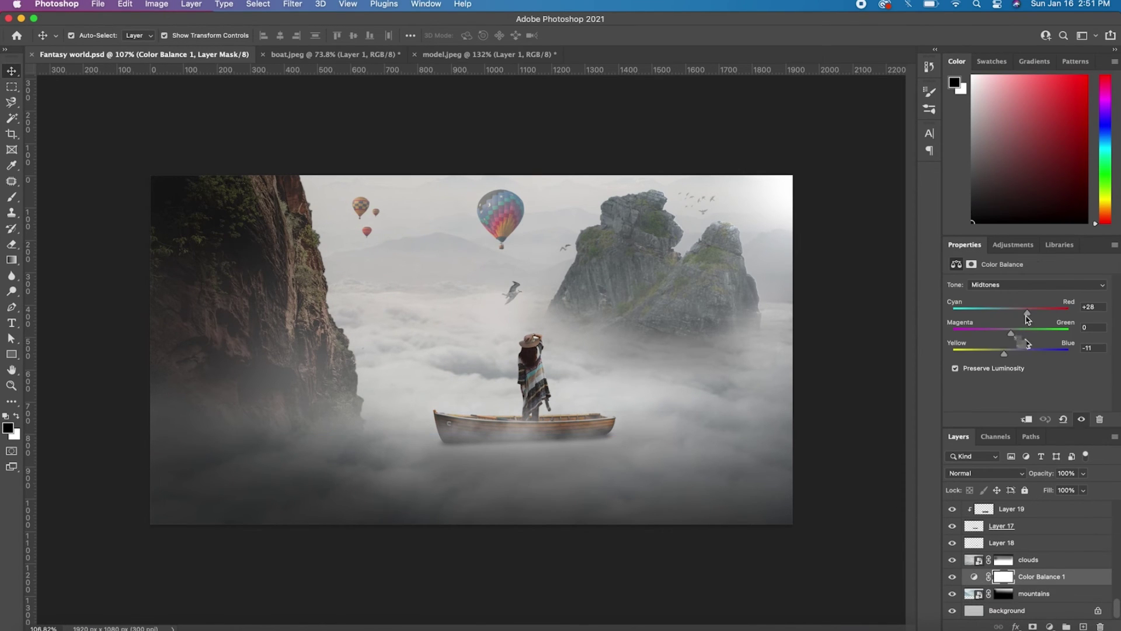
left_click_drag(1028, 315, 1013, 316)
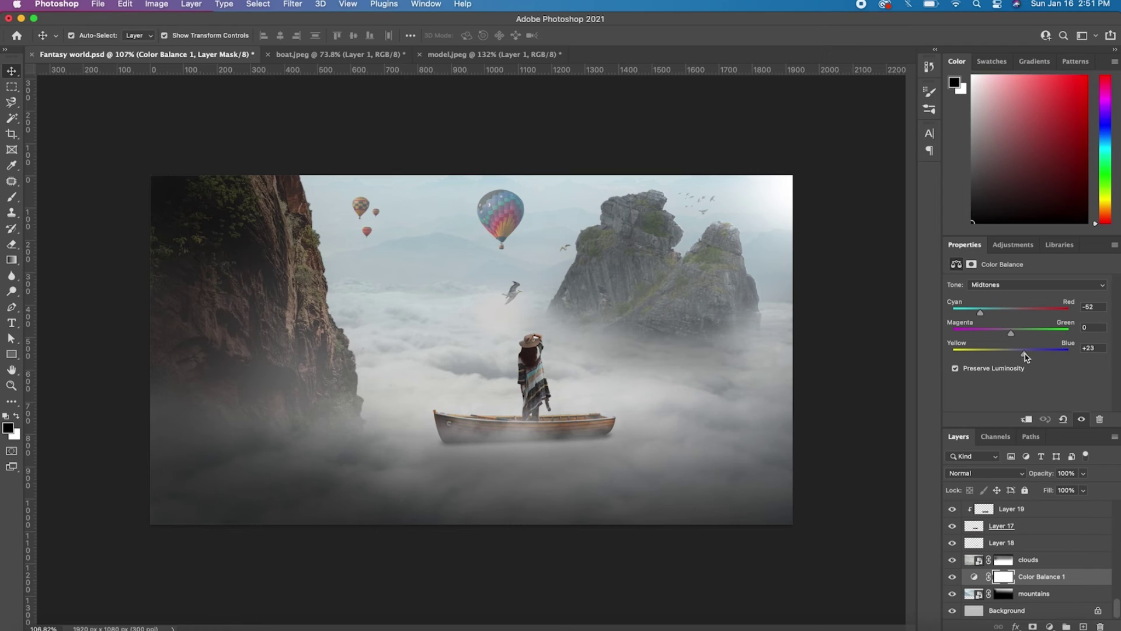
Set brush flow to 100% for the mountains layer mask, then reselect Color Balance 1.
left_click(1004, 593)
key("b")
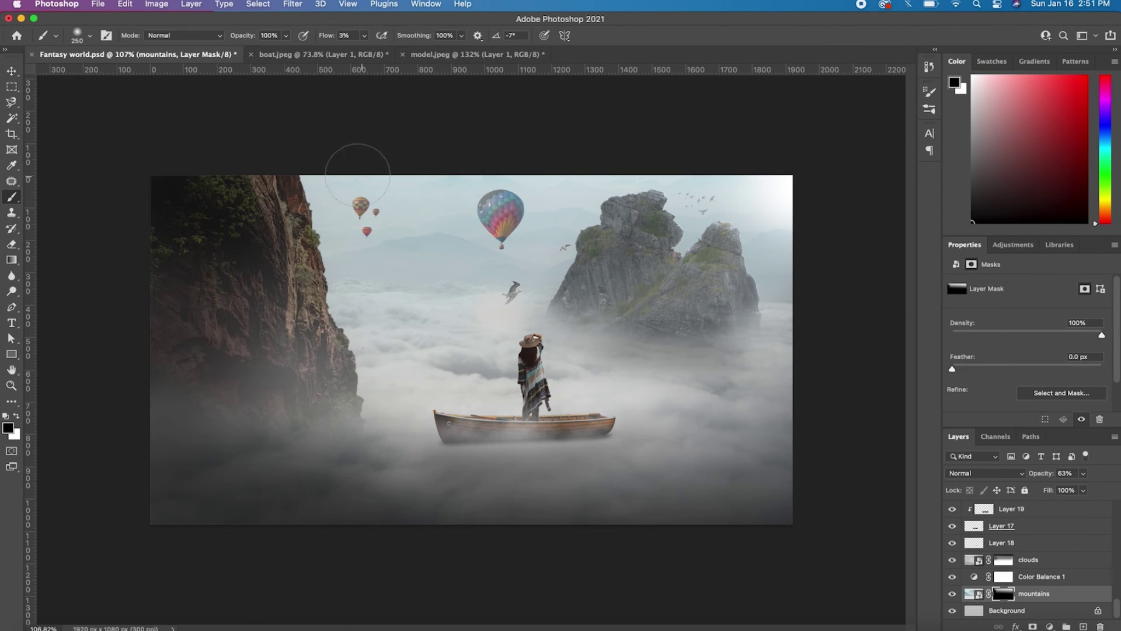
left_click(365, 36)
left_click(407, 248)
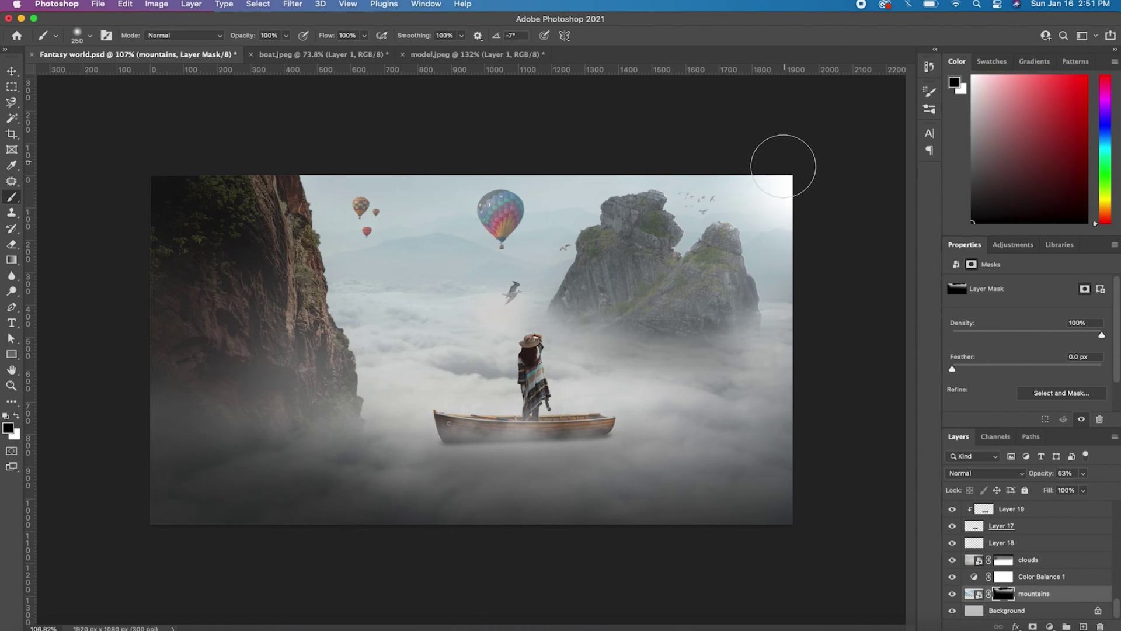
left_click(12, 69)
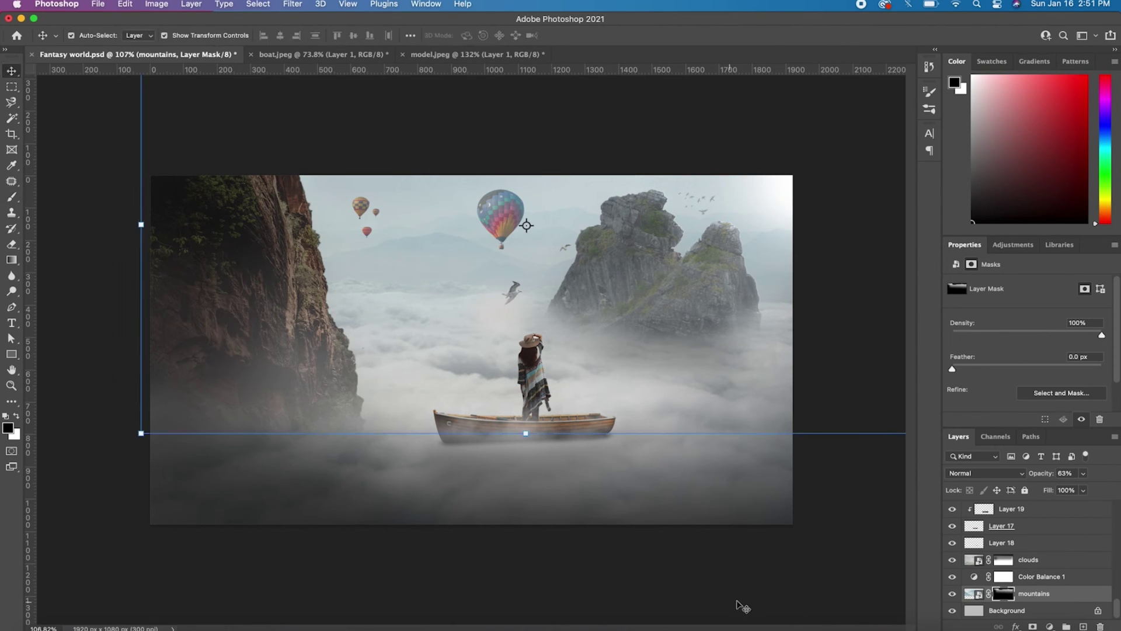
left_click(976, 578)
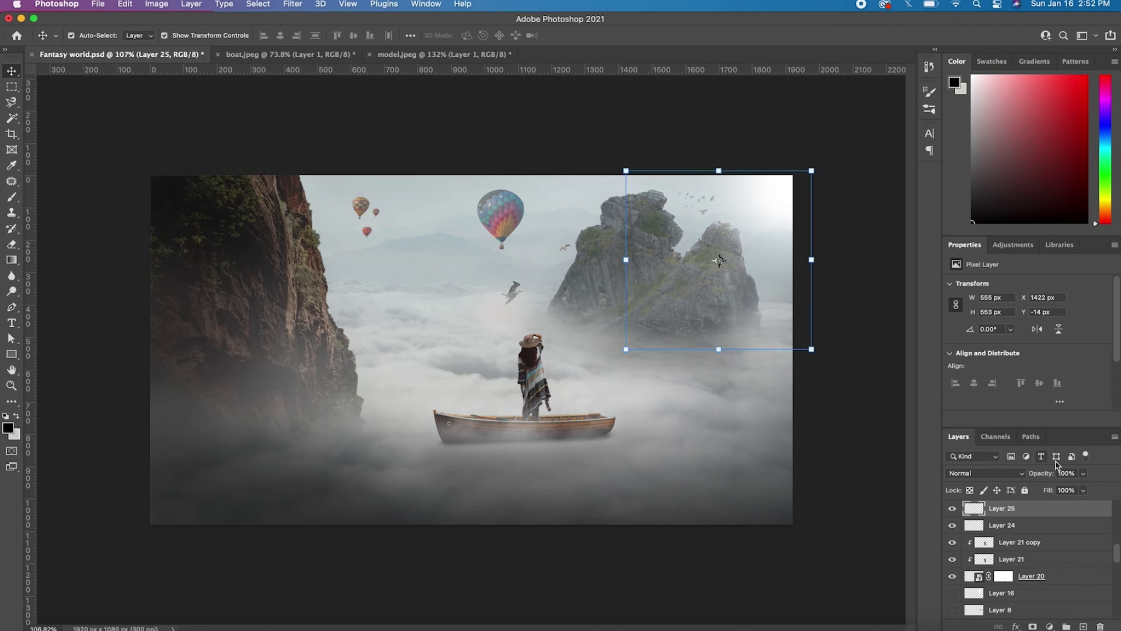
Lower Layer 25's opacity and enlarge the right rocks slightly.
left_click(1083, 473)
left_click_drag(1086, 488, 1071, 486)
left_click_drag(811, 349, 814, 356)
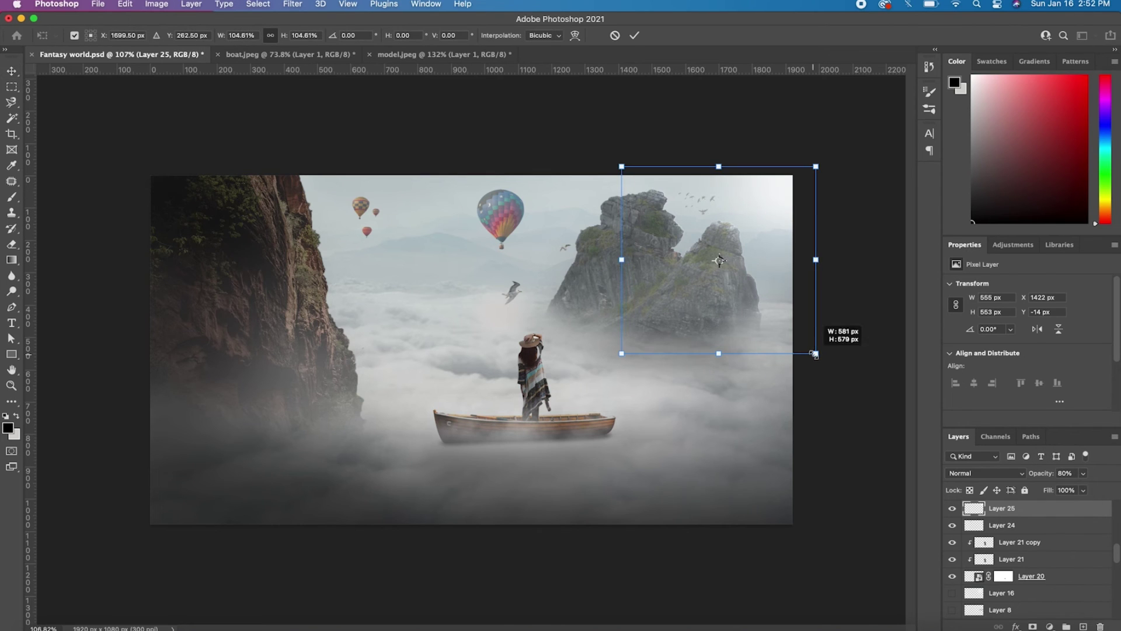
left_click(634, 36)
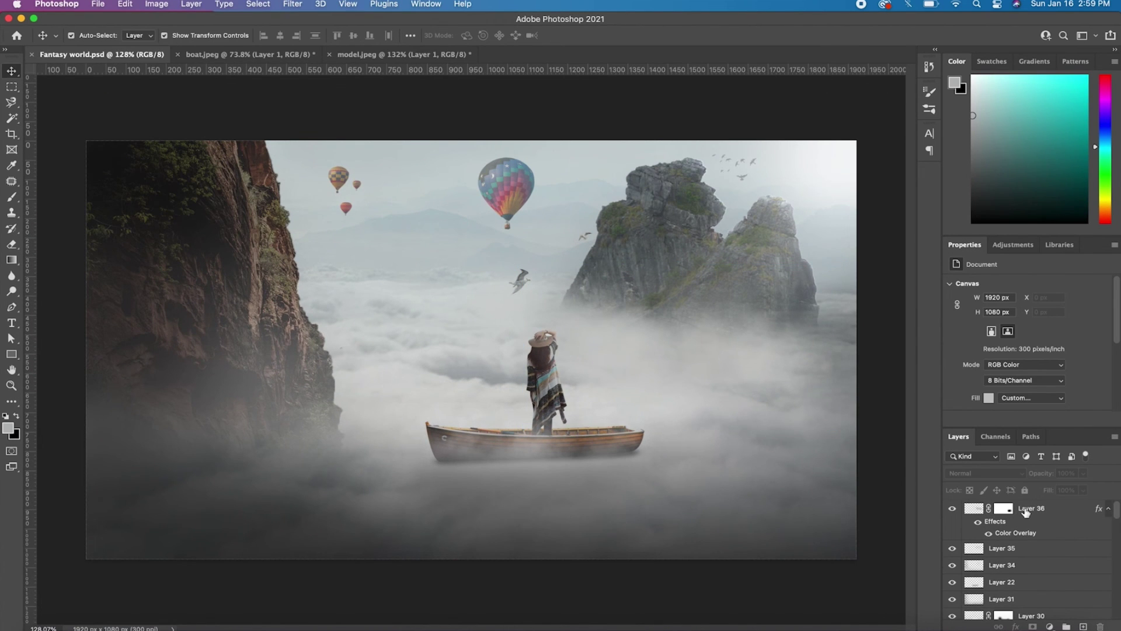
Stamp all visible layers onto a new top layer and apply Camera Raw Filter.
left_click(1026, 512)
key("ctrl+alt+shift+e")
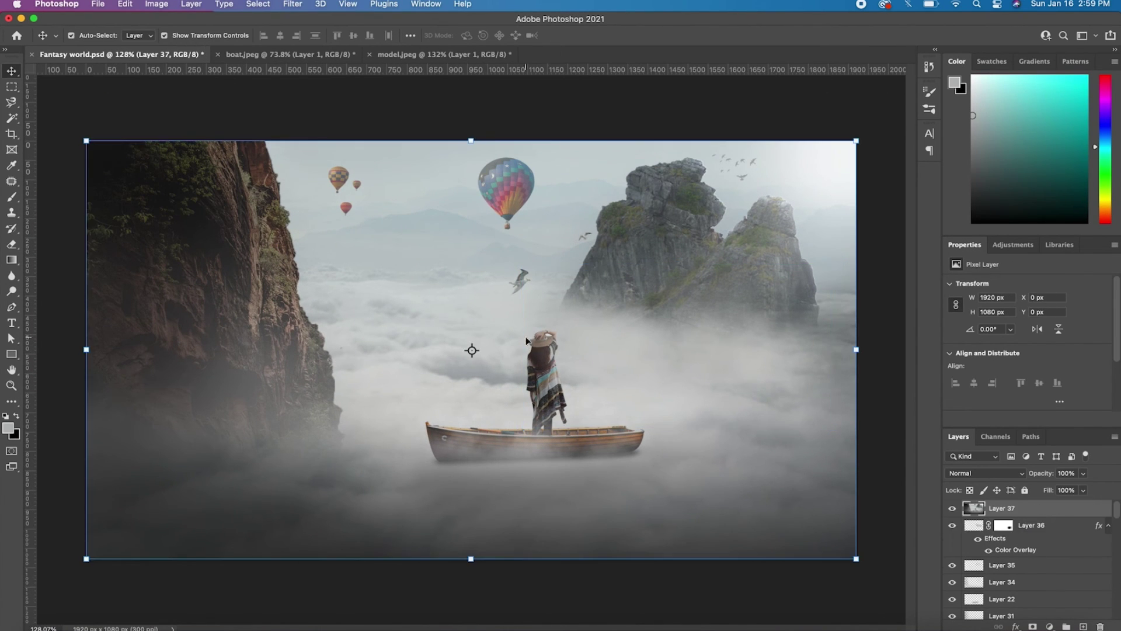
left_click(294, 5)
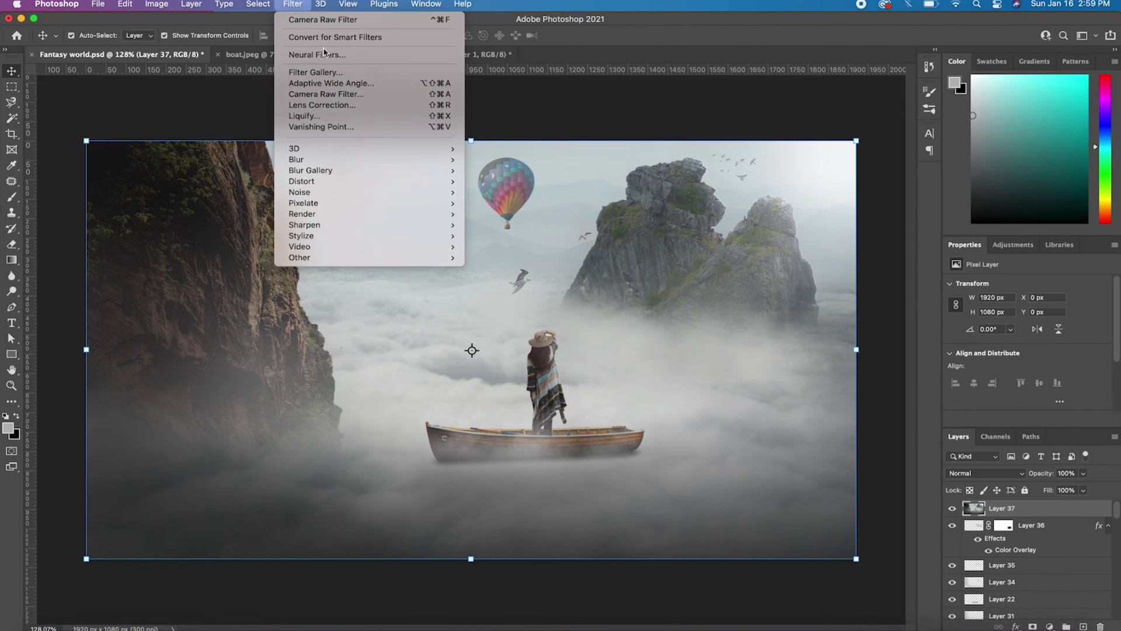
left_click(343, 97)
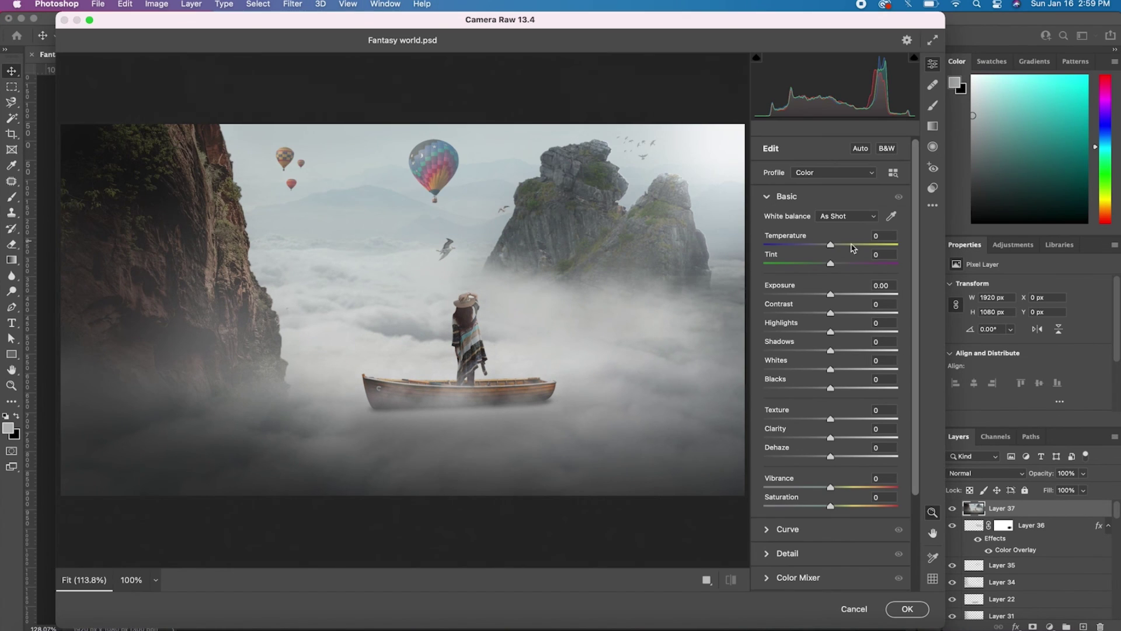
Raise Temperature to +5, Saturation +14, Clarity +30 and Dehaze +12 in the Basic panel.
left_click_drag(834, 248, 836, 248)
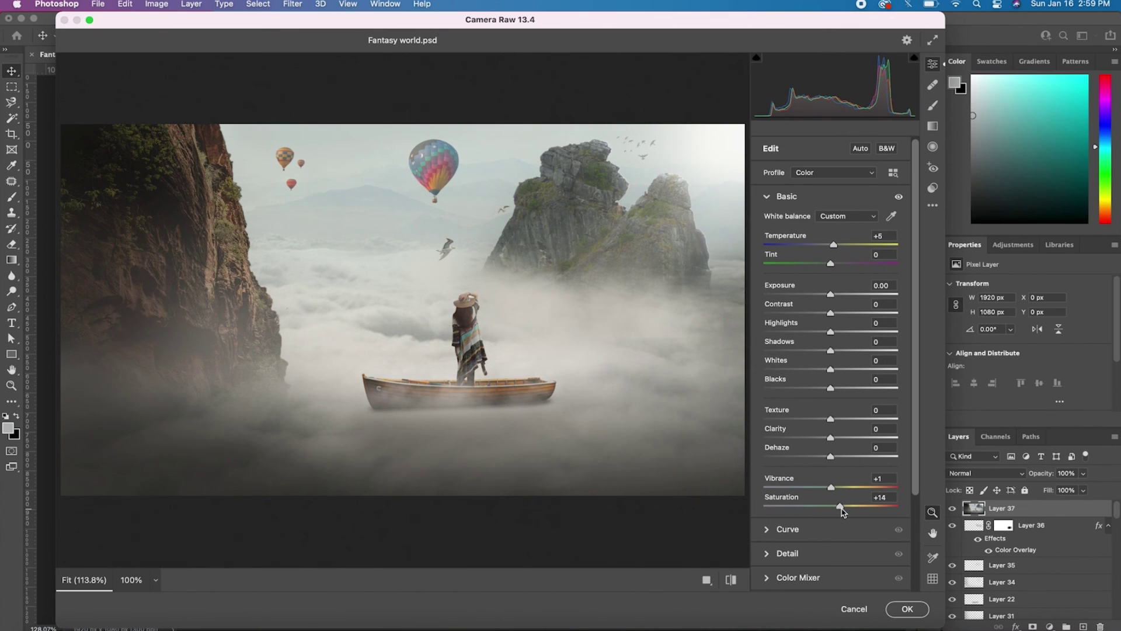
scroll(825, 360, "down", 3)
mouse_move(830, 388)
left_mouse_down()
mouse_move(846, 388)
mouse_move(839, 409)
mouse_move(854, 392)
left_mouse_up()
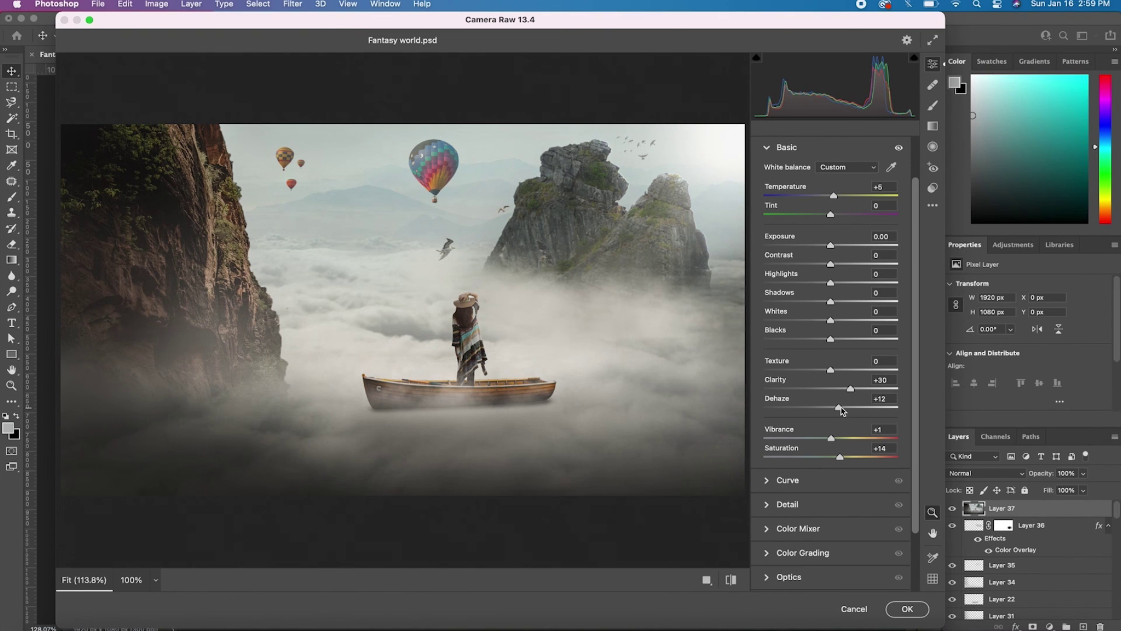
scroll(771, 526, "down", 3)
Set Blue Primary Hue -29 and Saturation +37, and darken the edges with vignetting.
left_click(778, 580)
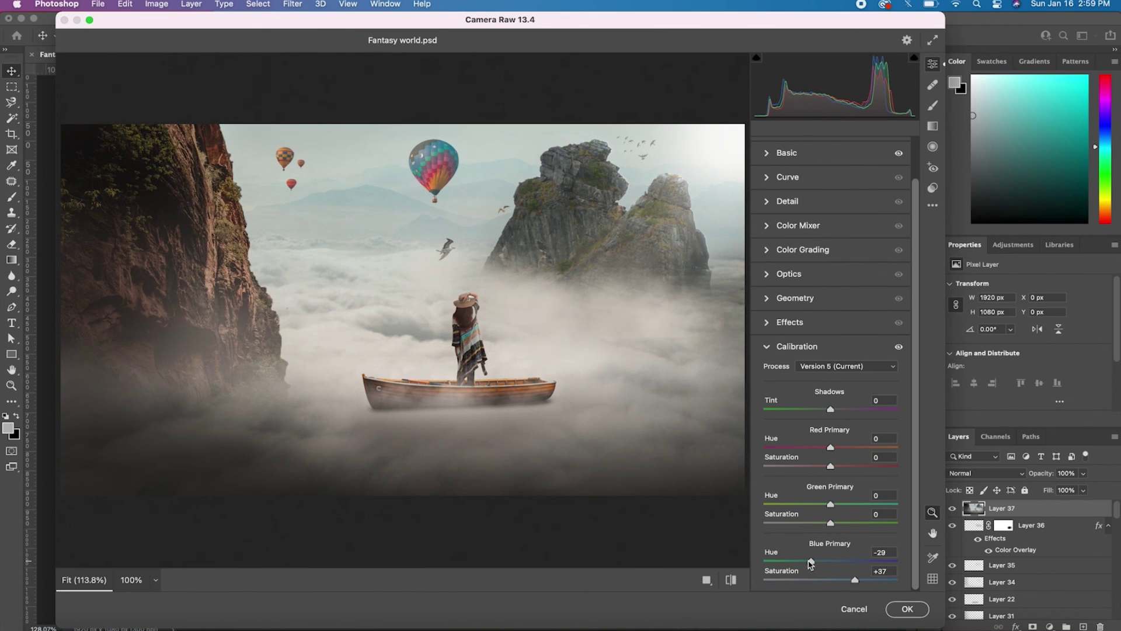
left_click(769, 322)
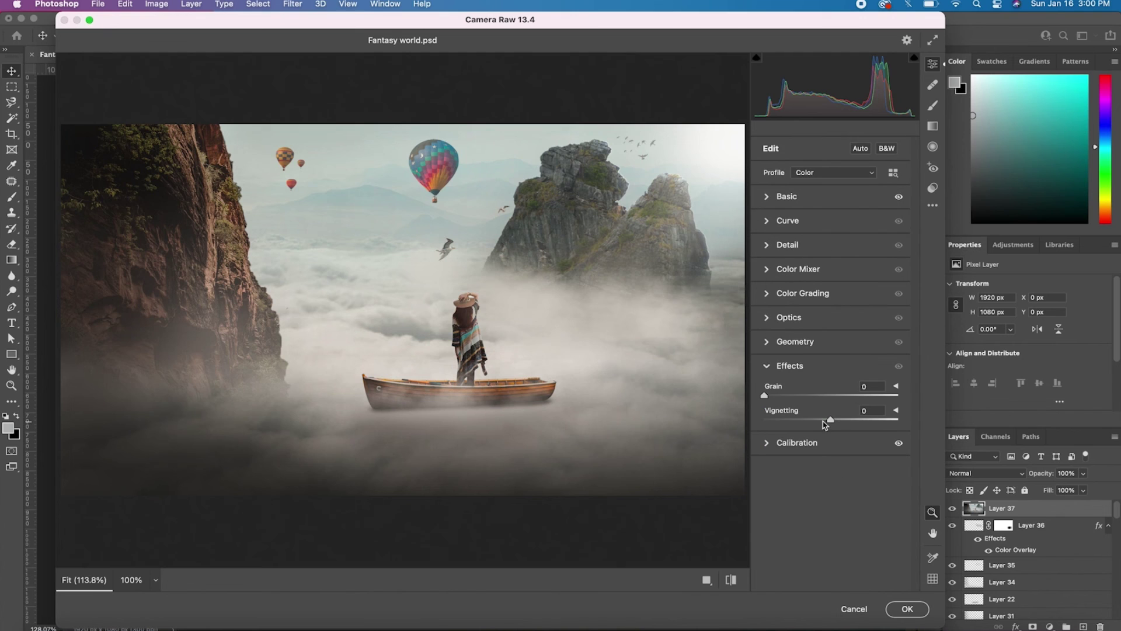
left_click_drag(830, 420, 824, 420)
left_click(785, 317)
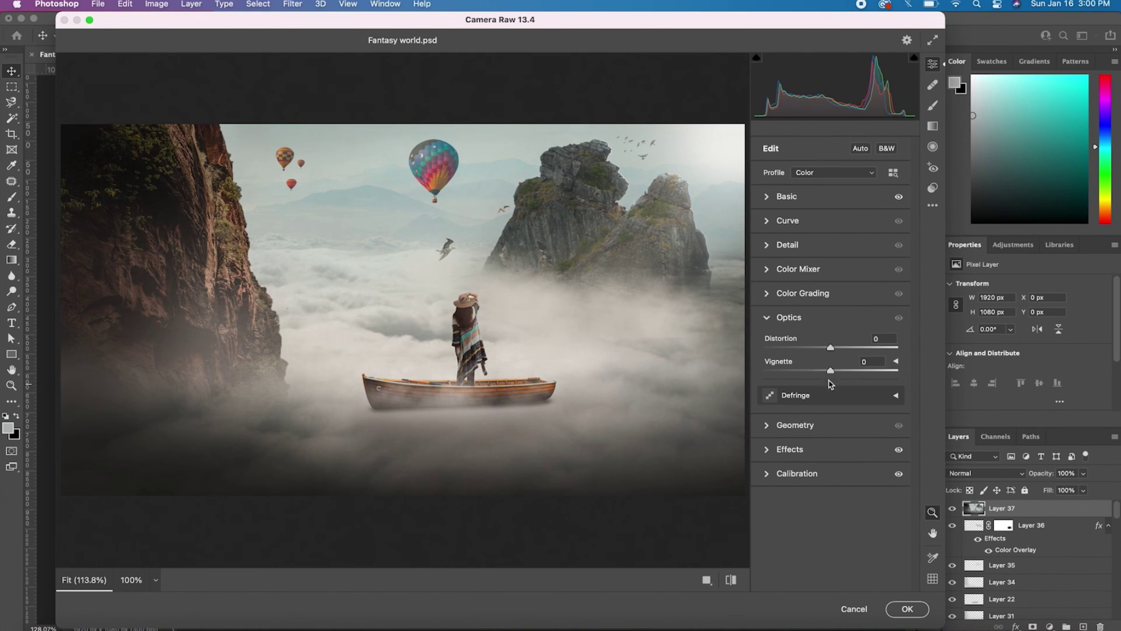
left_click_drag(830, 370, 822, 371)
Add a top-right graduated filter with Temperature +64 and Exposure +1.10, then apply the Camera Raw grade.
left_click(932, 126)
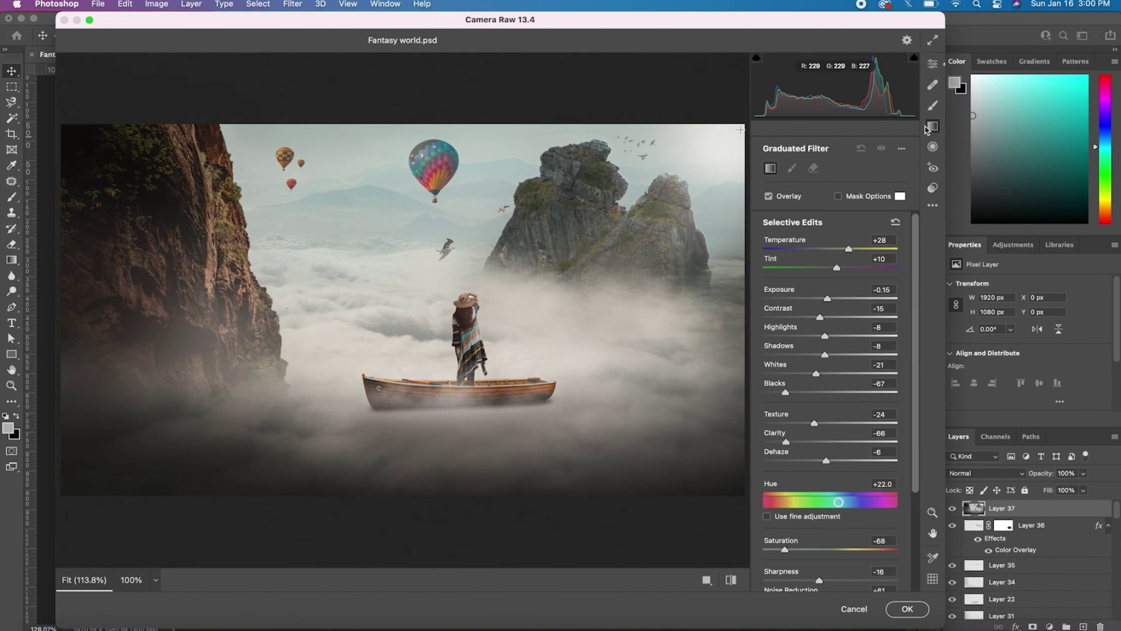
left_click_drag(744, 123, 443, 304)
left_click(876, 249)
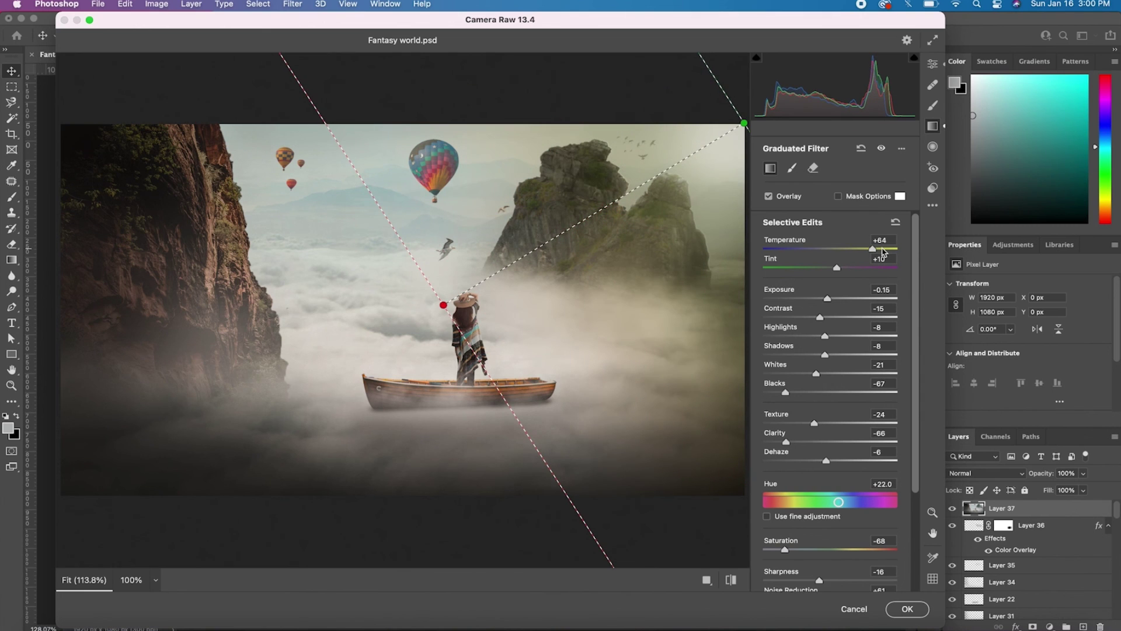
left_click_drag(443, 304, 459, 378)
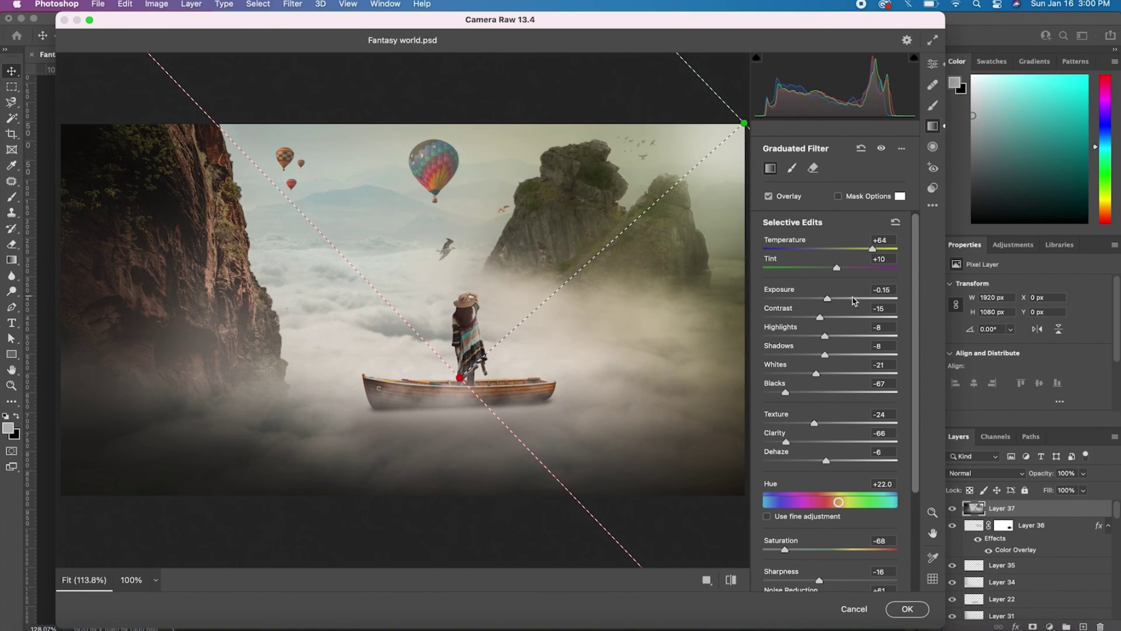
left_click(852, 298)
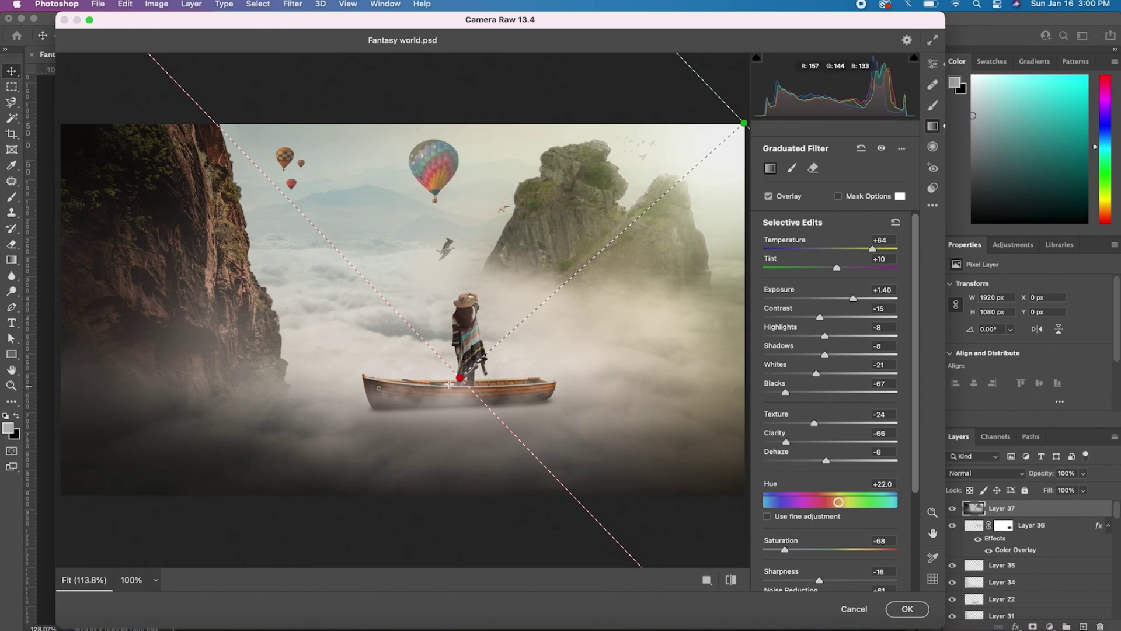
left_click_drag(460, 378, 603, 315)
left_click(848, 298)
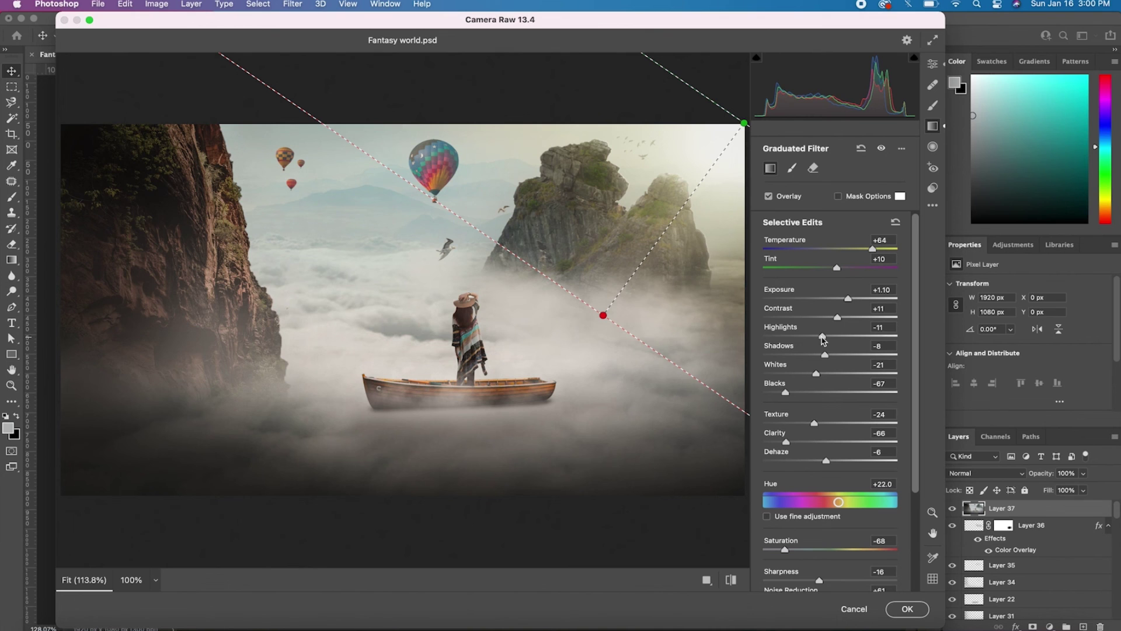
key("Return")
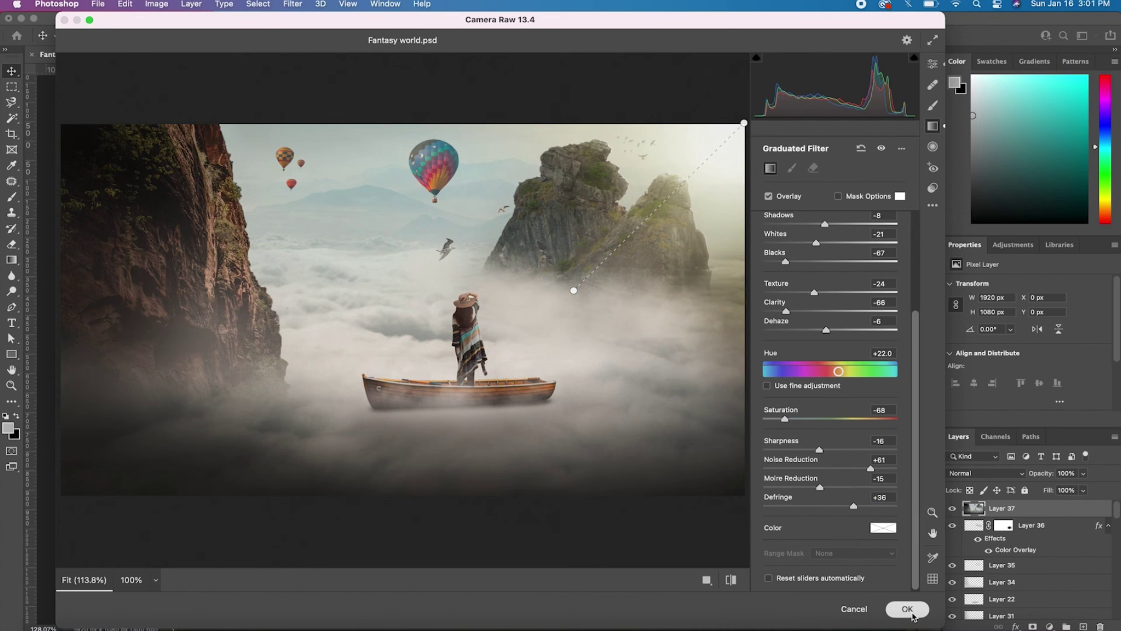
key("super+0")
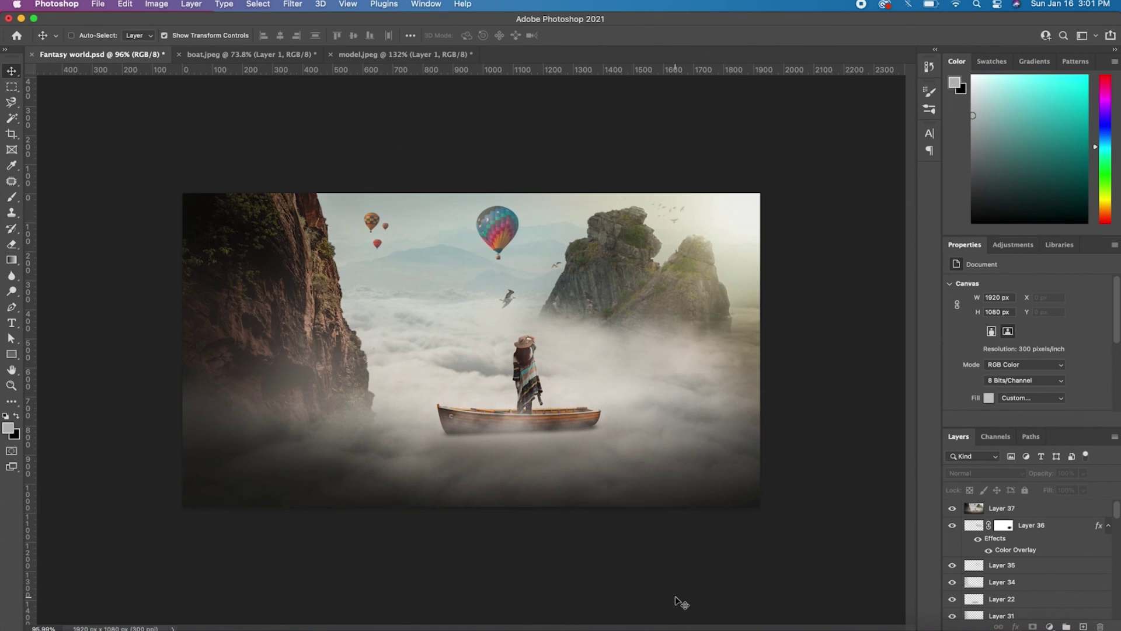
left_click(676, 601)
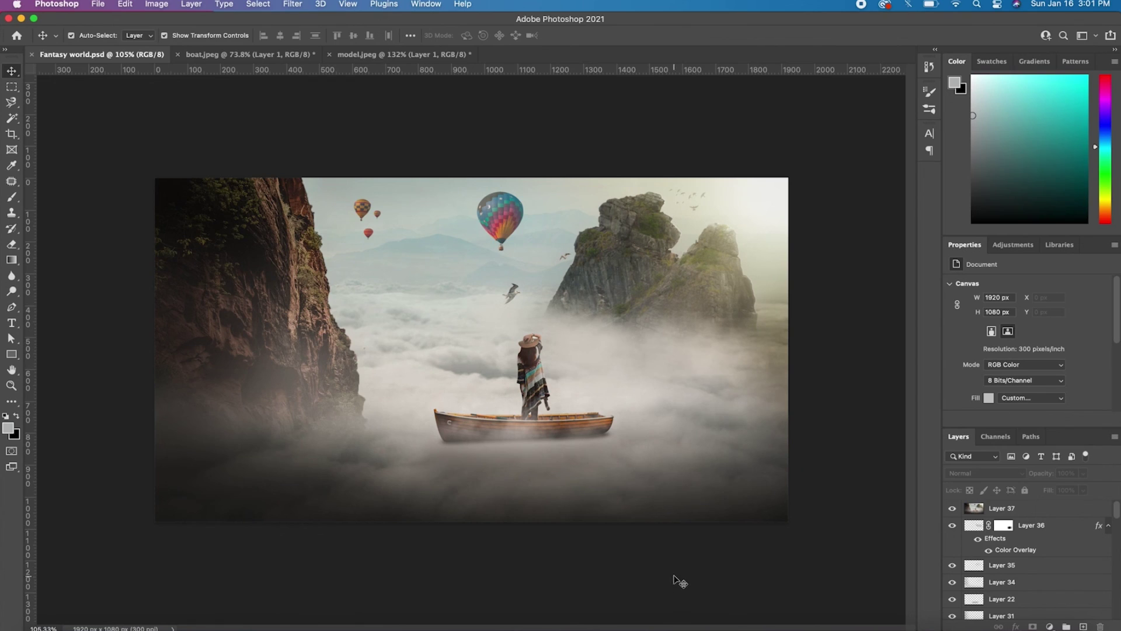